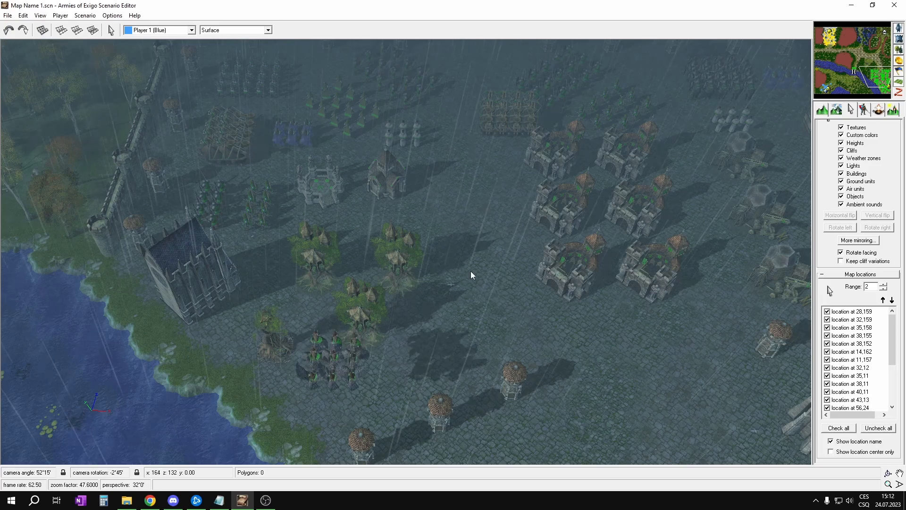
Switch to the Notepad map process list and highlight the word "Story" in its eighth entry.
middle_click_drag(656, 66, 578, 137)
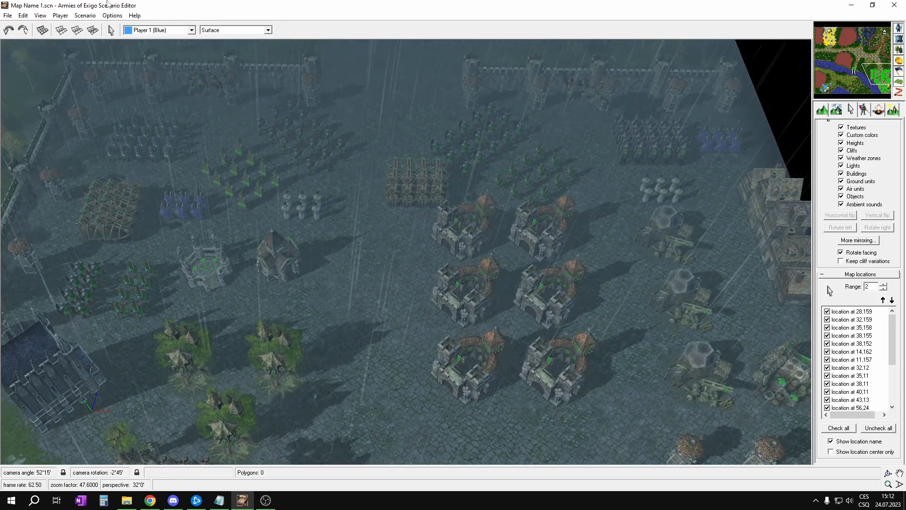
mouse_move(241, 49)
middle_mouse_down()
mouse_move(348, 121)
mouse_move(609, 217)
mouse_move(722, 245)
middle_mouse_up()
middle_click_drag(245, 95, 454, 160)
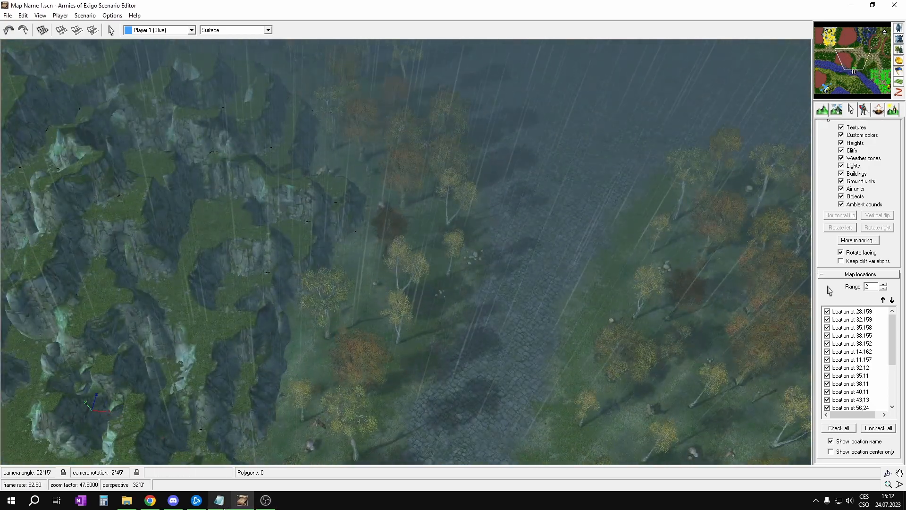
left_click(219, 500)
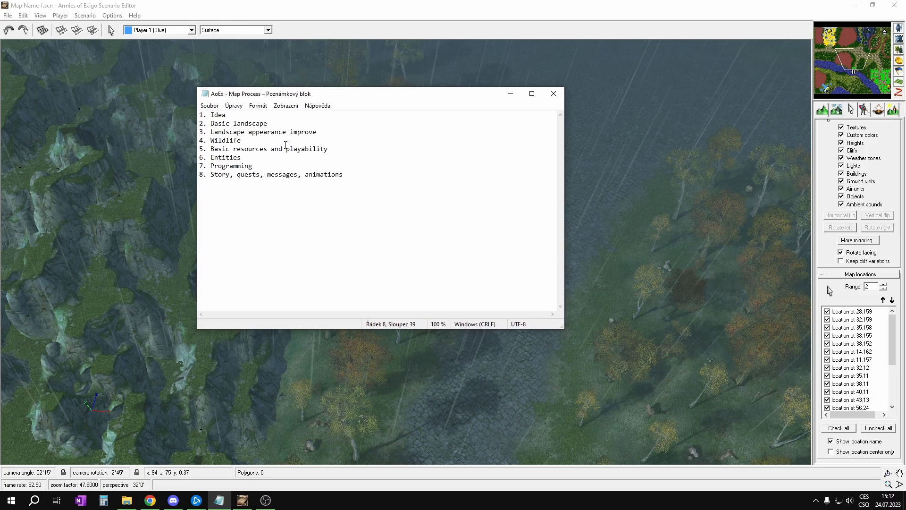
left_click_drag(210, 174, 237, 175)
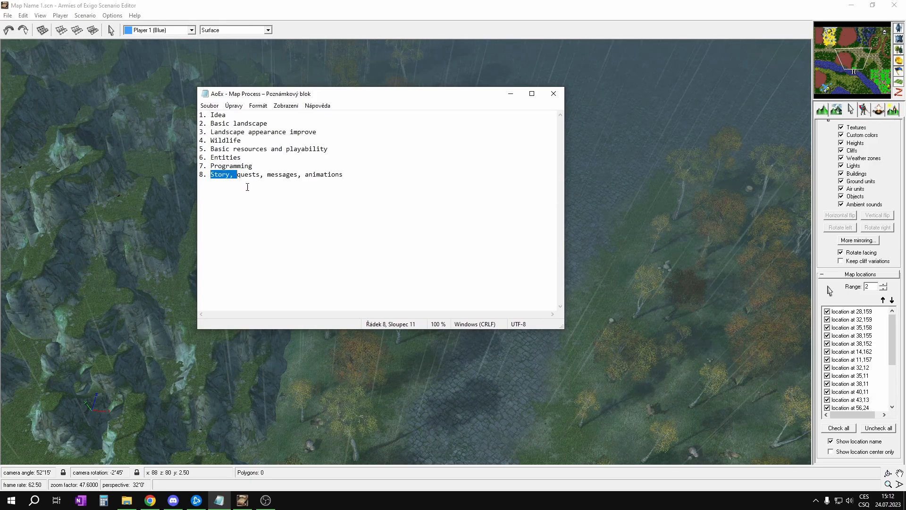
left_click(511, 93)
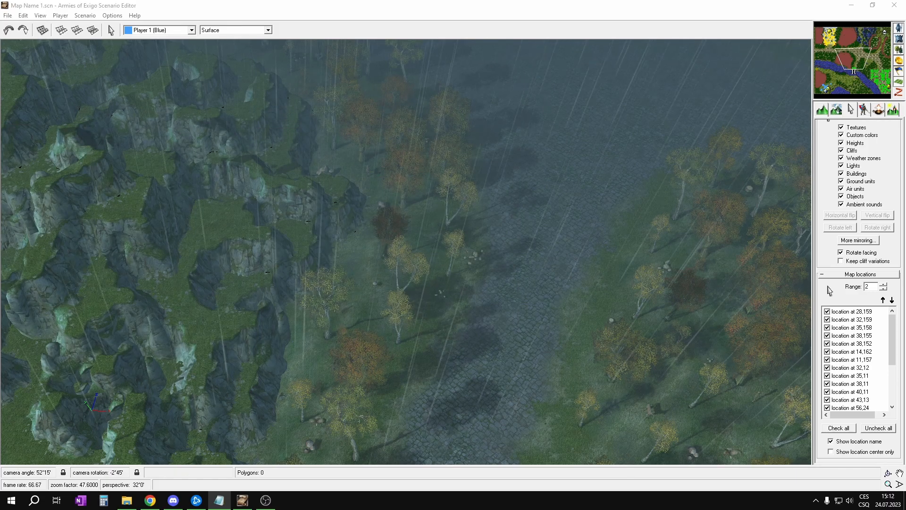
Set the scenario name to "The Alliance of Nature" in the scenario properties.
middle_click_drag(576, 73, 477, 229)
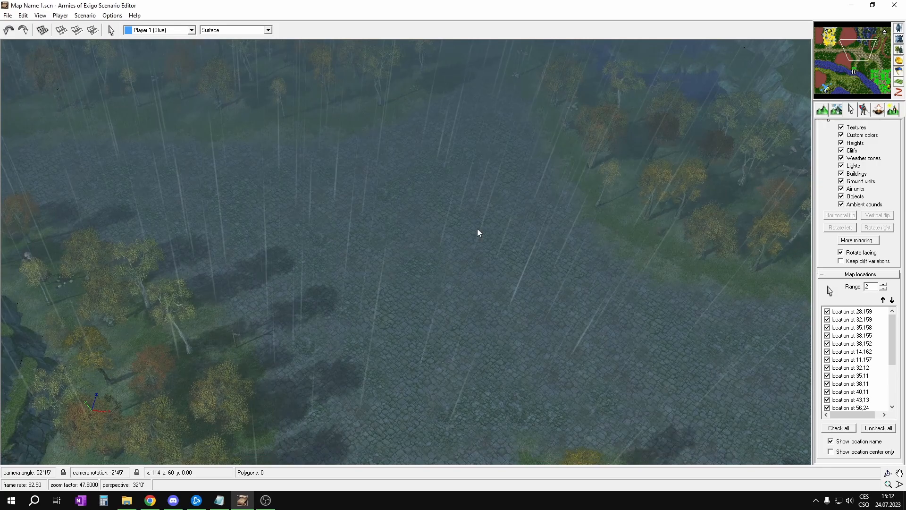
key("alt+Return")
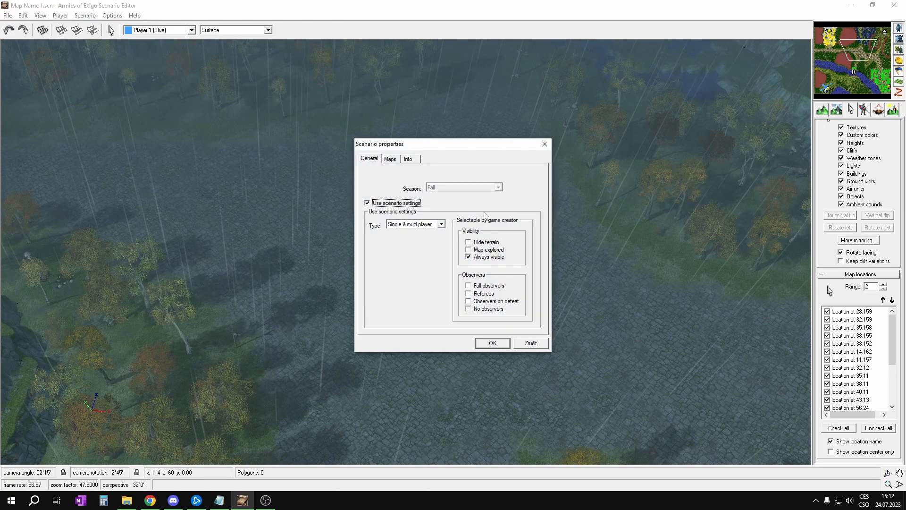
left_click(414, 159)
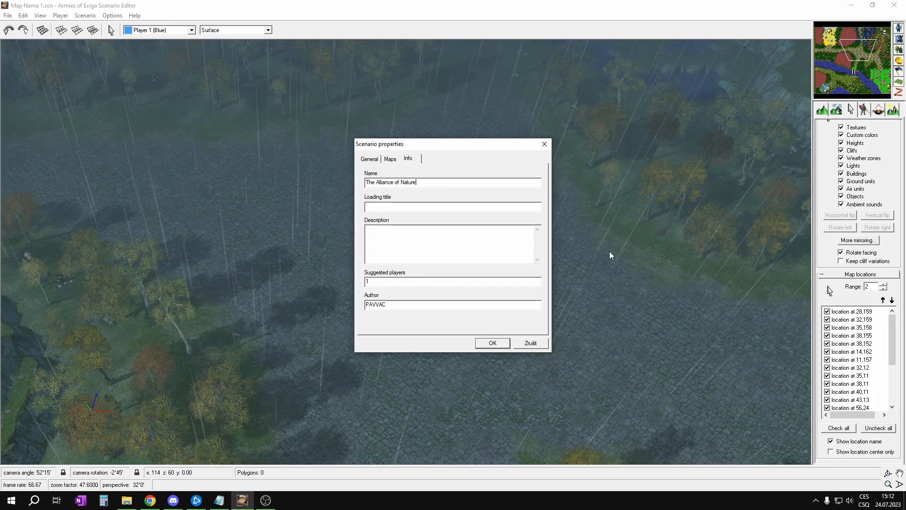
left_click(492, 343)
Survey the map from the blue starting base across the river bridge to the paved crossroads.
left_click(832, 84)
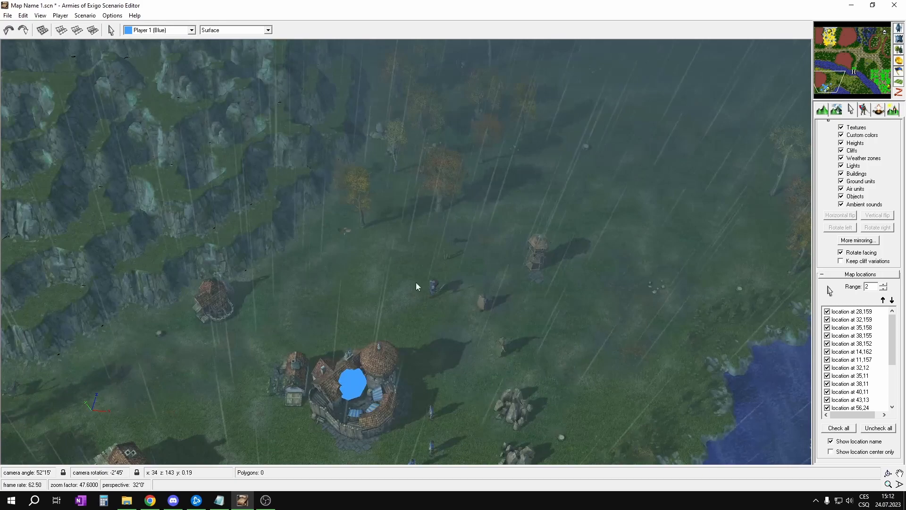
scroll(454, 277, "up", 4)
left_click(494, 202)
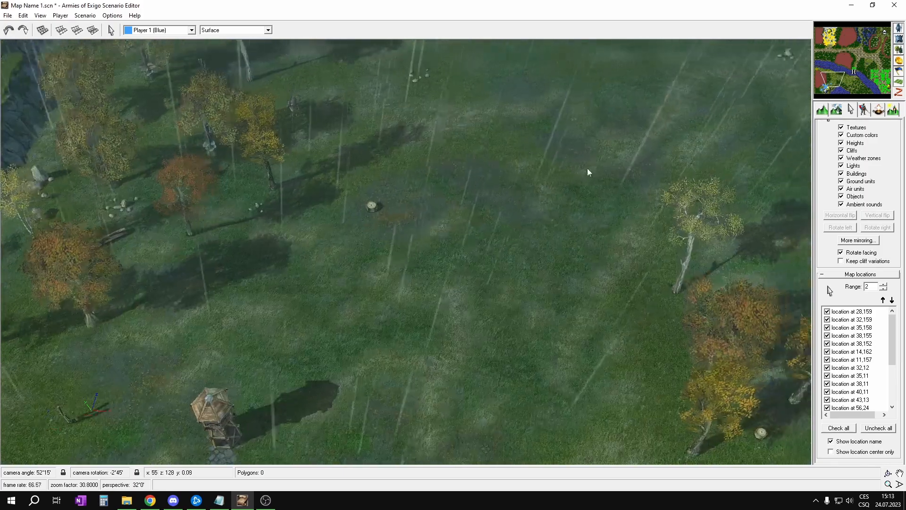
scroll(587, 168, "down", 5)
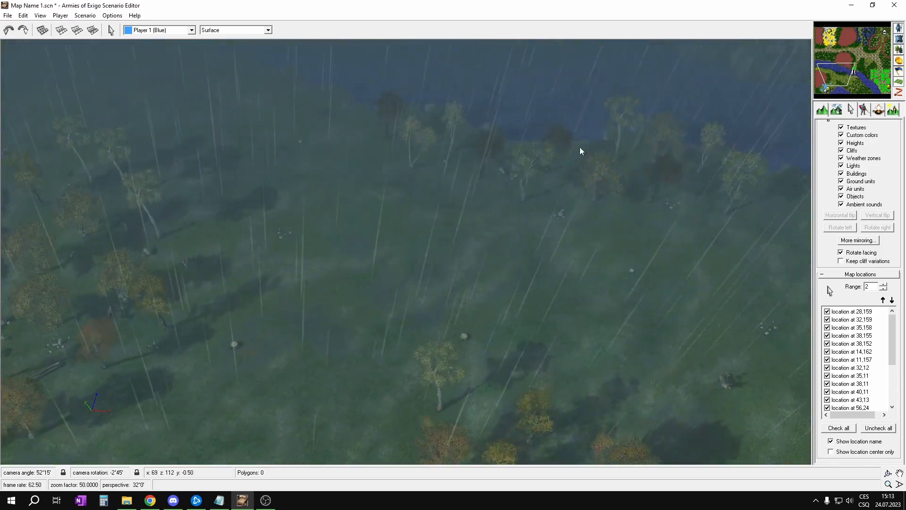
left_click_drag(389, 208, 335, 257)
scroll(462, 250, "up", 1)
middle_click_drag(462, 250, 581, 216)
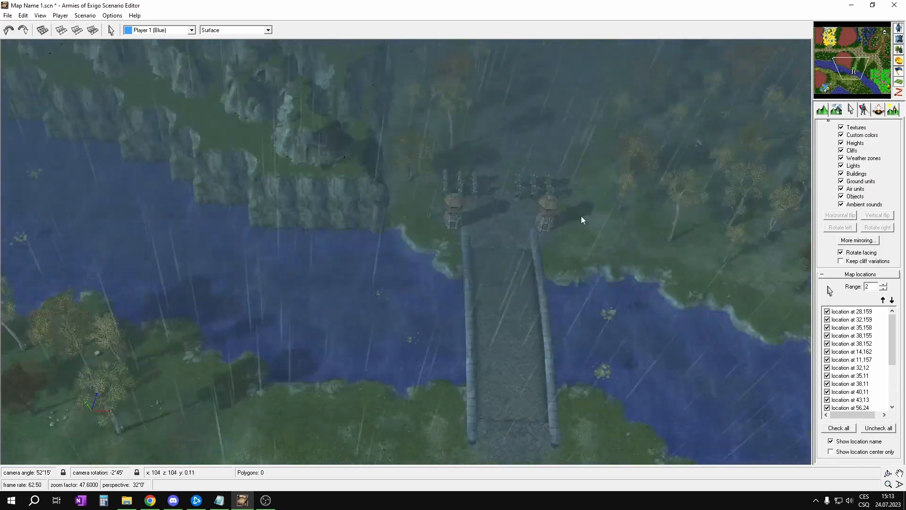
right_click(550, 154)
right_click(561, 152)
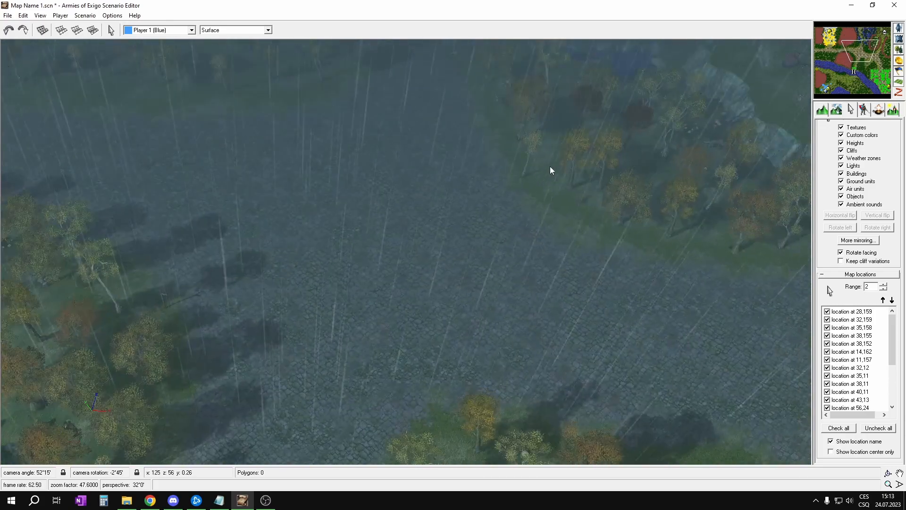
left_click_drag(450, 138, 321, 290)
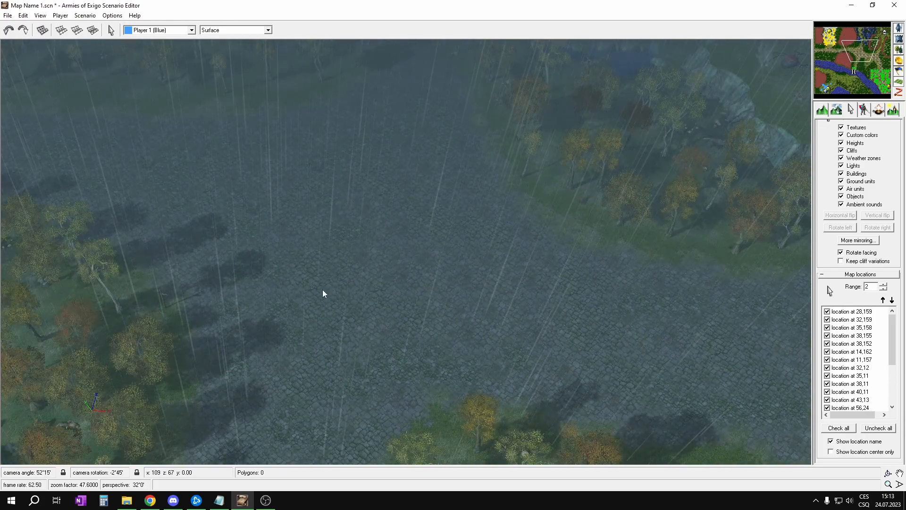
Review the race, type, color, start location and end statistics settings in the player properties.
key("ctrl+p")
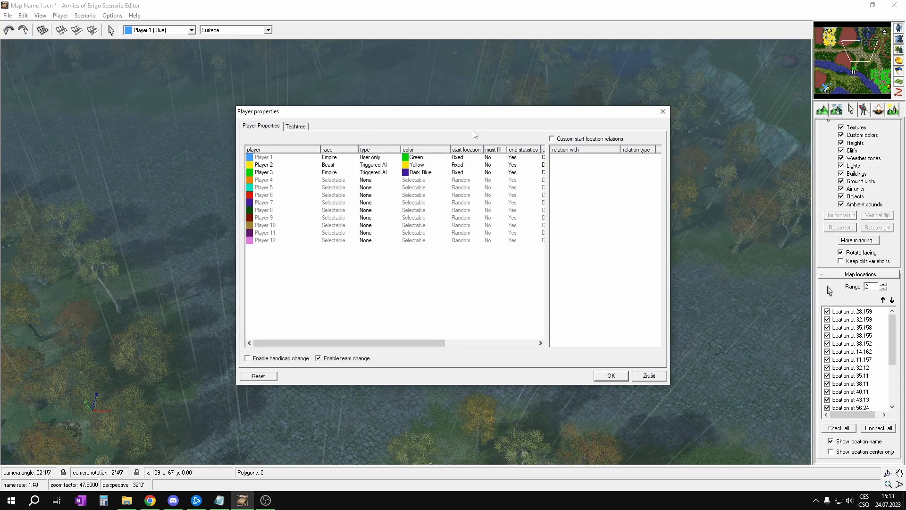
left_click(662, 112)
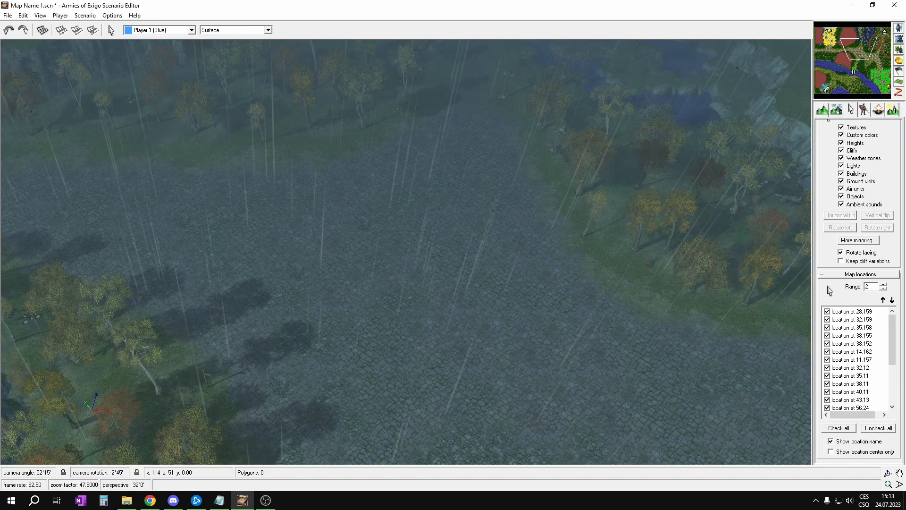
middle_click_drag(454, 161, 465, 173)
key("ctrl+p")
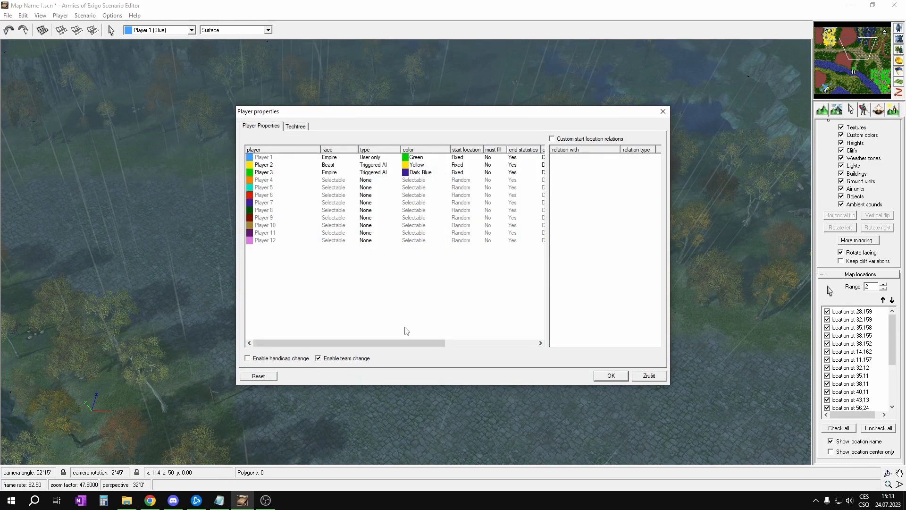
left_click_drag(417, 343, 474, 343)
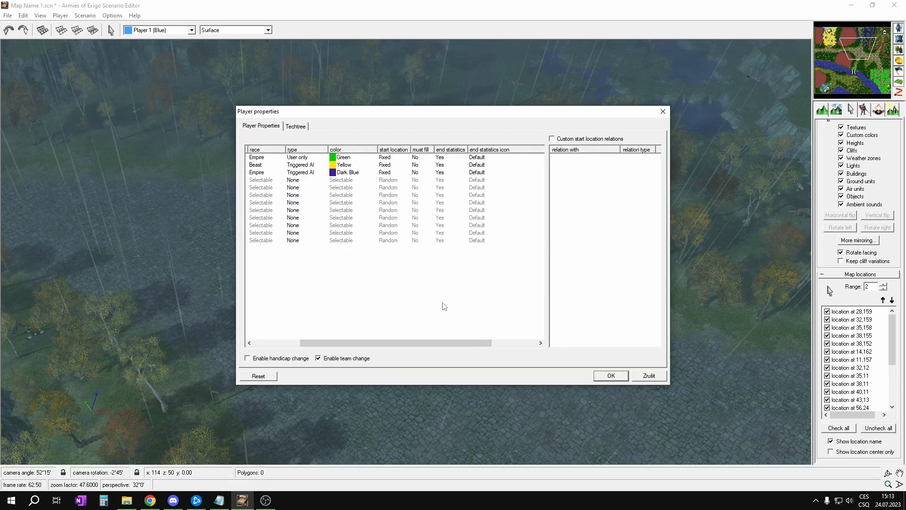
left_click_drag(428, 342, 418, 342)
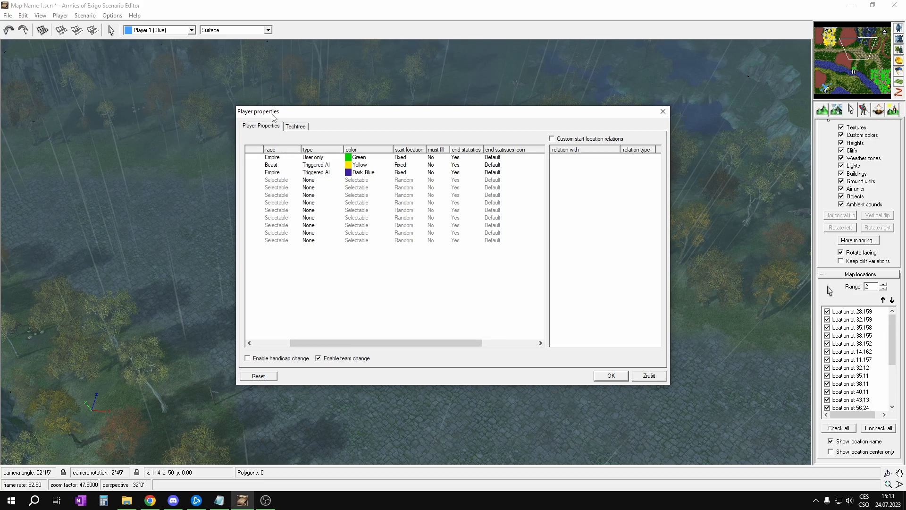
left_click(663, 115)
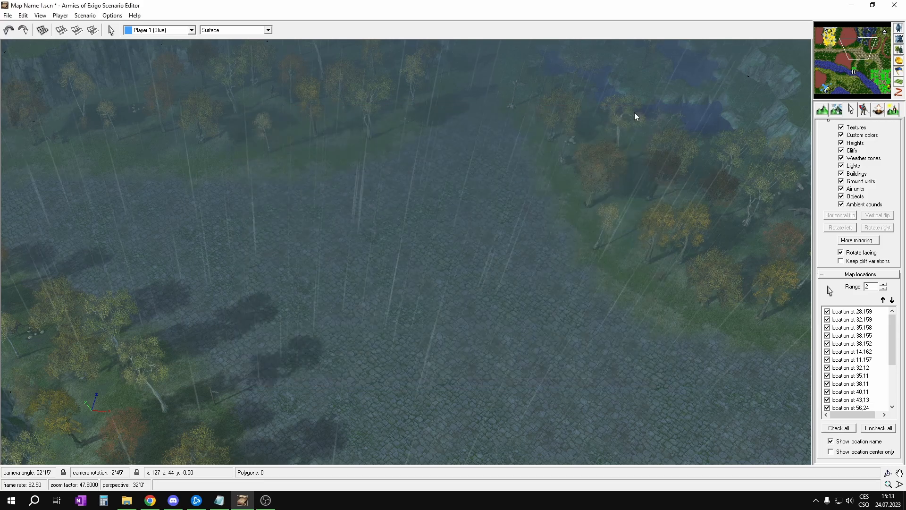
key("ctrl+p")
left_click(663, 111)
Set Player 1's end statistics icon to Empire\Heroes\Captain\Select in the player properties.
left_click(85, 15)
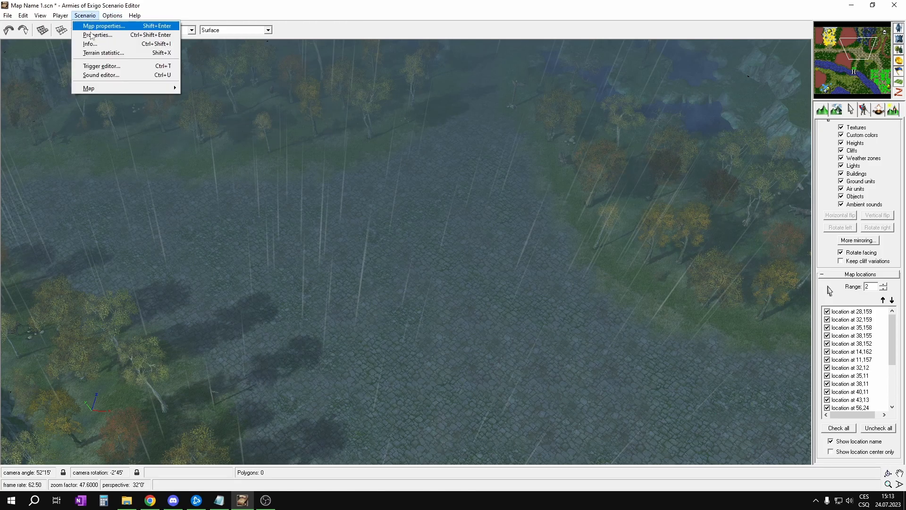
mouse_move(66, 14)
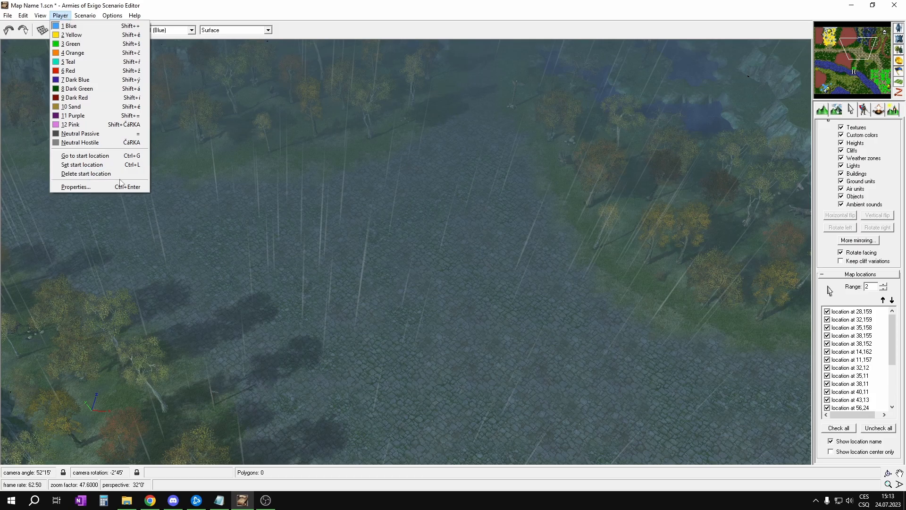
left_click(81, 186)
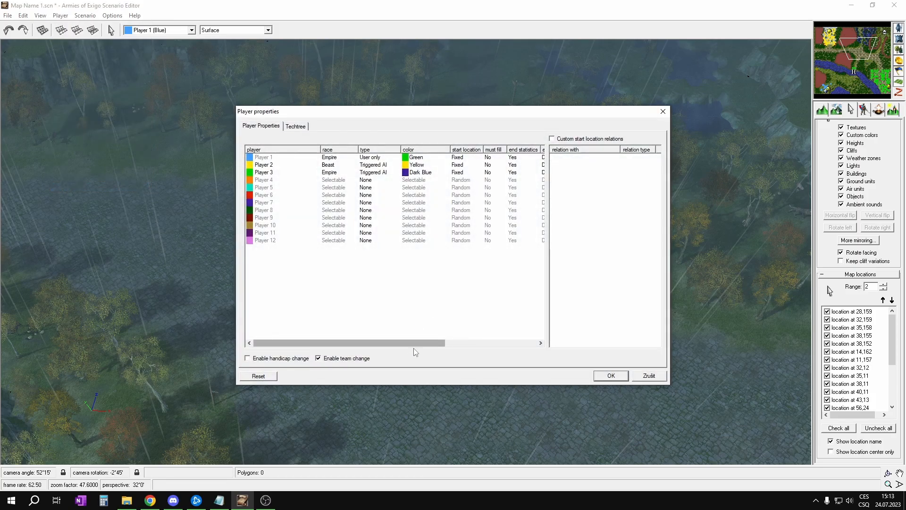
left_click_drag(416, 343, 457, 343)
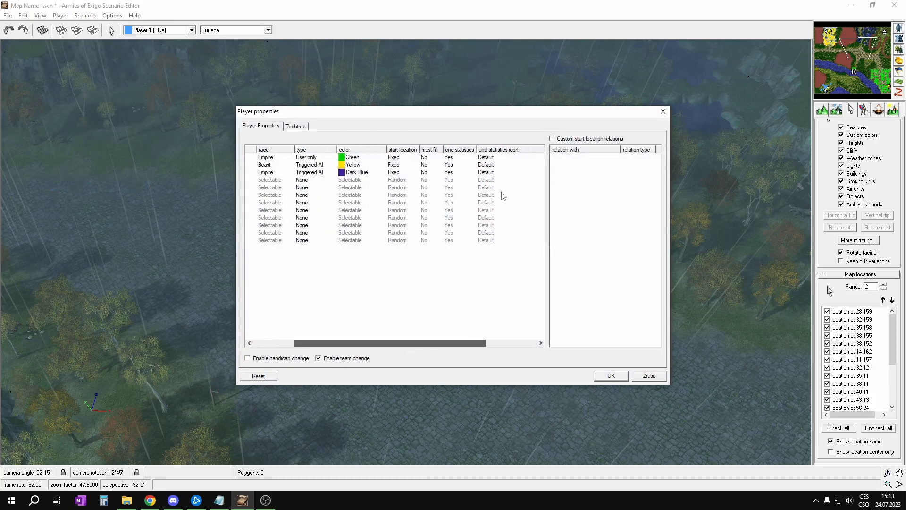
left_click(494, 162)
left_click(499, 162)
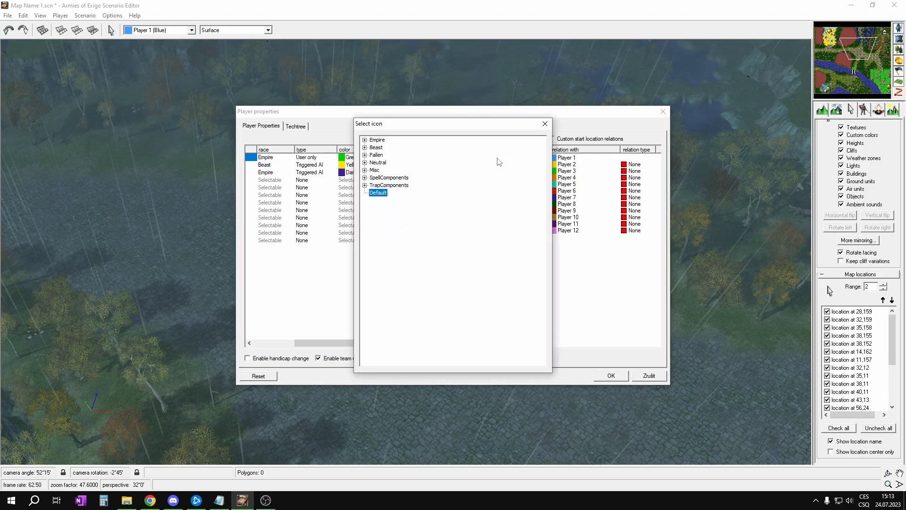
left_click(365, 140)
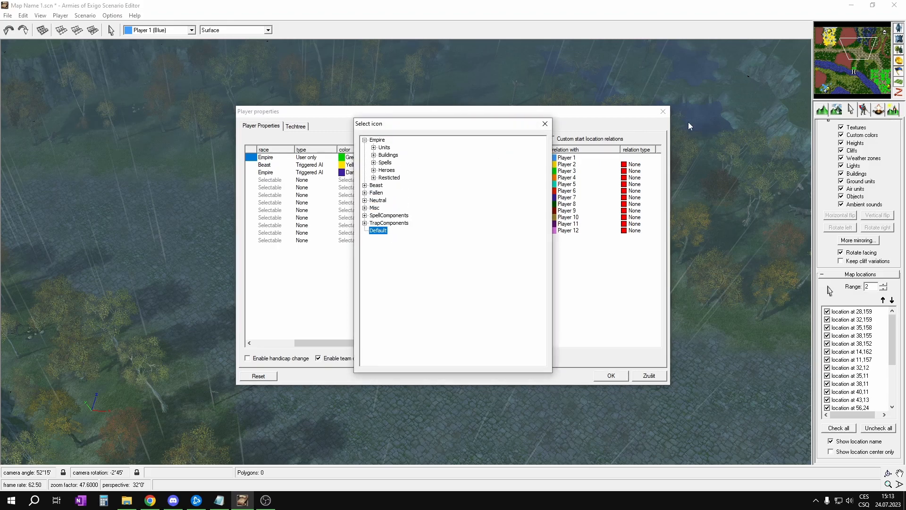
left_click(374, 170)
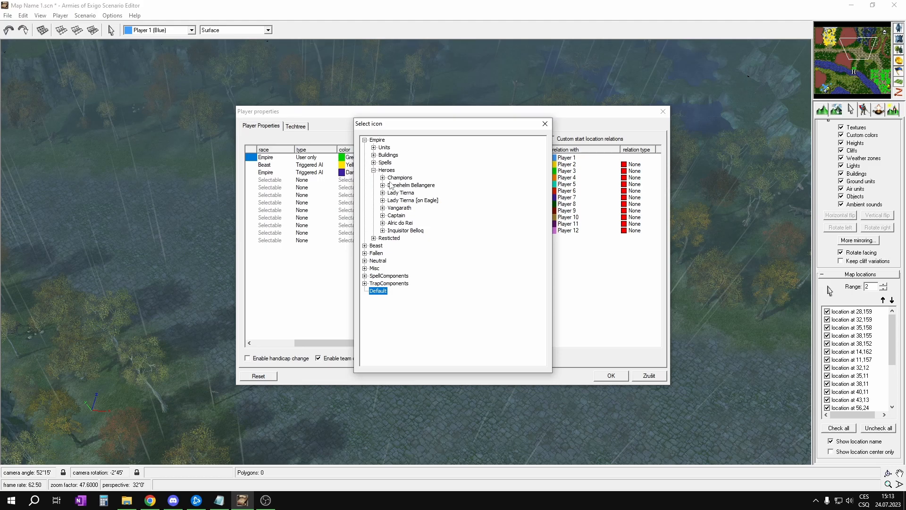
left_click(383, 216)
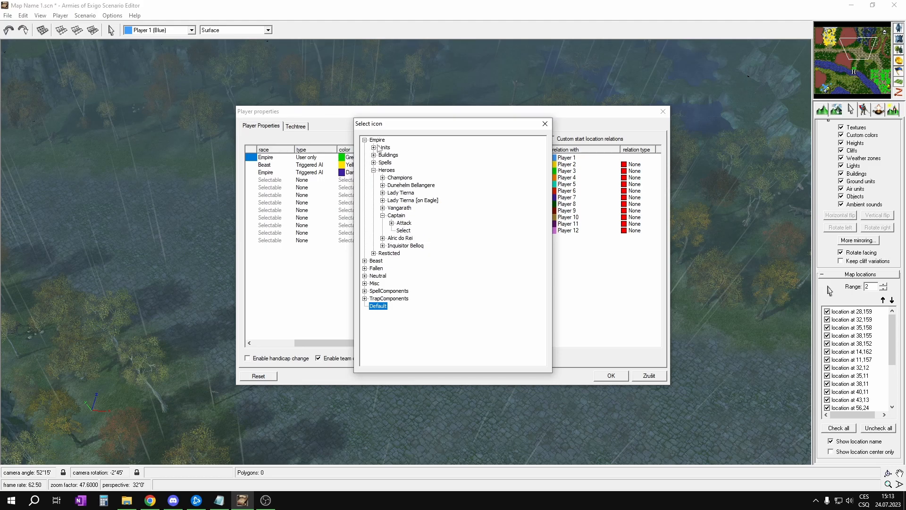
double_click(403, 231)
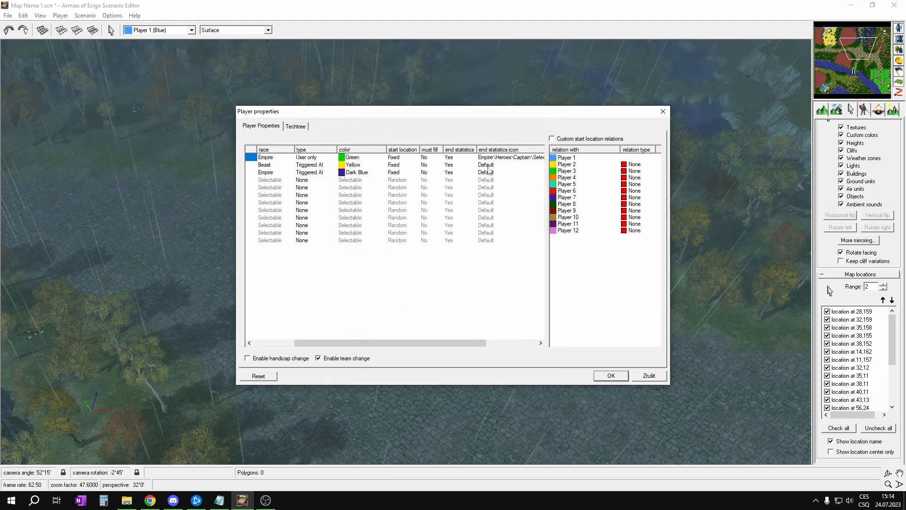
left_click_drag(440, 340, 505, 346)
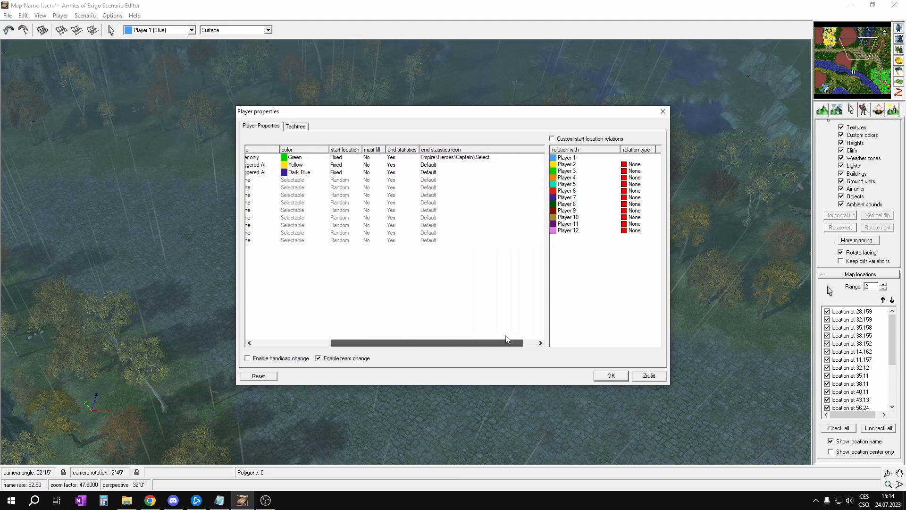
left_click(610, 375)
Inspect the yellow player's base on the map and review the player properties table.
mouse_move(879, 72)
left_mouse_down()
mouse_move(876, 88)
mouse_move(880, 76)
left_mouse_up()
left_click(831, 39)
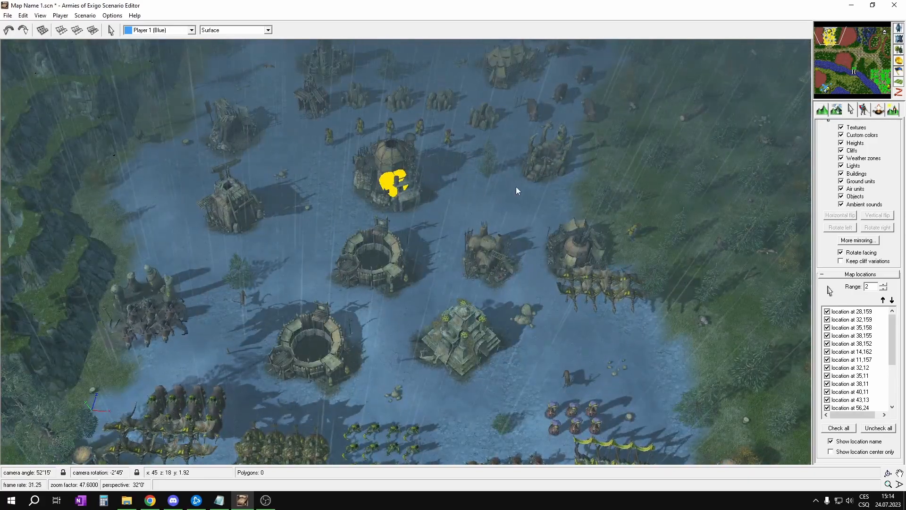
key("ctrl+p")
mouse_move(435, 345)
left_mouse_down()
mouse_move(461, 342)
mouse_move(429, 340)
left_mouse_up()
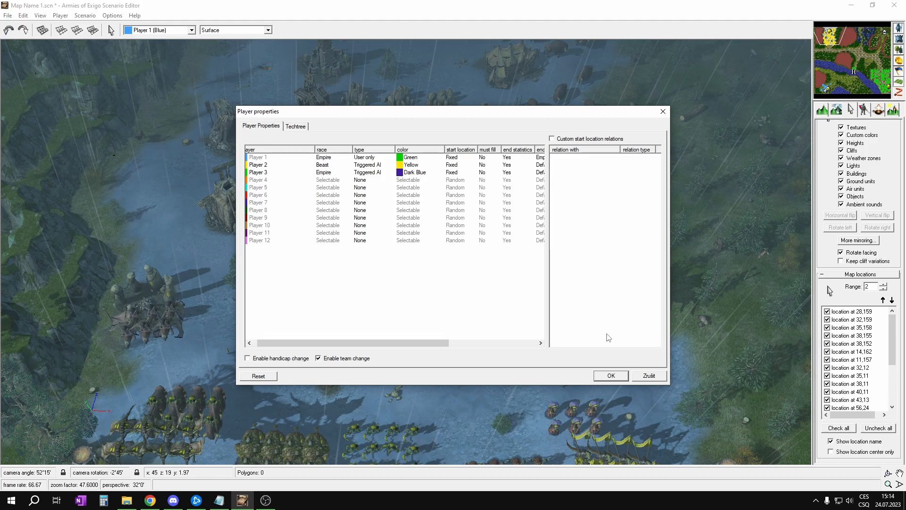
left_click(619, 379)
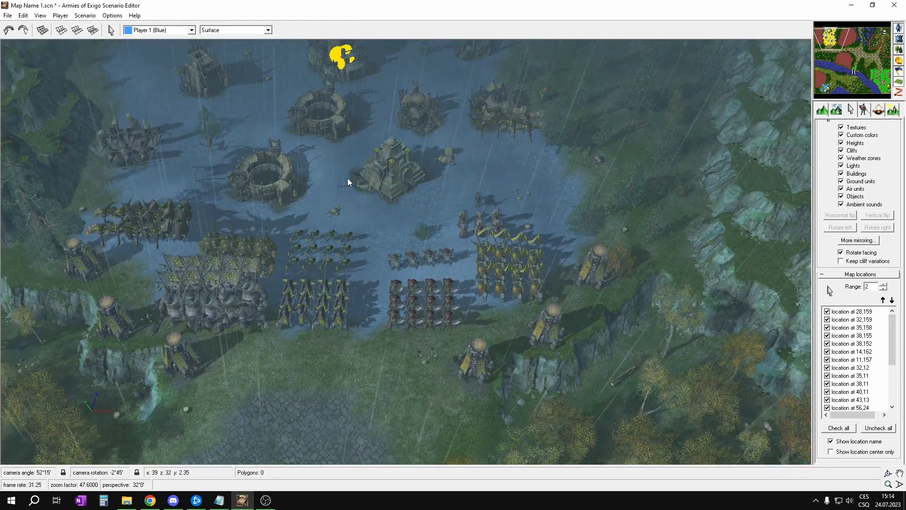
Save the changes to the scenario file Map Name 1.scn.
middle_click_drag(373, 309, 389, 222)
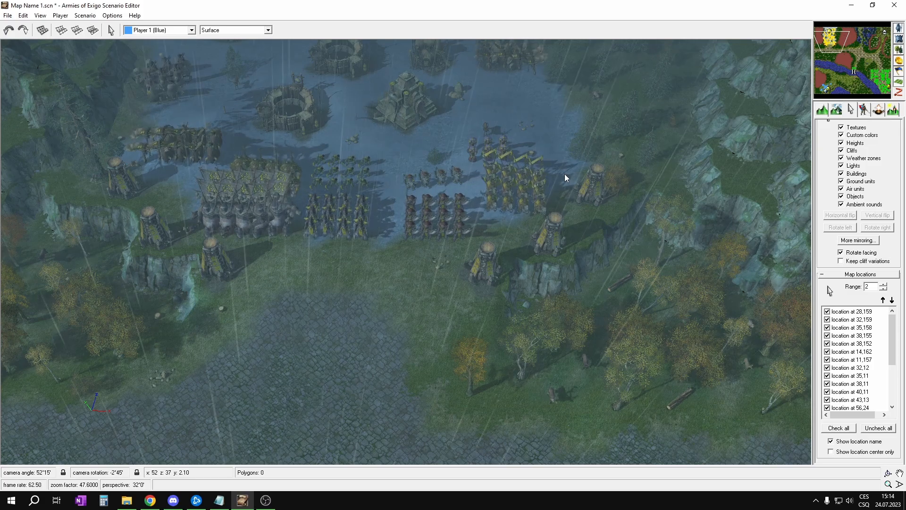
key("alt+Tab")
left_click_drag(872, 67, 856, 59)
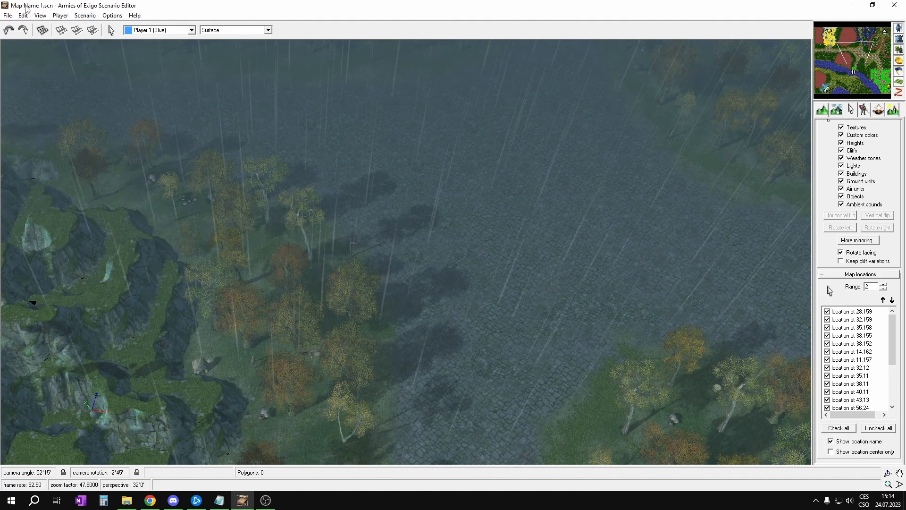
Review the name, loading title, description, suggested players and author fields in the scenario properties.
key("ctrl+p")
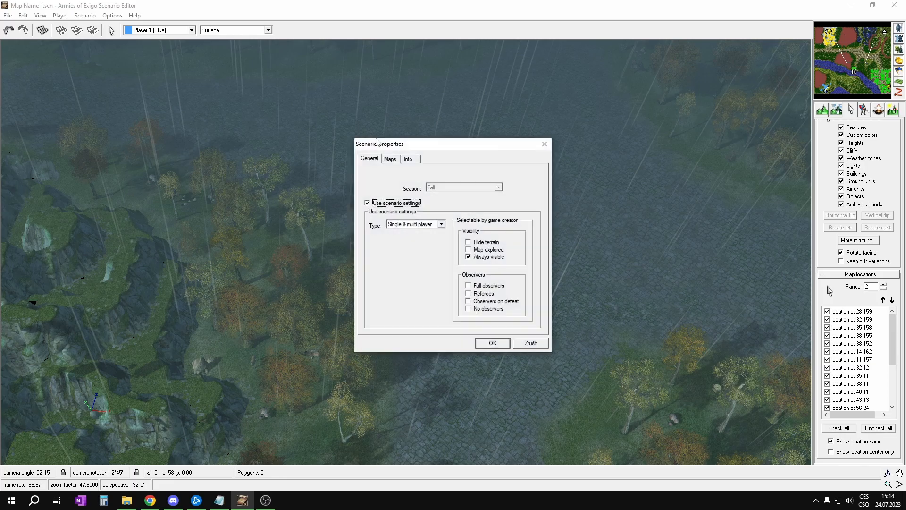
left_click(411, 160)
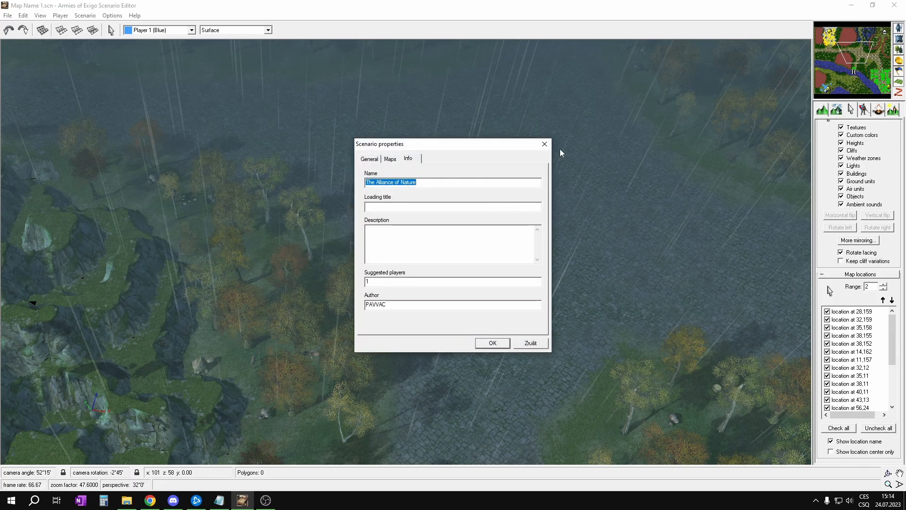
left_click(545, 144)
left_click(7, 15)
key("Right")
key("Right")
key("Right")
mouse_move(8, 15)
left_click(226, 66)
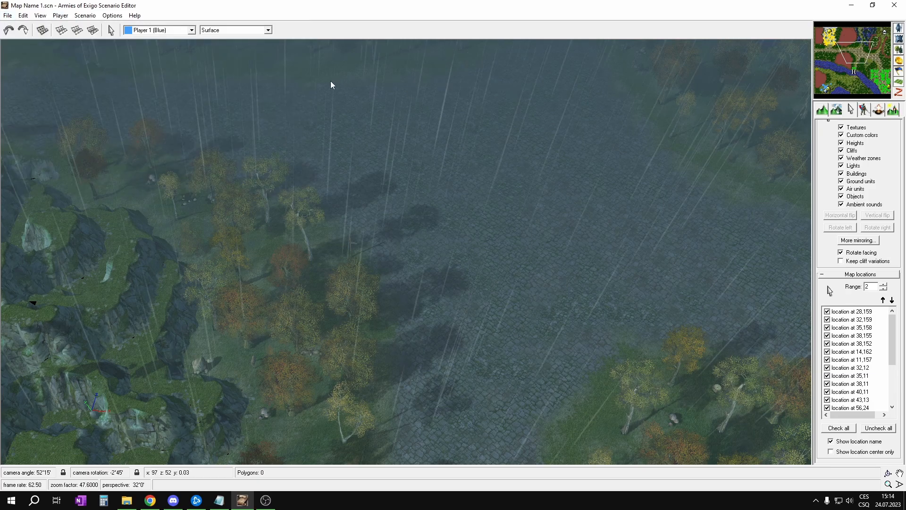
key("Up")
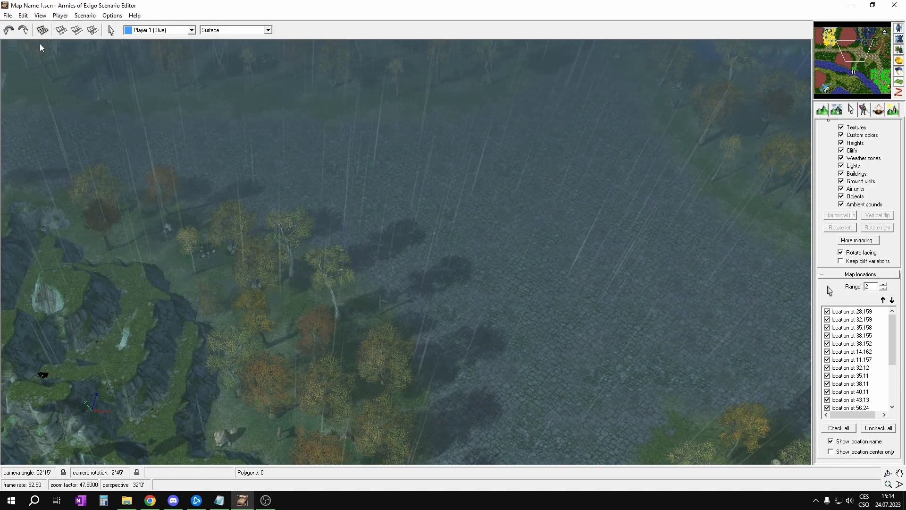
key("Up")
key("Right")
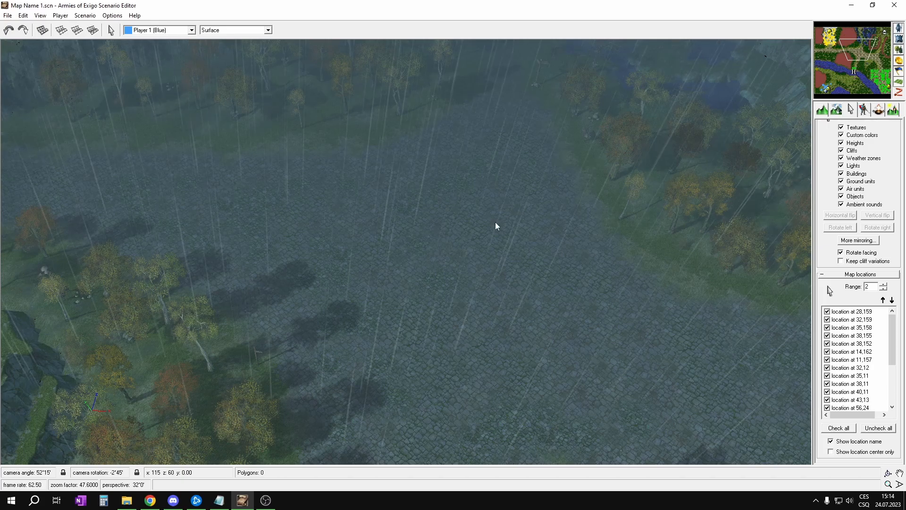
Check the scenario's Info details in the scenario properties once more, without changing them.
key("ctrl+p")
left_click(408, 160)
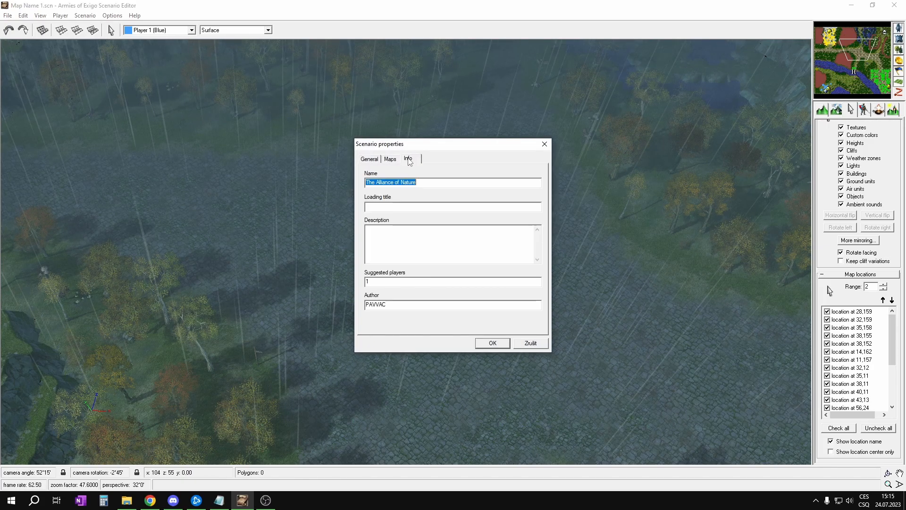
left_click(546, 145)
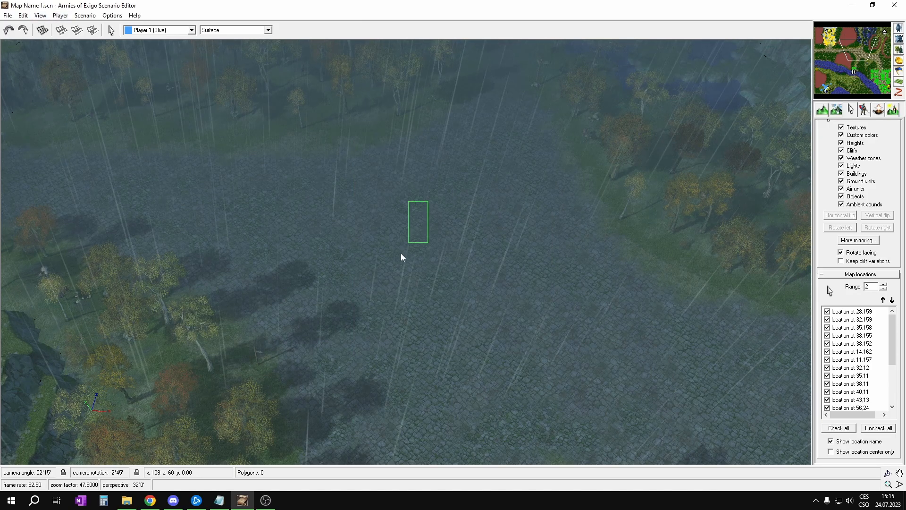
In the trigger editor, expand the actions of the Army > Beast trigger "Beast Defense 1 - Warriors" and the available AI Commands actions.
key("Up")
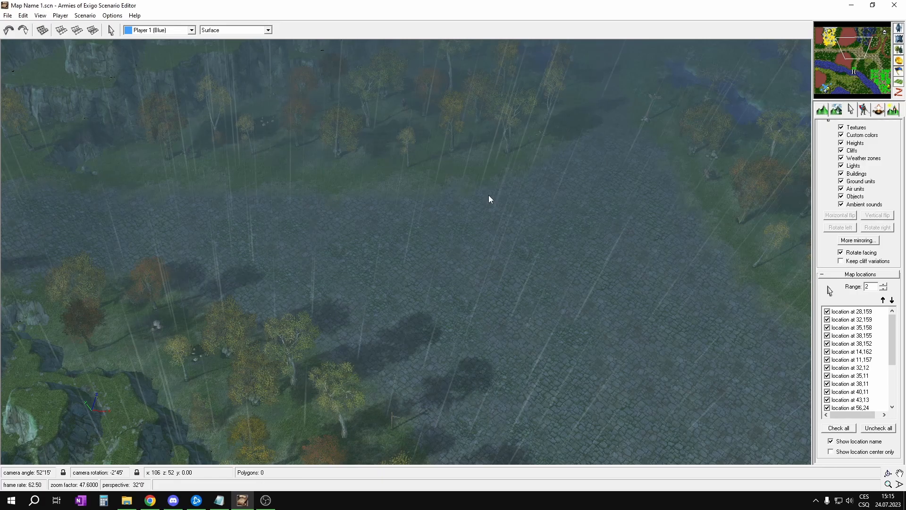
key("ctrl+t")
left_click(166, 82)
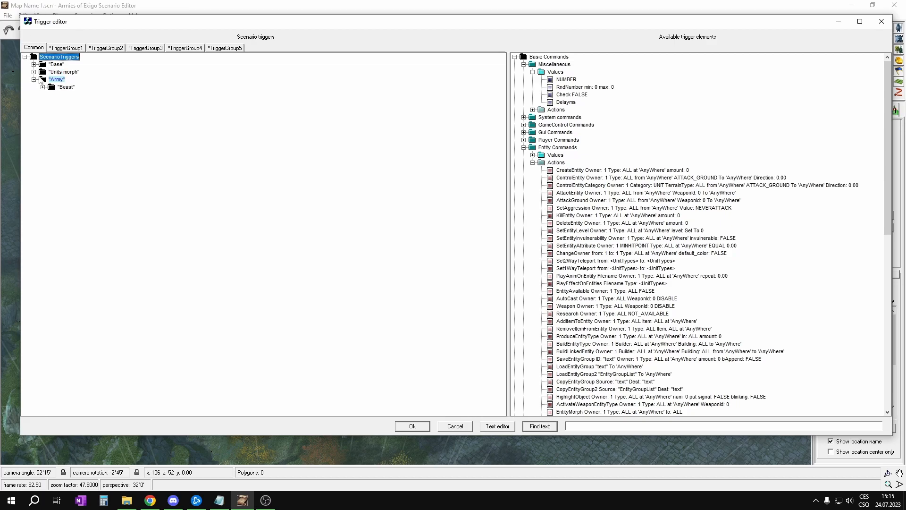
left_click(43, 87)
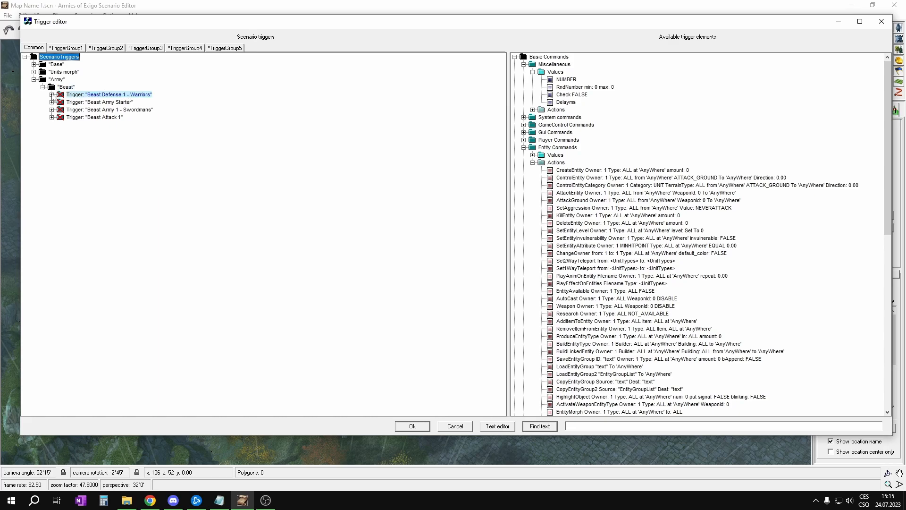
left_click(52, 95)
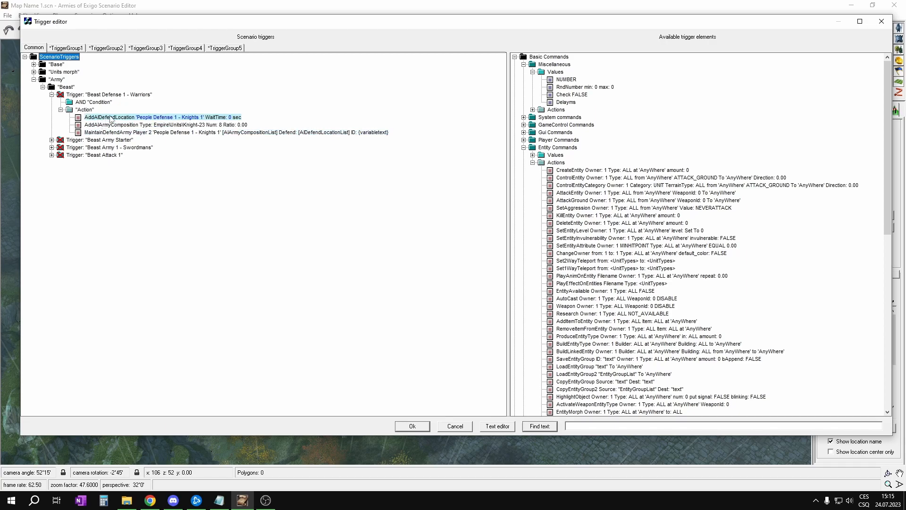
left_click(523, 147)
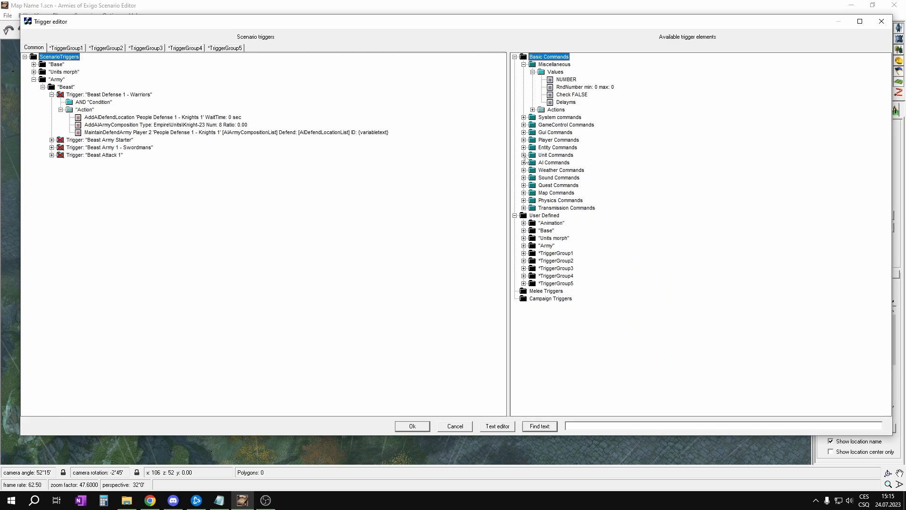
left_click(533, 178)
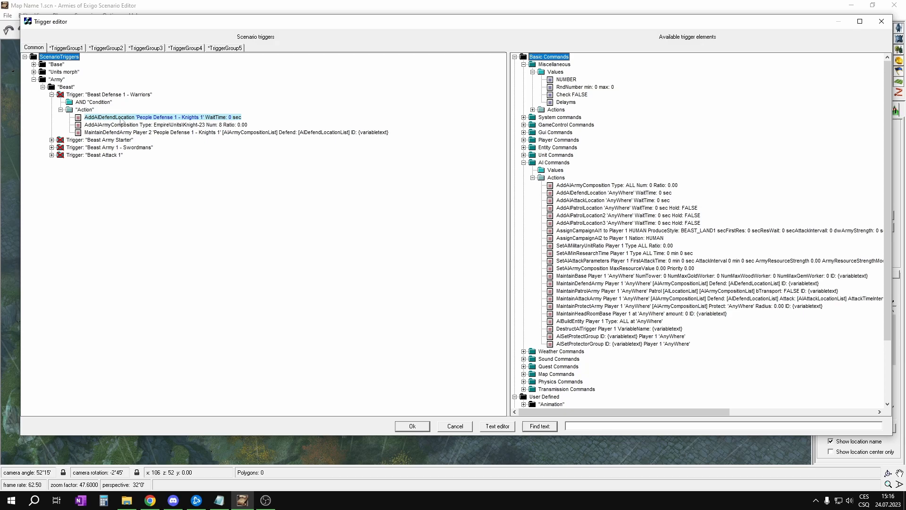
Set the AddAIDefendLocation action to a new map location of range 3 at 43,41, over the Warrior group in the yellow Beast base.
left_click(180, 121)
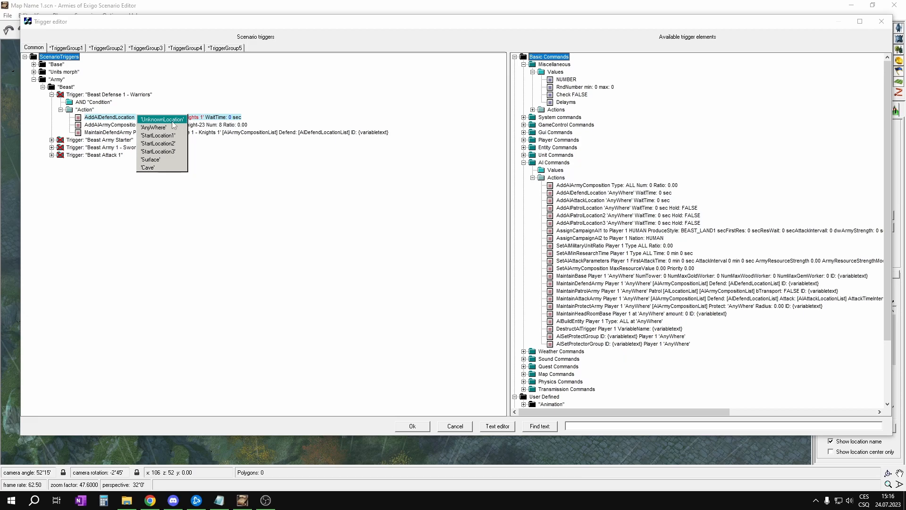
left_click(174, 120)
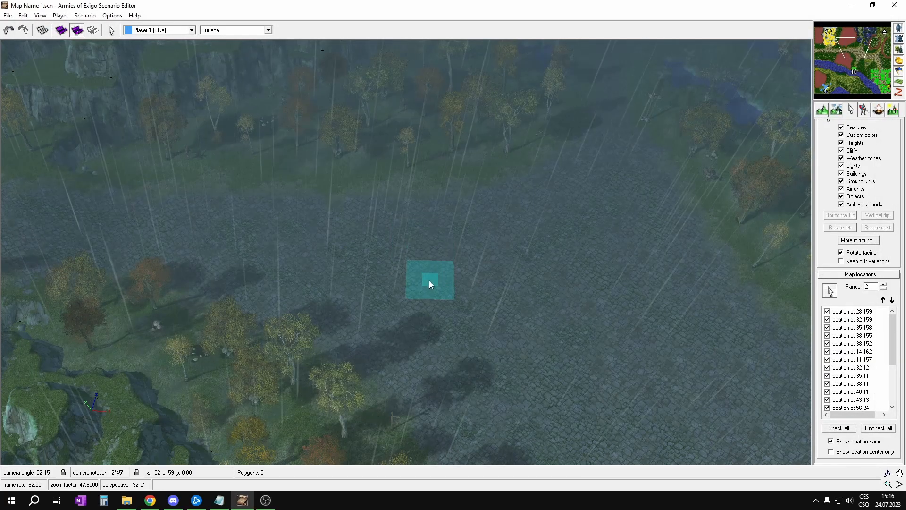
middle_click_drag(187, 272, 409, 257)
middle_click_drag(311, 193, 359, 228)
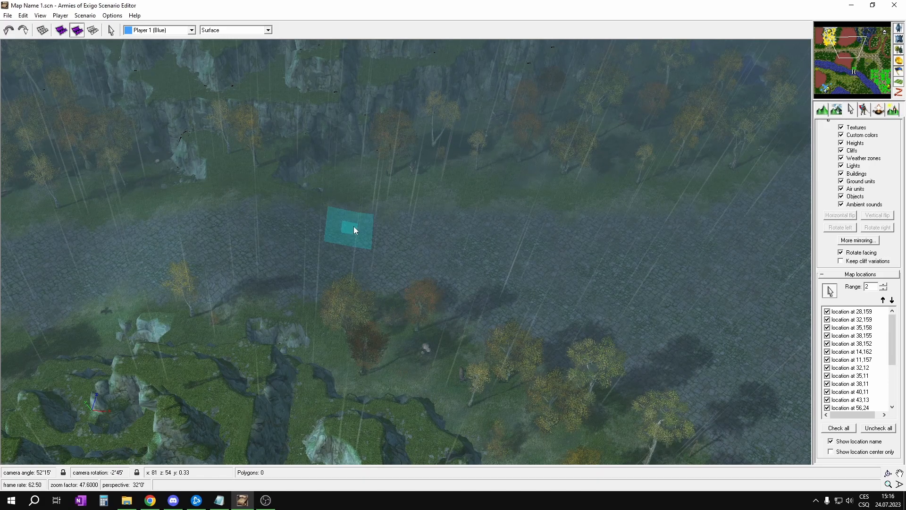
mouse_move(435, 284)
right_mouse_down()
mouse_move(435, 237)
mouse_move(435, 275)
right_mouse_up()
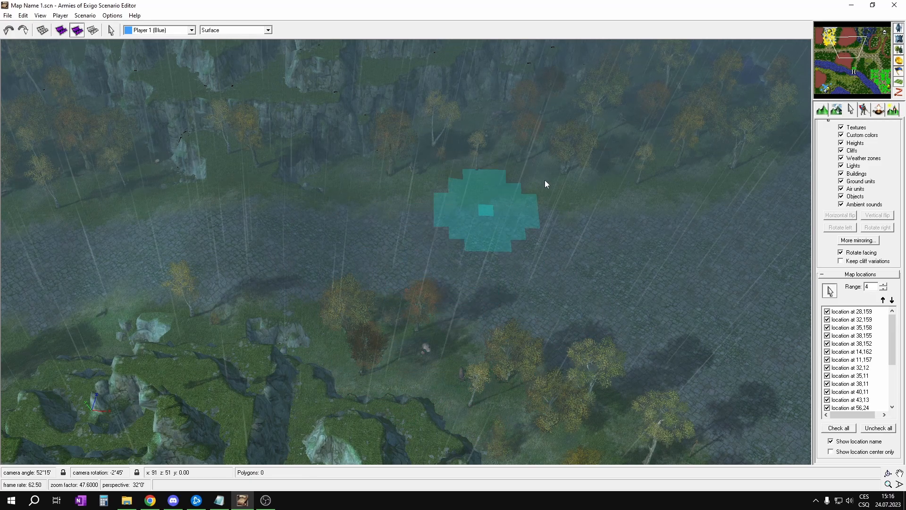
left_click(829, 37)
middle_click_drag(424, 257, 348, 106)
middle_click_drag(484, 282, 413, 279)
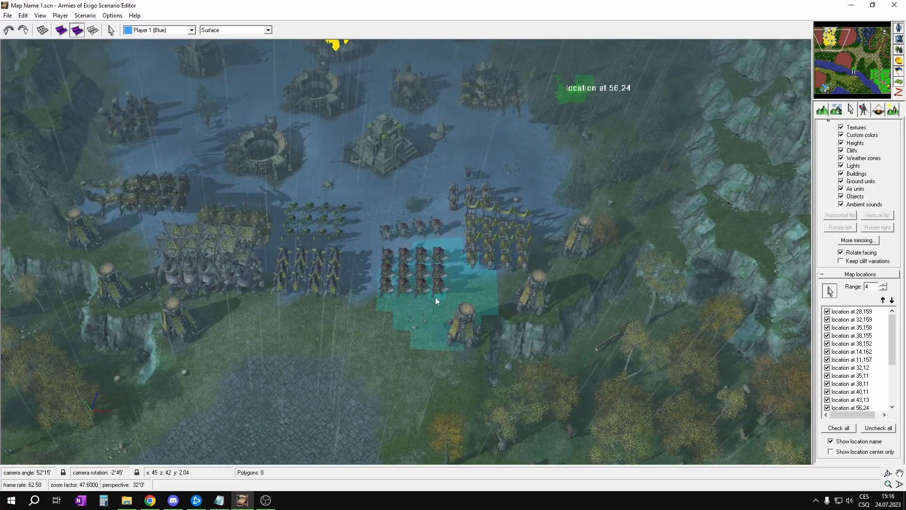
key("p")
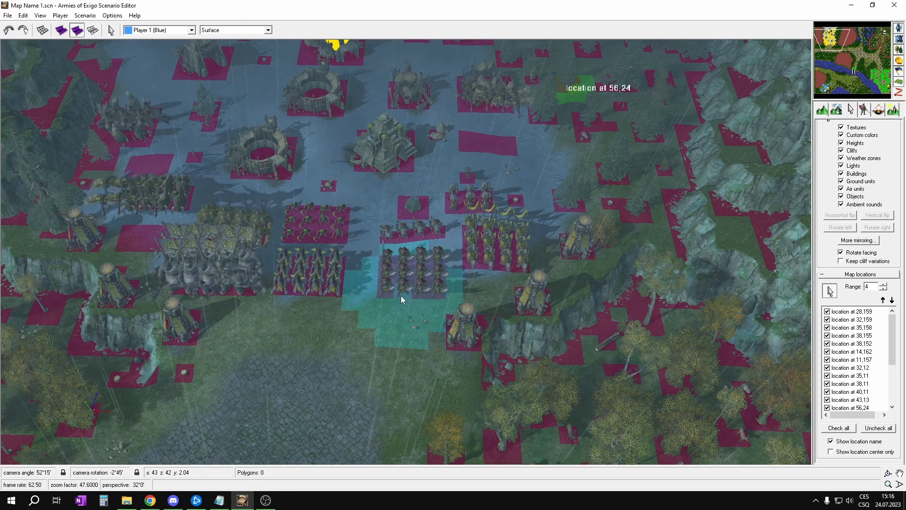
scroll(400, 295, "up", 2)
scroll(401, 295, "down", 4)
scroll(408, 290, "down", 1)
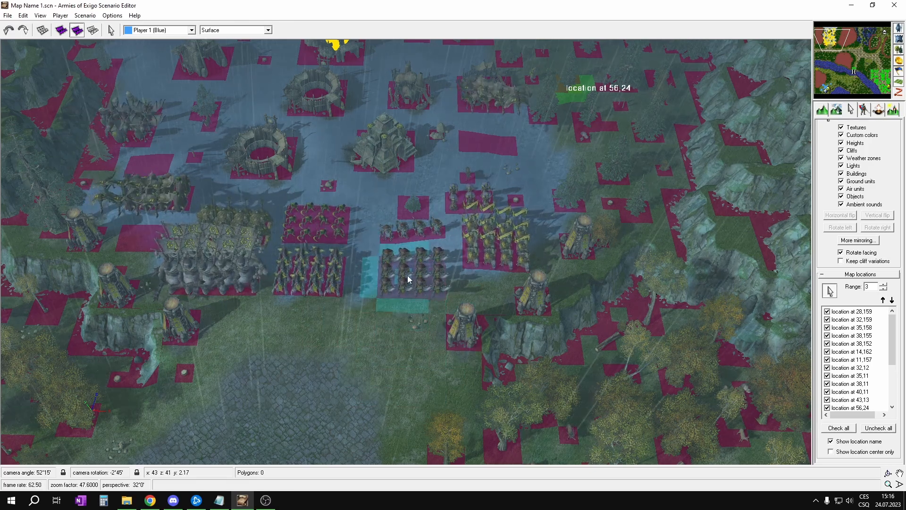
scroll(412, 278, "up", 1)
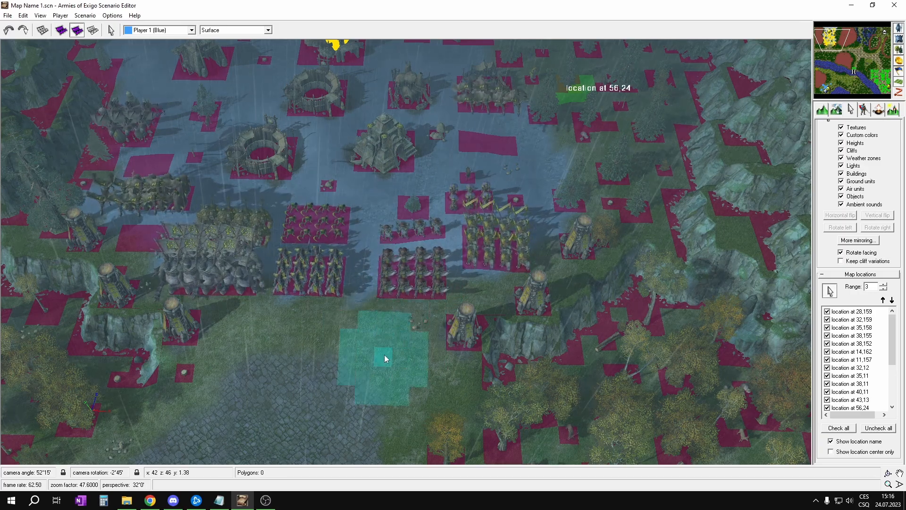
left_click(404, 274)
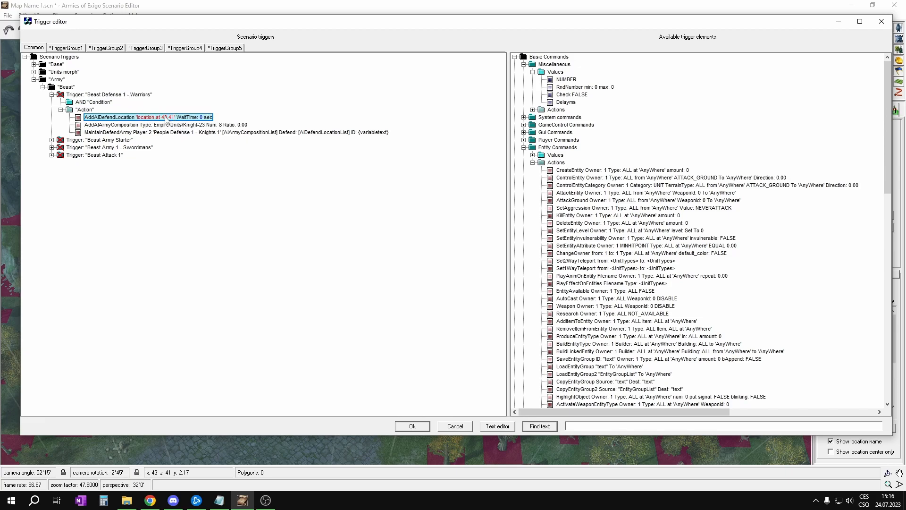
Set the MaintainDefendArmy location to 'location at 43,41' and the AddAIArmyComposition entry to 12 units of Beast\Units\Warrior, accepting the trigger changes.
left_click(175, 133)
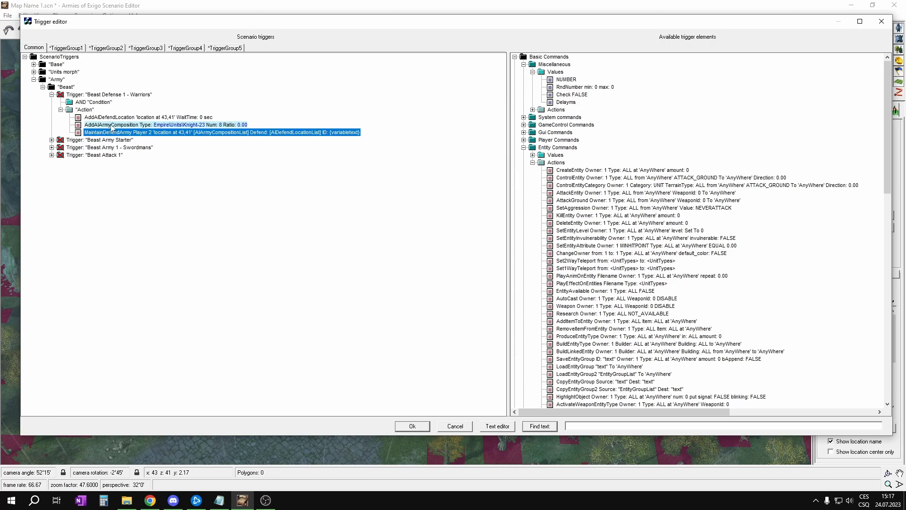
left_click(154, 126)
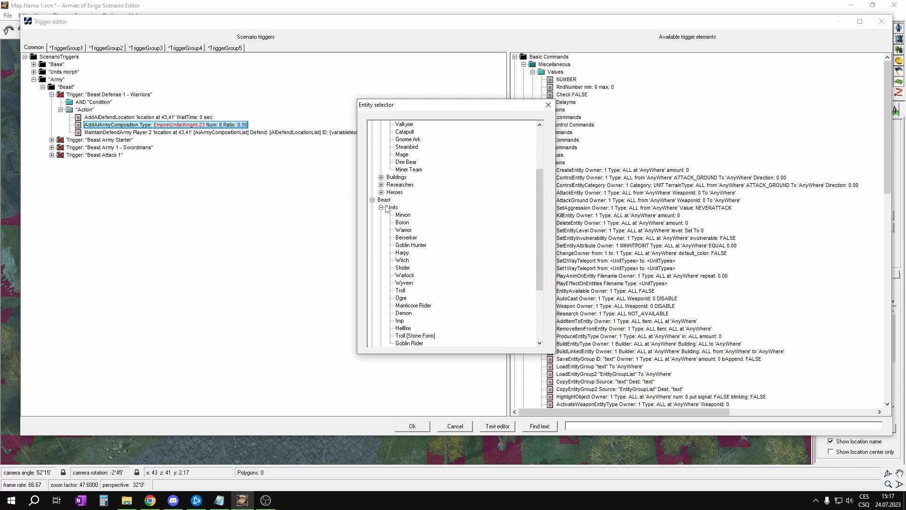
double_click(406, 231)
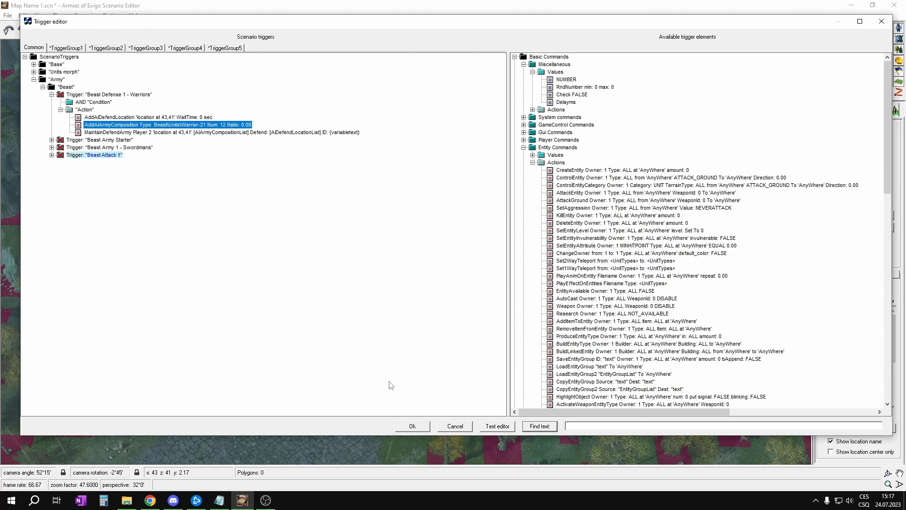
left_click(413, 426)
Inspect the new defend location on the map and check the players' races and colors in the player properties.
scroll(412, 294, "up", 5)
scroll(412, 293, "down", 5)
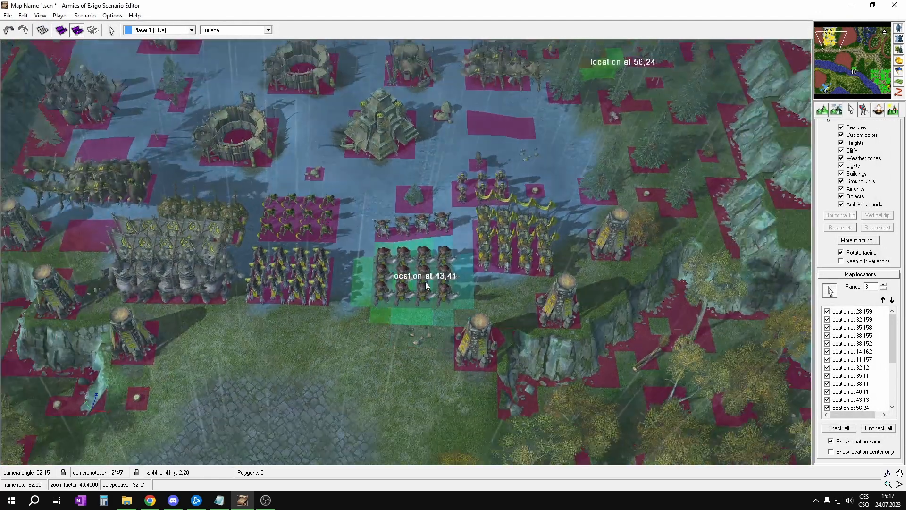
key("ctrl+p")
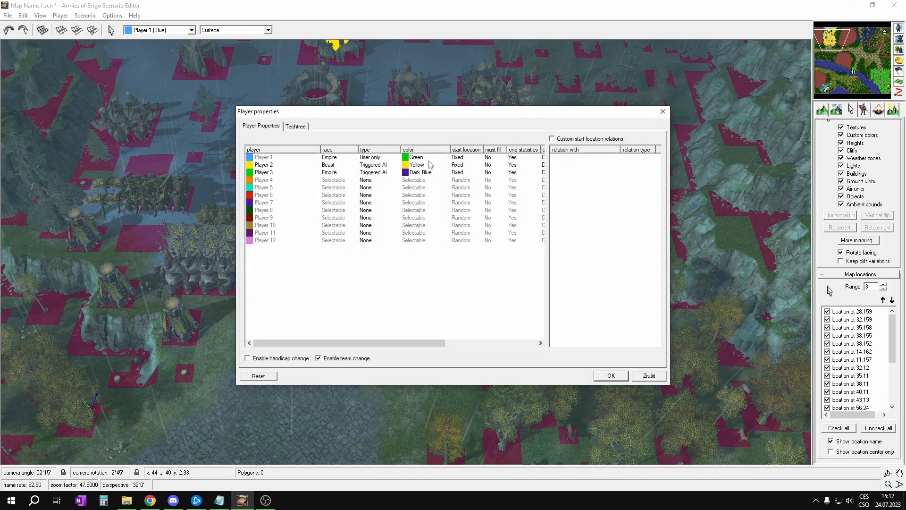
left_click(663, 112)
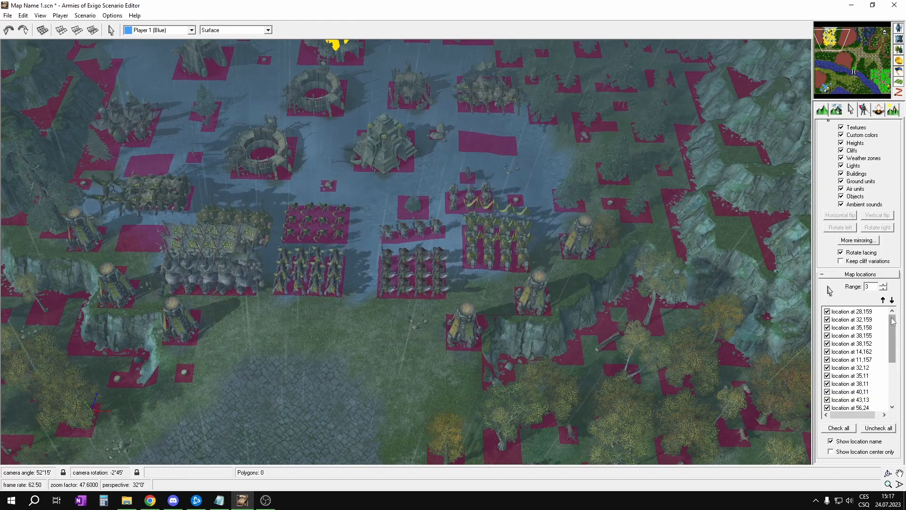
Rename the map location at 43,41 as "Beast Defense 1 - Warrior".
left_click_drag(893, 322, 898, 376)
left_click(848, 400)
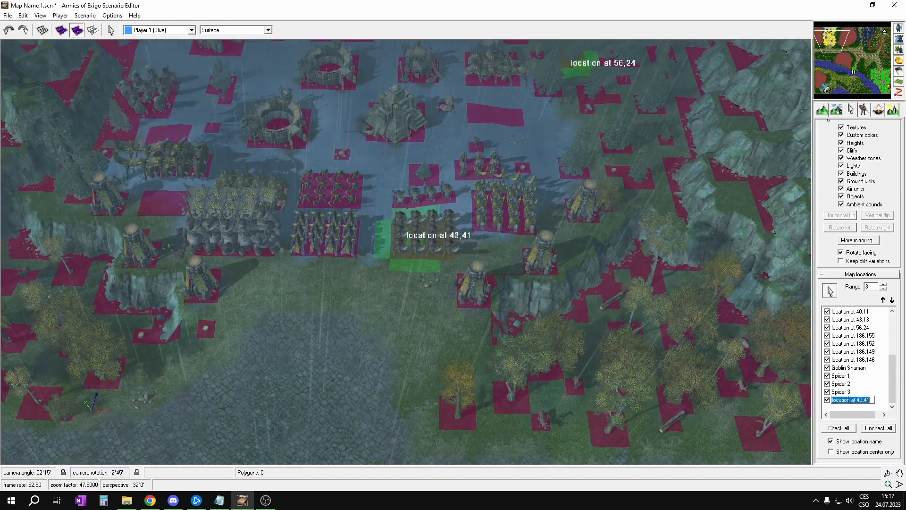
type("Beast De")
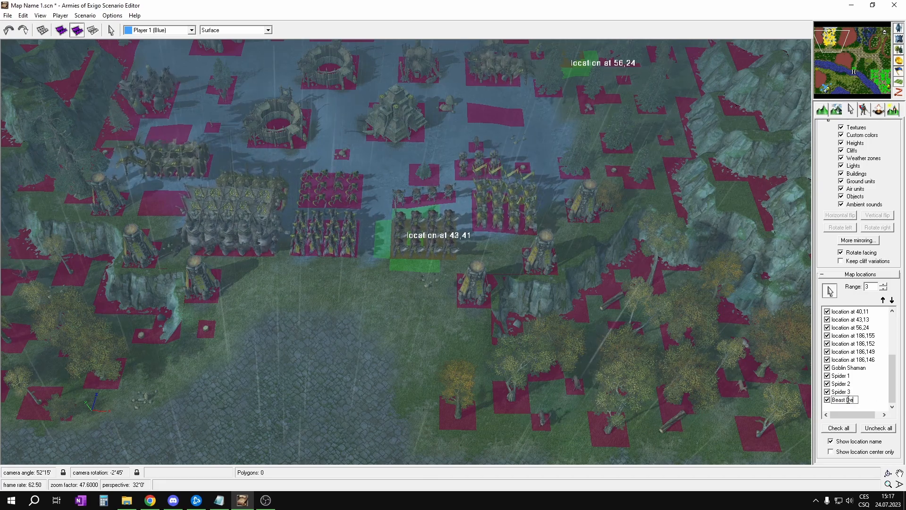
type("fense 1 - Warrior")
key("Return")
Examine the unit groups in the yellow Beast base around the Beast Defense 1 - Warrior location.
middle_click_drag(515, 236, 543, 364)
mouse_move(459, 216)
middle_mouse_down()
mouse_move(469, 209)
mouse_move(561, 295)
middle_mouse_up()
middle_click_drag(424, 221, 342, 173)
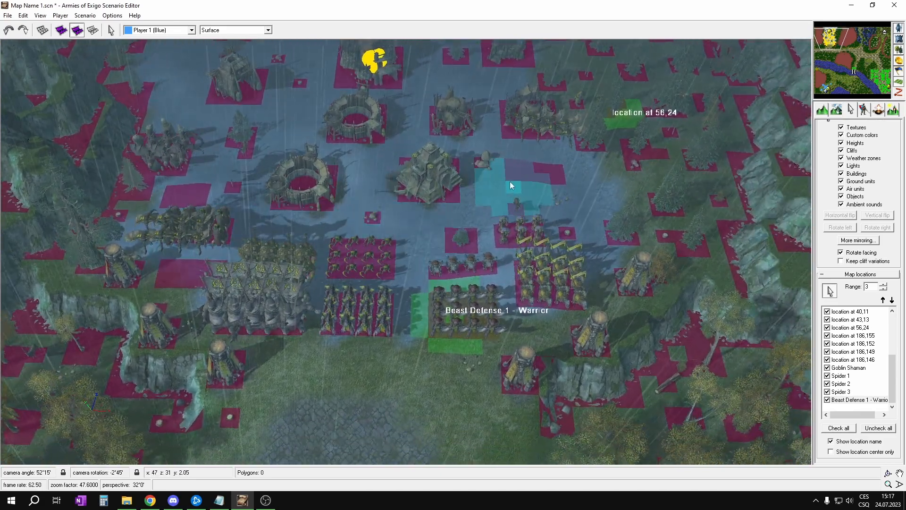
scroll(540, 169, "down", 1)
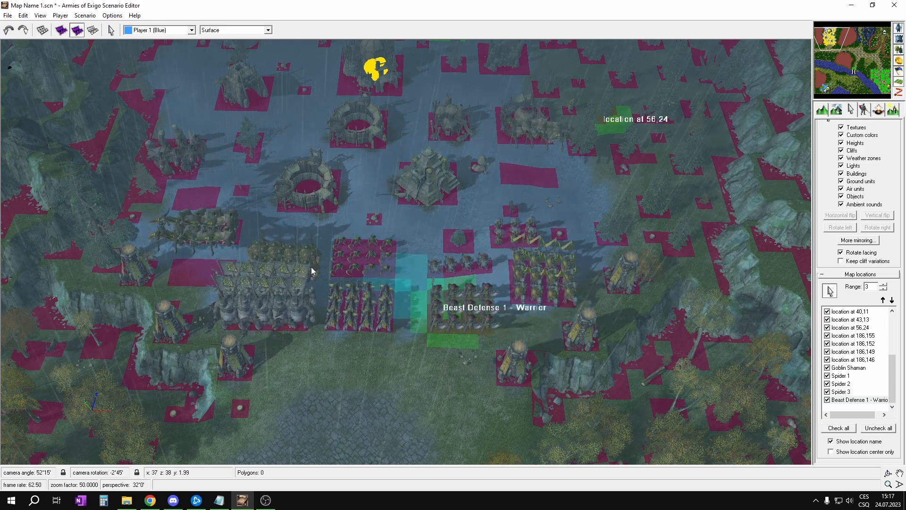
mouse_move(488, 287)
middle_mouse_down()
mouse_move(522, 282)
mouse_move(484, 263)
middle_mouse_up()
middle_click_drag(465, 208, 447, 186)
middle_click_drag(494, 204, 499, 223)
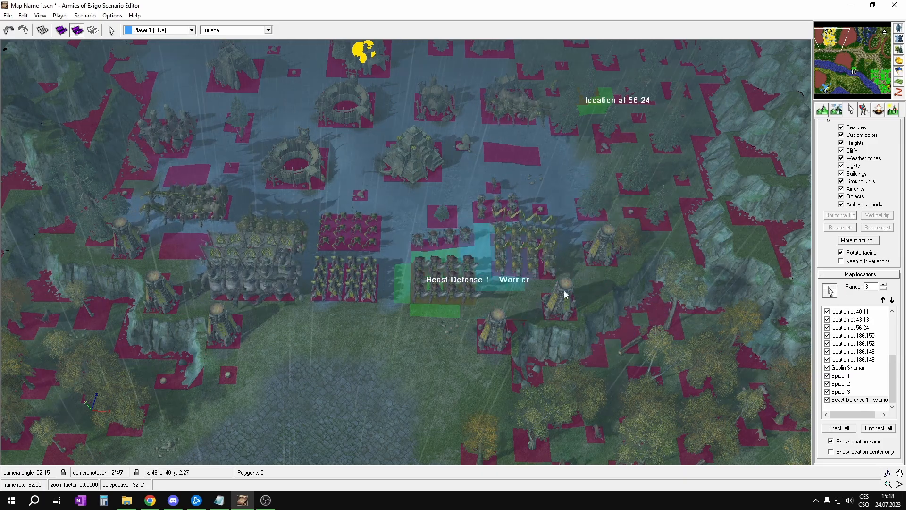
middle_click_drag(388, 247, 458, 257)
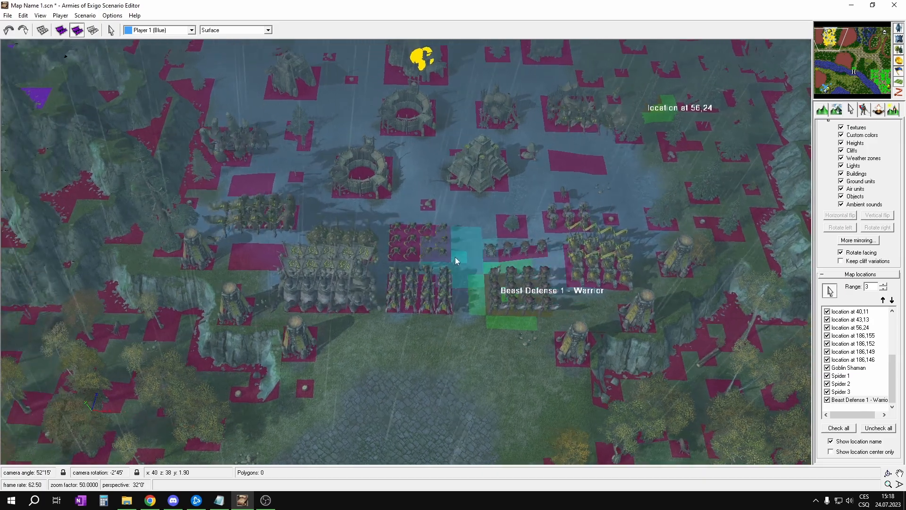
scroll(453, 255, "up", 2)
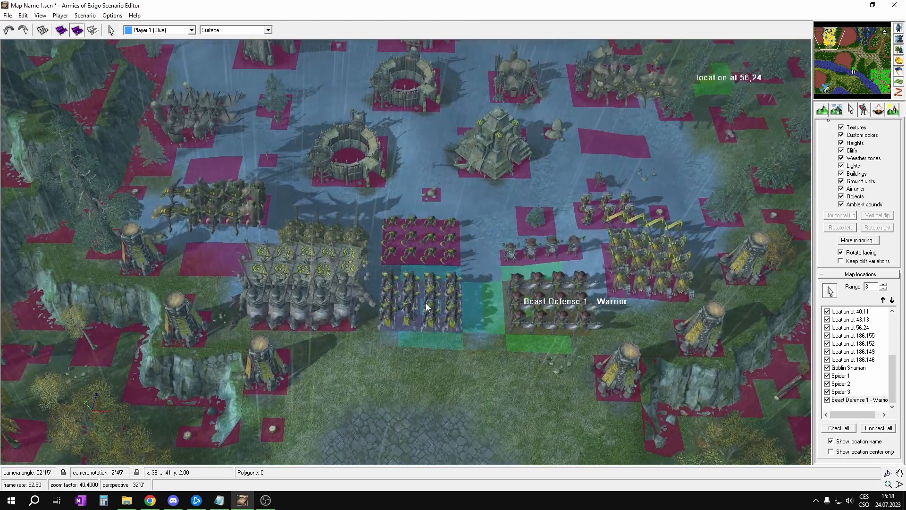
Place range-3 map locations at 38,41 and 32,42 over the two front-line unit groups beside Beast Defense 1 - Warrior.
left_click(426, 307)
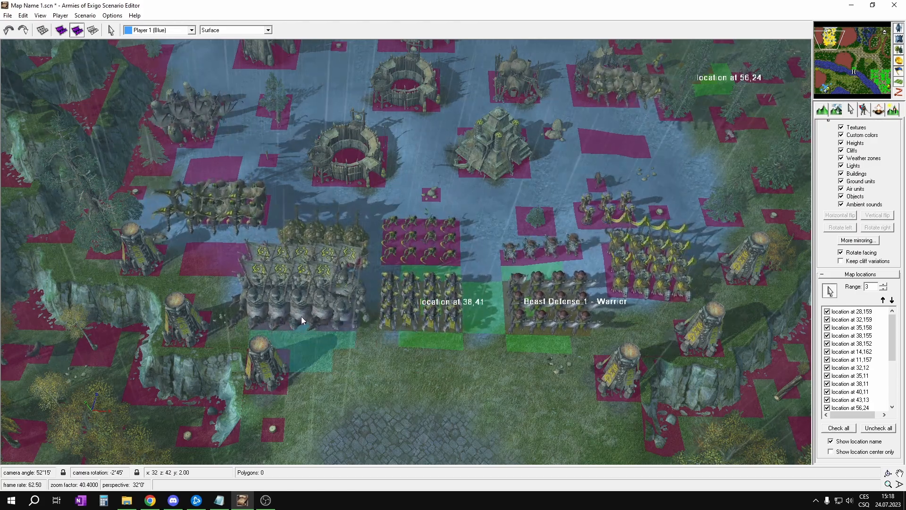
middle_click_drag(407, 322, 180, 352)
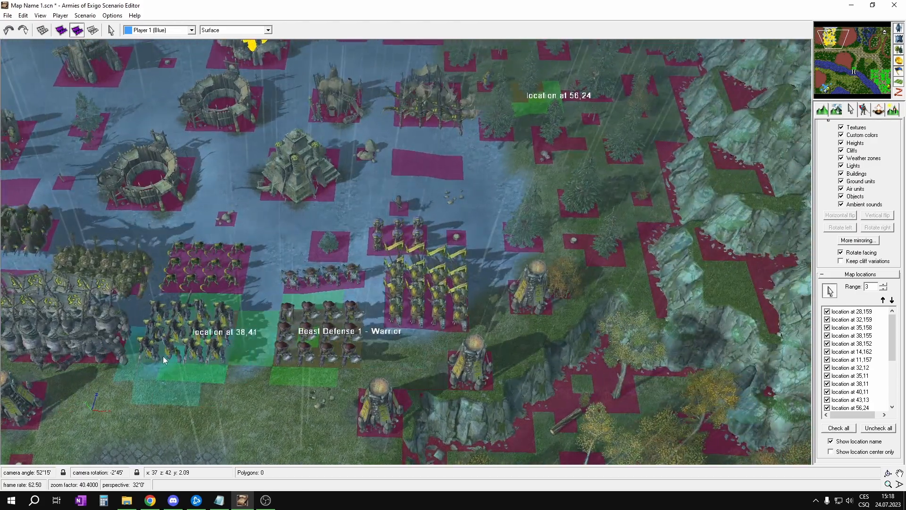
middle_click_drag(62, 347, 125, 344)
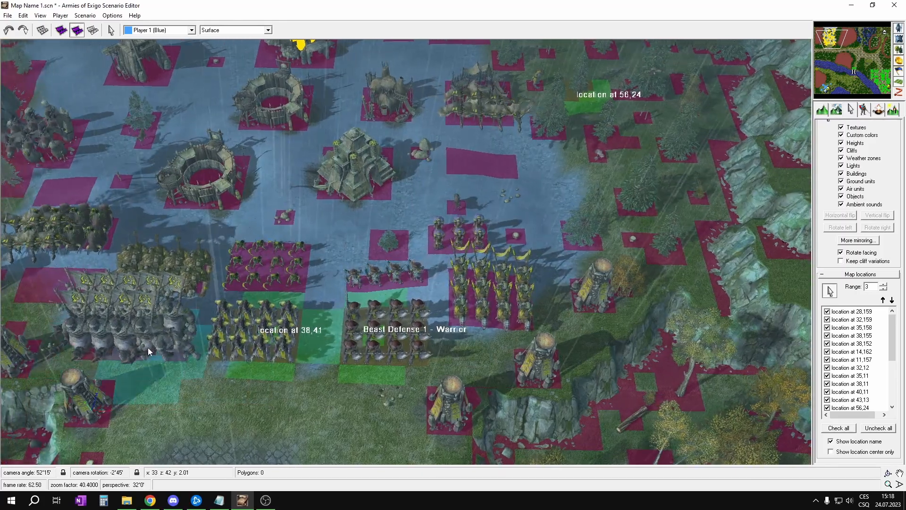
left_click(143, 352)
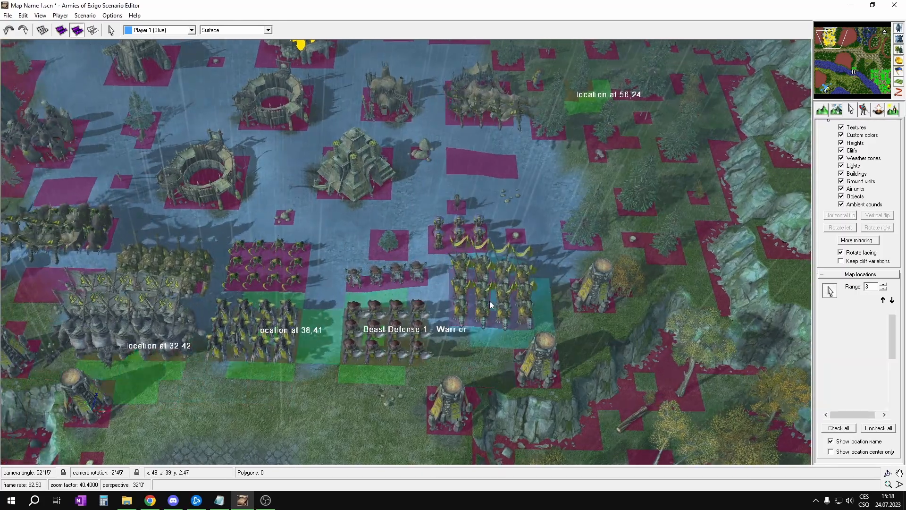
Add range-3 map locations at 33,37 and 38,37 over the two unit groups in the row behind the front line.
middle_click_drag(490, 301, 495, 293)
middle_click_drag(396, 242, 463, 237)
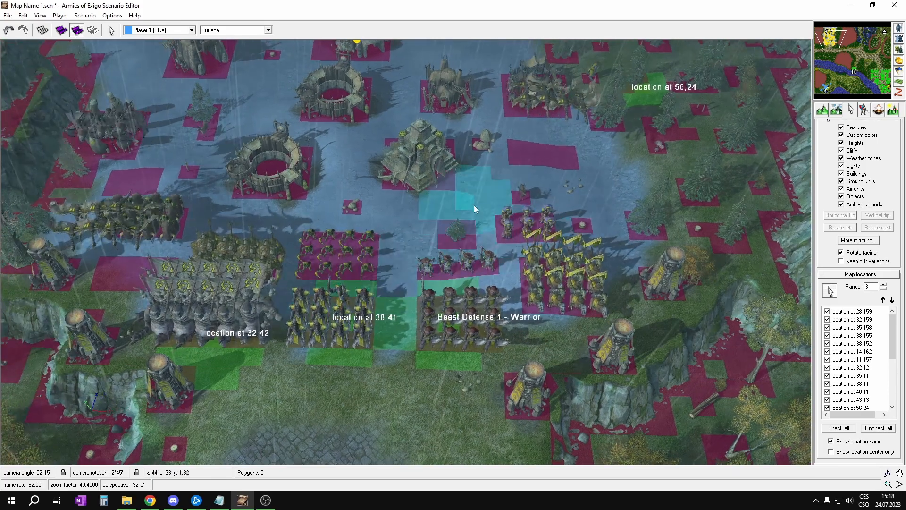
middle_click_drag(471, 206, 513, 262)
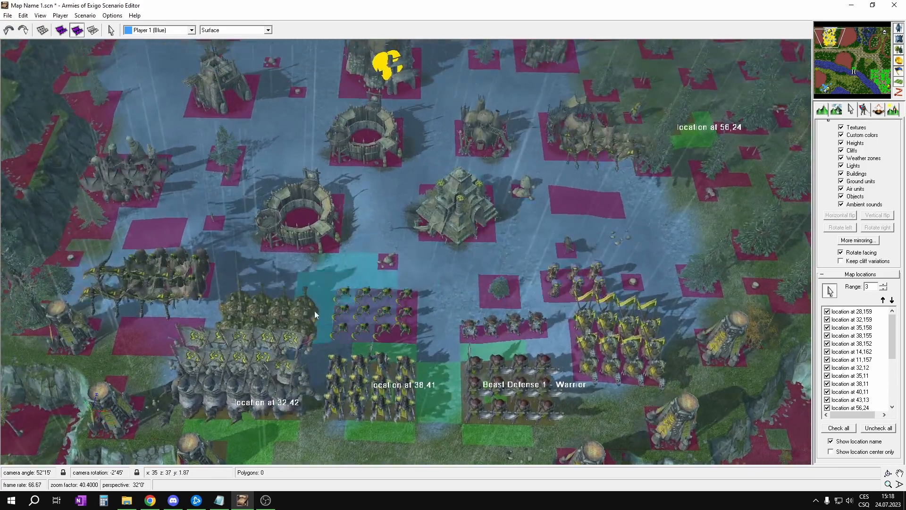
left_click(281, 317)
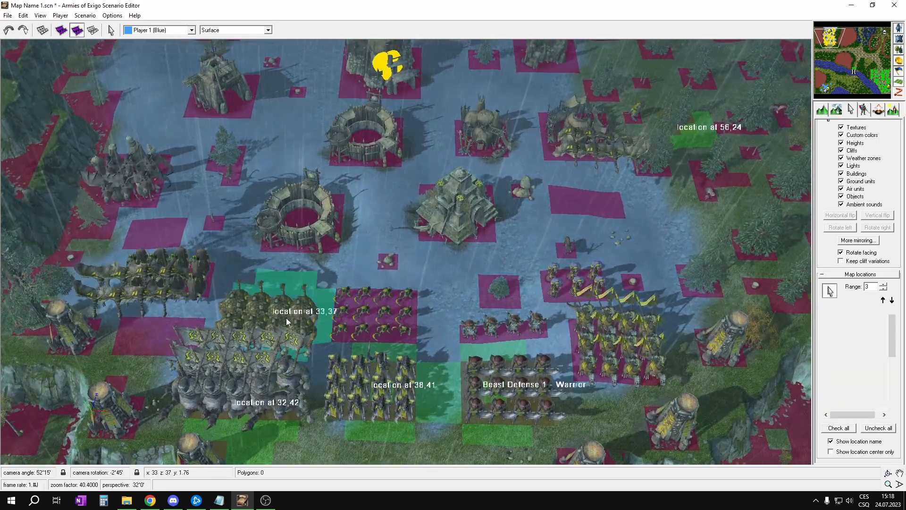
left_click(381, 321)
Add range-3 map locations at 48,39 and 43,37 over the unit groups beside and behind the Warrior group.
middle_click_drag(599, 290, 533, 256)
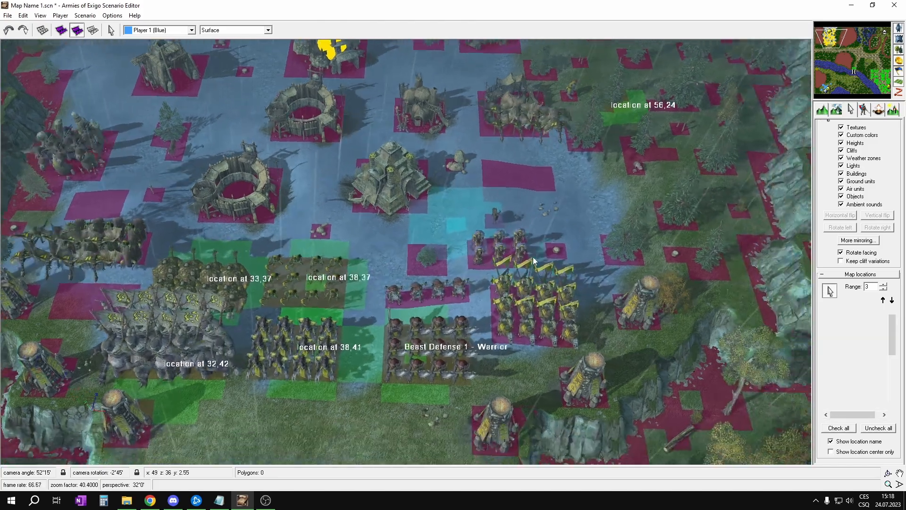
left_click(530, 323)
middle_click_drag(154, 149, 322, 182)
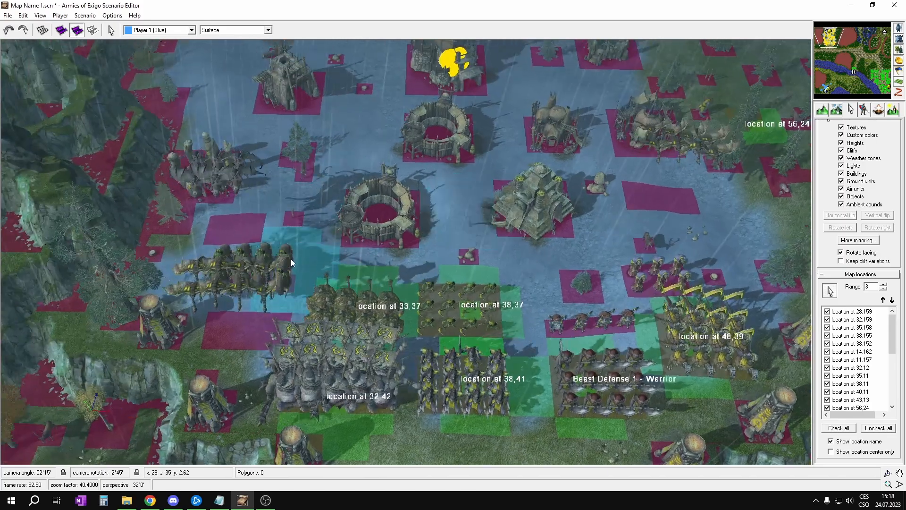
middle_click_drag(571, 285, 496, 275)
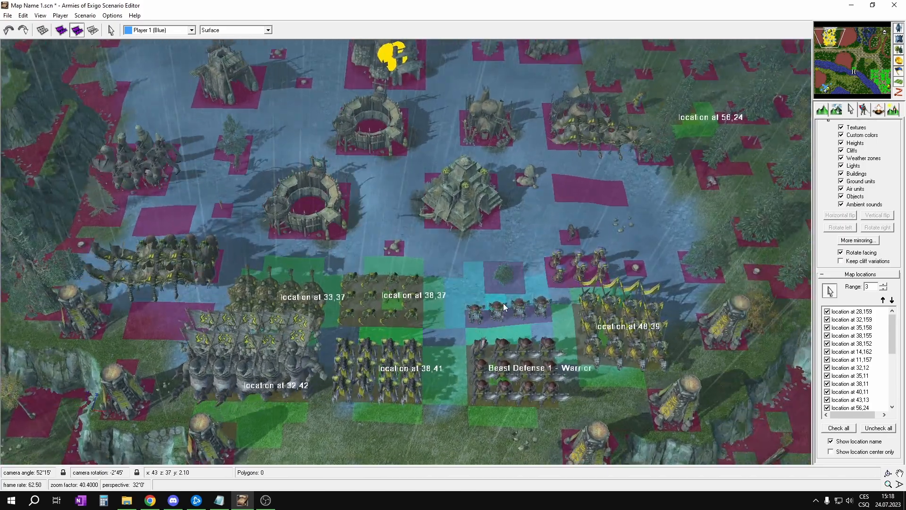
key("minus")
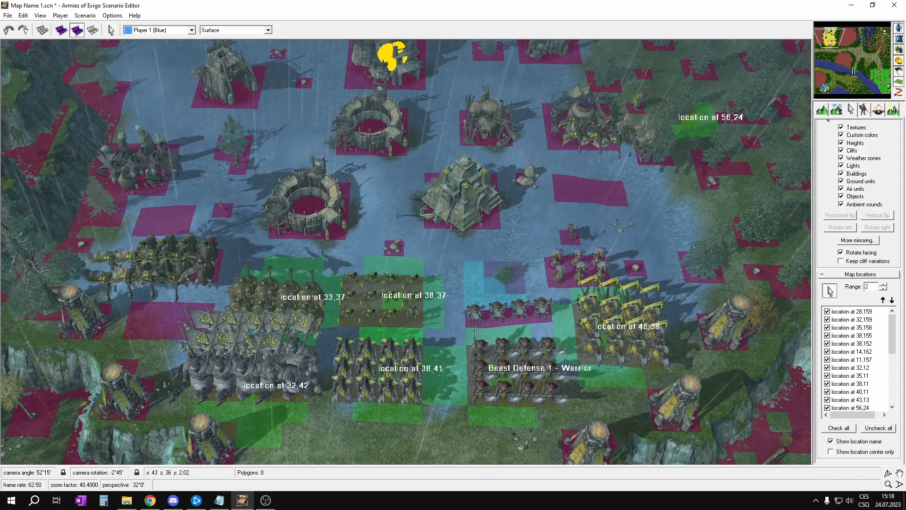
key("plus")
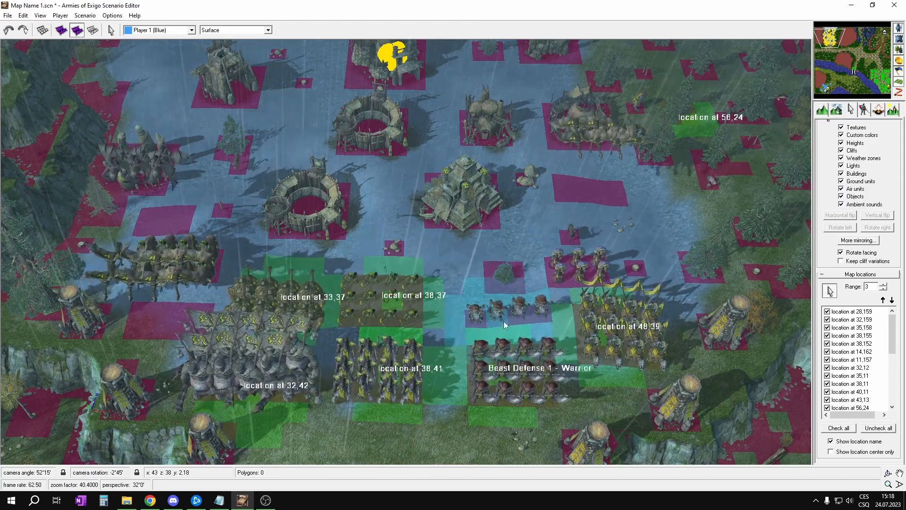
left_click(499, 313)
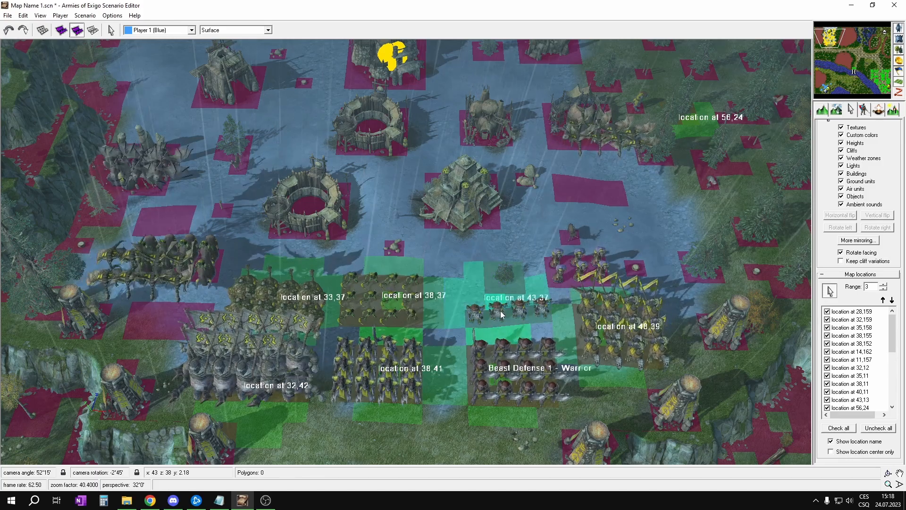
Add range-3 map locations at 48,35 and 49,30 behind the location at 48,39.
middle_click_drag(554, 282, 513, 294)
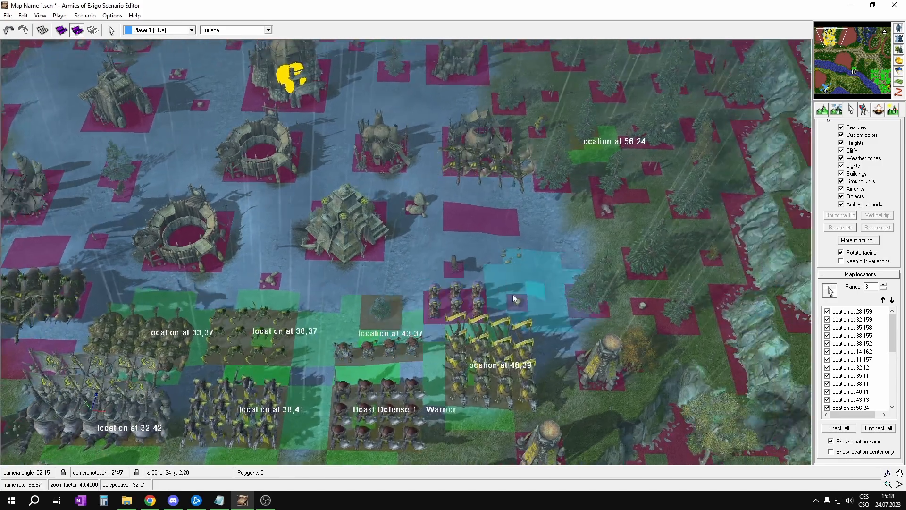
left_click(471, 296)
middle_click_drag(505, 220, 493, 245)
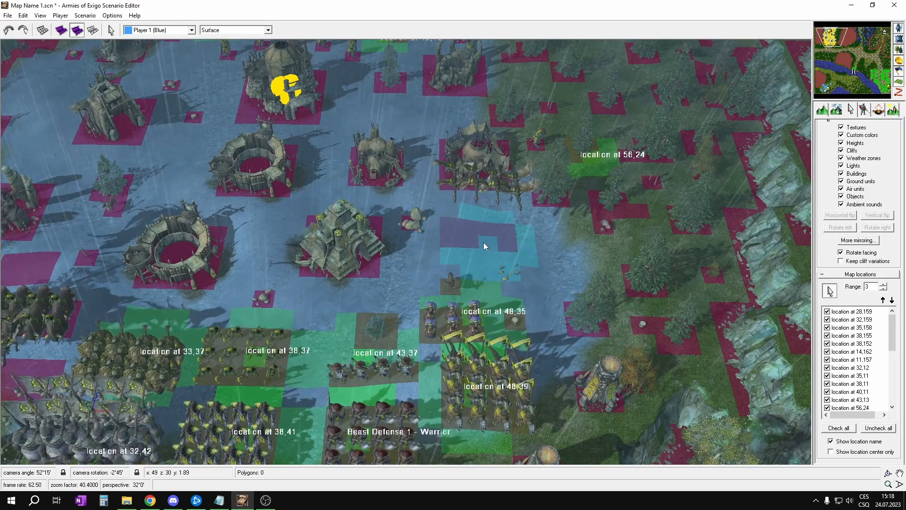
middle_click_drag(483, 242, 316, 237)
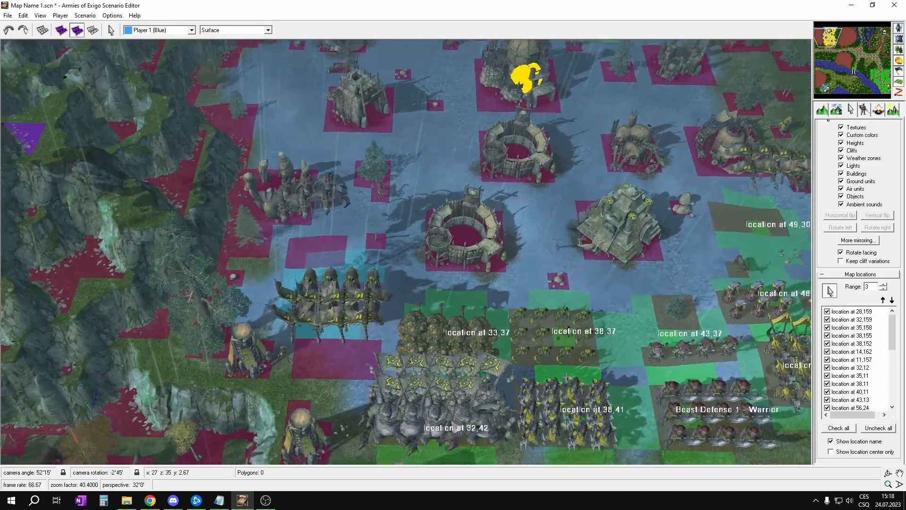
Add range-3 map locations at 27,39 and 28,35 on the western flank of the Beast army.
middle_click_drag(334, 361, 386, 281)
left_click(325, 323)
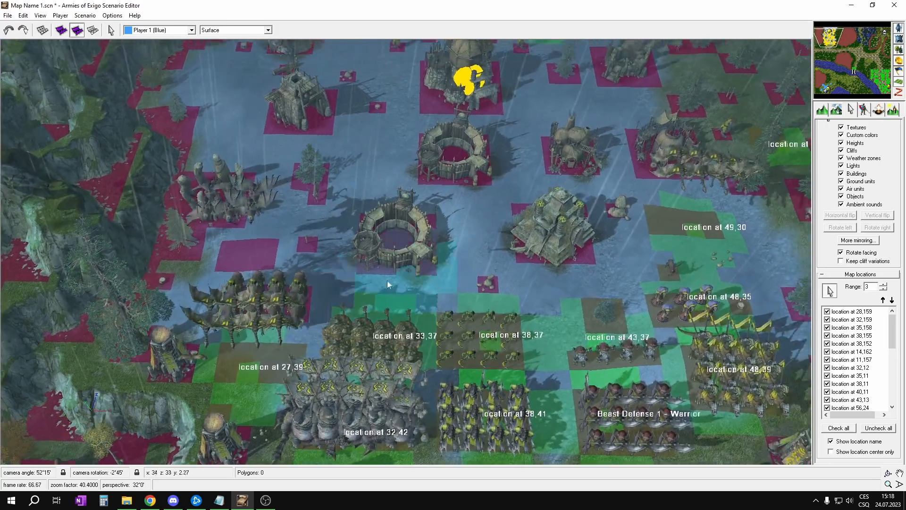
left_click(278, 299)
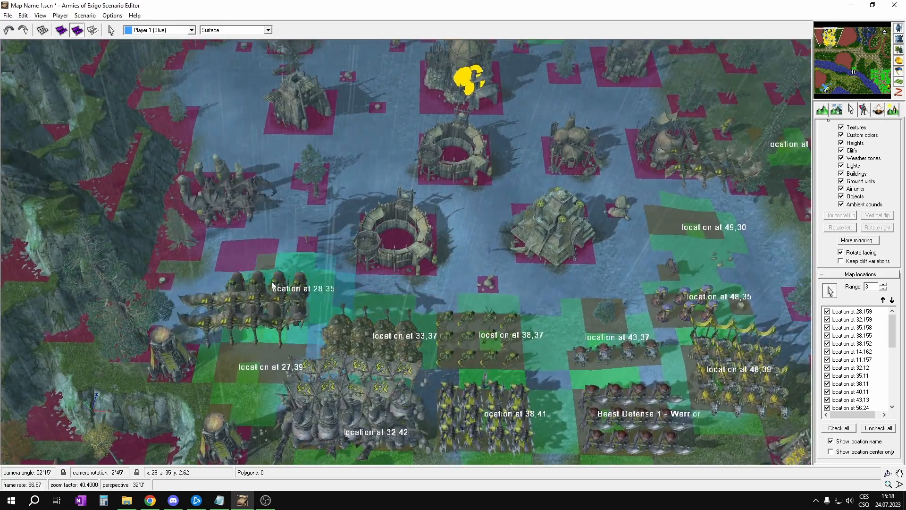
Reduce the location range to 2 and place a location at 26,33 on the blocked patch behind the location at 28,35.
left_click(246, 260)
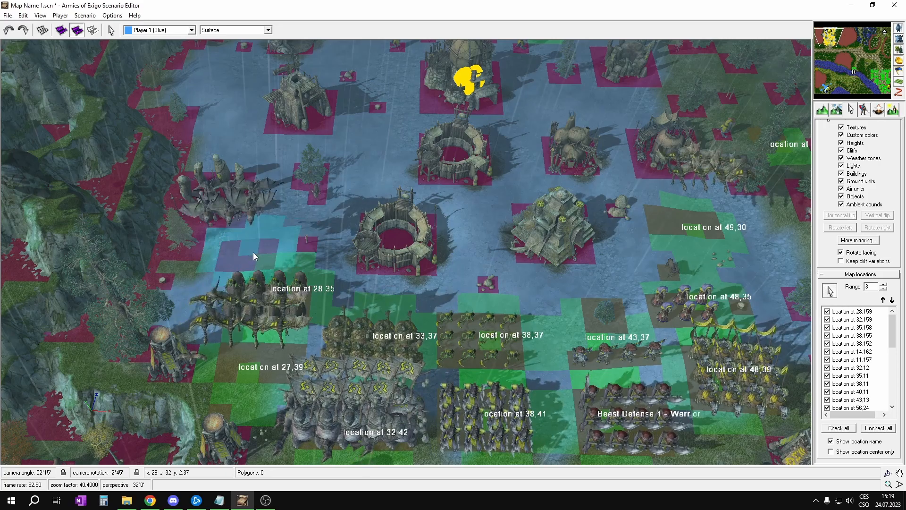
key("BackSpace")
type("2")
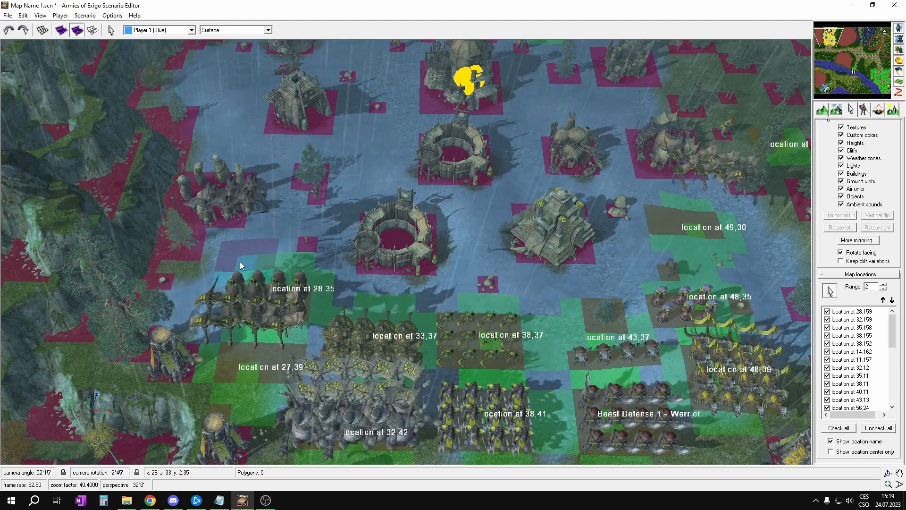
middle_click_drag(260, 210, 291, 226)
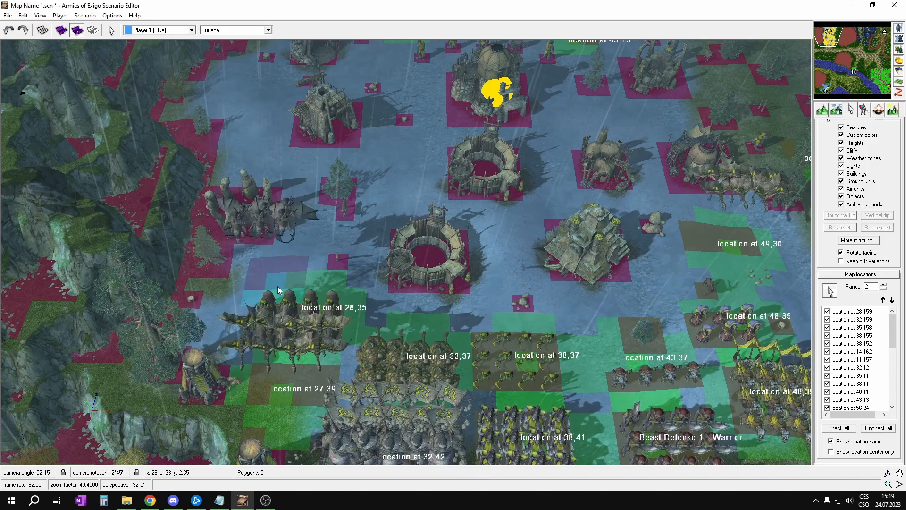
Shrink the map location at 48,35 so that it covers only the small unit group there.
middle_click_drag(486, 299, 447, 267)
middle_click_drag(505, 255, 453, 245)
mouse_move(493, 76)
middle_mouse_down()
mouse_move(488, 200)
mouse_move(428, 162)
middle_mouse_up()
middle_click_drag(499, 227, 474, 214)
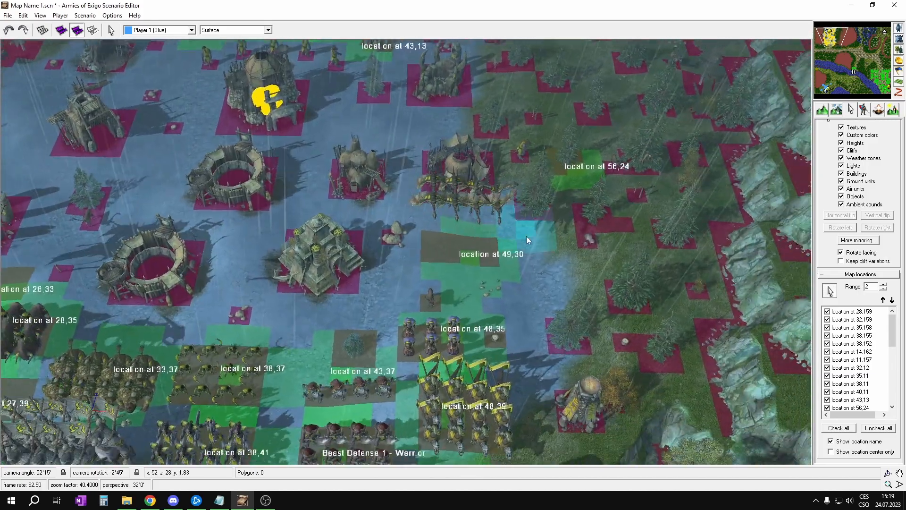
left_click(455, 337)
left_click_drag(455, 337, 442, 339)
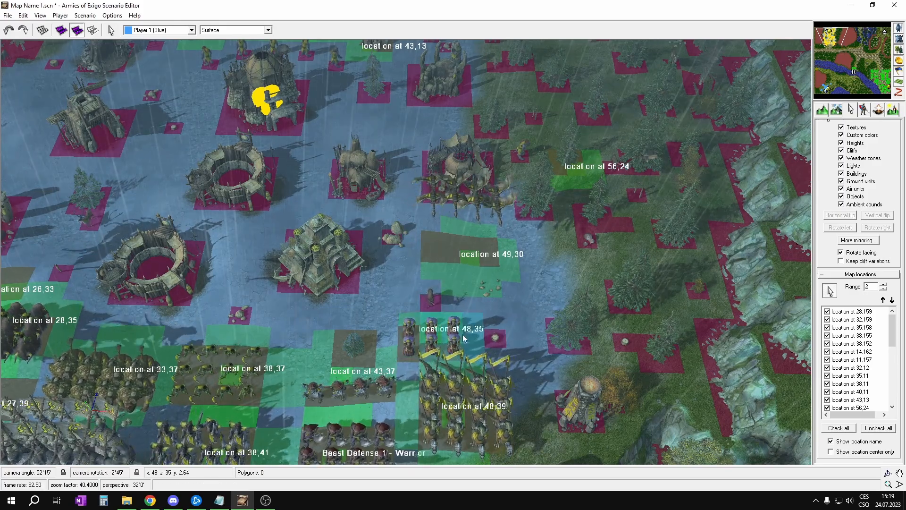
Rename the map location at 38,41 as "Beast Defense 1 - Berserkers".
middle_click_drag(425, 56, 467, 155)
scroll(504, 195, "down", 3)
middle_click_drag(609, 370, 536, 278)
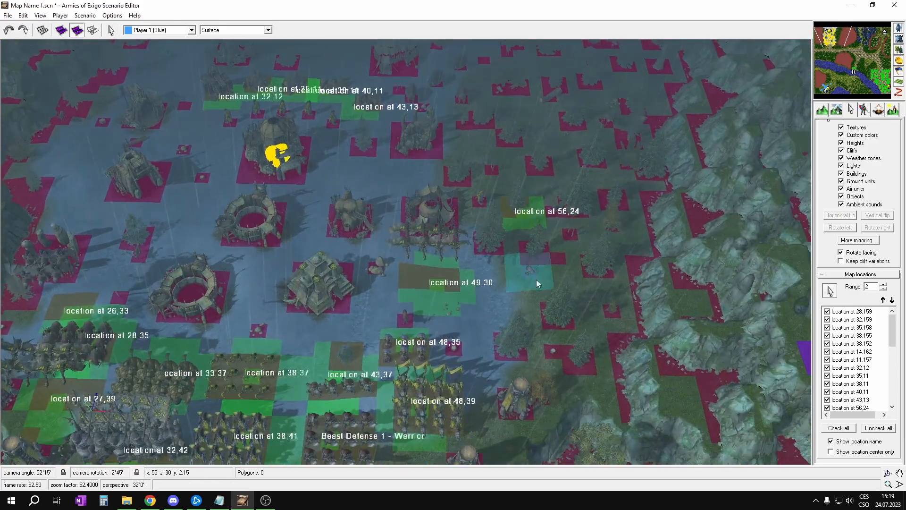
scroll(533, 280, "up", 3)
middle_click_drag(458, 361, 521, 256)
scroll(514, 242, "down", 1)
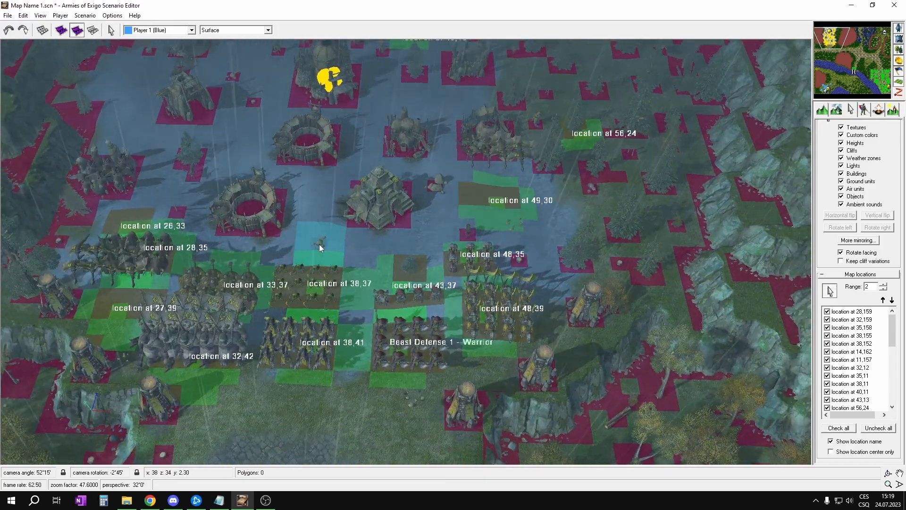
scroll(871, 344, "down", 5)
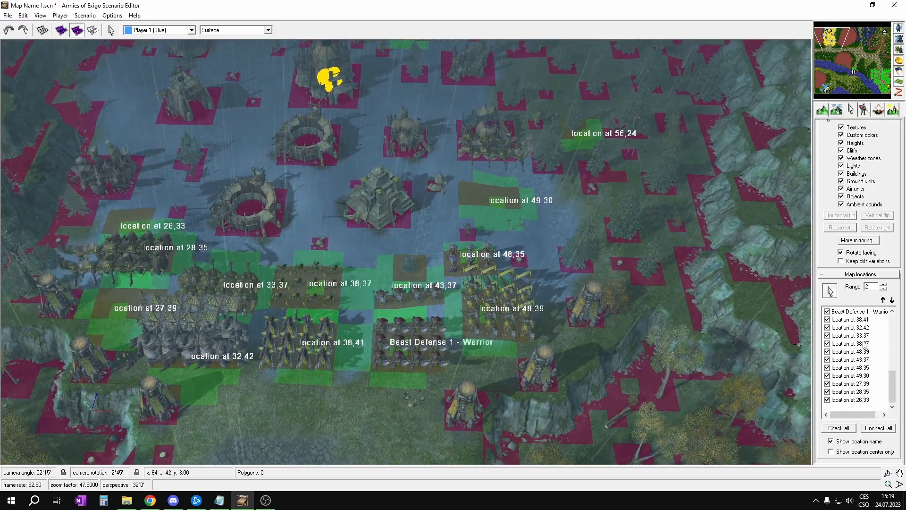
left_click(866, 320)
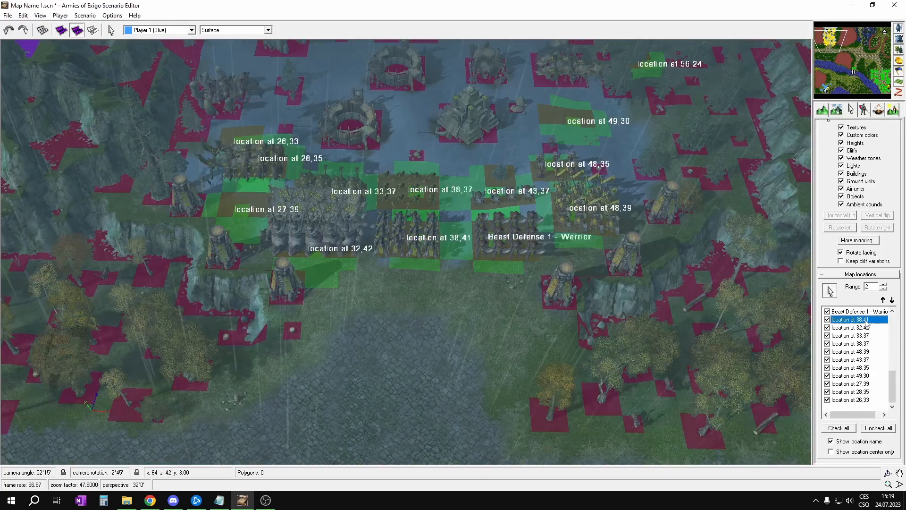
left_click(855, 311)
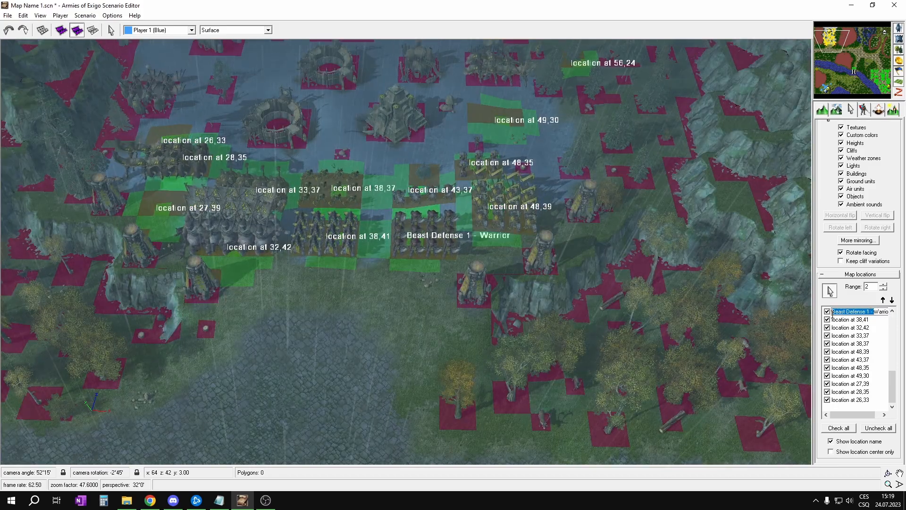
left_click(855, 320)
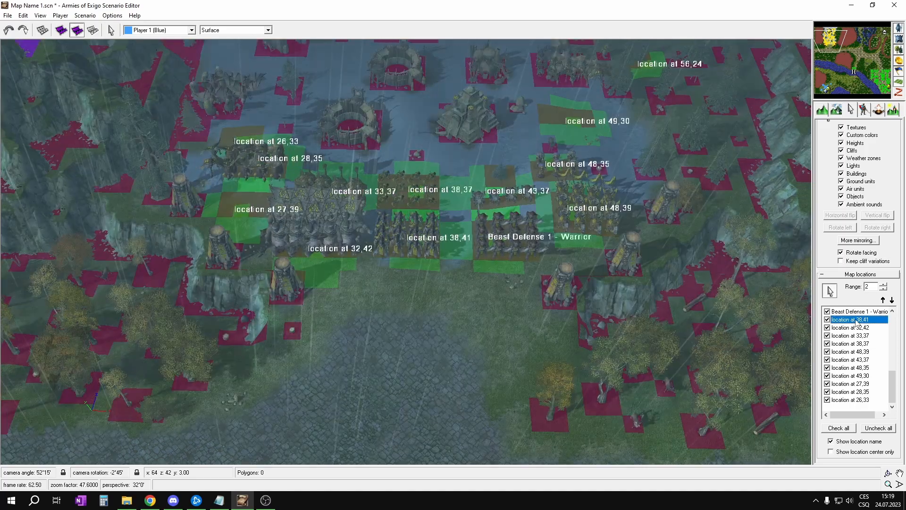
type("Berserkers")
key("Return")
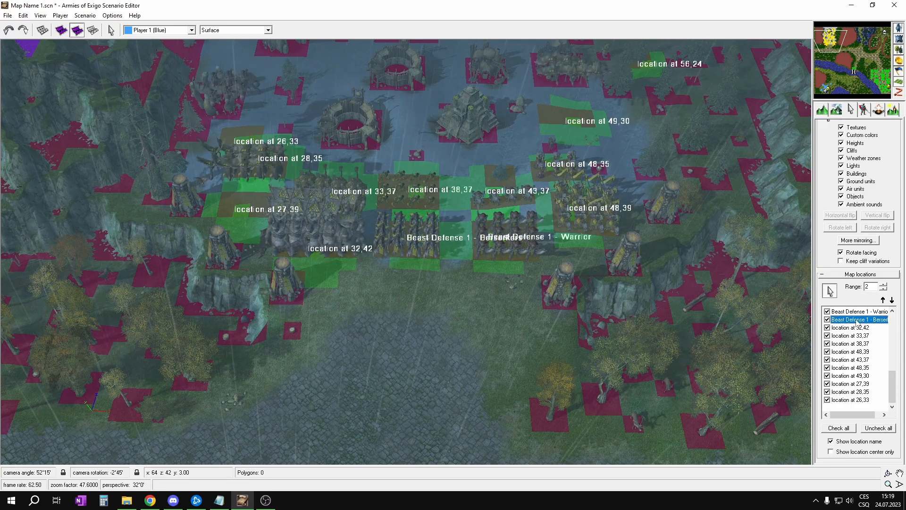
Rename the map location at 32,42 as "Beast Defense 1 - Ogres".
left_click(850, 328)
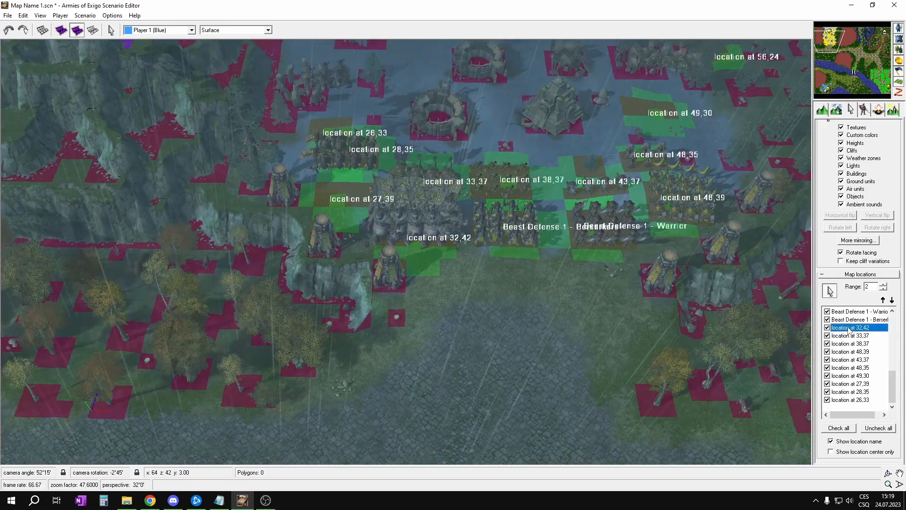
left_click(848, 330)
type("Beast Defense 1 -")
type("Ogres")
key("Return")
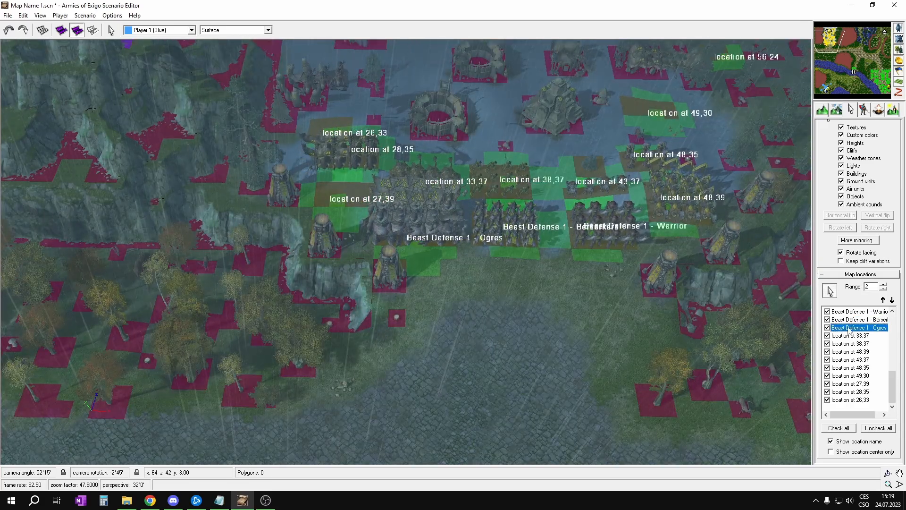
Rename the location at 33,37 as "Beast Defense 1 - Trolls" and the one at 38,37 as "Beast Defense 1 - Goblin Hunters".
left_click(853, 335)
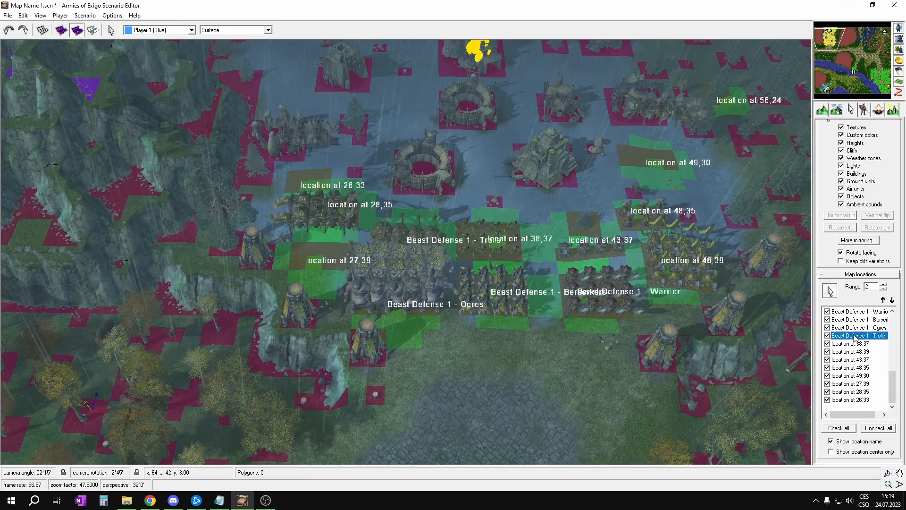
left_click(859, 344)
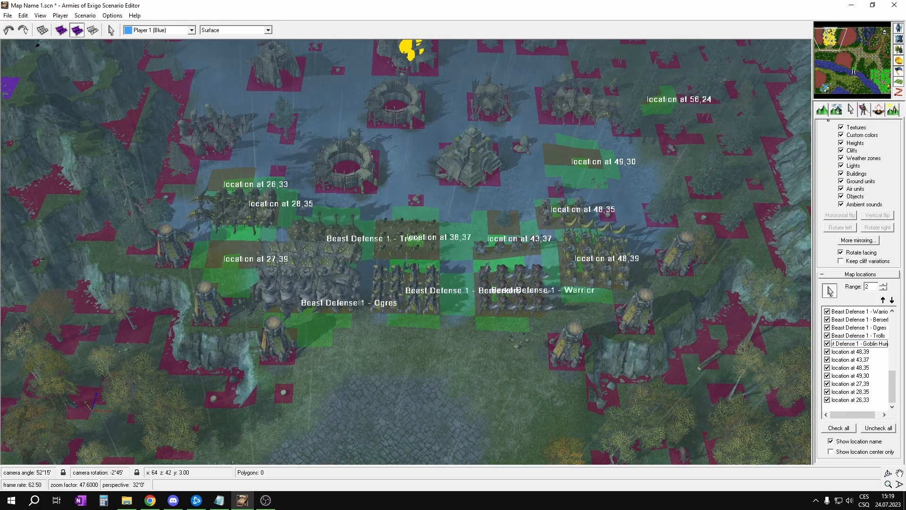
left_click(847, 352)
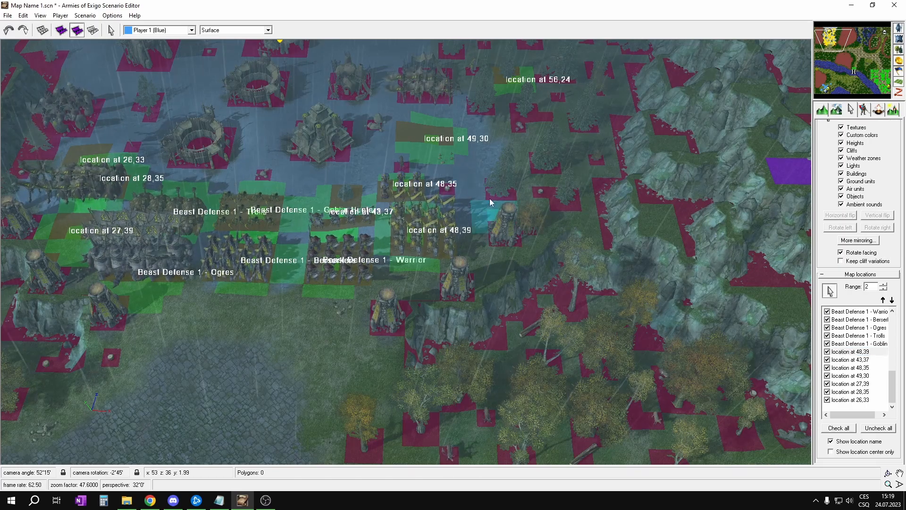
Check the unit type at location 48,39, then rename that location "Beast Defense 1 - Striders" and the one at 43,37 "Beast Defense 1 - Witches".
right_click_drag(490, 203, 504, 217)
double_click(445, 248)
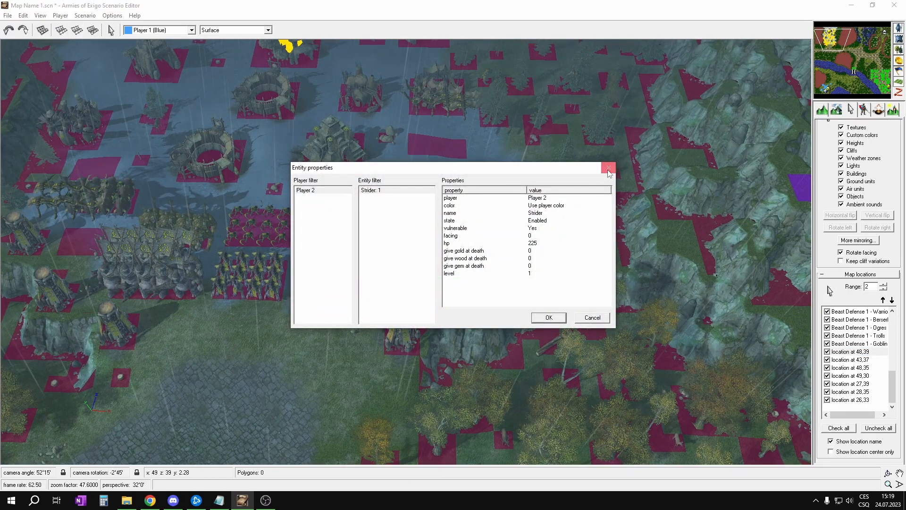
left_click(608, 168)
left_click(861, 352)
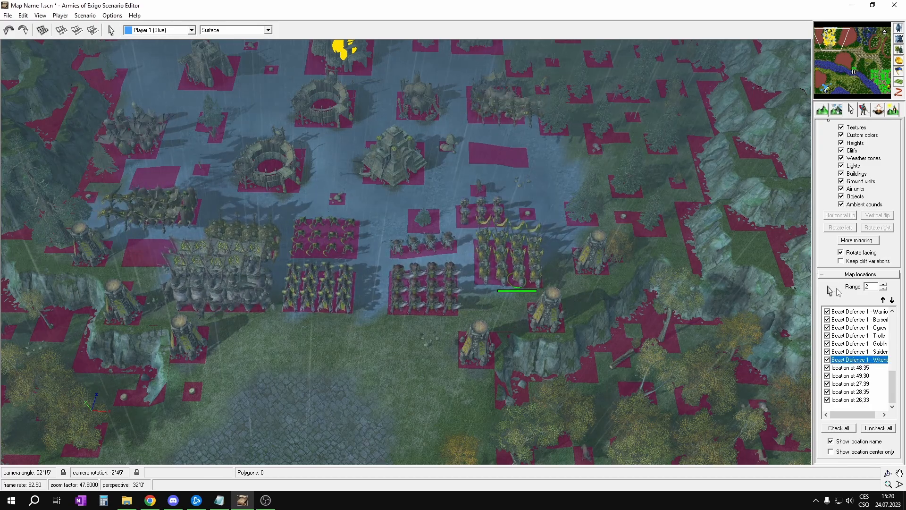
Rename the location at 48,35 as "Beast Defense 1 - Warlocks" and the one at 49,30 as "Beast Defense 1 - Wyverns 1".
left_click(830, 290)
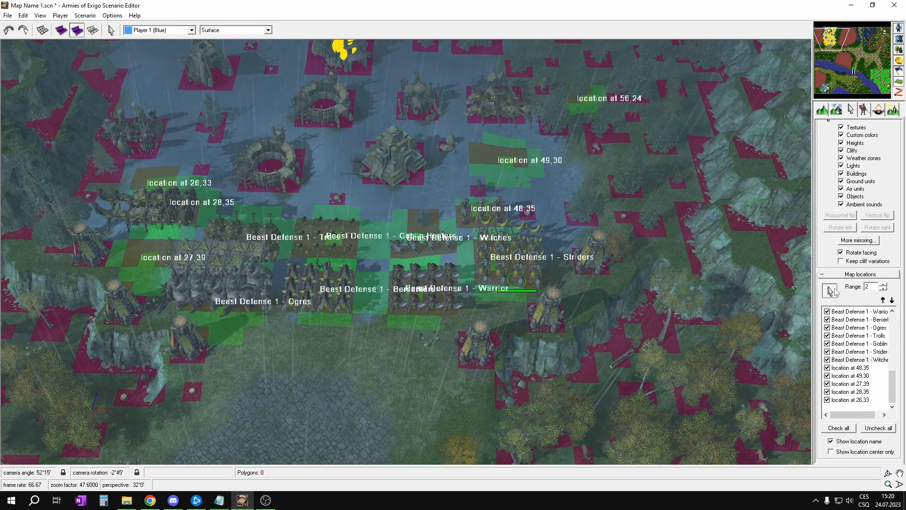
left_click(860, 368)
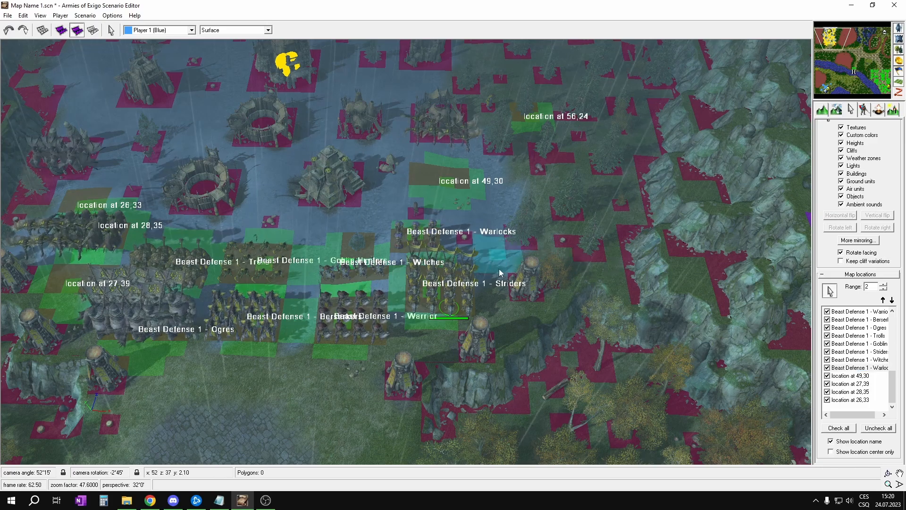
middle_click_drag(381, 258, 526, 287)
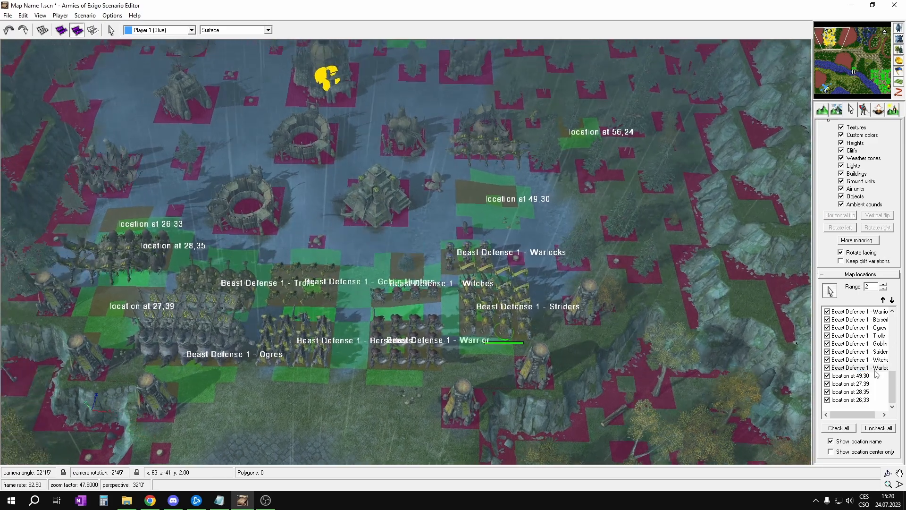
left_click(862, 375)
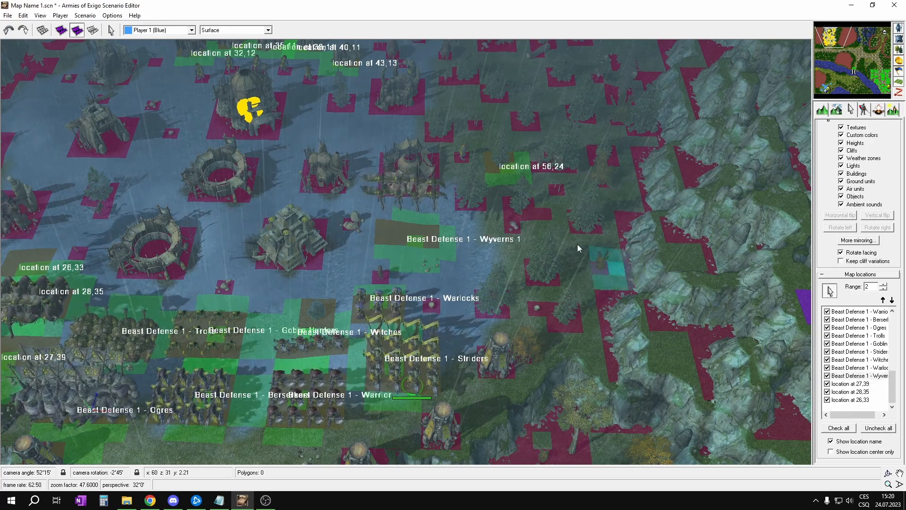
Check the properties of a flying unit north of the Wyverns 1 location and rename the location at 27,39 as "Beast Defense 1 - Wyverns 2".
right_click(428, 203)
double_click(436, 206)
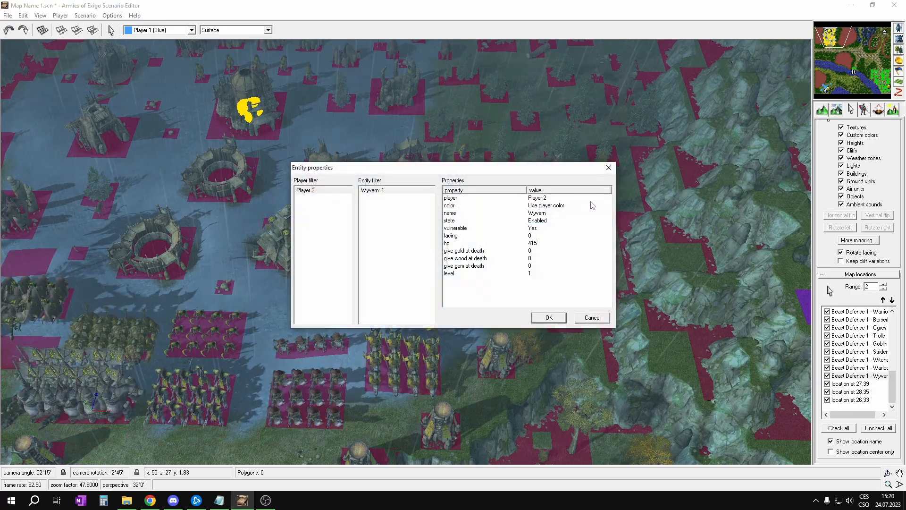
left_click(607, 168)
left_click(830, 291)
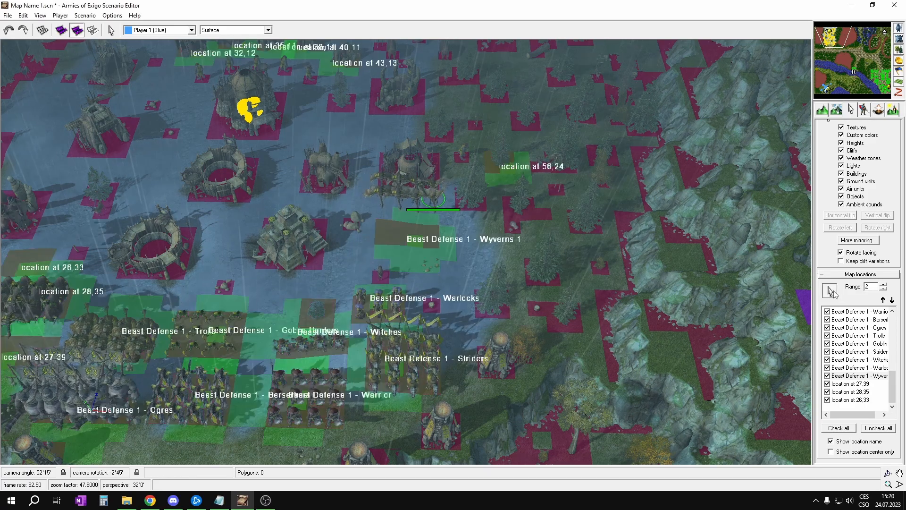
left_click(859, 385)
left_click(863, 384)
type("Beast Defense 1 -")
type("Wyverns 2")
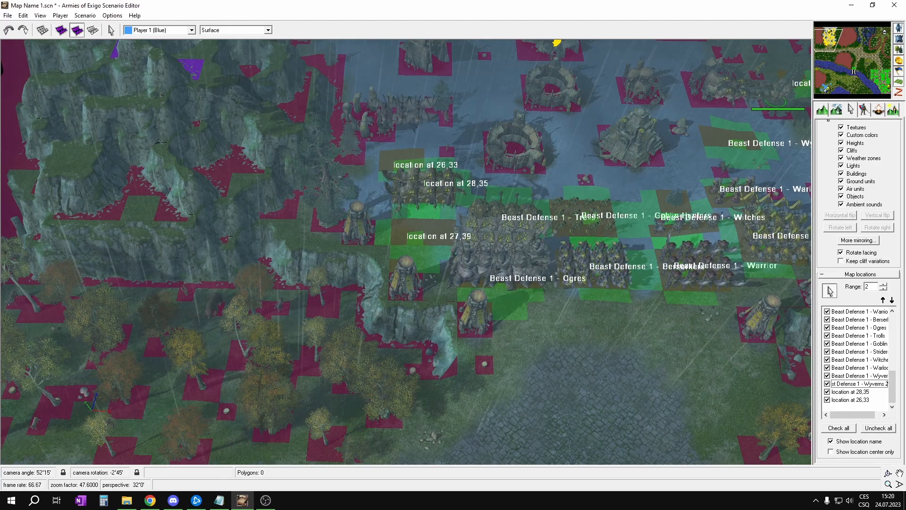
key("Return")
Rename the map location at 28,35 as "Beast Defense 1 - Goblin Riders".
right_click_drag(740, 279, 677, 285)
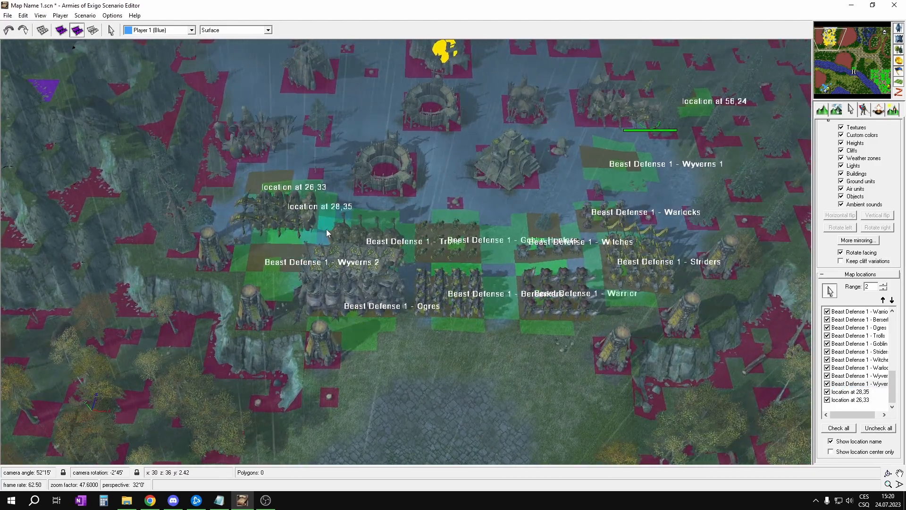
double_click(867, 393)
type("Beast Defense 1")
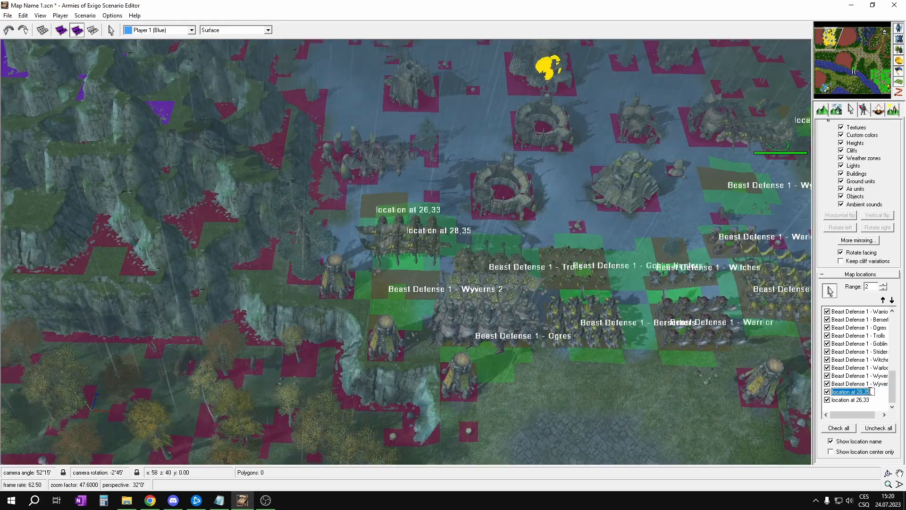
type(" - Gobli")
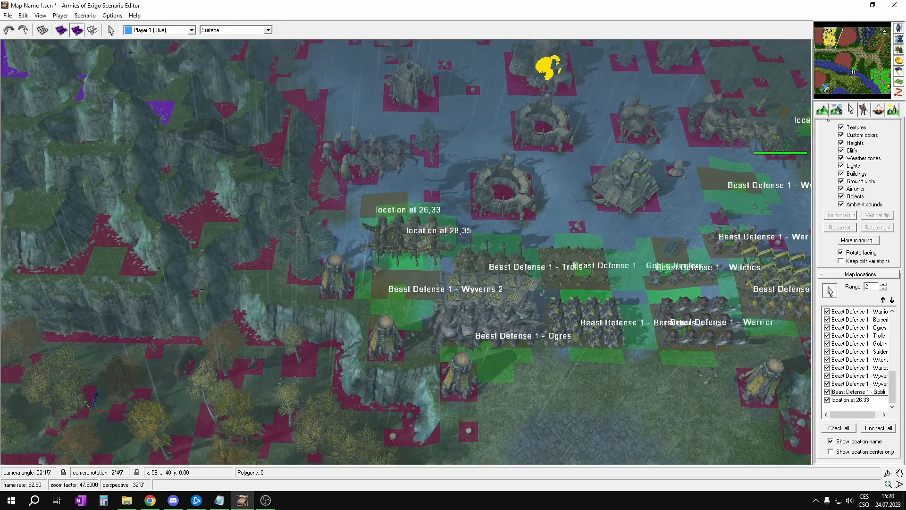
type("n Riders")
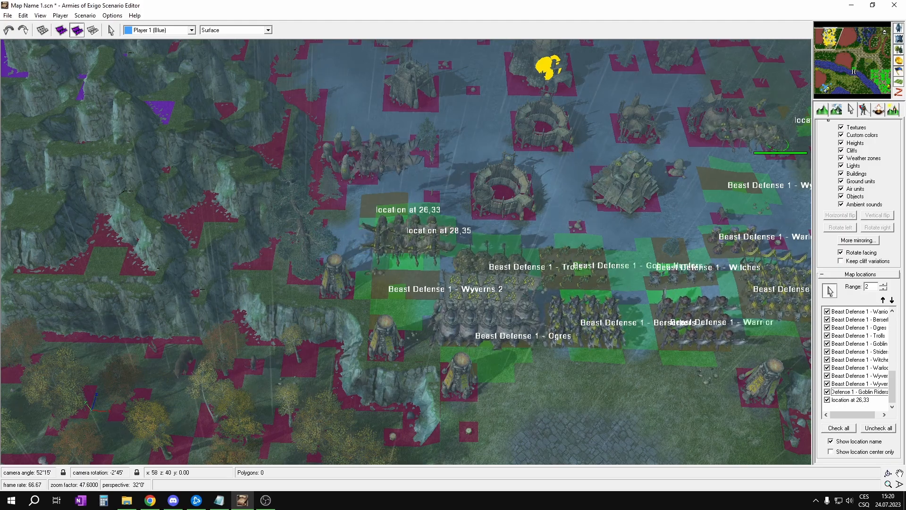
key("Return")
Rename the map location at 26,33 as "Beast Defense 1 - Monticore Riders".
double_click(852, 399)
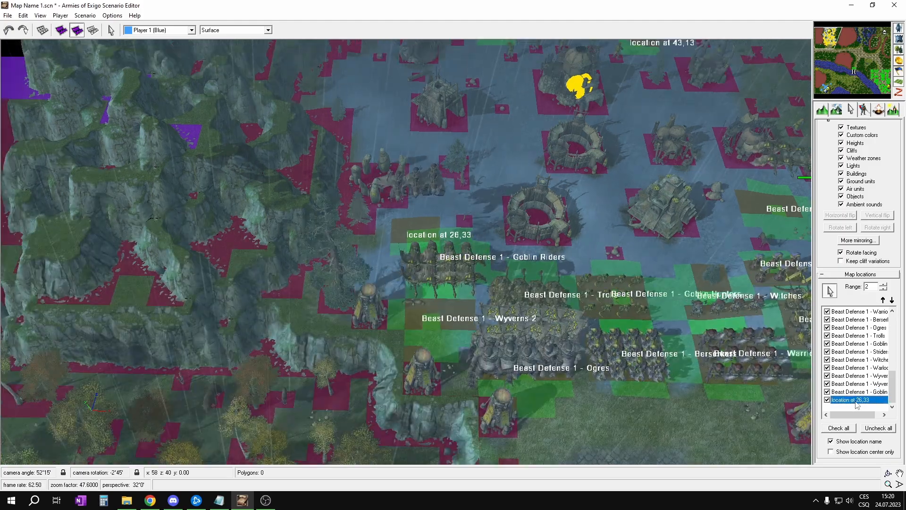
type("Beast Defense 1 - M")
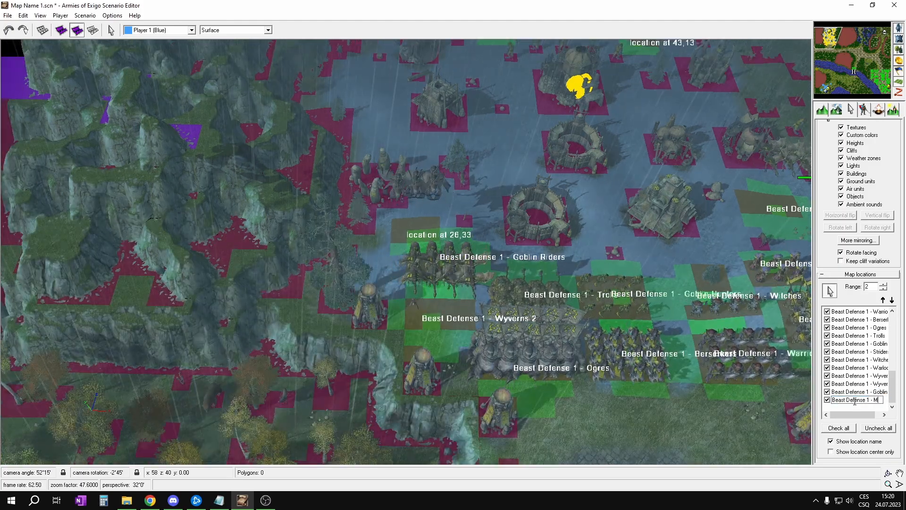
type("onticore F")
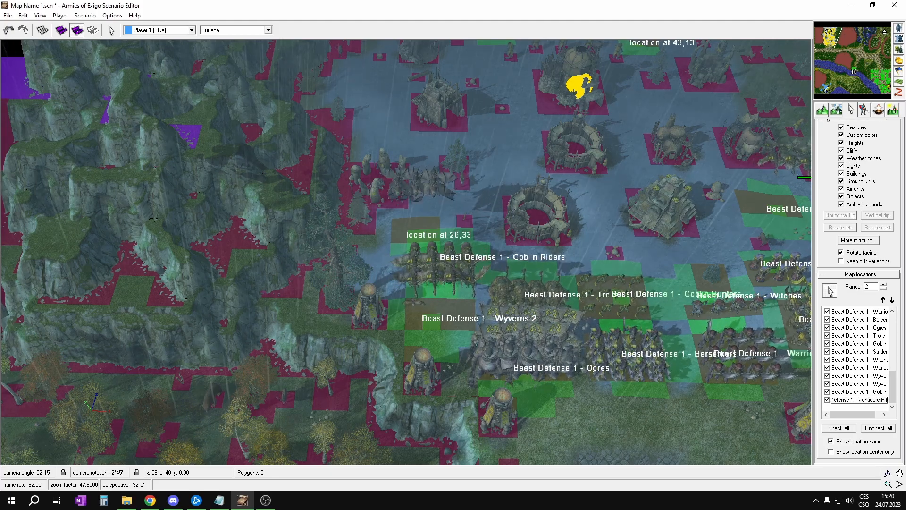
type("iders")
key("Return")
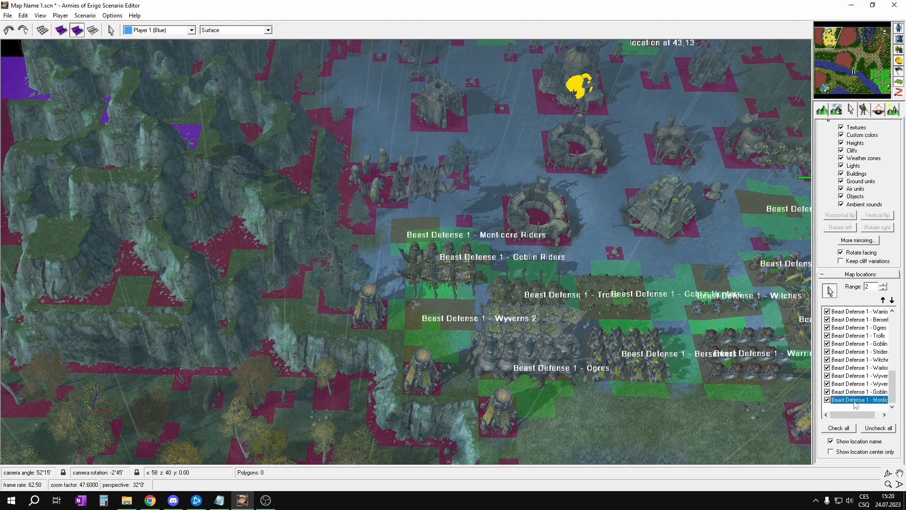
Inspect the entity properties of a unit in the group north of the Monticore Riders location, then show the map locations again.
right_click(434, 184)
double_click(435, 185)
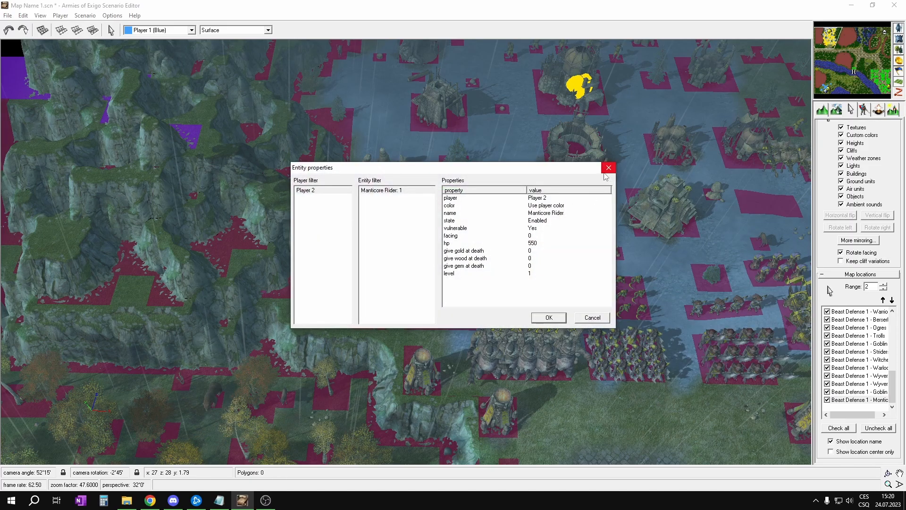
left_click(608, 167)
left_click(830, 290)
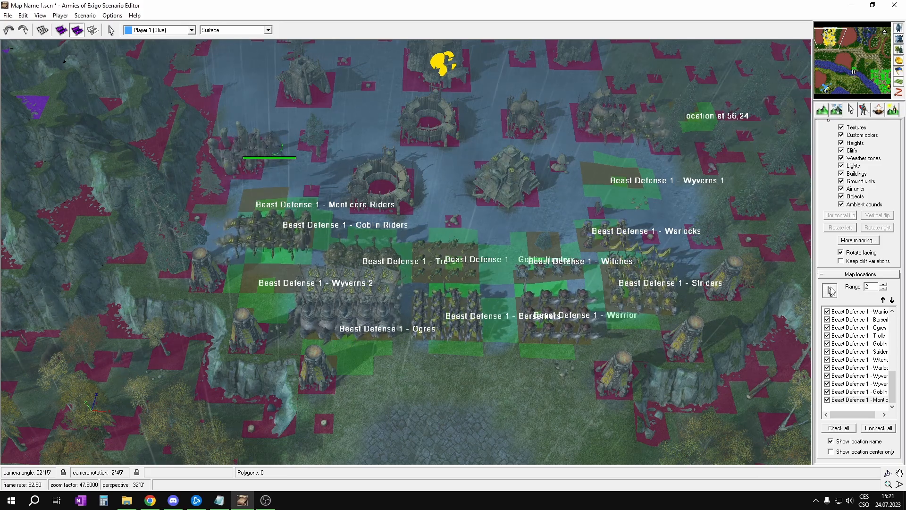
Duplicate the "Beast Defense 1 - Warriors" trigger within the Beast folder and rename the copy "Beast Defense 1 - Berserkers".
left_click(537, 334)
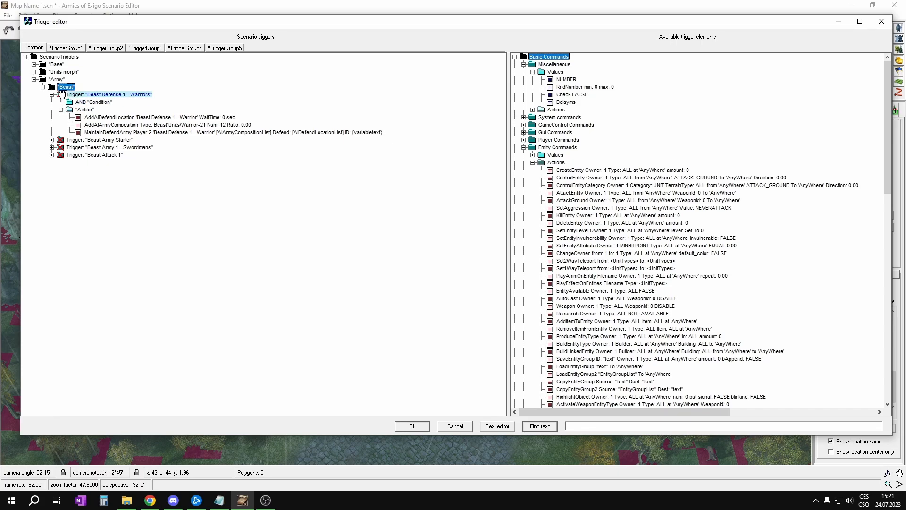
left_click_drag(62, 93, 77, 154)
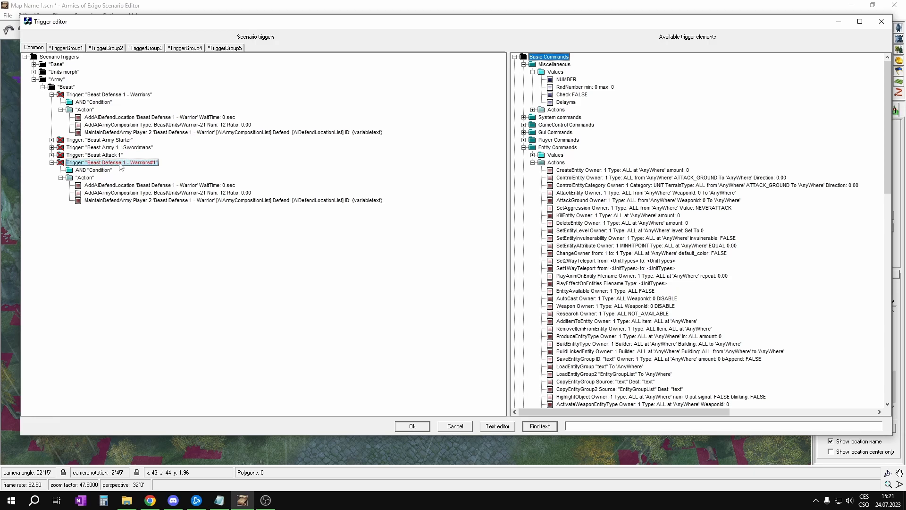
left_click(156, 163)
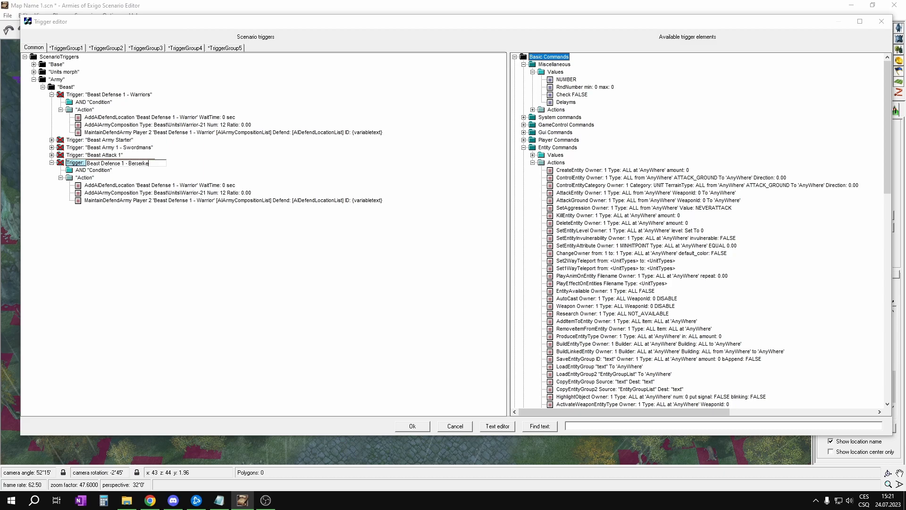
left_click(171, 177)
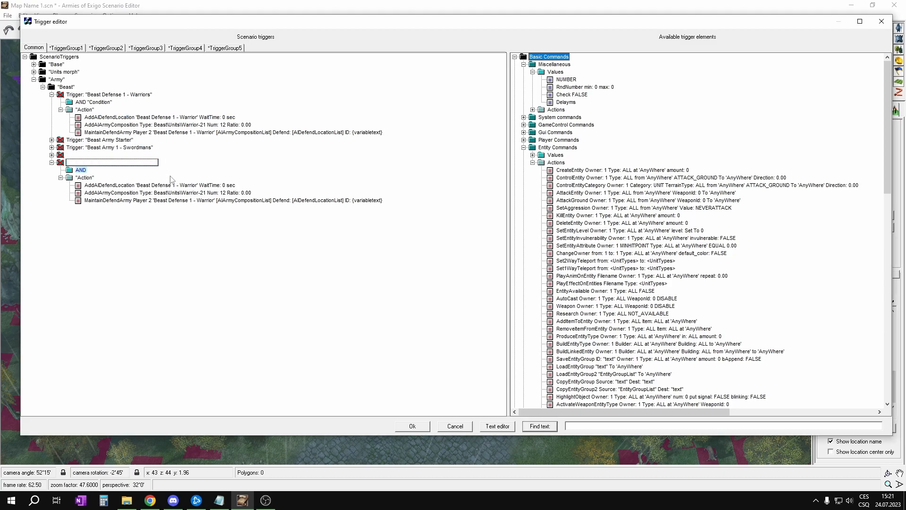
In the Berserkers trigger, set the army composition unit to Berserker and the AddAIDefendLocation location to "Beast Defense 1 - Berserkers".
left_click(189, 193)
double_click(410, 170)
left_click(182, 186)
left_click(177, 185)
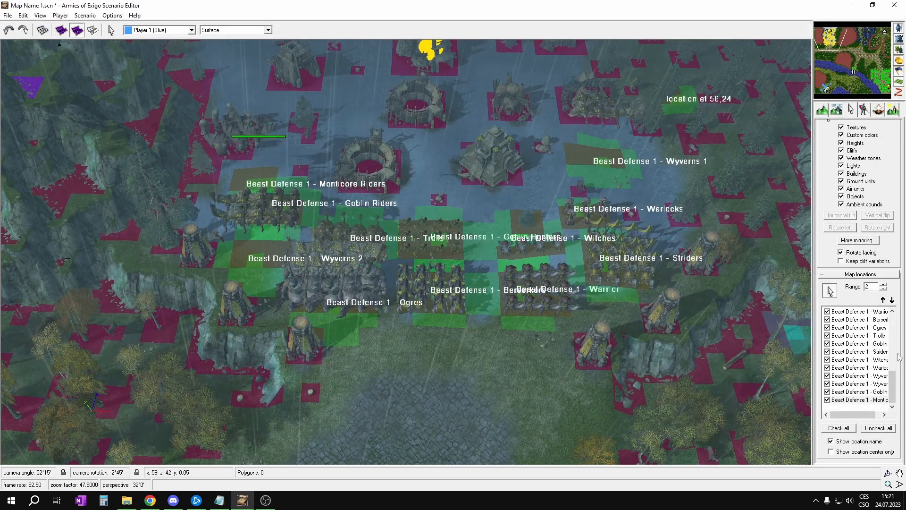
scroll(854, 325, "up", 3)
scroll(868, 349, "down", 2)
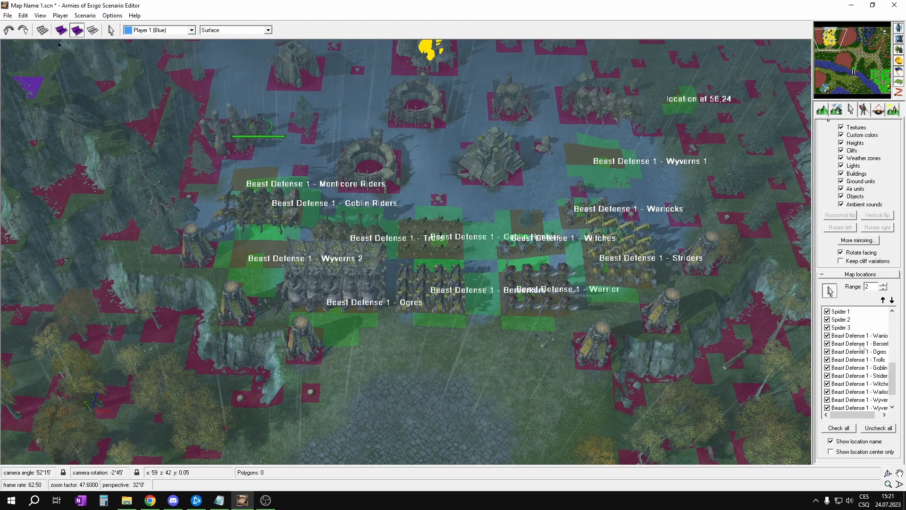
double_click(864, 343)
key("ctrl+t")
Set the location of the Berserkers trigger's MaintainDefendArmy action to "Beast Defense 1 - Berserkers".
left_click(169, 200)
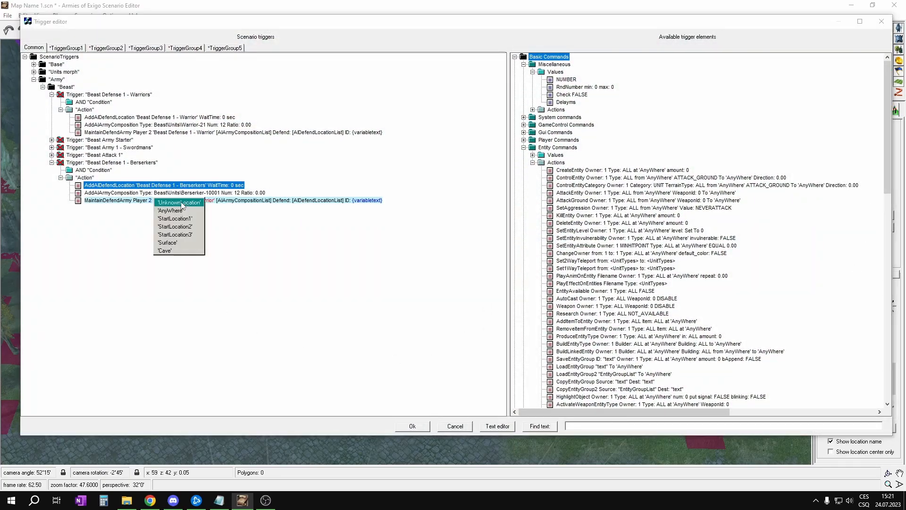
left_click(183, 206)
scroll(481, 236, "up", 1)
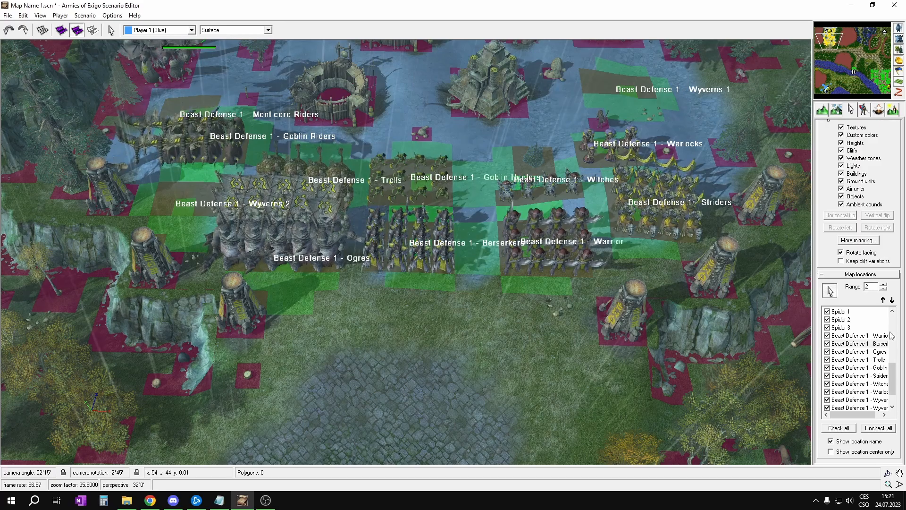
key("ctrl+t")
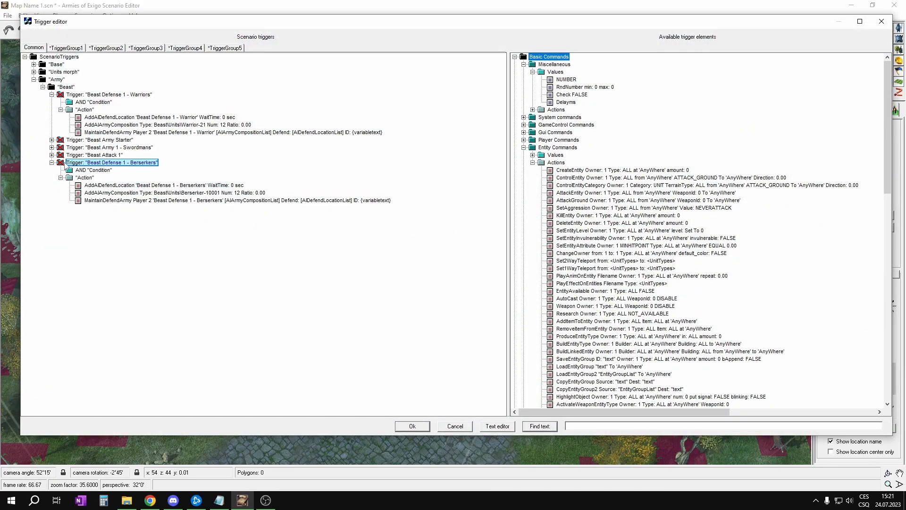
Duplicate the "Beast Defense 1 - Berserkers" trigger and rename the copy "Beast Defense 1 - Ogres".
key("ctrl+v")
left_click(141, 208)
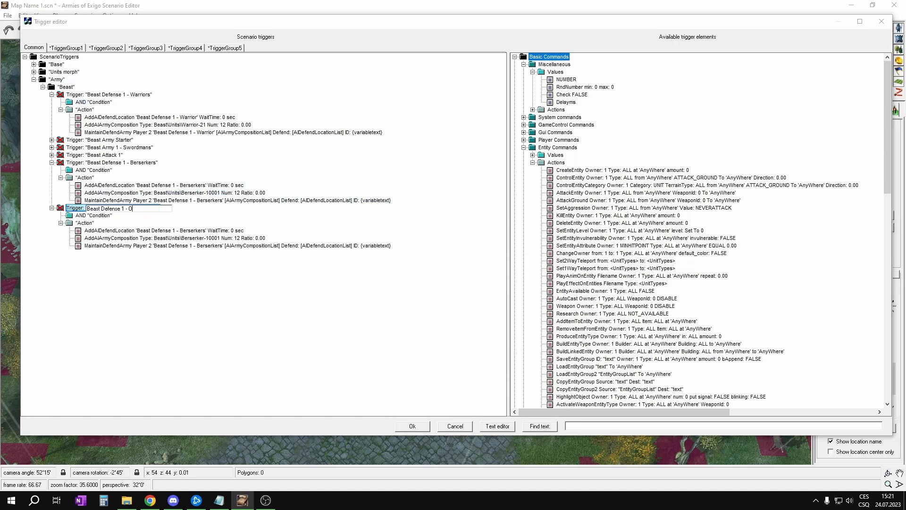
key("Return")
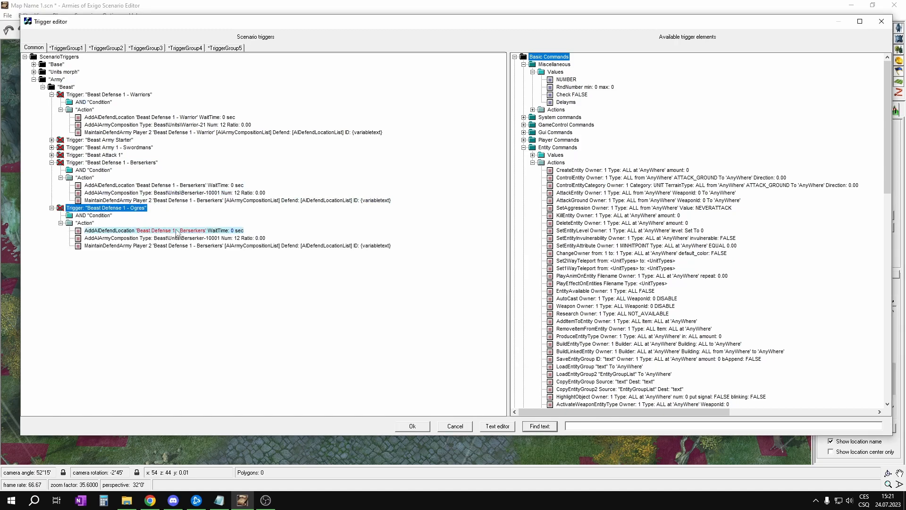
Set the location in the Ogres trigger's AddAIDefendLocation and MaintainDefendArmy actions to "Beast Defense 1 - Ogres".
key("Return")
left_click(863, 351)
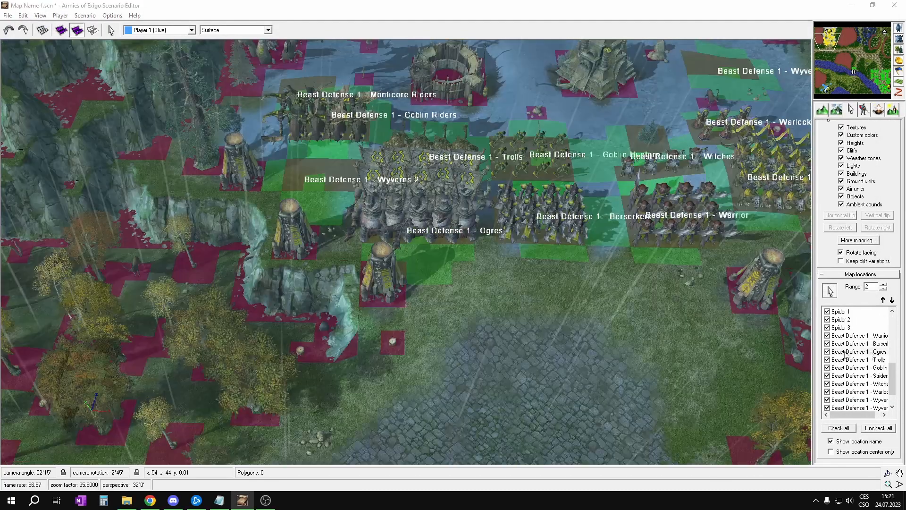
key("ctrl+t")
right_click(169, 244)
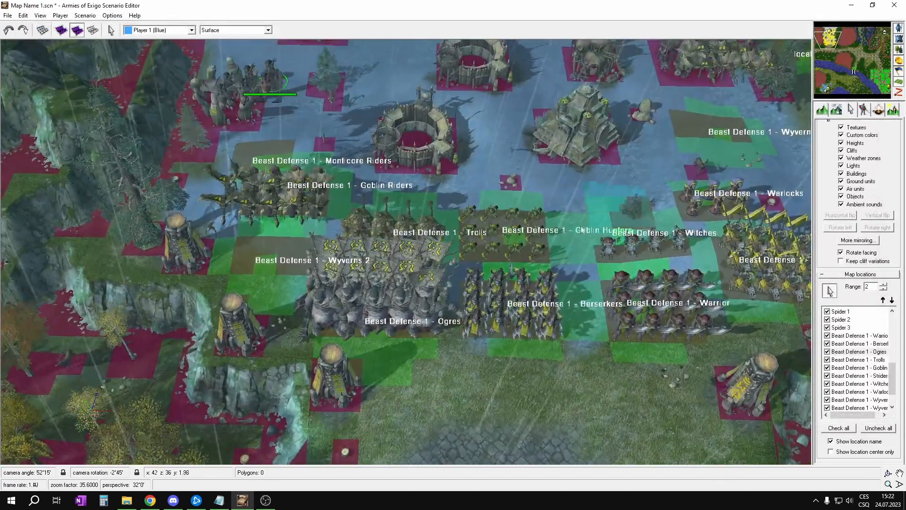
scroll(423, 356, "up", 2)
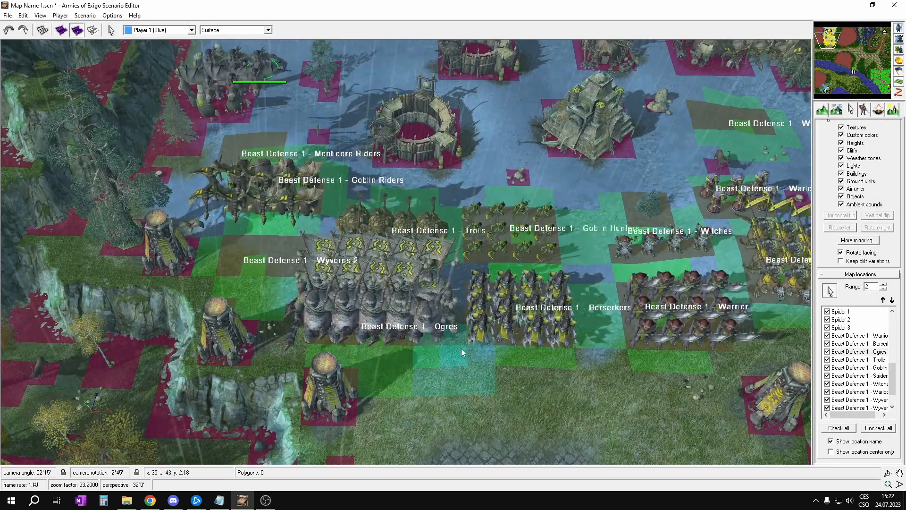
key("Up")
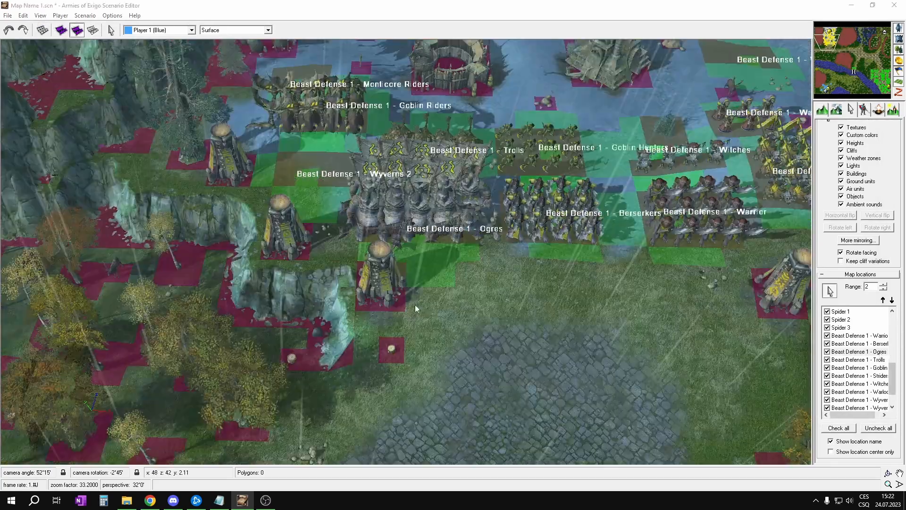
key("ctrl+t")
In the Ogres trigger's army composition, set the unit type to Ogre and the number to 10.
left_click(206, 238)
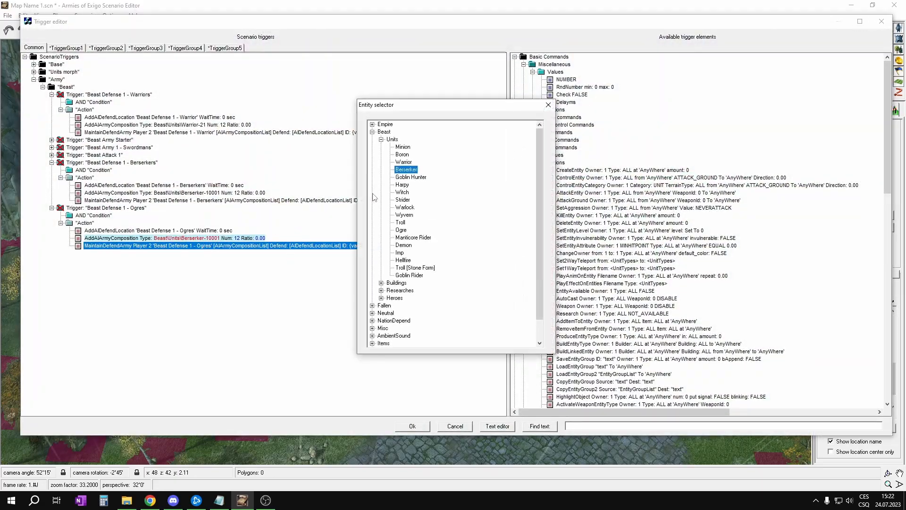
double_click(402, 231)
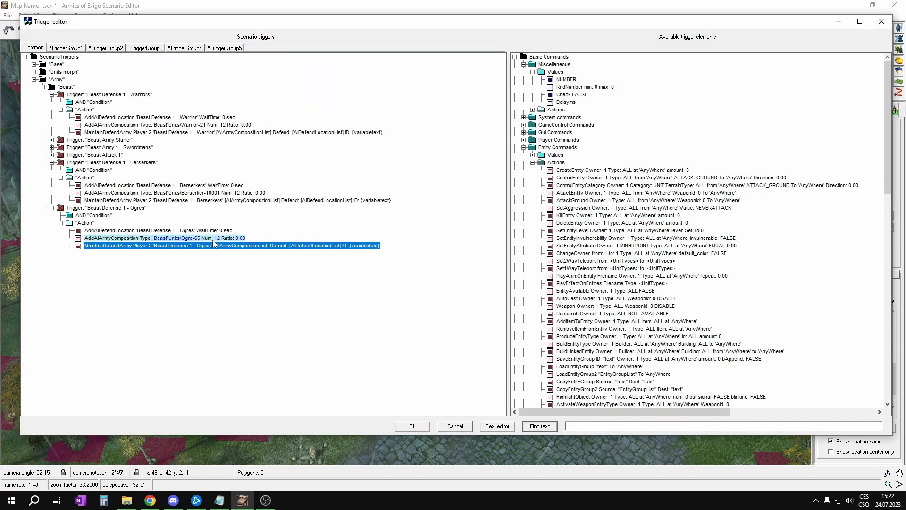
left_click(218, 238)
type("10")
left_click(235, 258)
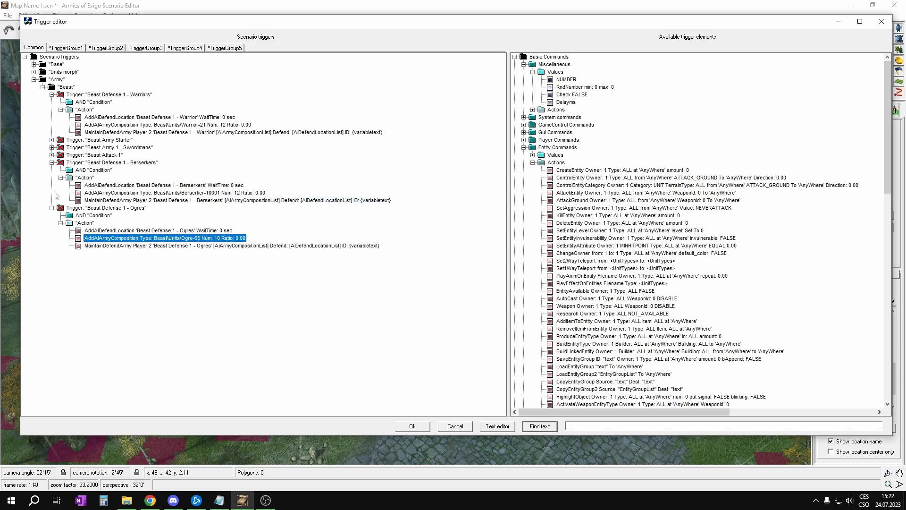
Duplicate the Ogres trigger and set the location in the copy's AddAIDefendLocation and MaintainDefendArmy actions to "Beast Defense 1 - Trolls".
key("ctrl+v")
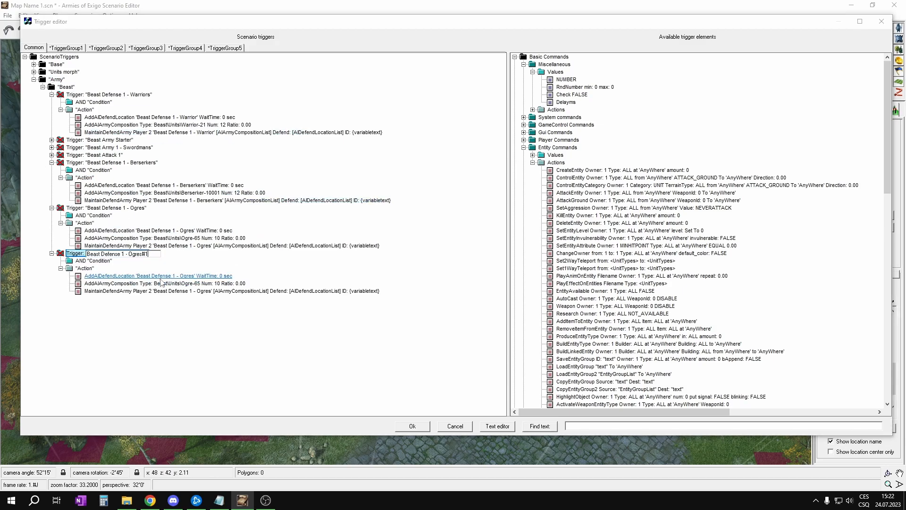
left_click(182, 276)
left_click(191, 276)
left_click(183, 278)
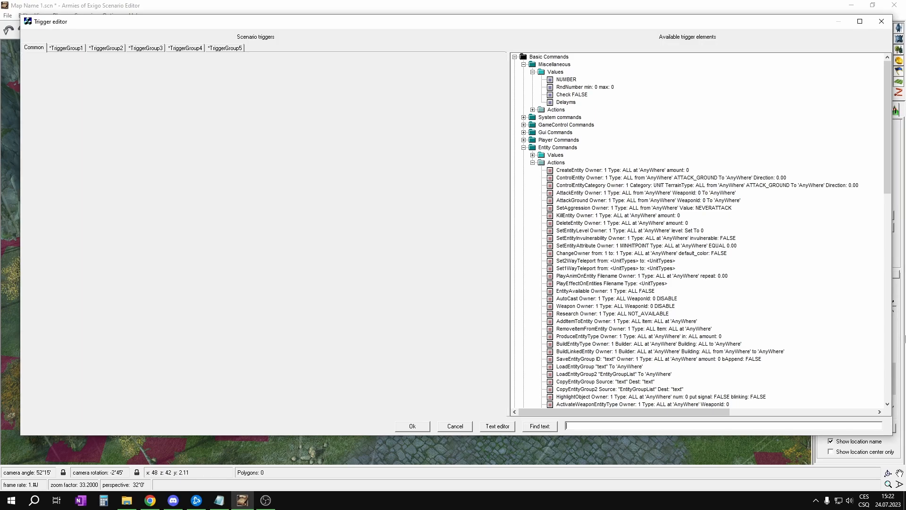
left_click(884, 360)
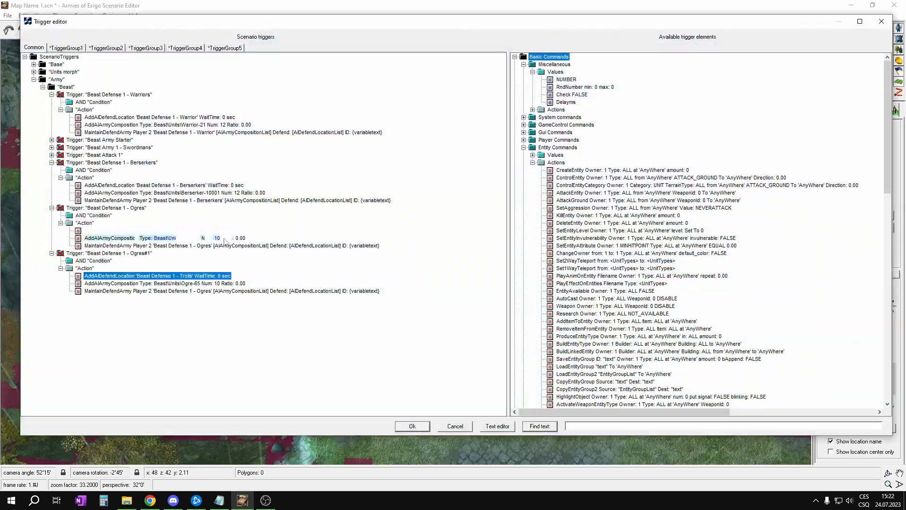
left_click(214, 291)
left_click(181, 294)
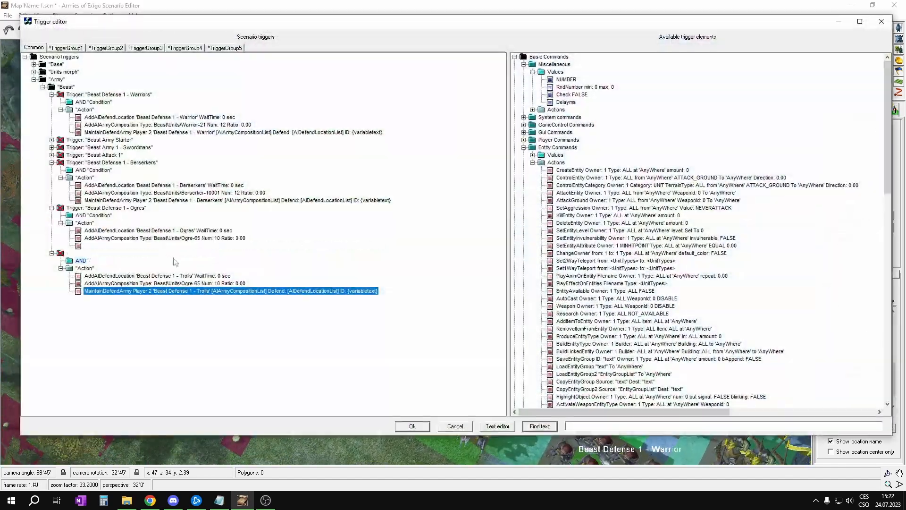
In the copied trigger's army composition, set the number to 8 and the unit type to Troll.
left_click(219, 283)
type("8")
key("Return")
double_click(401, 222)
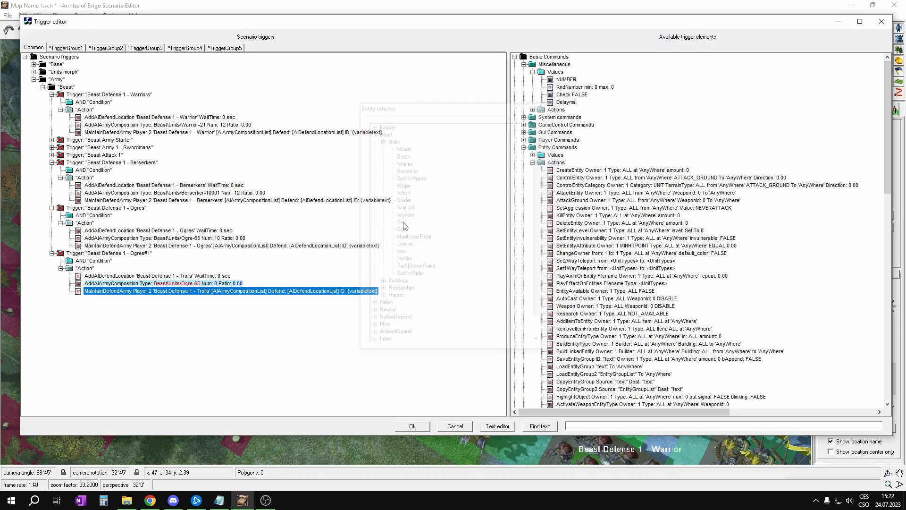
Rename the copied Trolls trigger as "Beast Defense 1 - Troll".
left_click(59, 254)
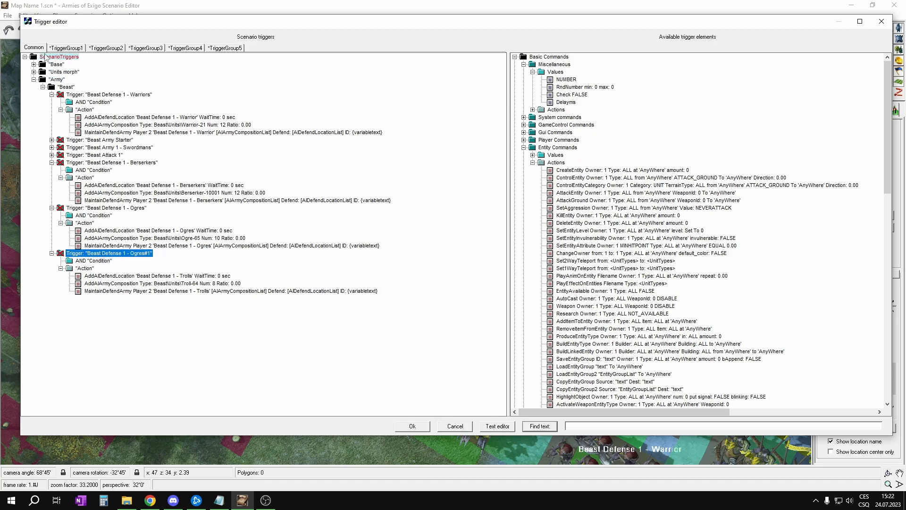
double_click(148, 253)
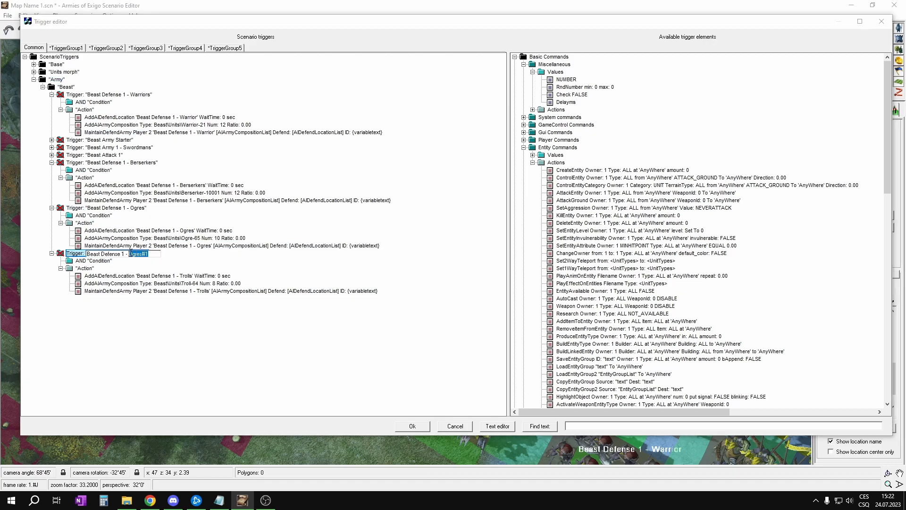
type("Troll")
key("Return")
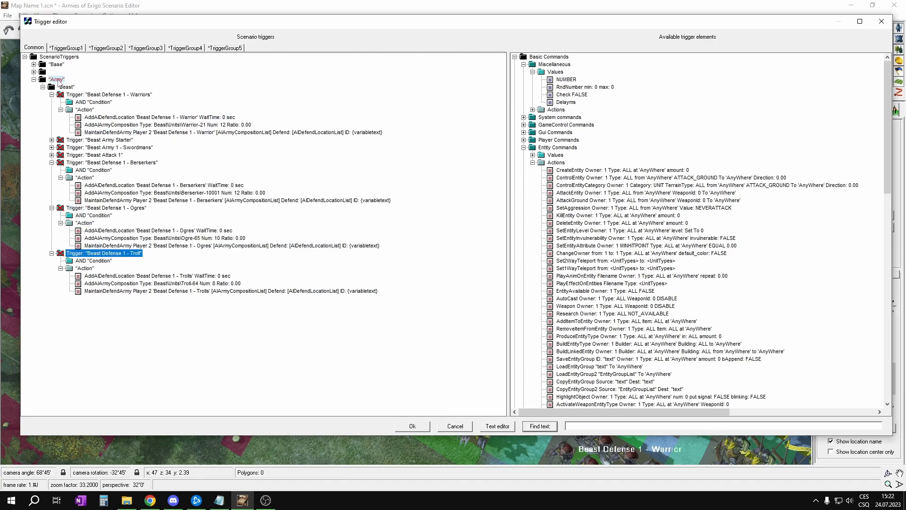
Duplicate the Troll trigger and set the location in the copy's AddAIDefendLocation and MaintainDefendArmy actions to "Beast Defense 1 - Goblin Hunters".
left_click_drag(51, 87, 53, 86)
left_click(168, 322)
left_click(168, 323)
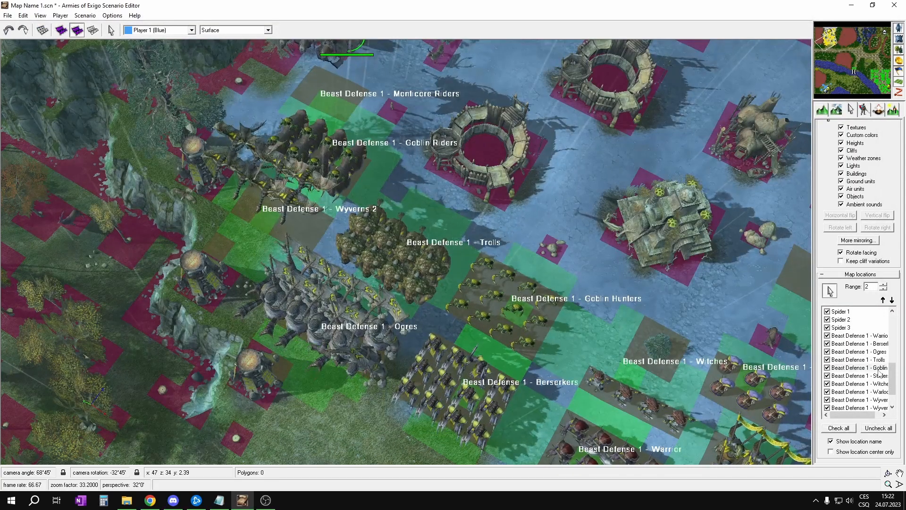
left_click(879, 371)
left_click(185, 338)
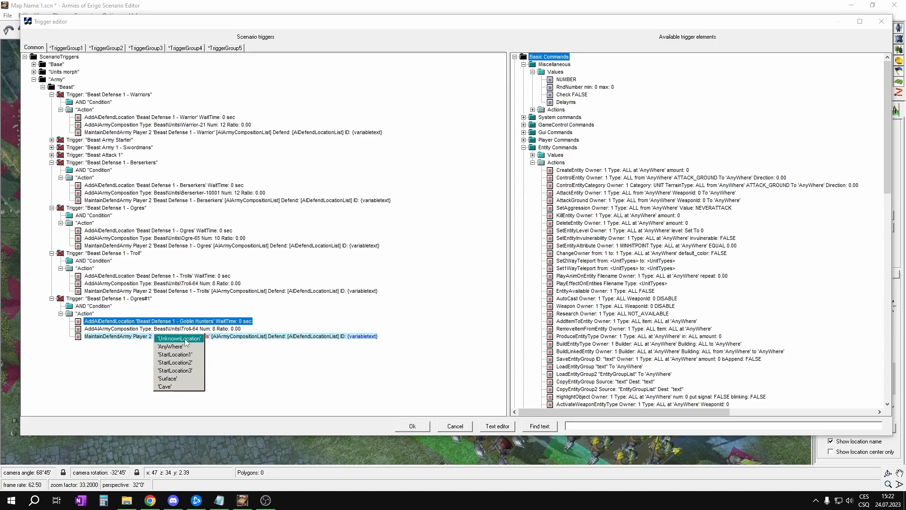
left_click(185, 339)
middle_click_drag(436, 279, 445, 248)
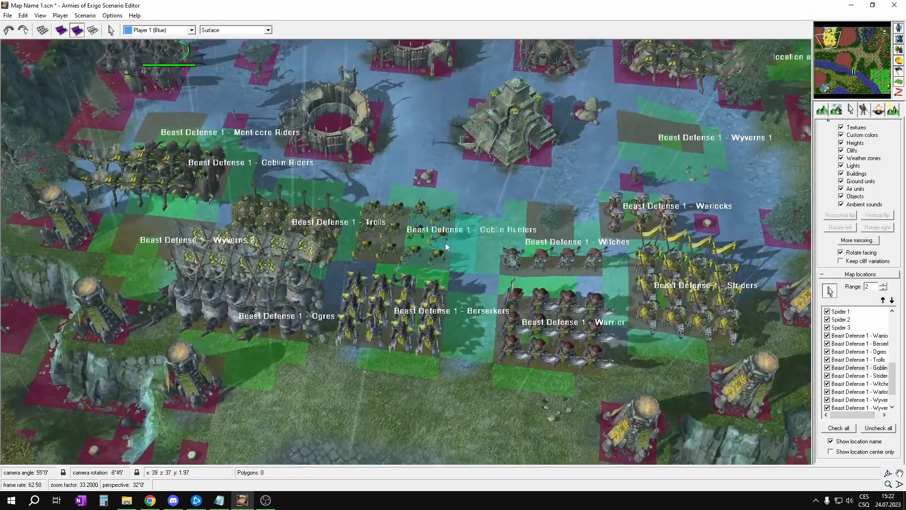
left_click(872, 370)
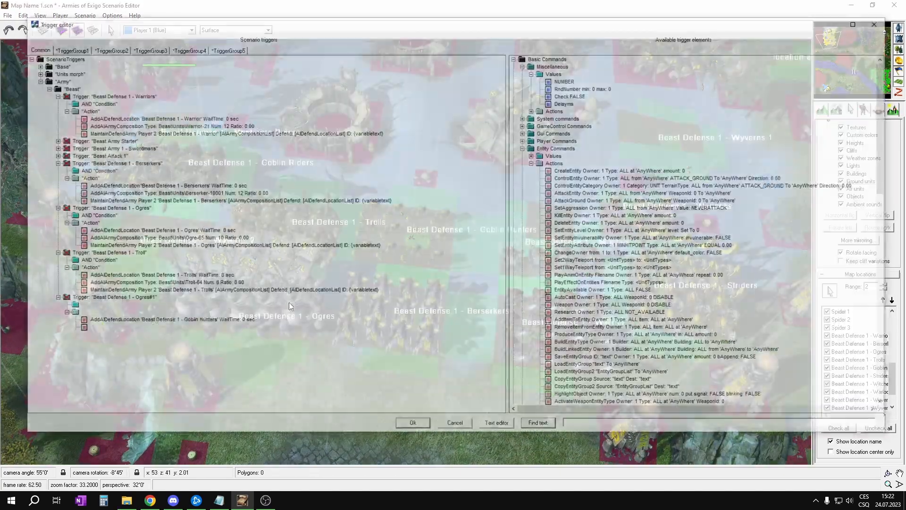
In the new copy's army composition, set the number to 12 and the unit type to Goblin Hunter.
double_click(215, 328)
type("12")
key("Return")
left_click(189, 329)
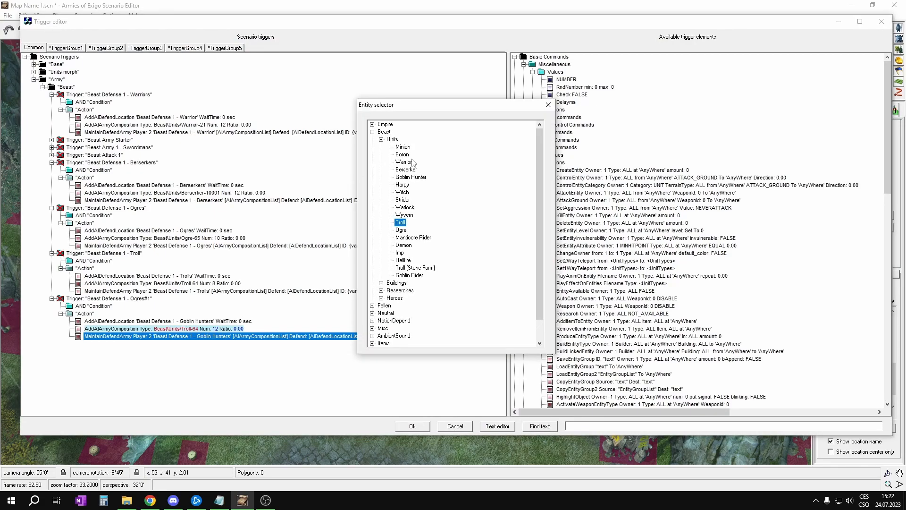
double_click(410, 177)
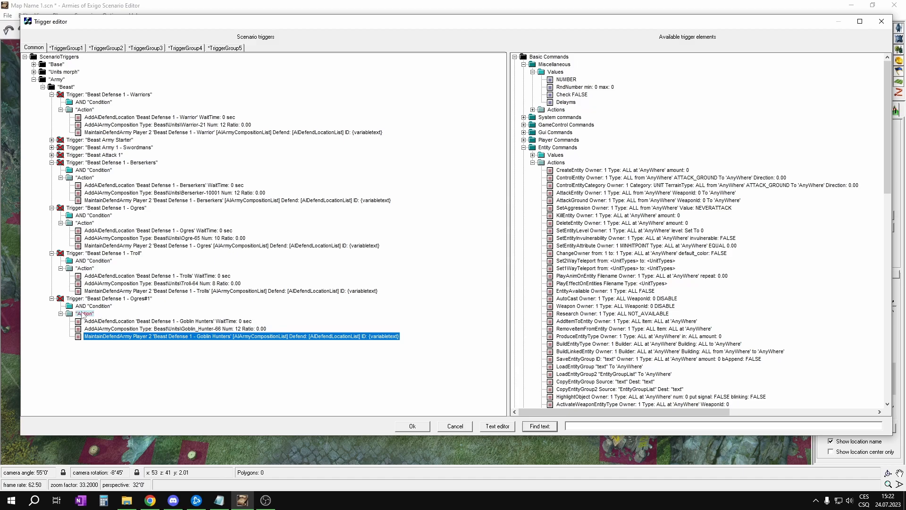
Rename the trigger that uses the Goblin Hunters location as "Beast Defense 1 - Goblin Hunters".
left_click(59, 299)
left_click(142, 299)
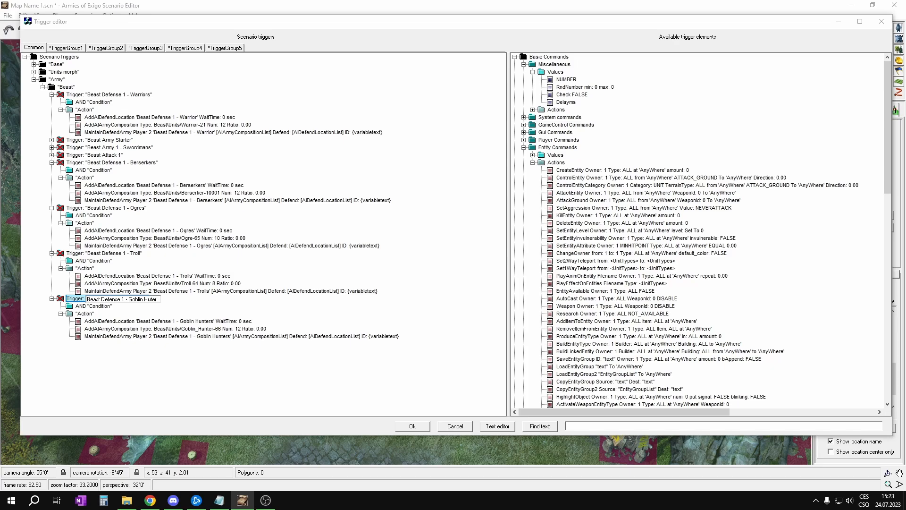
key("Return")
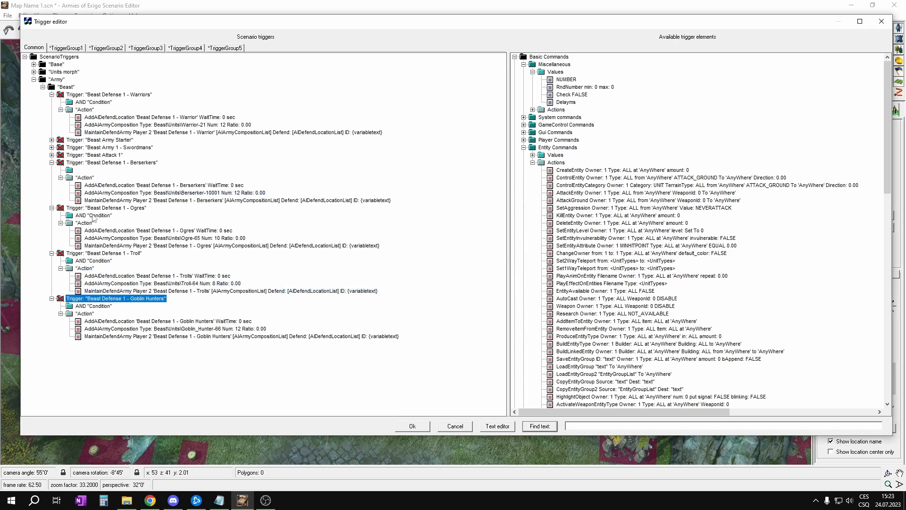
Duplicate the Goblin Hunters trigger and set the location in the copy's AddAIDefendLocation and MaintainDefendArmy actions to "Beast Defense 1 - Striders".
key("ctrl+v")
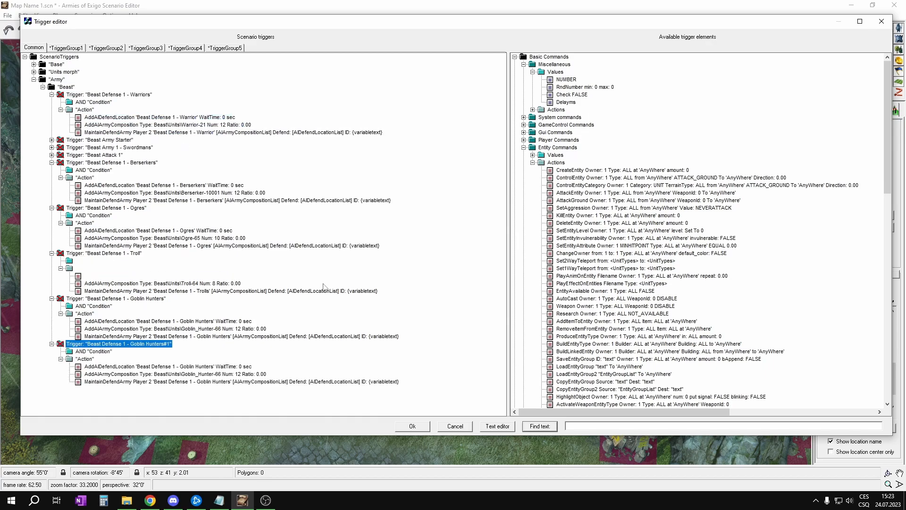
left_click(198, 369)
left_click(182, 369)
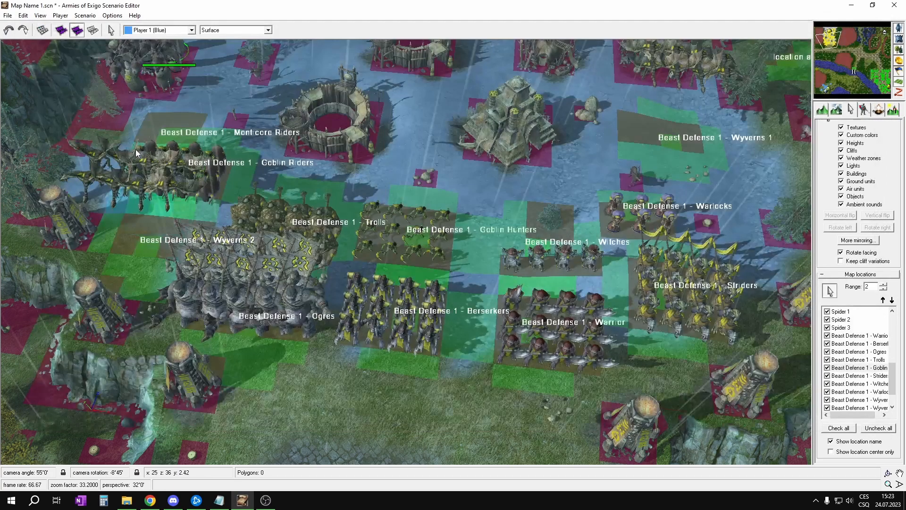
double_click(850, 374)
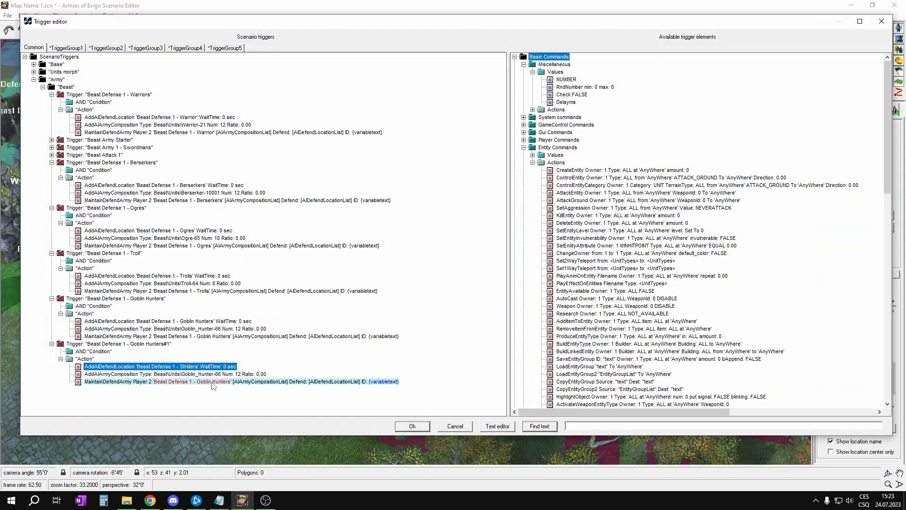
left_click(212, 383)
left_click(181, 386)
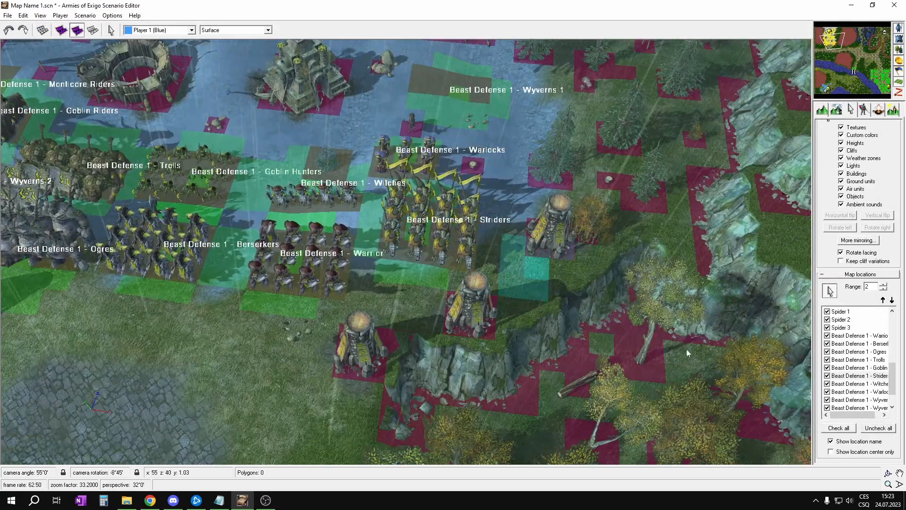
left_click(871, 378)
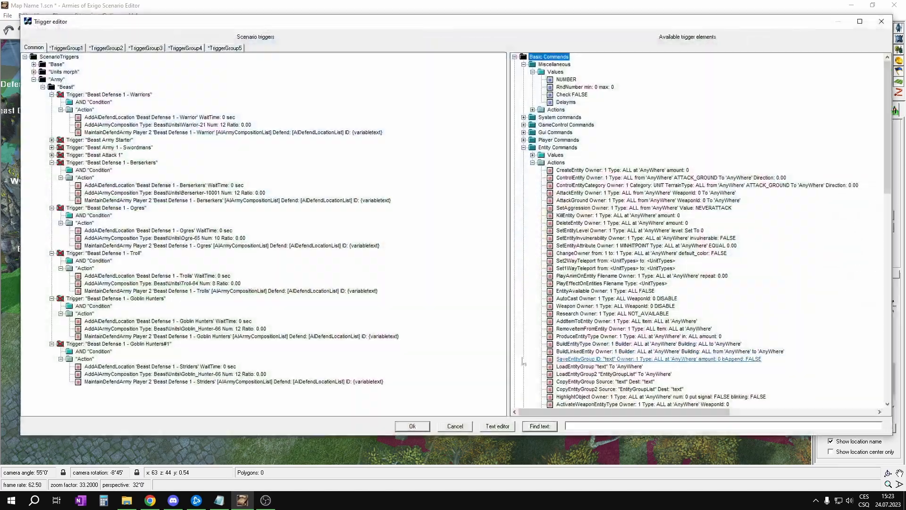
Set the copied trigger's army composition unit to Strider and rename the trigger as "Beast Defense 1 - Striders".
left_click(213, 373)
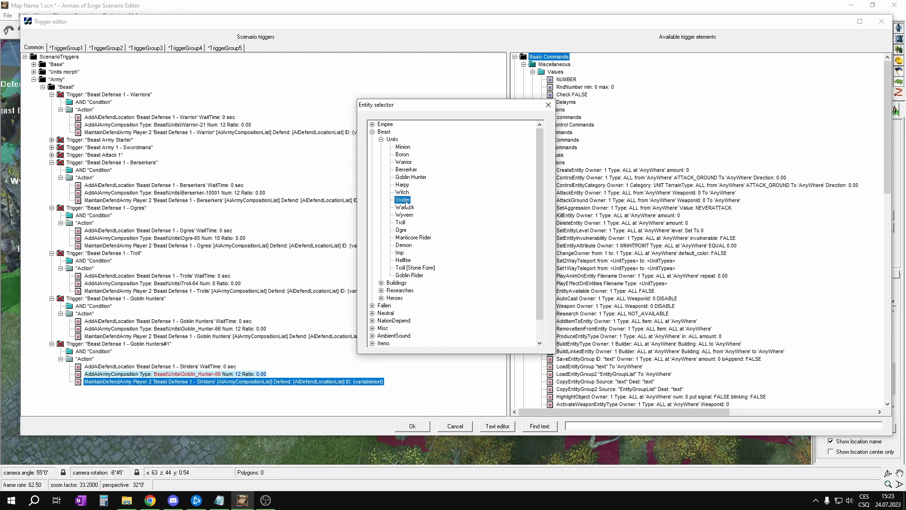
double_click(404, 200)
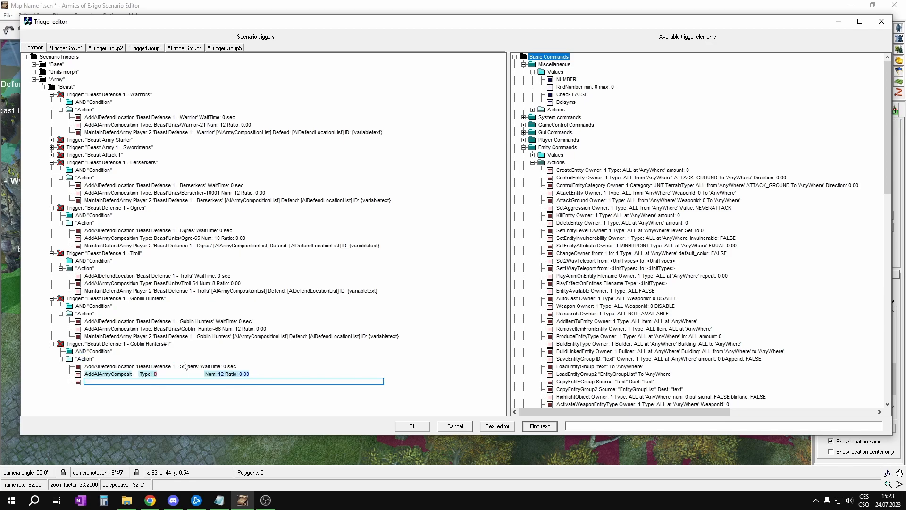
double_click(155, 344)
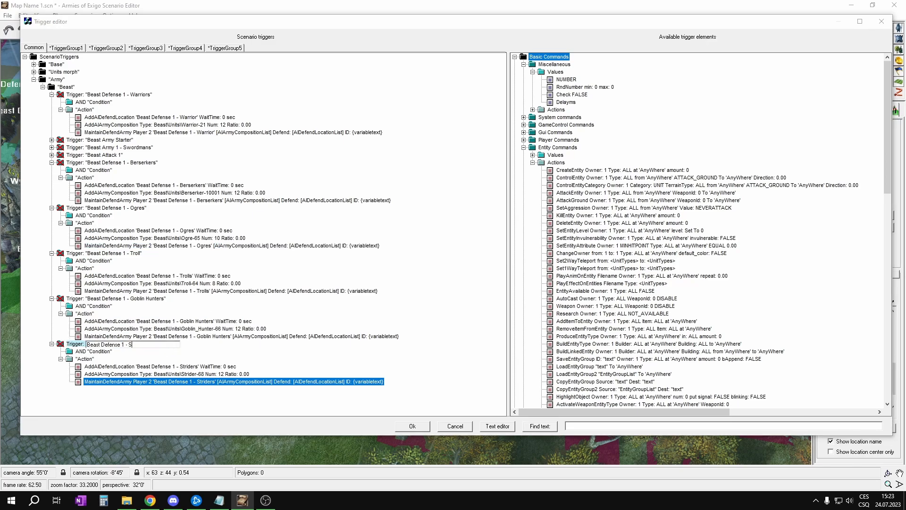
type("rs")
key("Return")
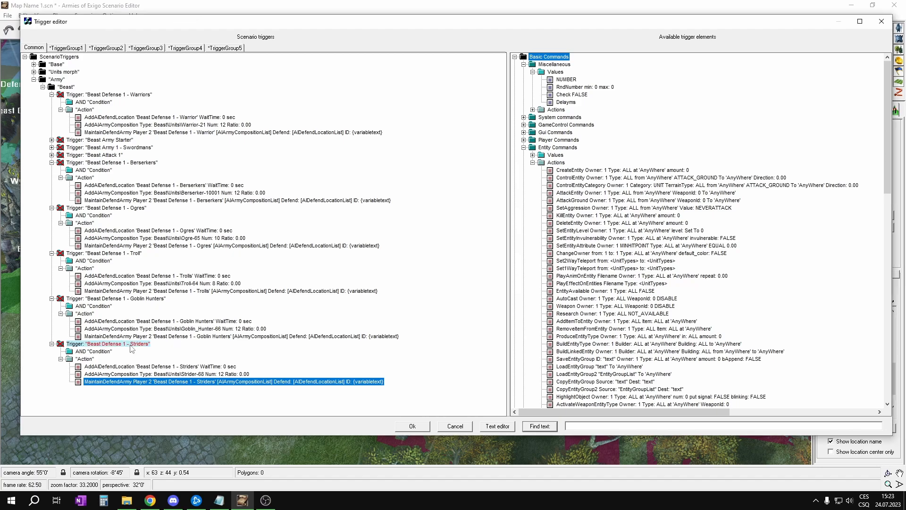
Duplicate the Striders trigger and set the location in the copy's AddAIDefendLocation and MaintainDefendArmy actions to "Beast Defense 1 - Witches".
left_click(139, 343)
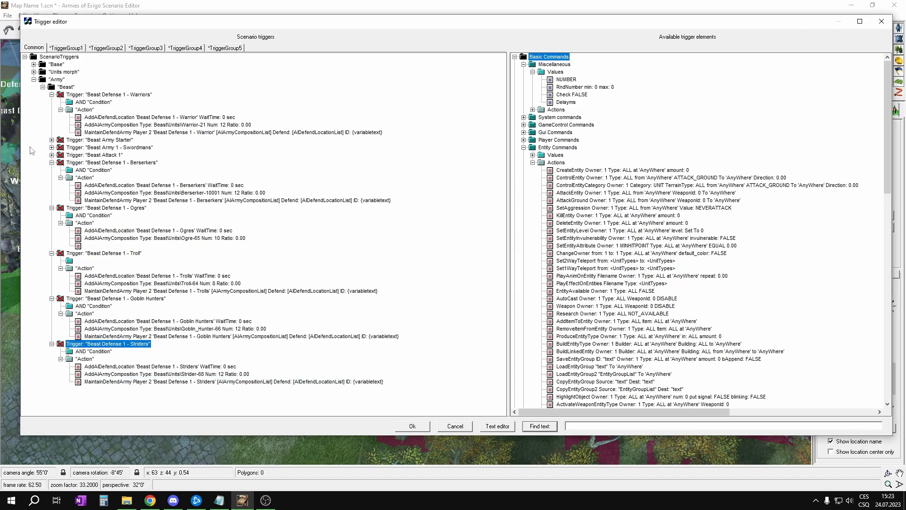
left_click_drag(59, 95, 66, 88)
scroll(127, 304, "down", 1)
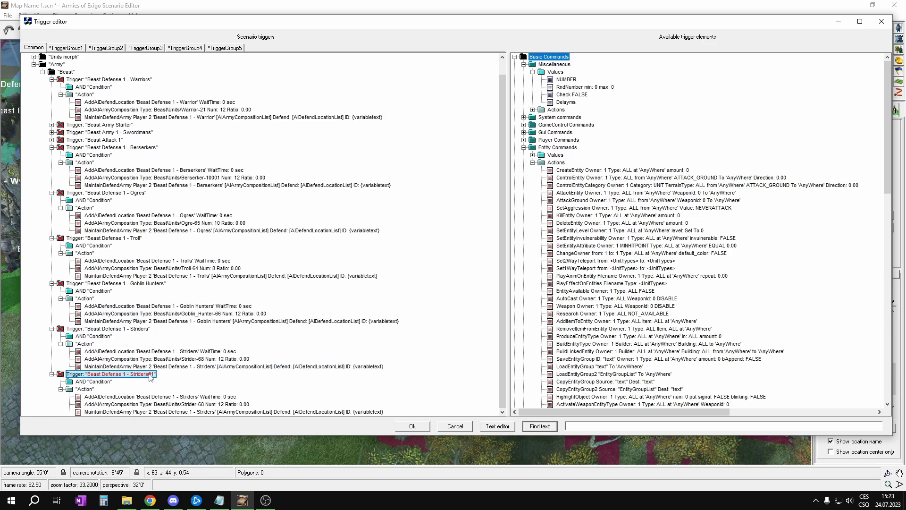
left_click(176, 397)
left_click(412, 426)
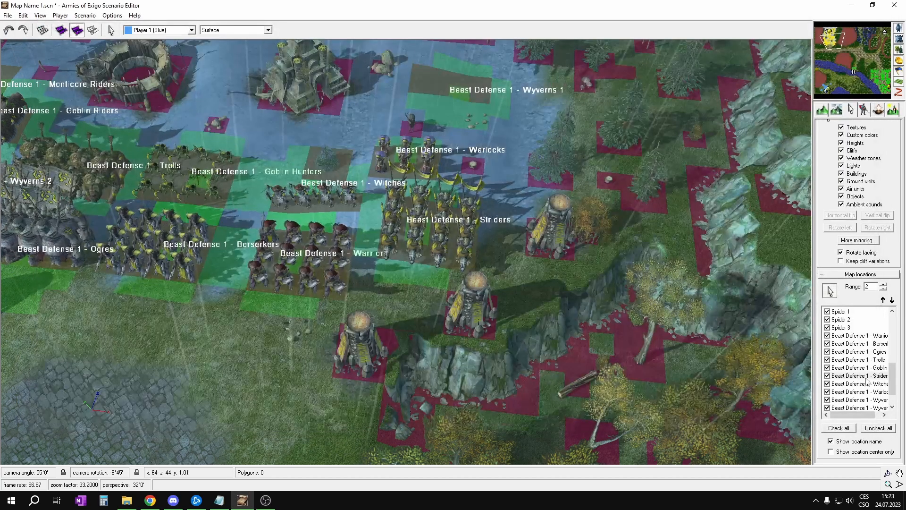
double_click(883, 386)
scroll(211, 387, "down", 1)
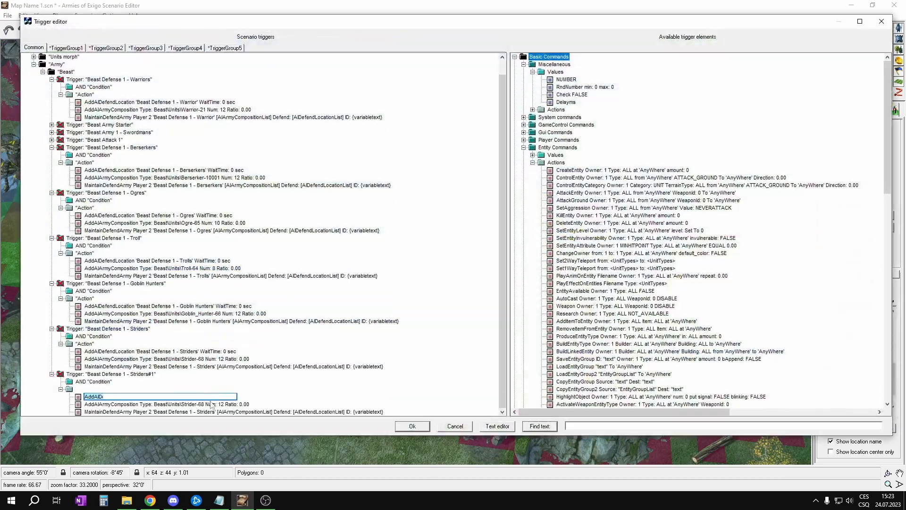
left_click(210, 414)
left_click(196, 416)
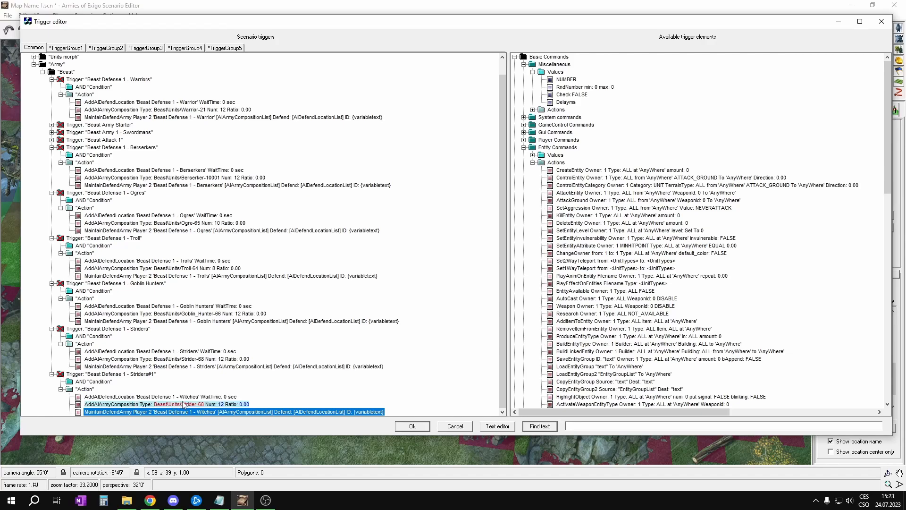
Rename the copied Striders trigger as "Beast Defense 1 - Witches".
double_click(150, 374)
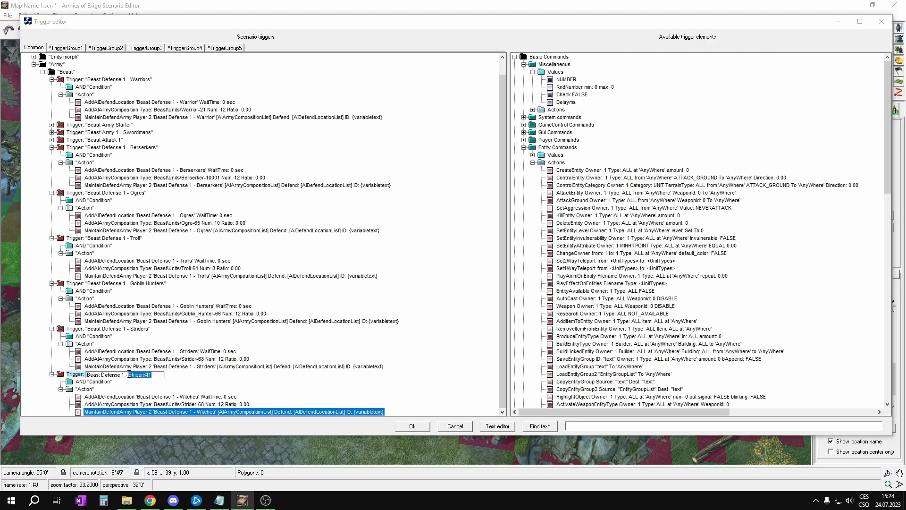
type("Witches")
key("Return")
In the Witches trigger's army composition, set the unit type to Witch and the number to 4.
left_click(158, 405)
double_click(402, 192)
left_click(221, 404)
key("Return")
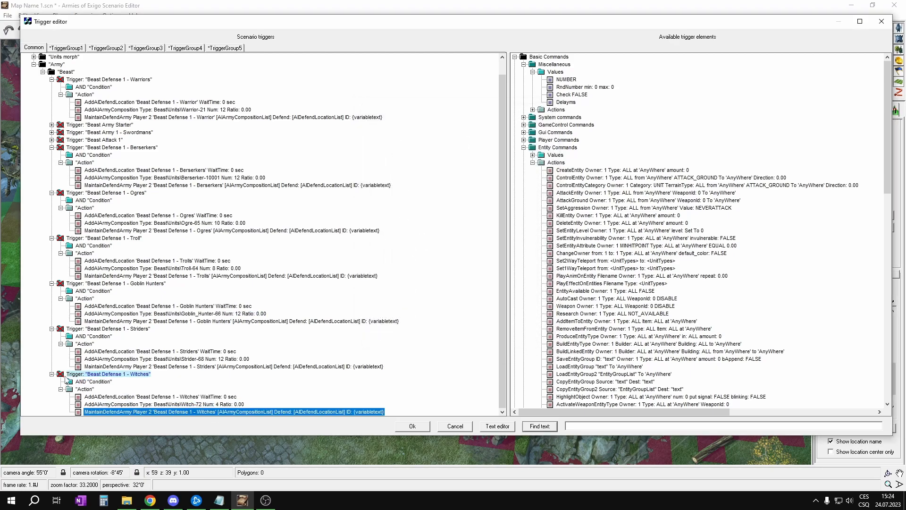
Duplicate the Witches trigger and set the location in the copy's AddAIDefendLocation and MaintainDefendArmy actions to "Beast Defense 1 - Warlocks".
left_click(67, 375)
key("ctrl+v")
scroll(148, 373, "down", 2)
left_click(152, 374)
type("Beast Defense 1 - Warlocks")
key("Return")
left_click(192, 398)
left_click(163, 416)
scroll(188, 398, "down", 2)
left_click(412, 426)
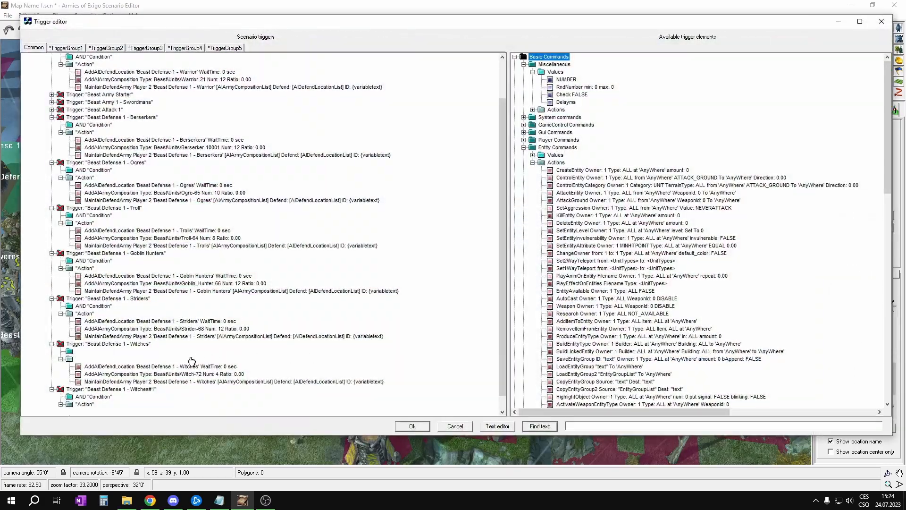
scroll(210, 420, "down", 1)
left_click(201, 411)
left_click(413, 426)
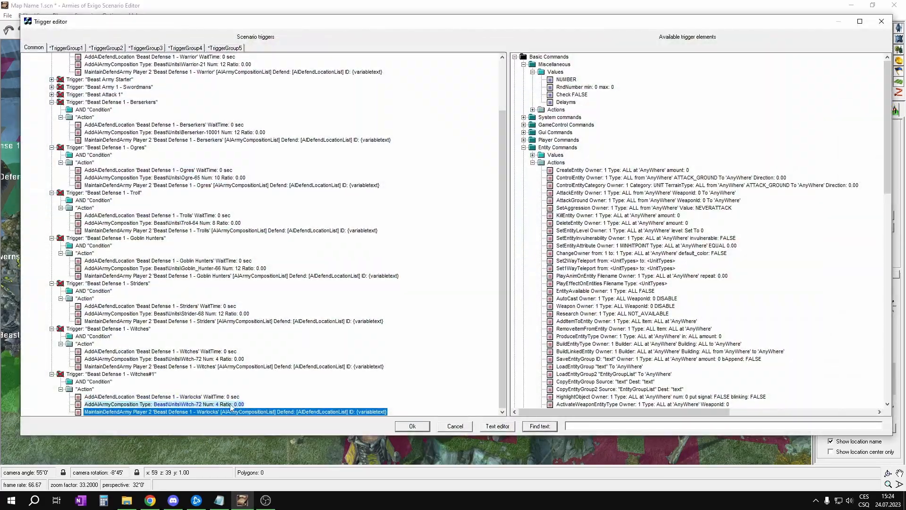
In the copied Witches trigger's army composition, set the number to 6 and the unit type to Warlock.
left_click(220, 404)
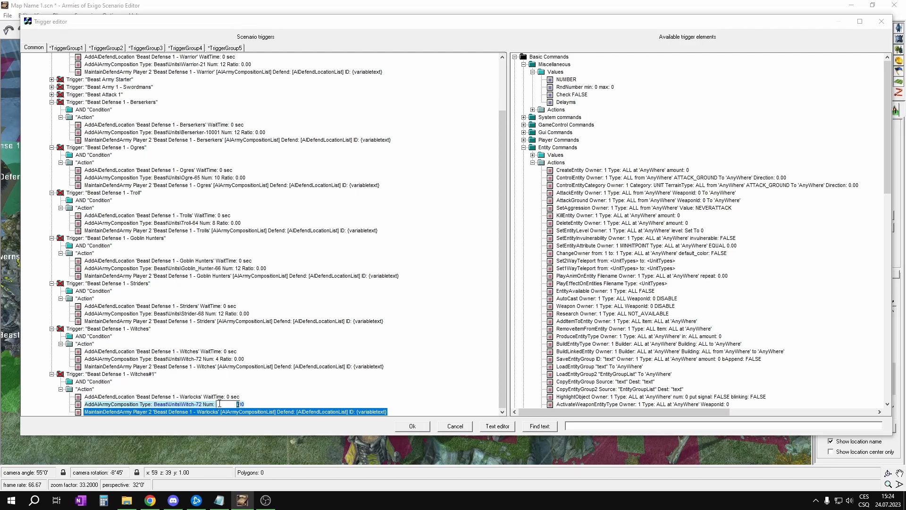
left_click(177, 404)
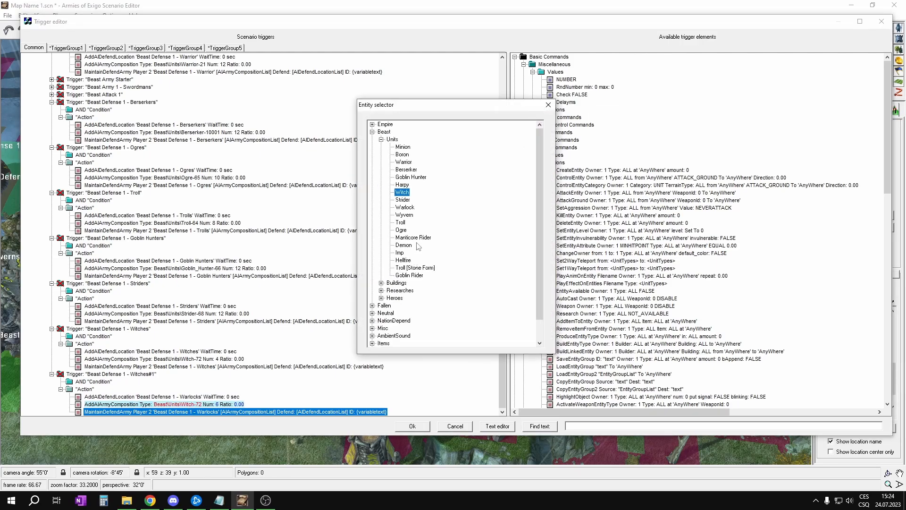
double_click(405, 208)
Rename the copied Witches trigger as "Beast Defense 1 - Warlocks".
left_click(159, 375)
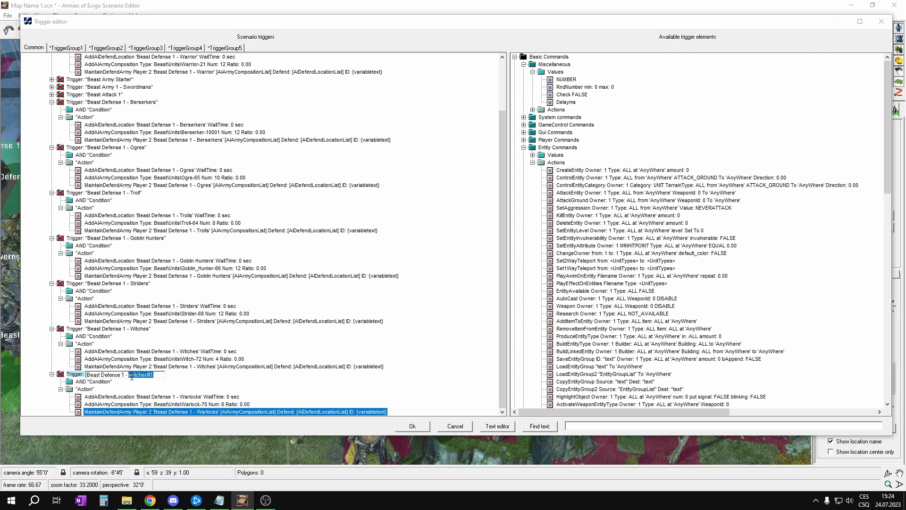
type("Warlocks")
key("Return")
Duplicate the Warlocks trigger and set the location in the copy's AddAIDefendLocation and MaintainDefendArmy actions to "Beast Defense 1 - Wyverns 1".
left_click(60, 374)
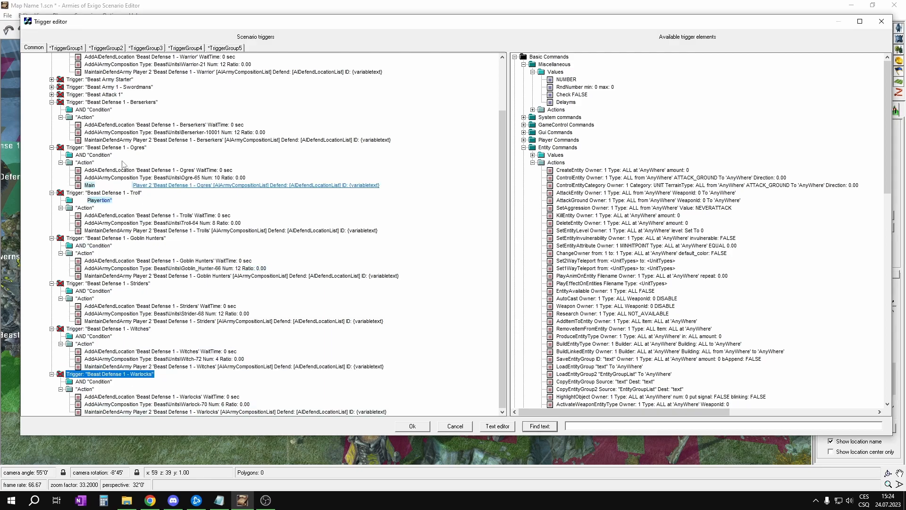
scroll(54, 105, "up", 3)
left_click_drag(53, 88, 54, 88)
scroll(190, 187, "down", 2)
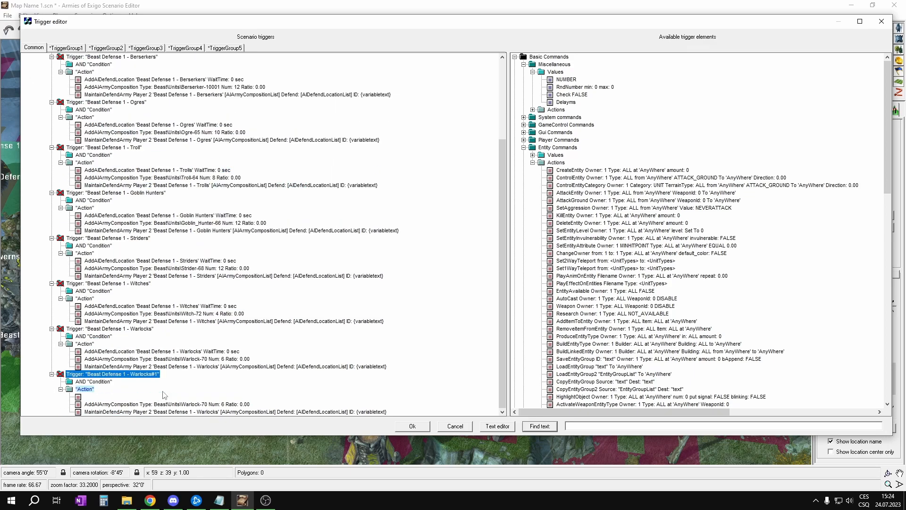
left_click(182, 399)
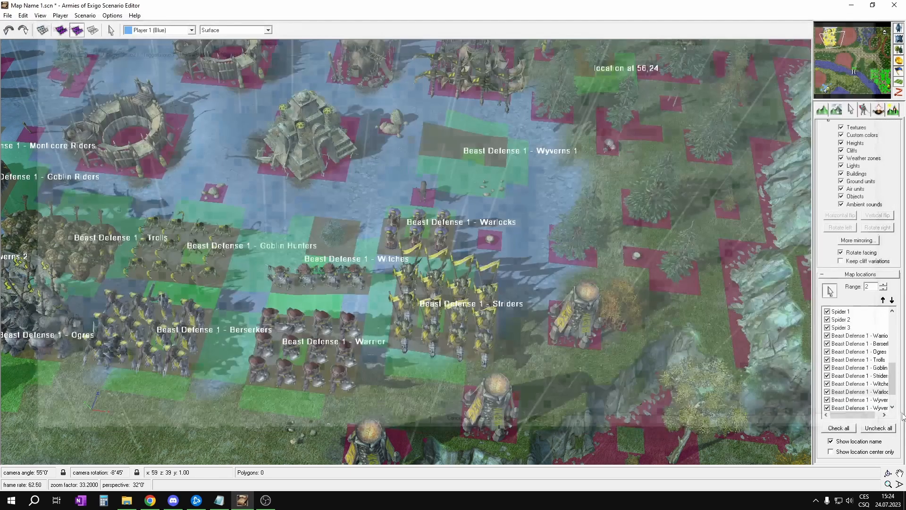
scroll(881, 377, "down", 1)
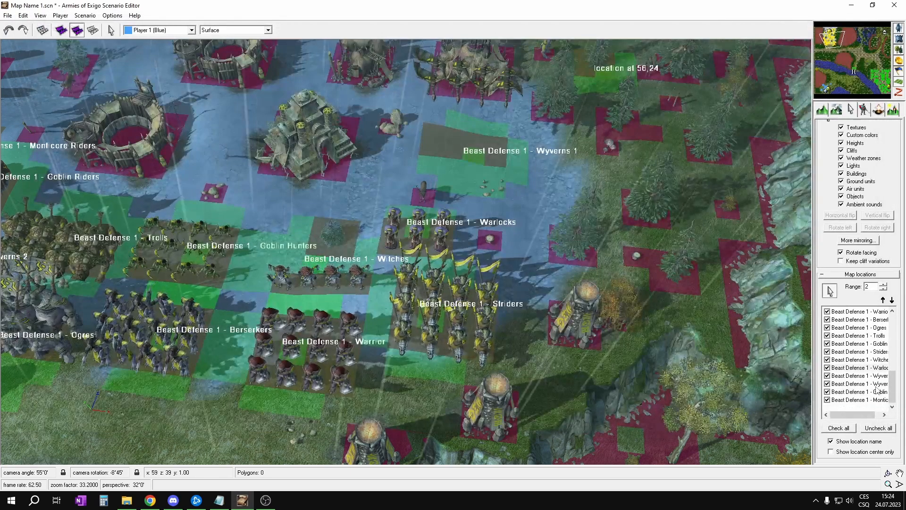
left_click(881, 376)
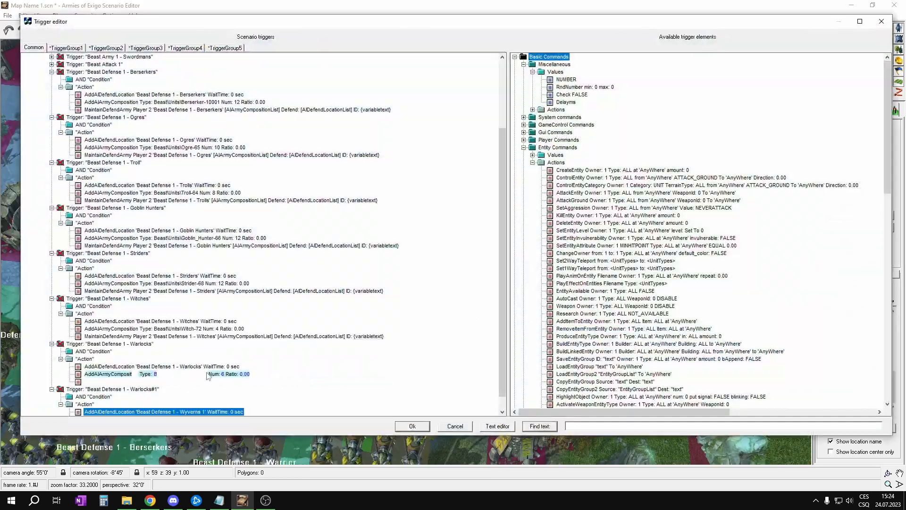
scroll(425, 323, "down", 1)
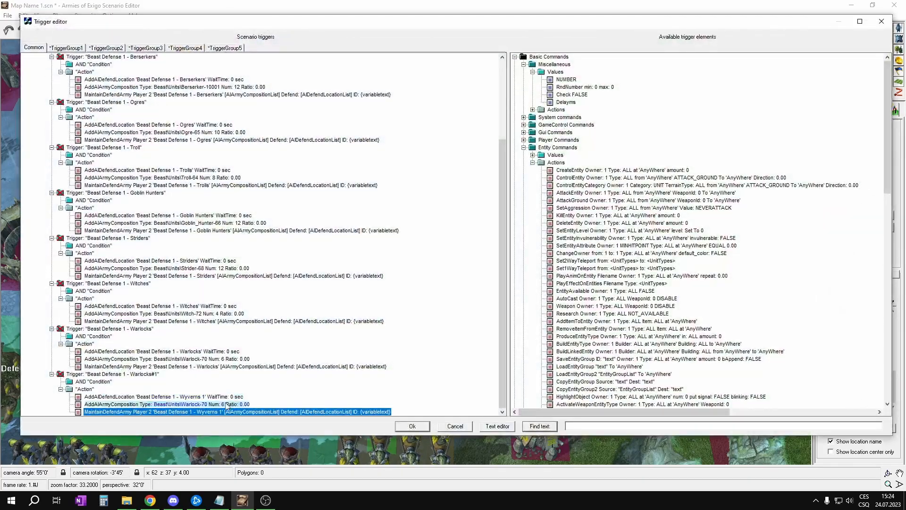
Set the copied Warlocks trigger's army composition to 8 Wyvern units and rename the trigger as "Beast Defense 1 - Wyverns 1".
left_click(179, 404)
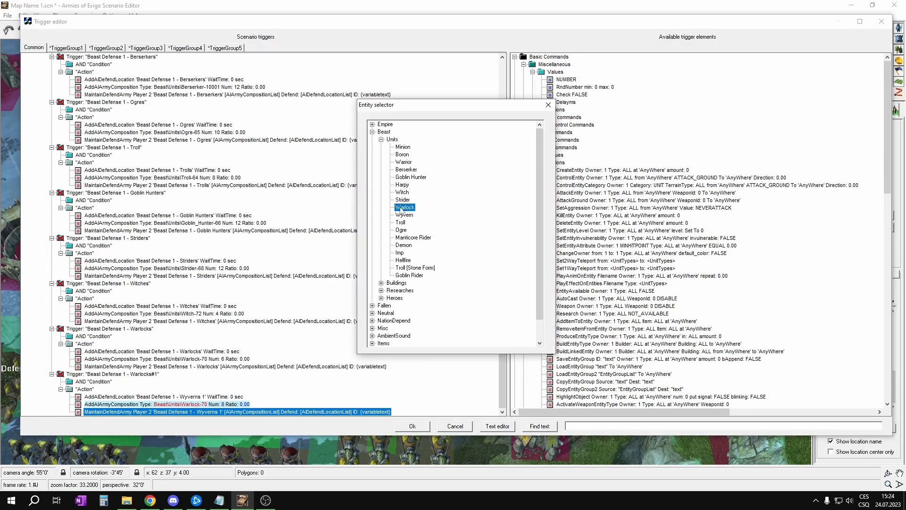
double_click(405, 216)
double_click(151, 375)
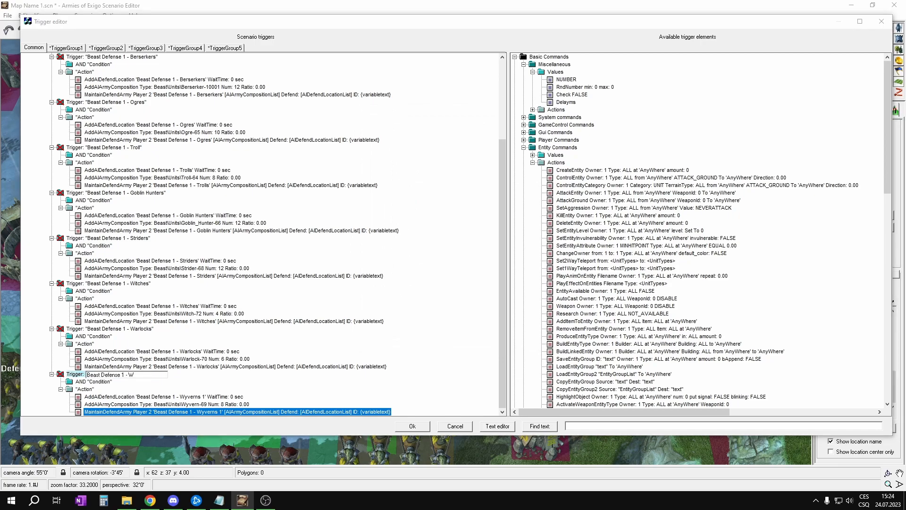
key("Return")
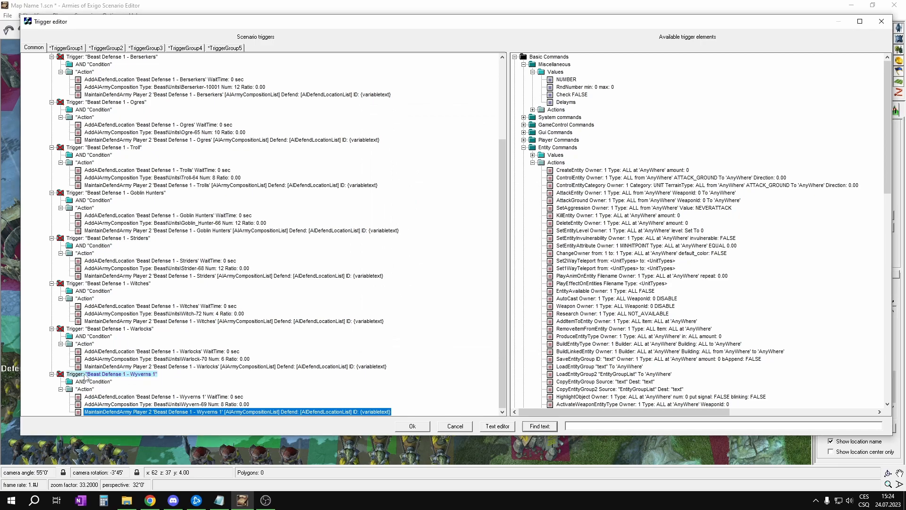
Duplicate the "Beast Defense 1 - Wyverns 1" trigger within the Beast folder.
left_click(61, 376)
scroll(45, 104, "up", 5)
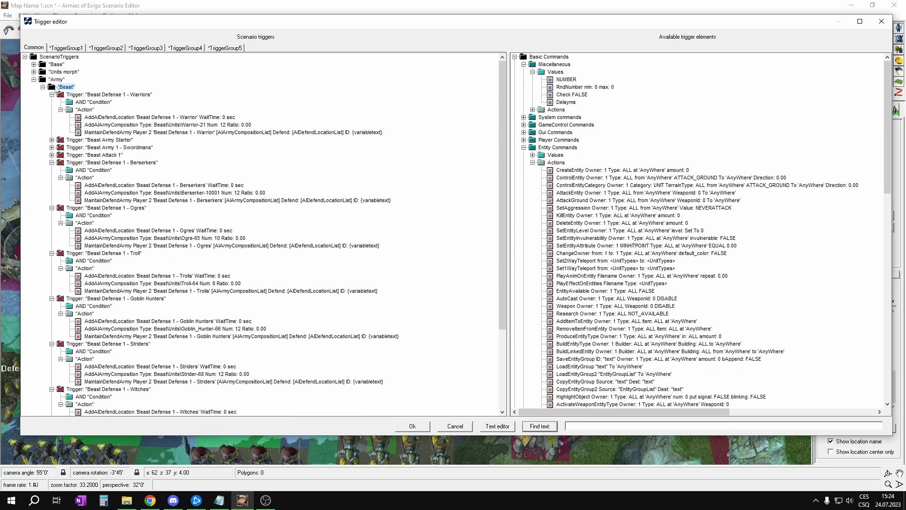
left_click(56, 87)
key("ctrl+v")
scroll(246, 258, "down", 2)
Set the location in both defend actions of the Wyverns 1 copy to "Beast Defense 1 - Wyverns 2" and rename the trigger to match.
double_click(175, 397)
left_click(609, 385)
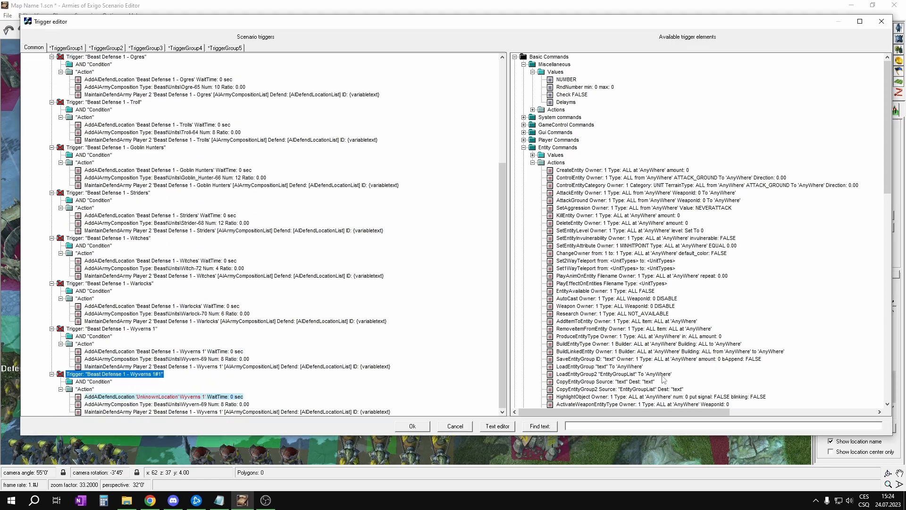
double_click(849, 409)
scroll(196, 416, "down", 1)
left_click(195, 414)
left_click(195, 413)
left_click(195, 414)
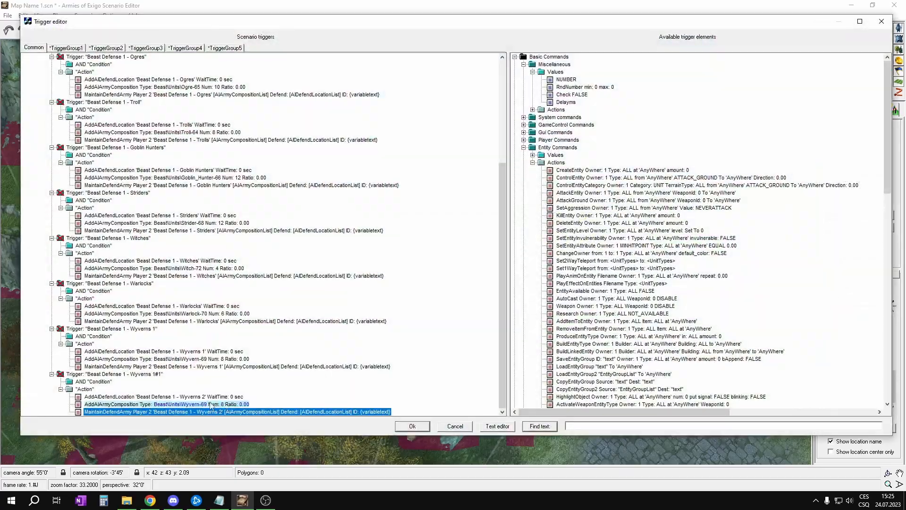
double_click(152, 375)
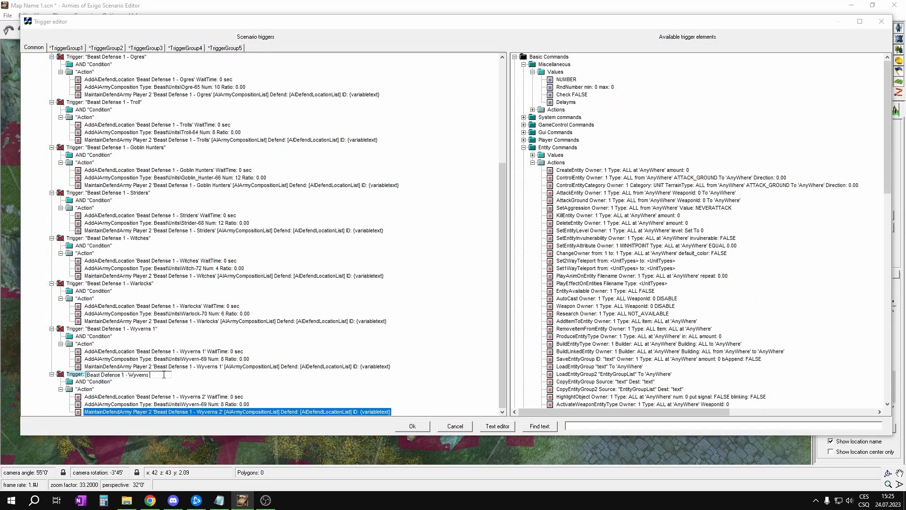
key("Return")
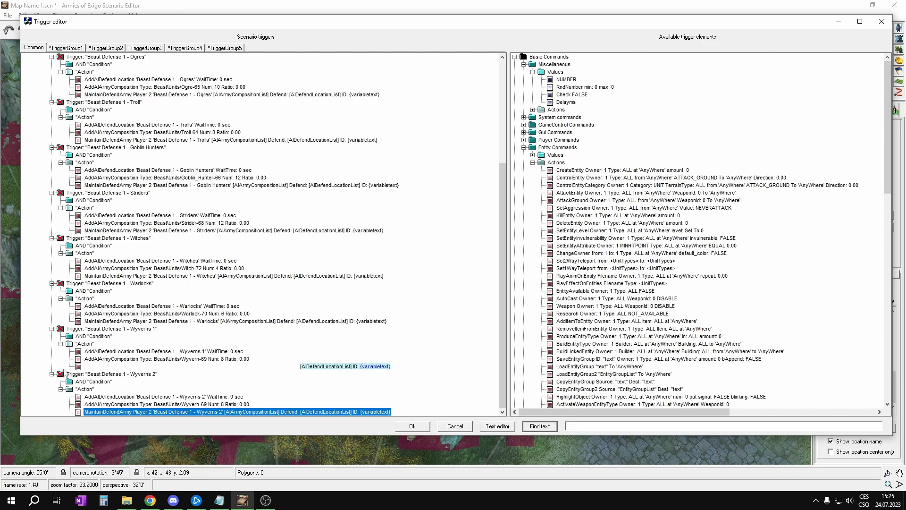
Duplicate the Wyverns 2 trigger and set the location in the copy's AddAIDefendLocation and MaintainDefendArmy actions to "Beast Defense 1 - Goblin Riders".
left_click_drag(64, 378, 90, 164)
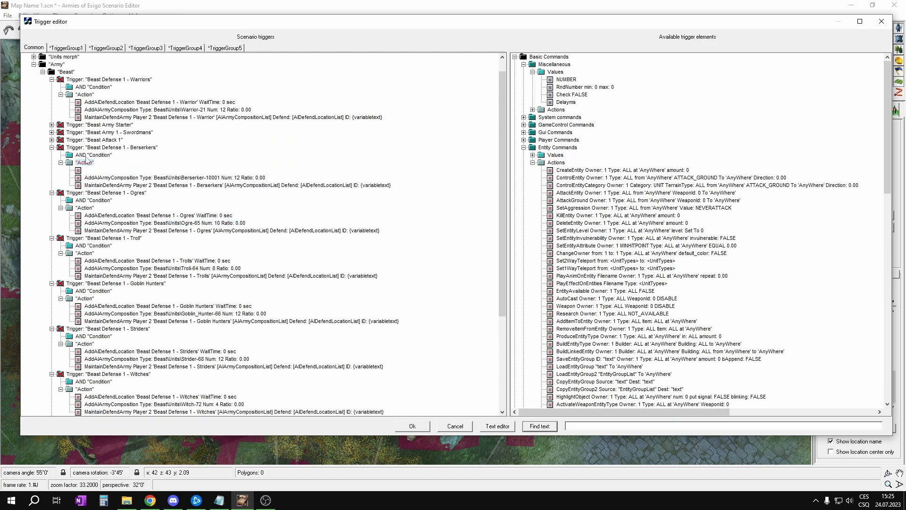
left_click_drag(60, 80, 134, 391)
left_click(151, 398)
key("Return")
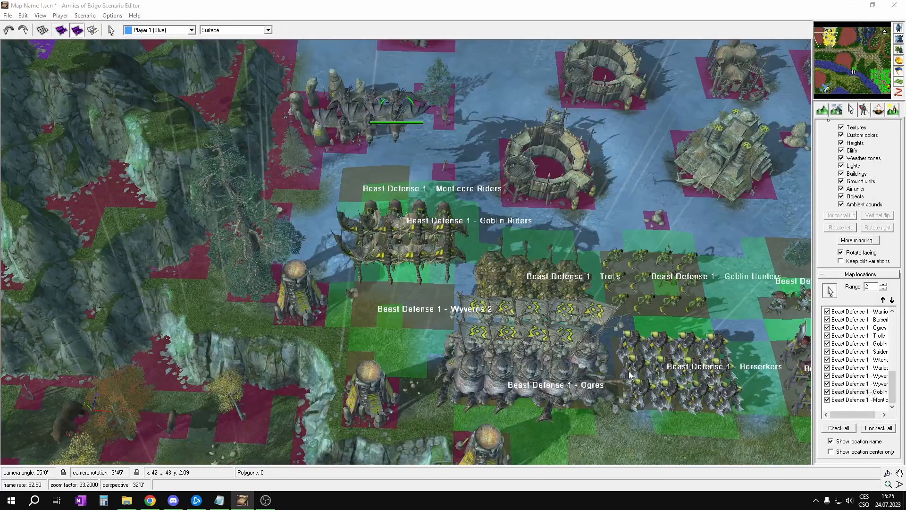
left_click(467, 227)
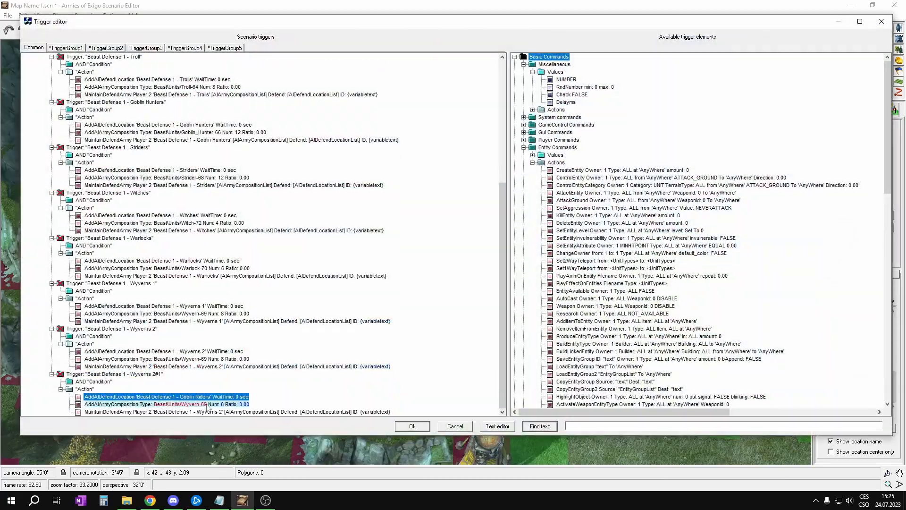
key("Return")
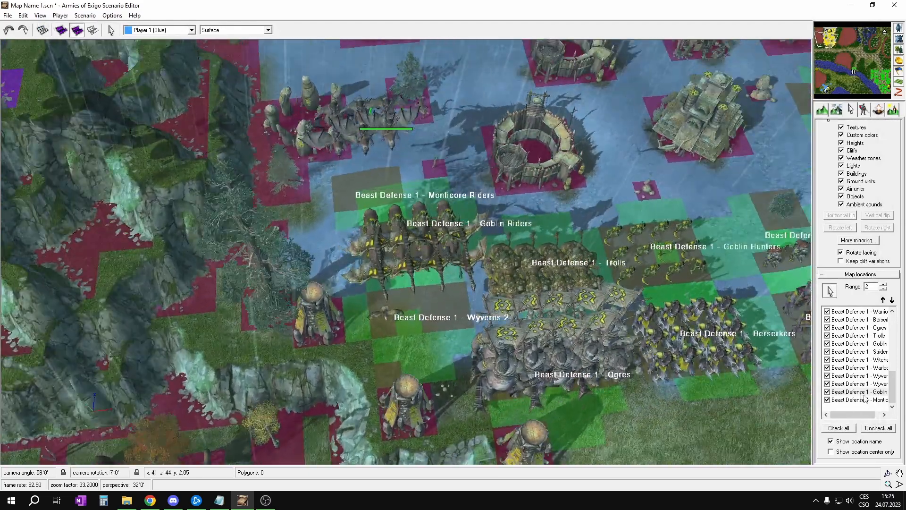
key("ctrl+t")
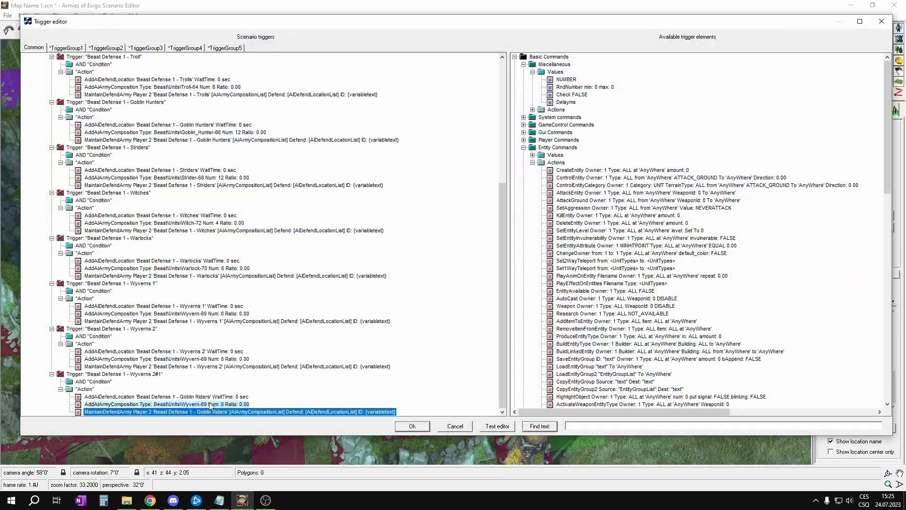
Set the copied Wyverns 2 trigger's army composition unit to Goblin Rider and rename the trigger as "Beast Defense 1 - Goblin Riders".
double_click(197, 405)
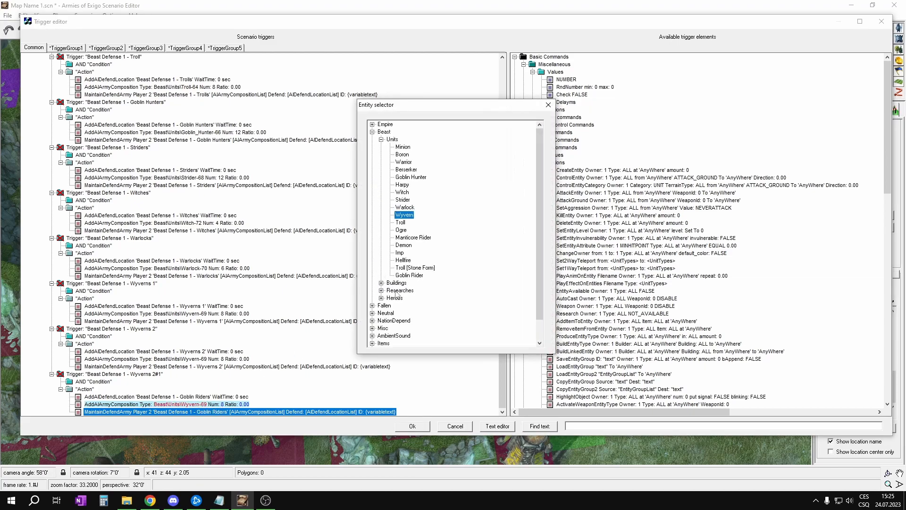
double_click(409, 276)
left_click(142, 375)
left_click(147, 375)
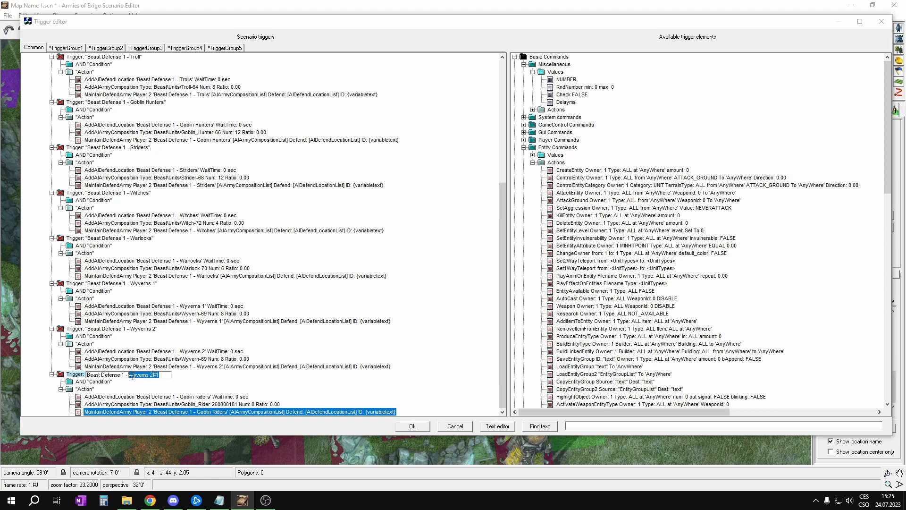
type("rs")
key("Return")
Duplicate the Goblin Riders trigger and set the unit type in the copy's army composition to Manticore Rider.
left_click_drag(61, 375, 53, 87)
double_click(189, 404)
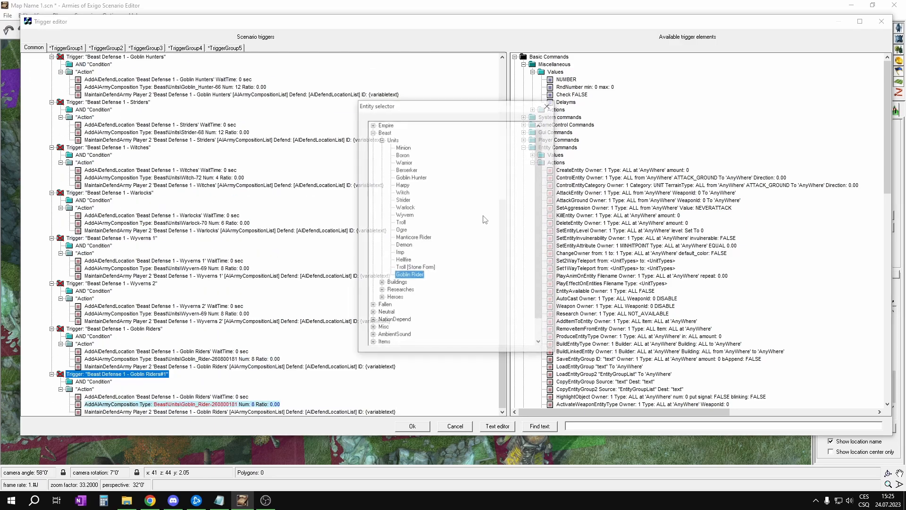
double_click(409, 238)
Set the location in the copied Goblin Riders trigger's AddAIDefendLocation and MaintainDefendArmy actions to "Beast Defense 1 - Monticore Riders".
double_click(184, 398)
left_click(184, 399)
left_click(412, 426)
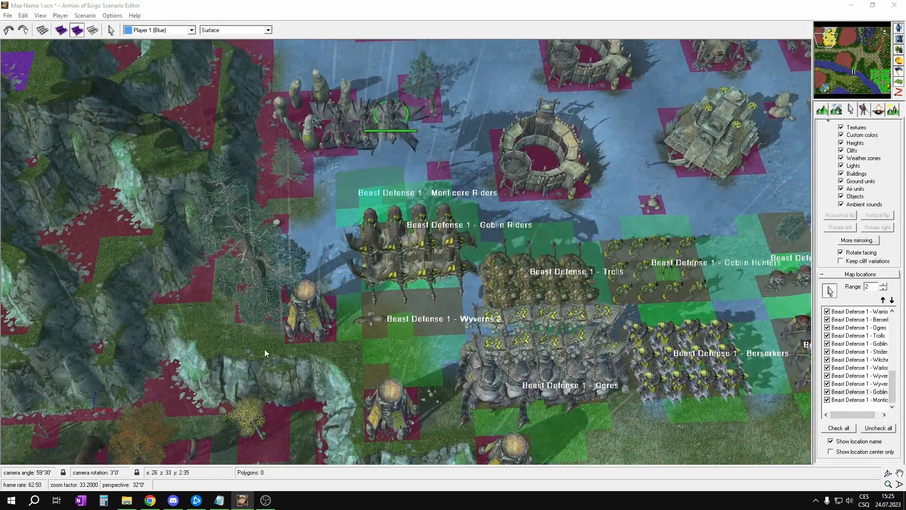
key("ctrl+t")
scroll(190, 409, "down", 1)
left_click(189, 412)
left_click(185, 461)
left_click(412, 426)
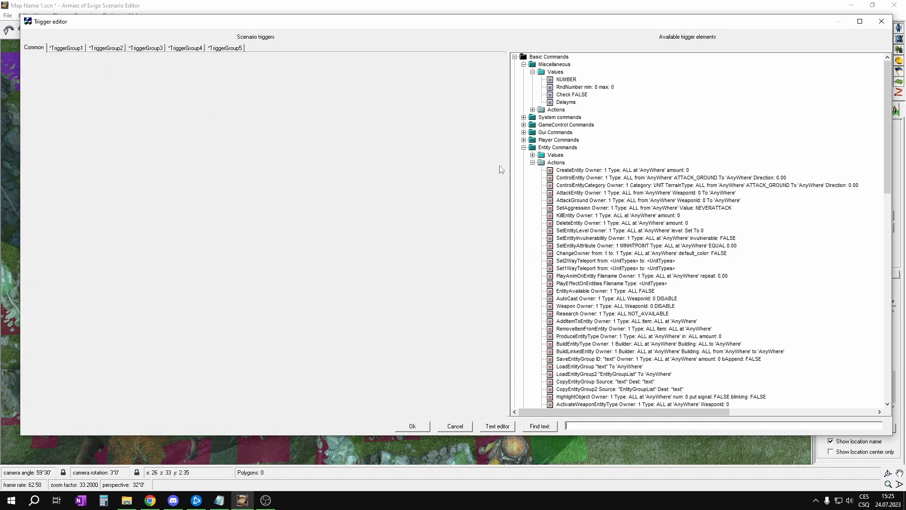
left_click(368, 197)
key("ctrl+t")
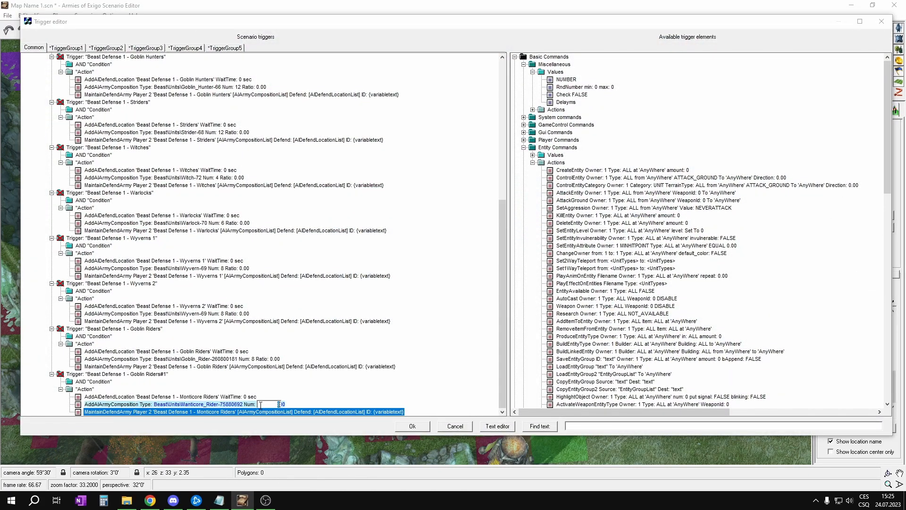
Set the Manticore Rider army composition number to 6 and rename the trigger as "Beast Defense 1 - Manticore Riders".
double_click(142, 373)
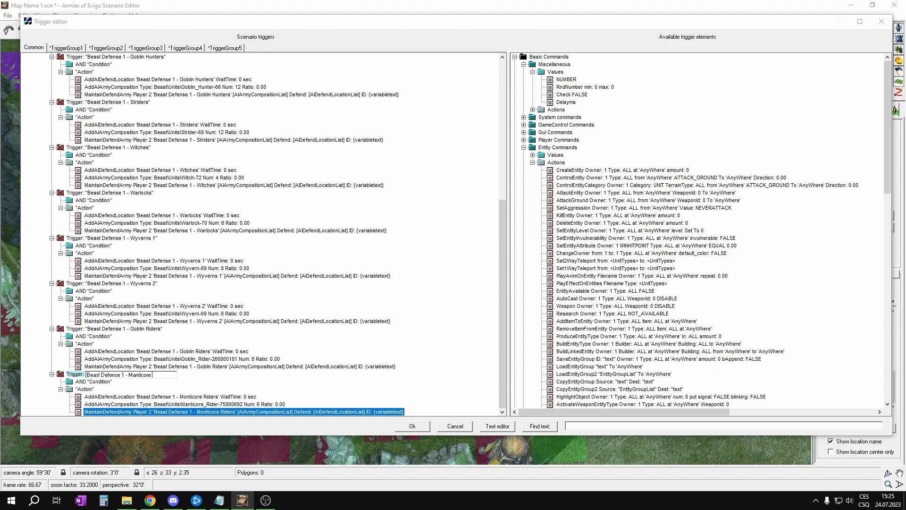
type("s")
key("Return")
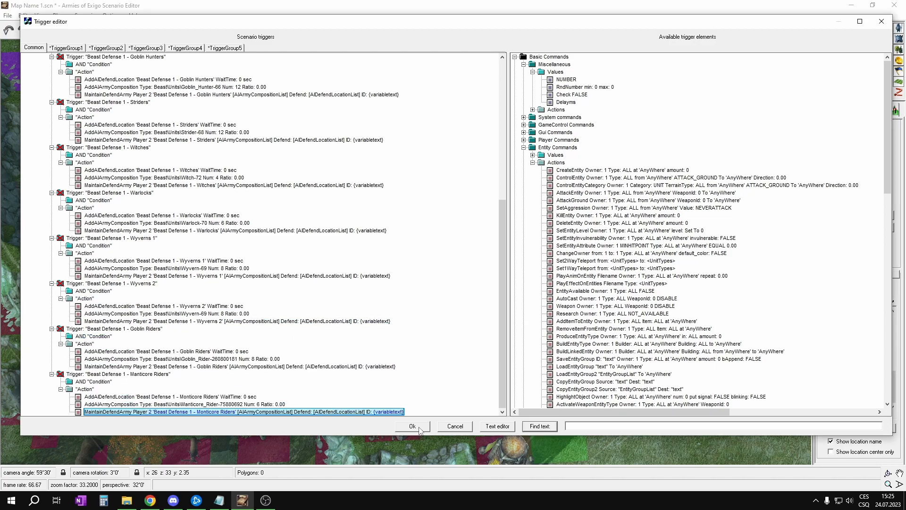
Accept the trigger edits and save the map.
left_click(420, 429)
middle_click_drag(477, 302, 339, 241)
scroll(523, 319, "down", 4)
key("ctrl+s")
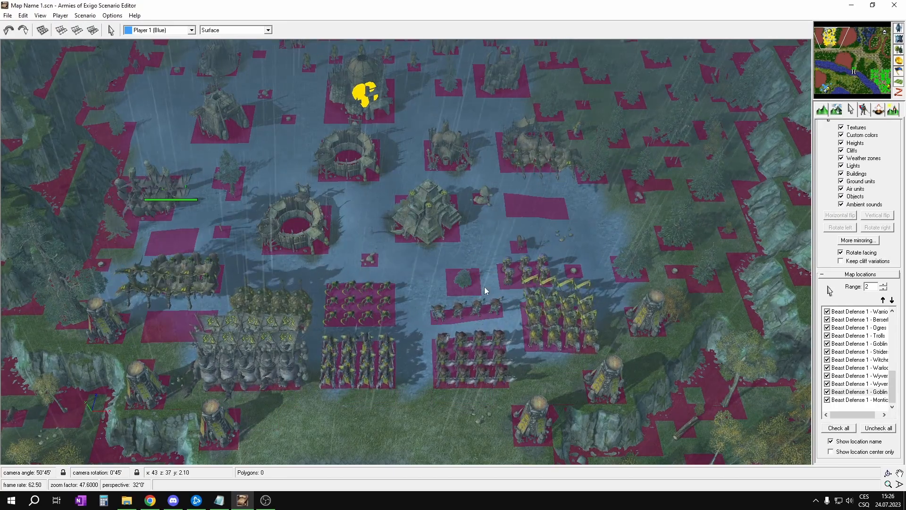
Collapse the triggers in the Beast folder and arrange all Beast Defense 1 triggers ahead of the Beast Army and Beast Attack triggers.
key("ctrl+t")
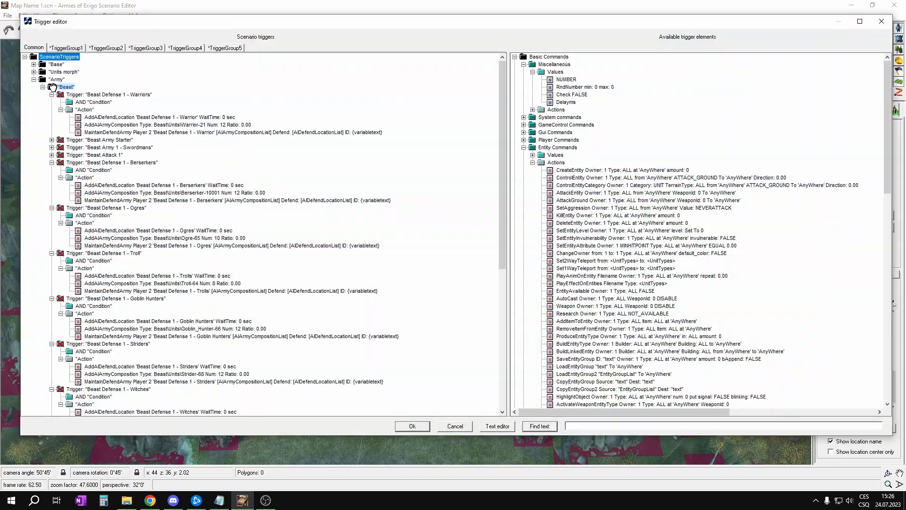
right_click(54, 87)
left_click(66, 126)
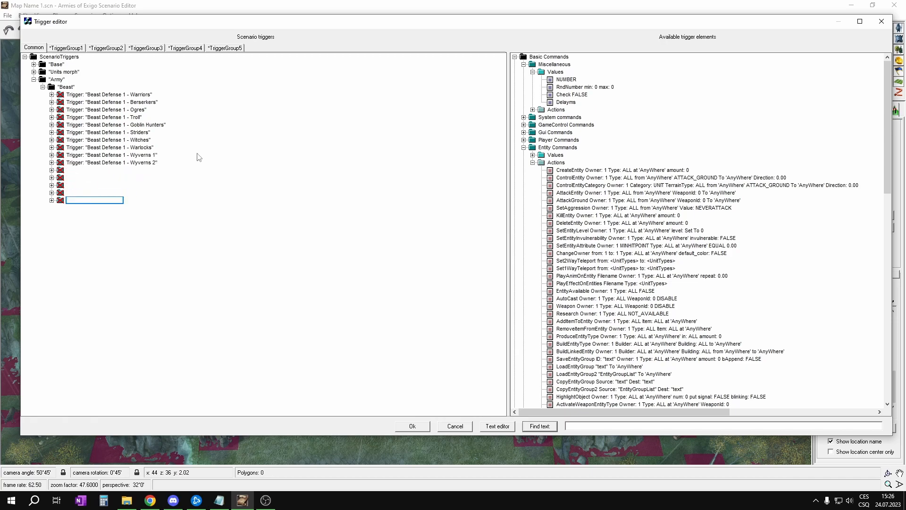
Add a new folder named Empire inside the Army trigger folder.
right_click(43, 80)
left_click(64, 101)
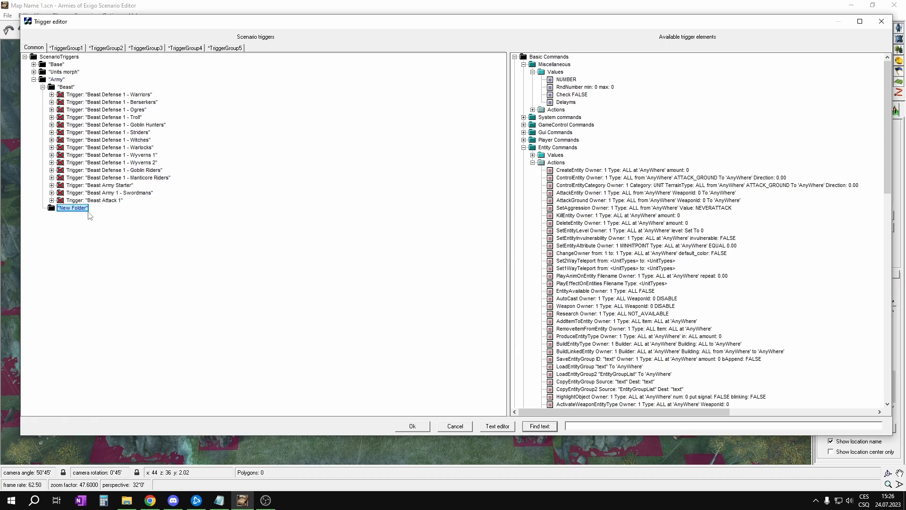
type("Empire")
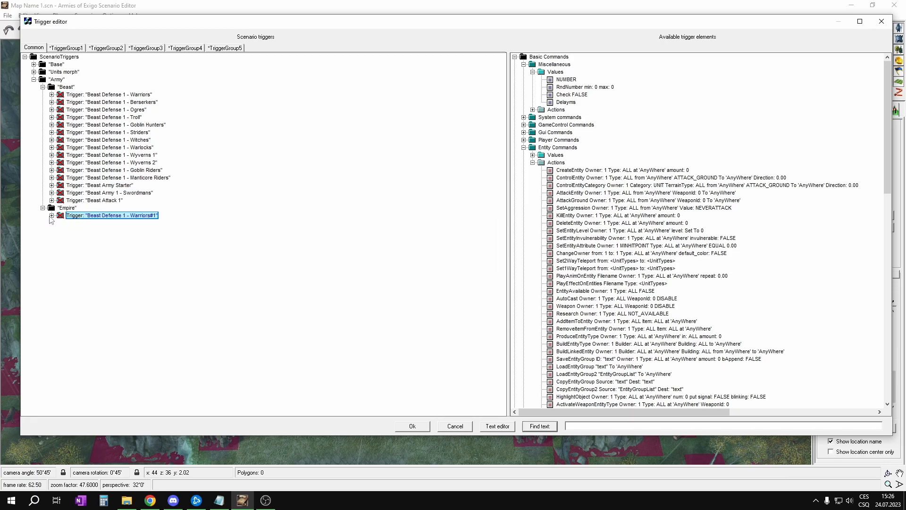
Put a copy of the Beast Defense 1 - Warriors trigger in the Empire folder, rename it Empire Defense 1 - Warriors#1, and accept the triggers.
left_click(98, 216)
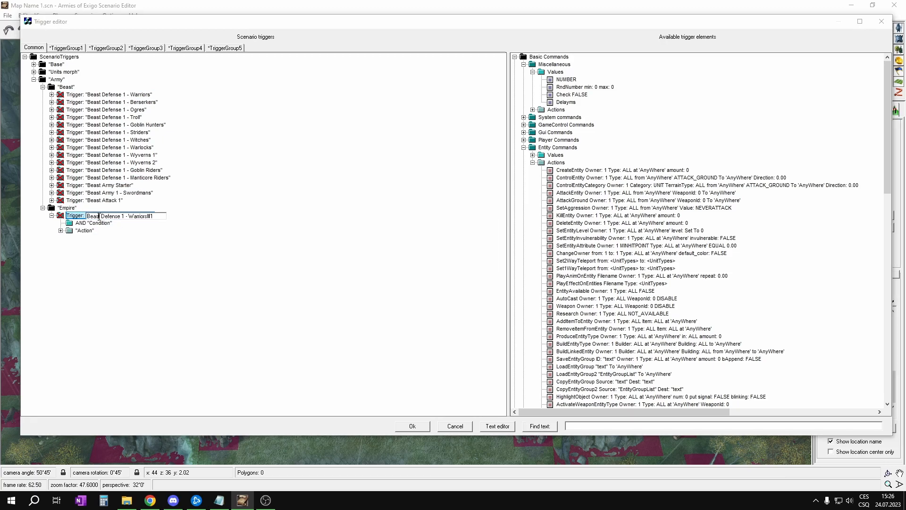
key("Return")
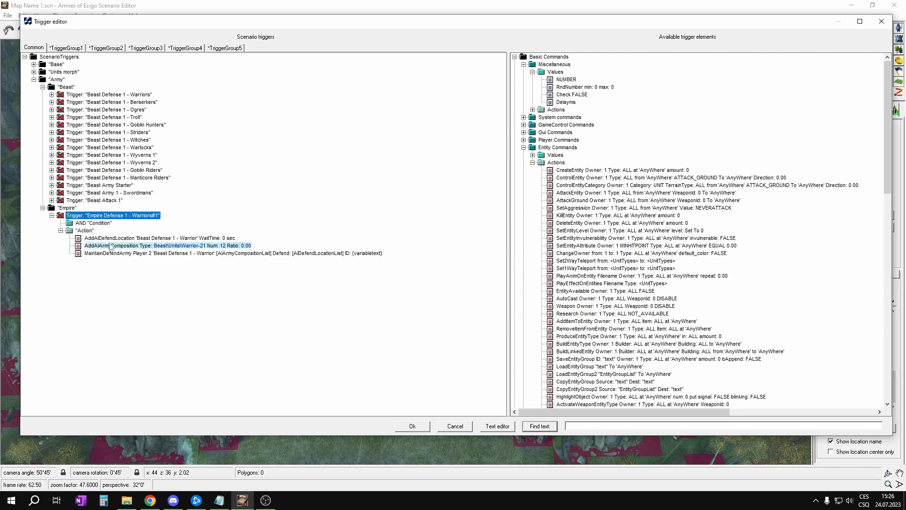
left_click(412, 426)
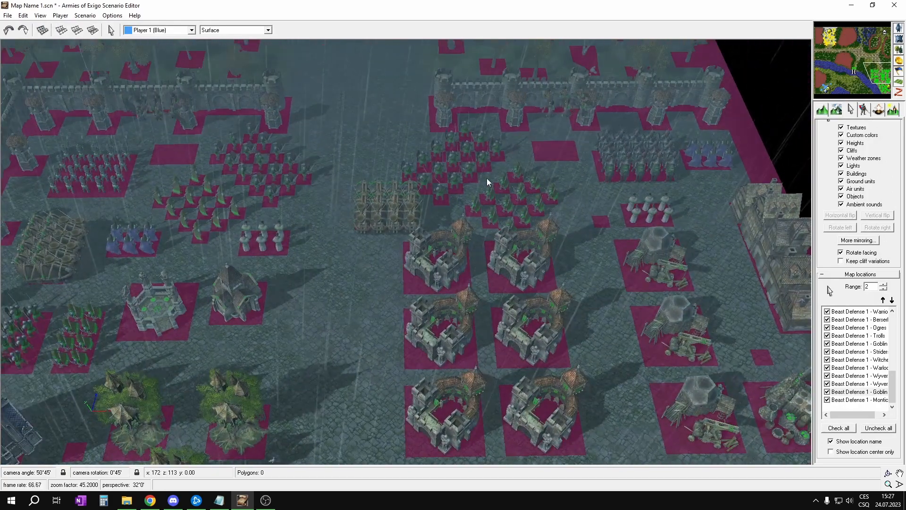
Place range 5 map locations at 169,111 and 158,111 over the two shielded infantry groups on either side of the gate road.
scroll(486, 177, "up", 3)
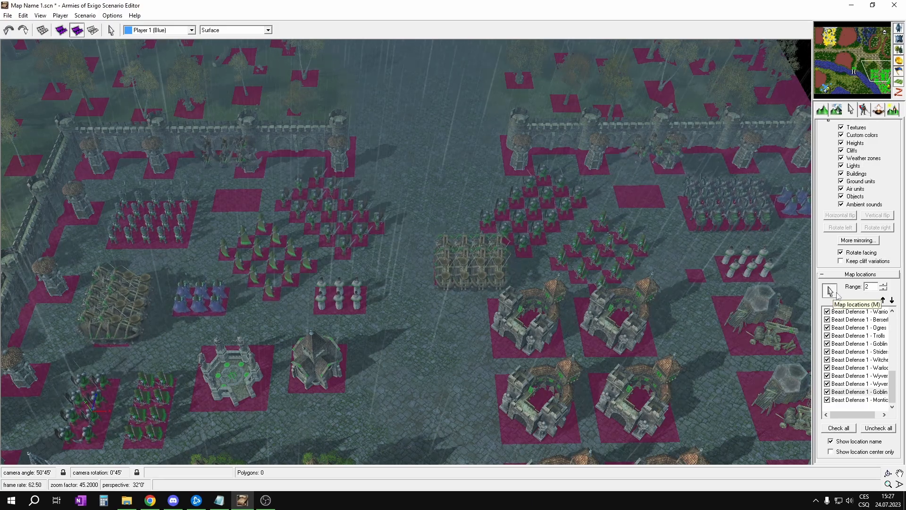
middle_click_drag(465, 207, 531, 168)
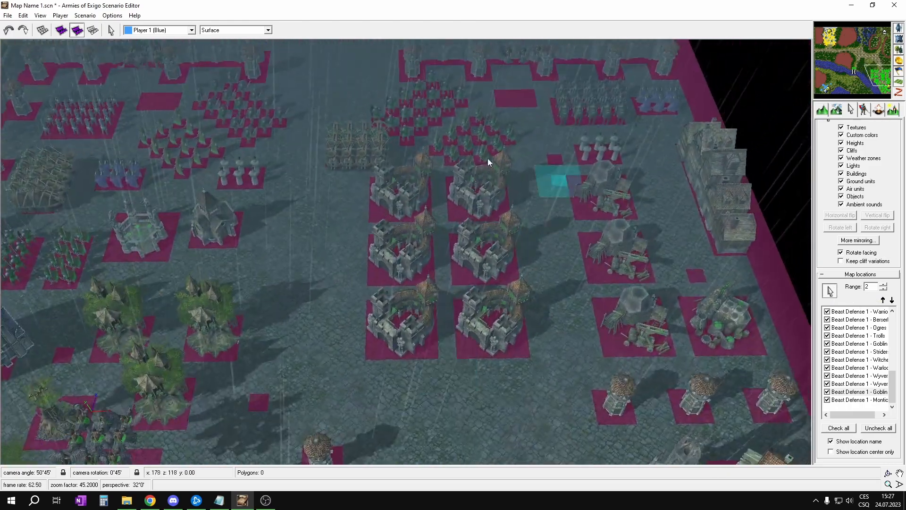
middle_click_drag(588, 138, 423, 192)
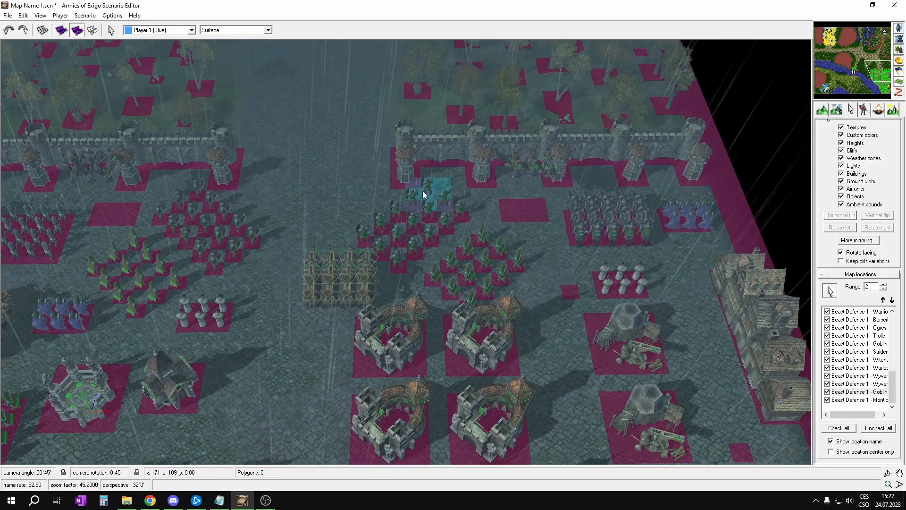
scroll(423, 191, "up", 5)
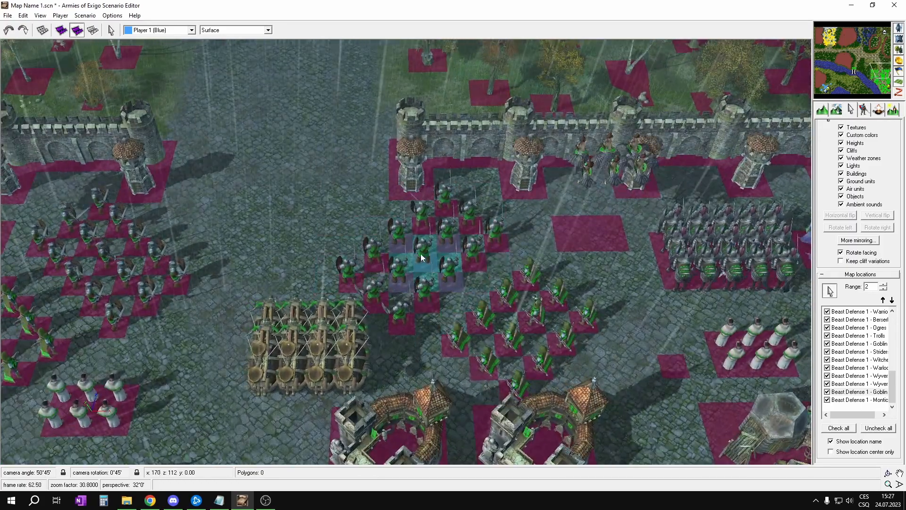
mouse_move(400, 246)
right_mouse_down()
mouse_move(400, 222)
mouse_move(405, 250)
right_mouse_up()
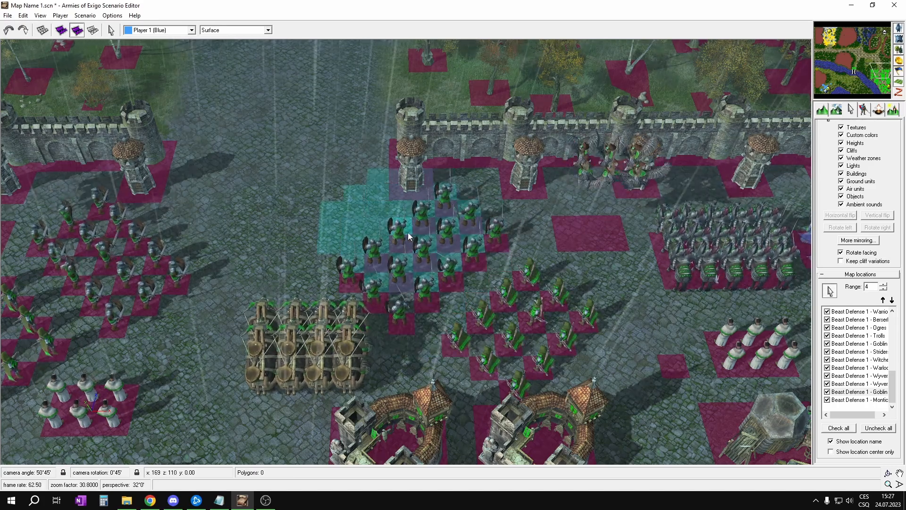
right_click_drag(408, 232, 408, 224)
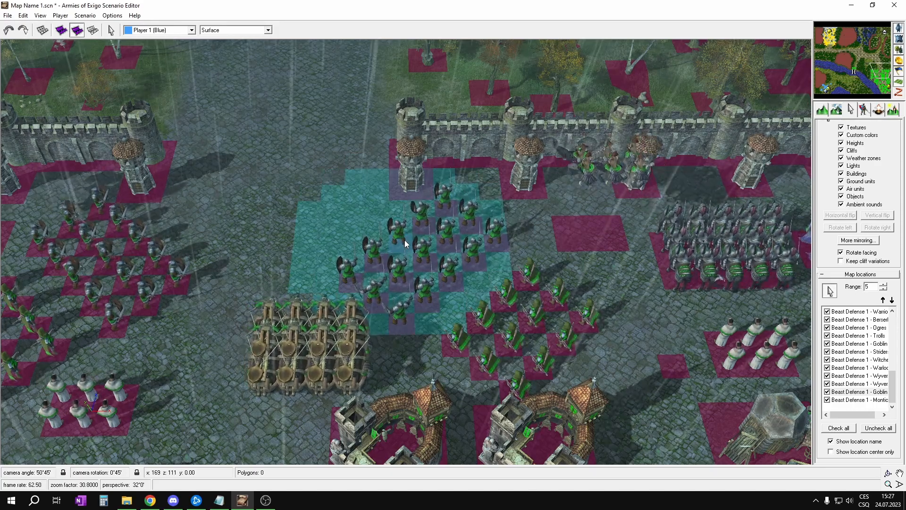
left_click(404, 239)
scroll(404, 240, "up", 2)
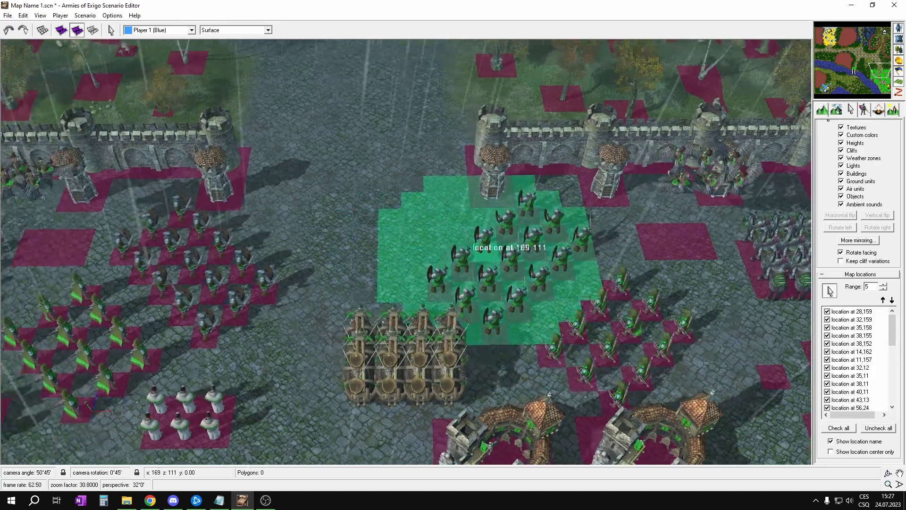
left_click(242, 253)
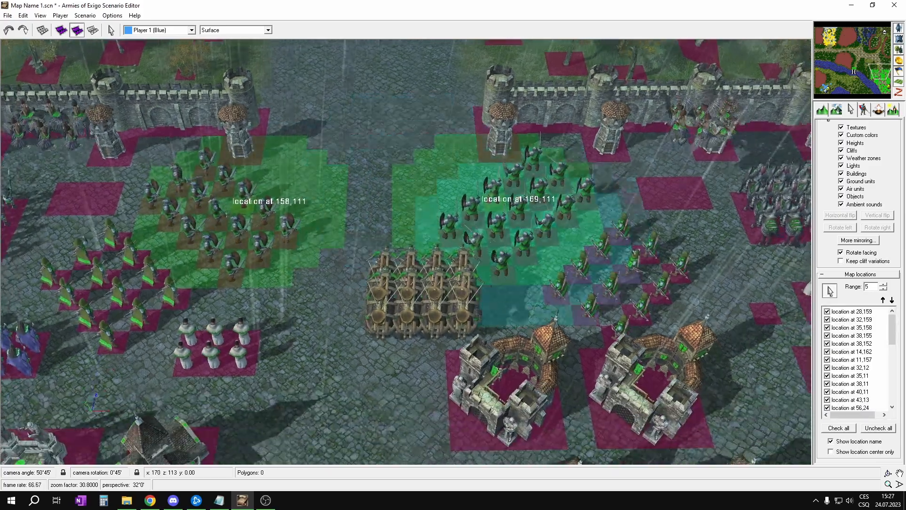
Place range 4 map locations at 154,115 and 173,115 over the two green-clad groups behind the infantry.
middle_click_drag(541, 243, 434, 286)
middle_click_drag(378, 224, 656, 182)
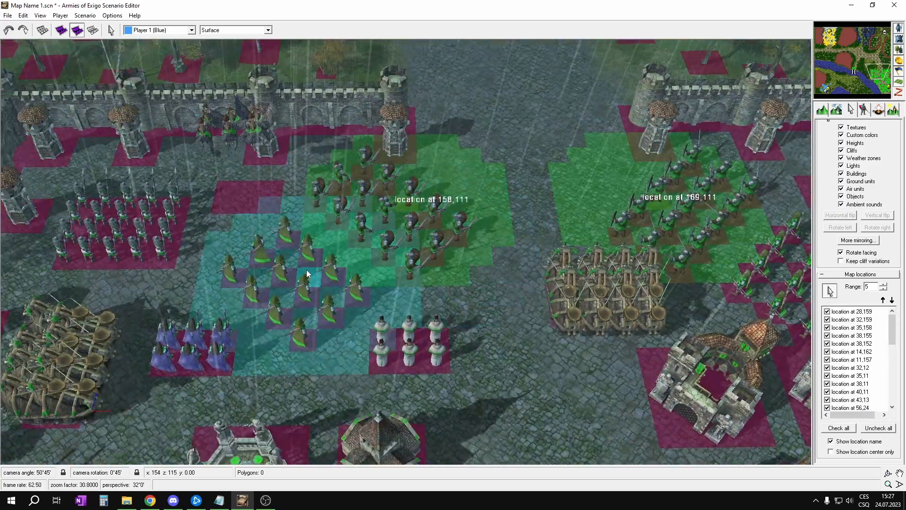
key("3")
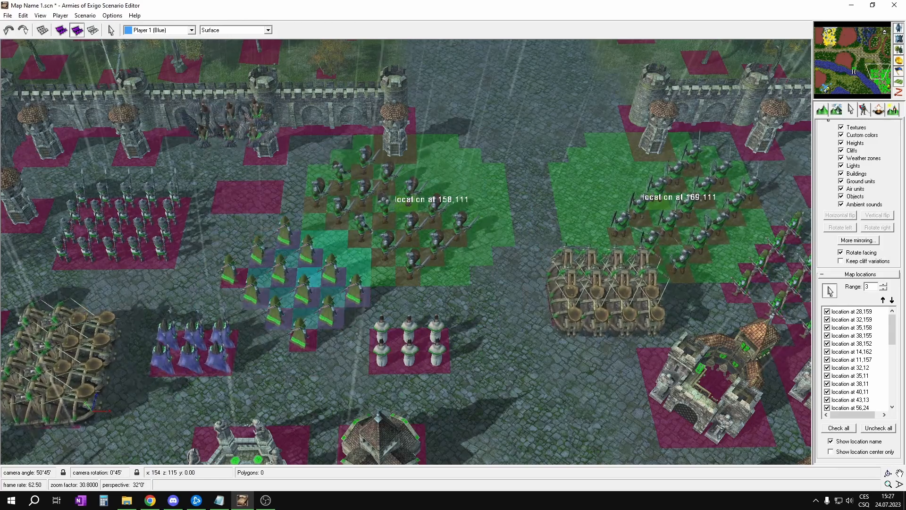
key("4")
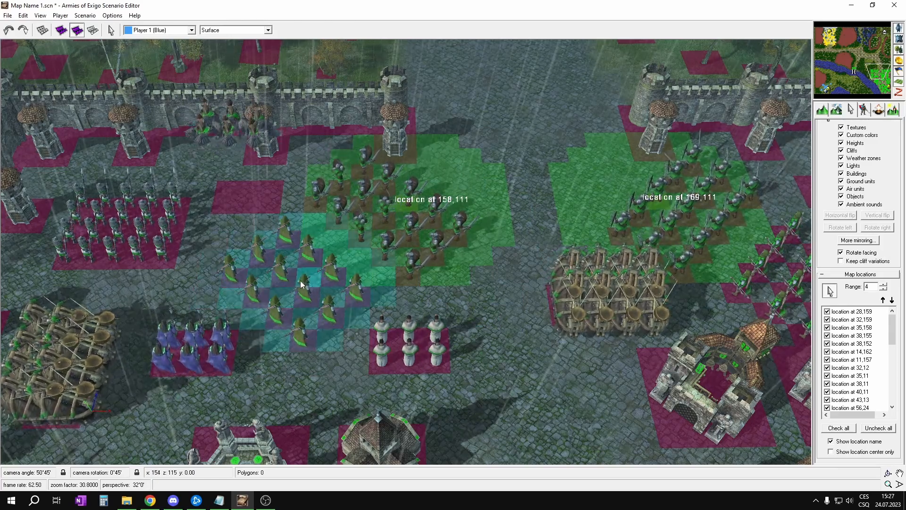
left_click(301, 284)
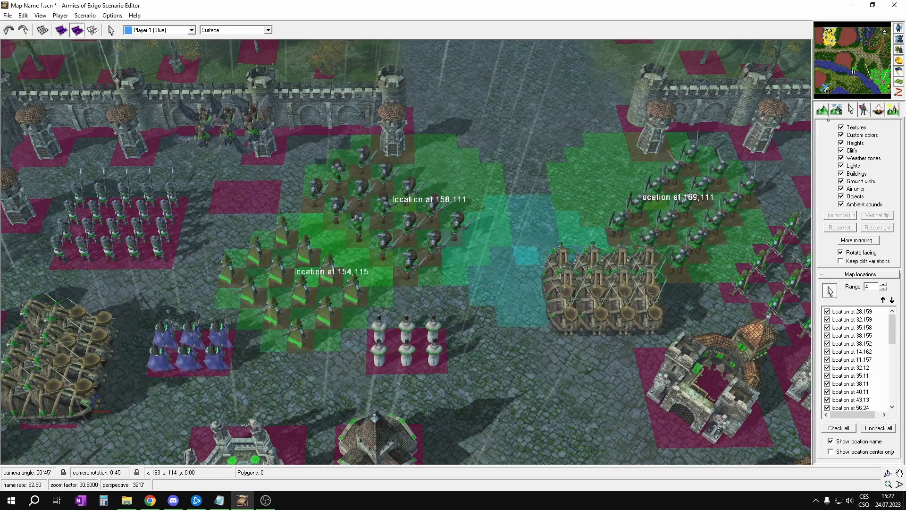
right_click_drag(530, 257, 127, 249)
left_click(334, 264)
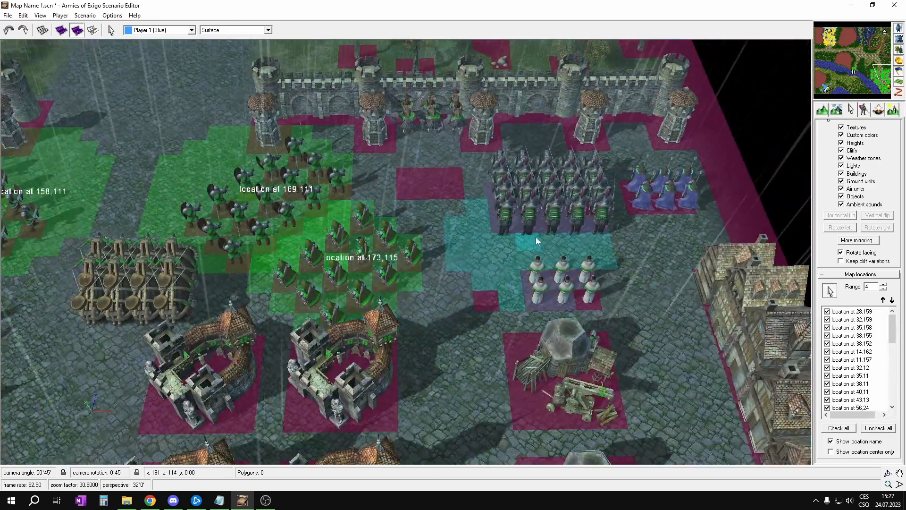
Place a range 4 map location at 146,112 over the spearmen block in the walled corner.
right_click_drag(137, 212, 346, 214)
right_click_drag(215, 220, 286, 234)
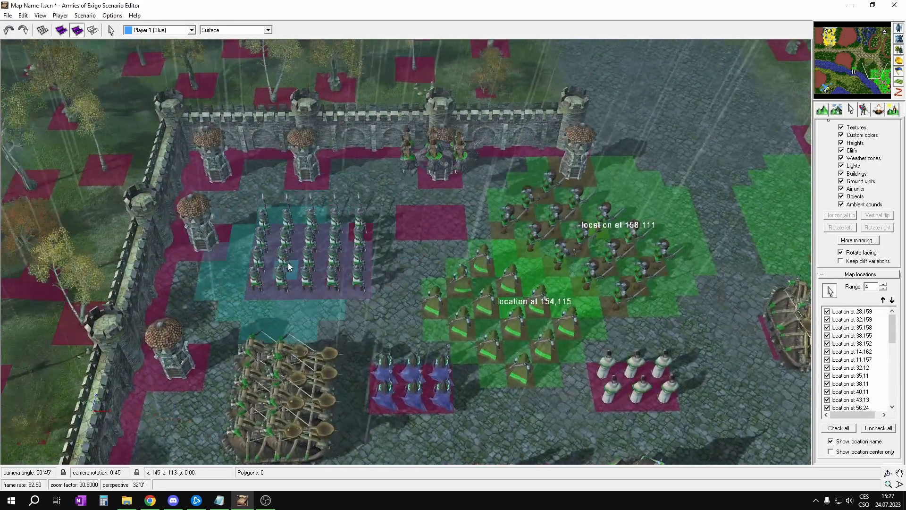
left_click(312, 254)
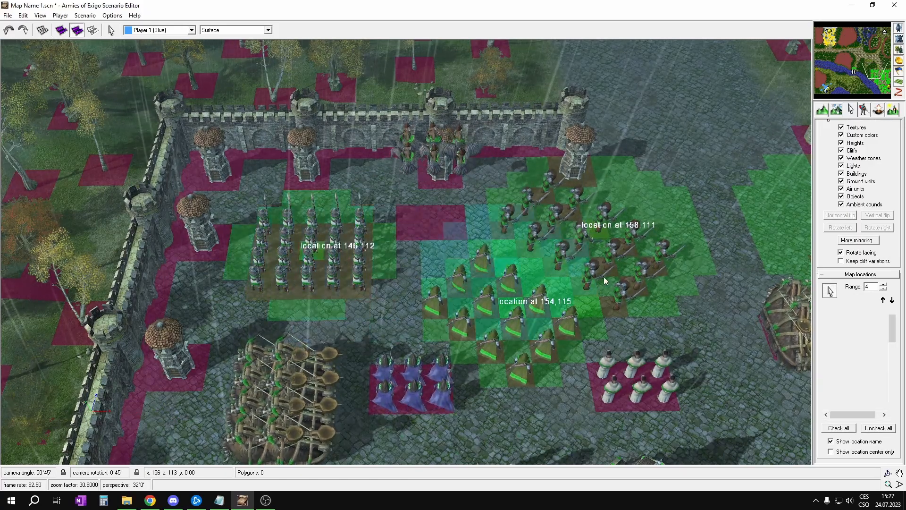
Place range 3 map locations at 145,125 and 148,125 over the two adjacent unit columns beside the blue-roofed building.
scroll(533, 260, "down", 8)
right_click_drag(590, 343, 482, 246)
right_click_drag(411, 284, 468, 283)
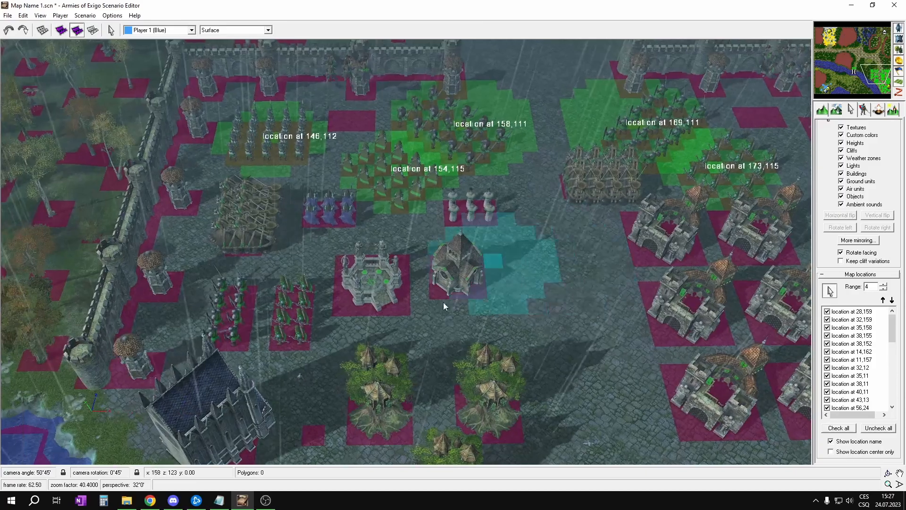
right_click_drag(507, 214, 503, 220)
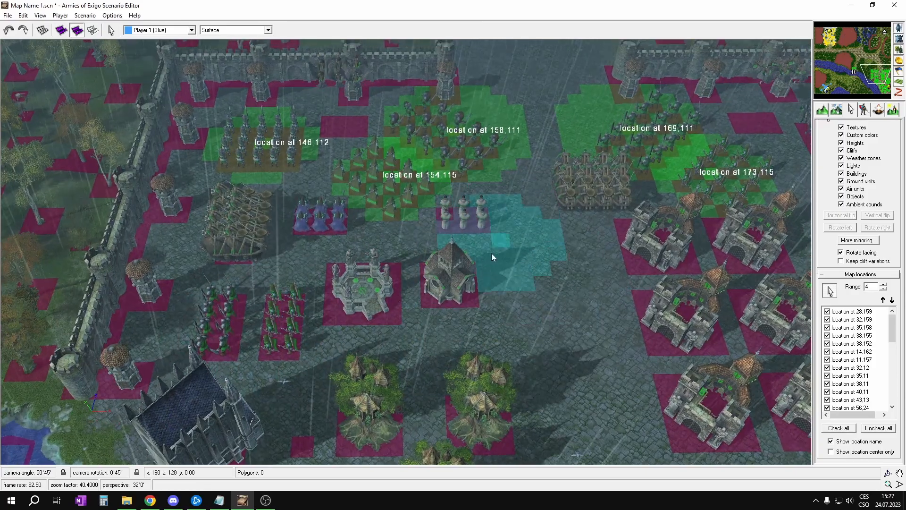
scroll(494, 245, "down", 2)
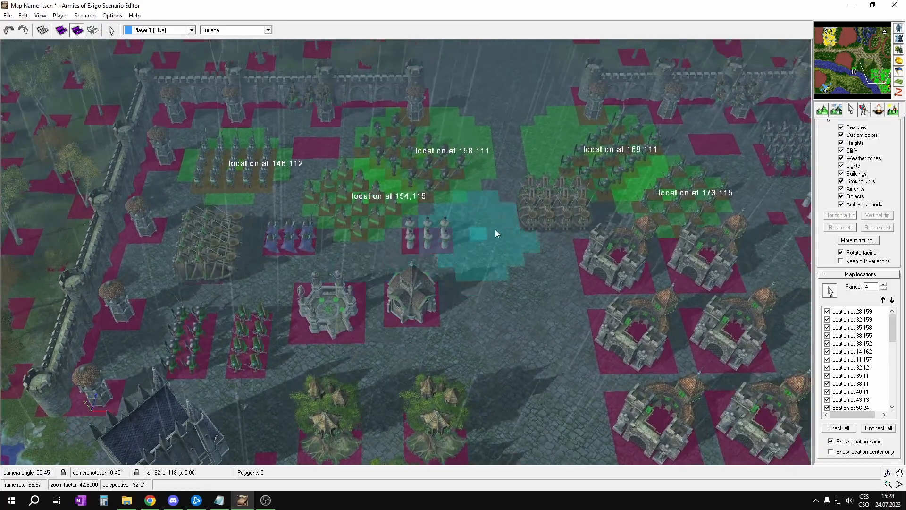
mouse_move(494, 229)
right_mouse_down()
mouse_move(431, 248)
mouse_move(503, 217)
right_mouse_up()
right_click_drag(559, 218, 543, 231)
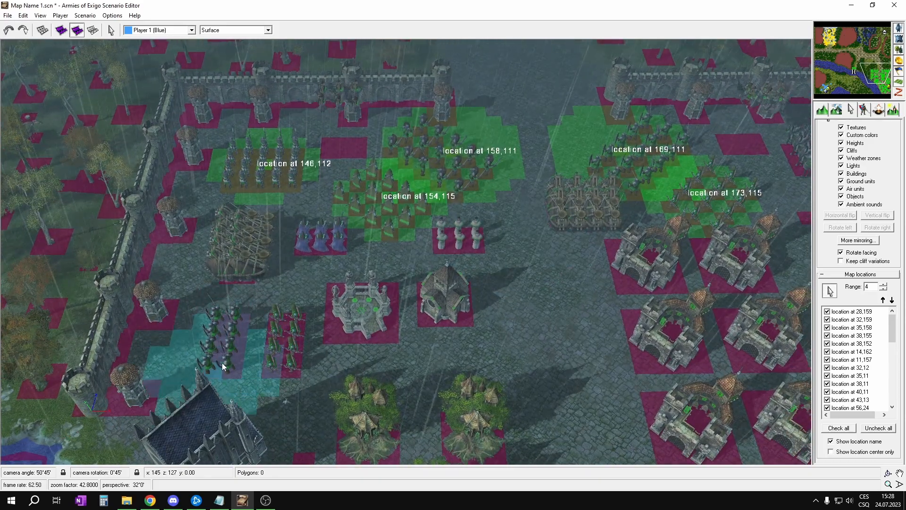
left_click(220, 344)
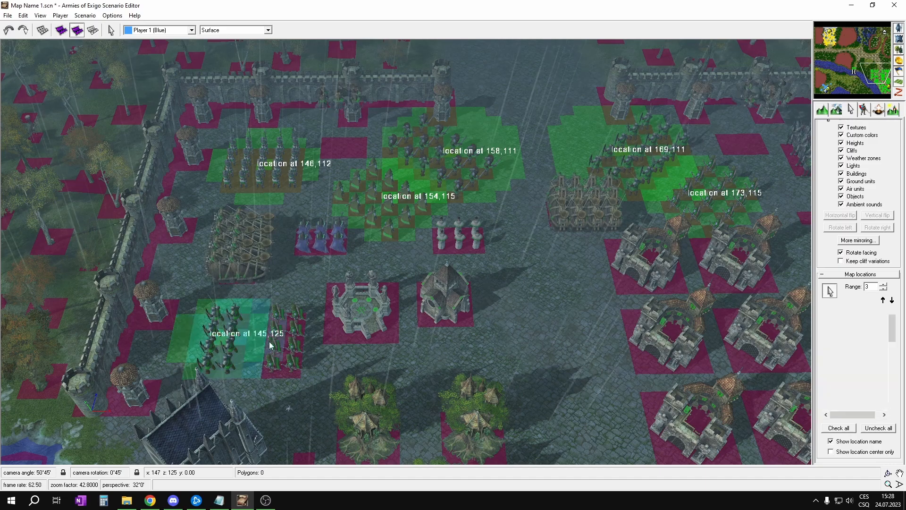
left_click(292, 342)
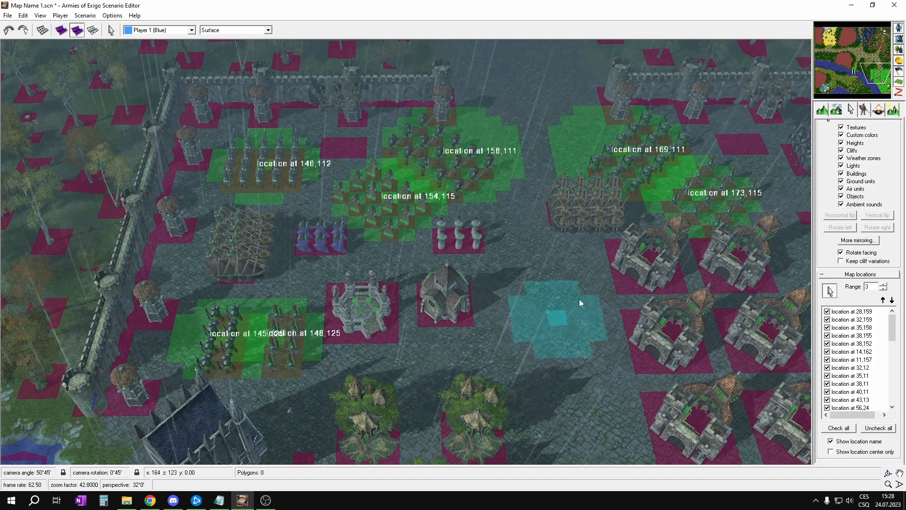
Try a range 4 map location over the armored block near the map's edge, undo it, and place a range 3 location at 182,112.
middle_click_drag(571, 260, 370, 283)
middle_click_drag(505, 213, 458, 236)
middle_click_drag(333, 269, 194, 252)
middle_click_drag(625, 156, 547, 224)
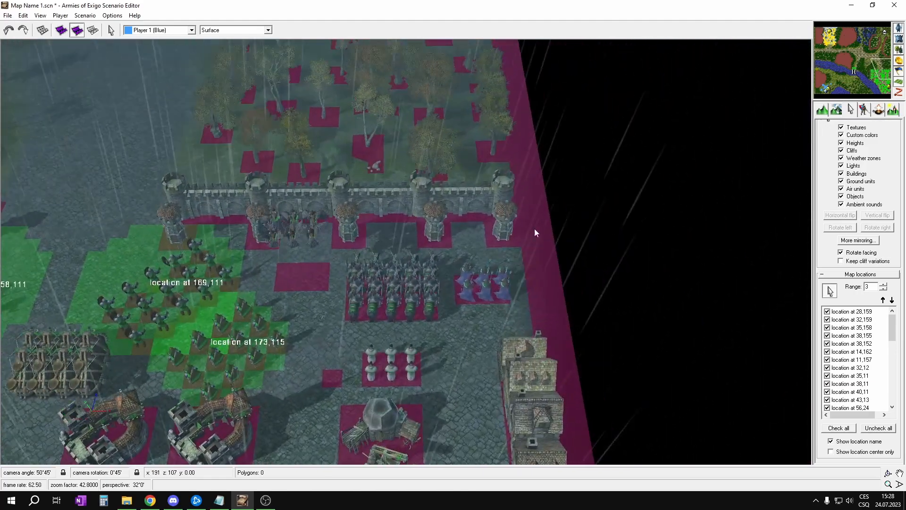
scroll(392, 277, "up", 1)
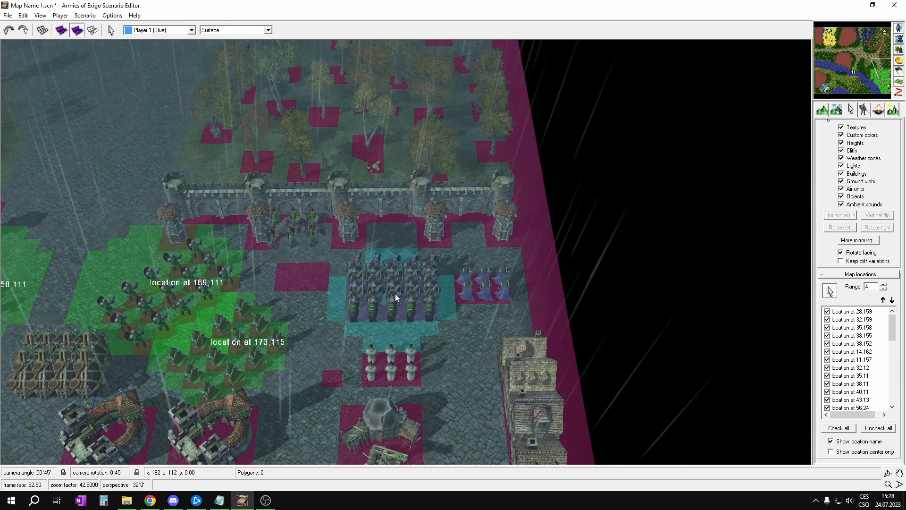
left_click(395, 296)
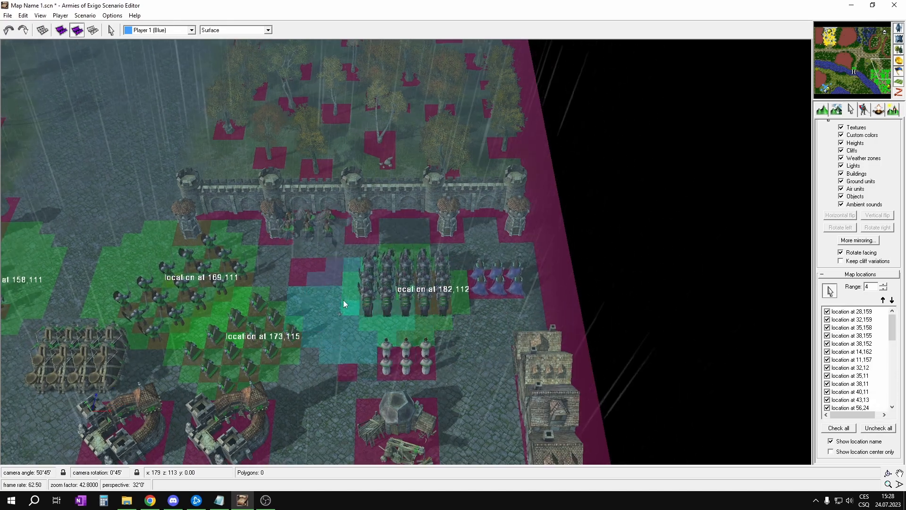
key("minus")
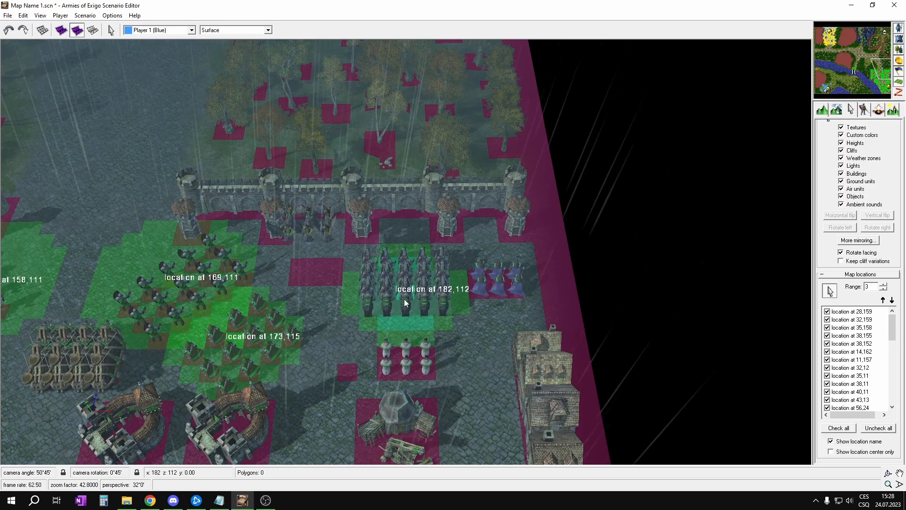
key("ctrl+z")
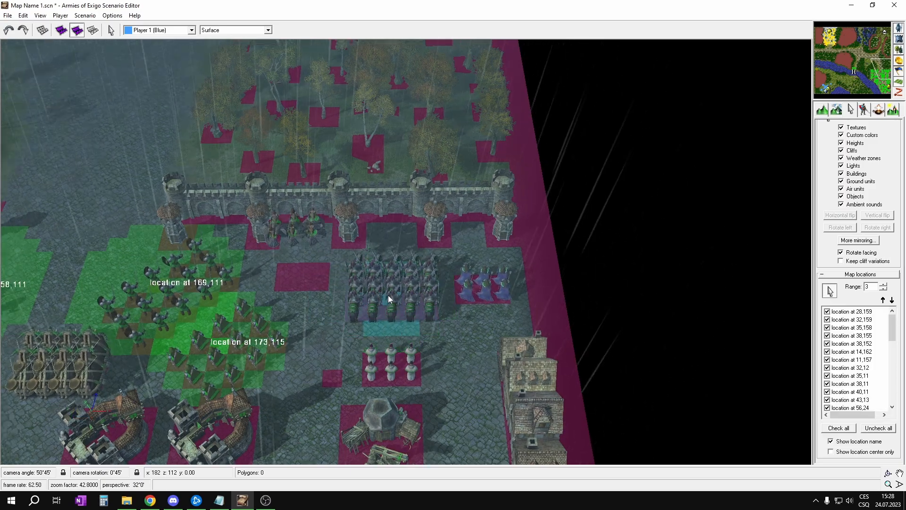
left_click(391, 298)
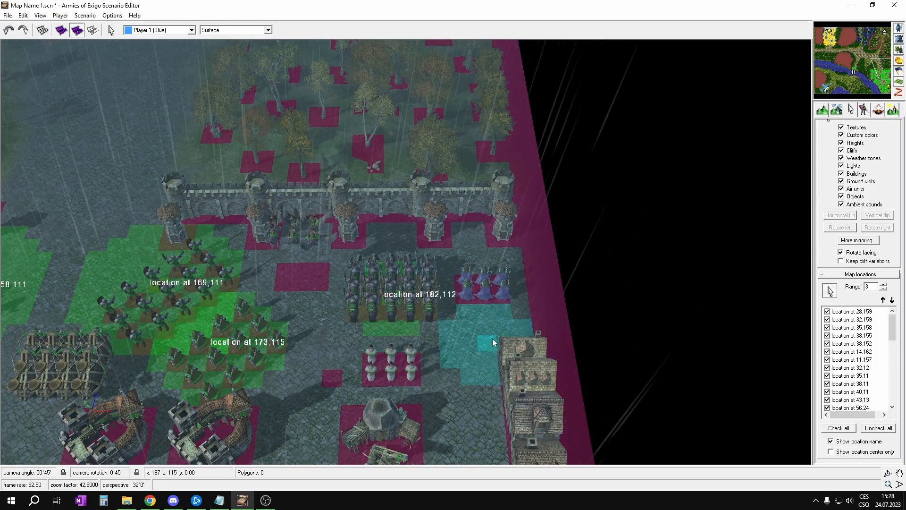
Place range 2 map locations at 158,118 and 182,116 over the two white-robed unit groups.
right_click_drag(492, 340, 694, 279)
right_click_drag(236, 300, 412, 302)
key("minus")
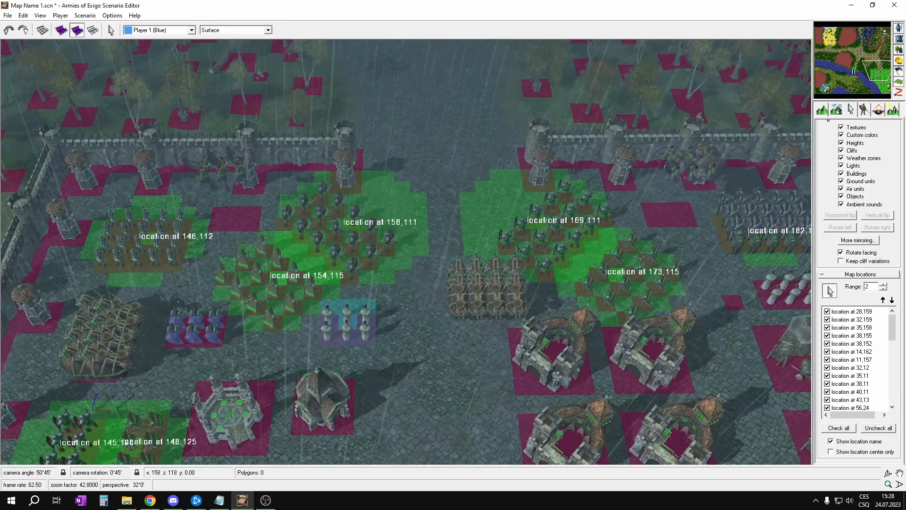
left_click(343, 324)
right_click_drag(343, 325, 557, 329)
left_click(430, 271)
Place range 2 map locations at 187,111 and 150,118 over the two blue-robed unit groups.
right_click_drag(578, 198, 298, 288)
left_click(425, 282)
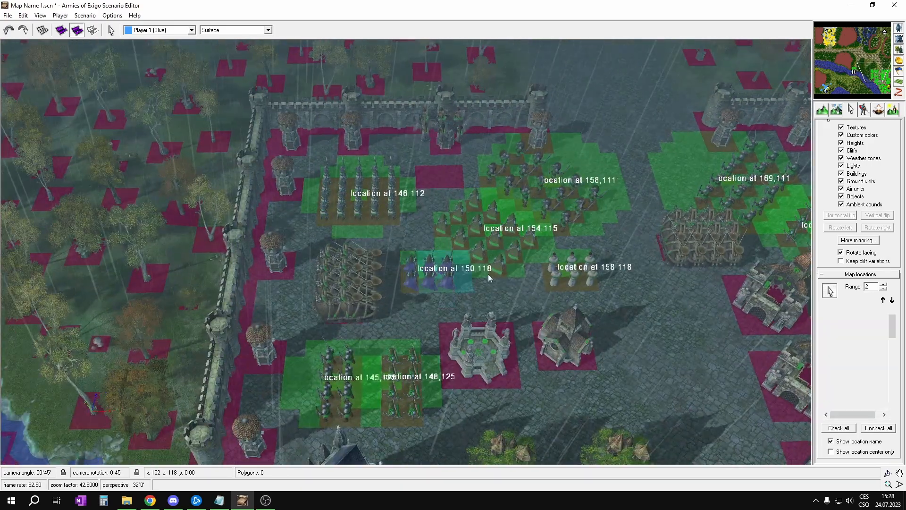
Place range 3 map locations at 145,119 and 165,116 over the two catapult blocks.
scroll(330, 283, "up", 1)
key("Right")
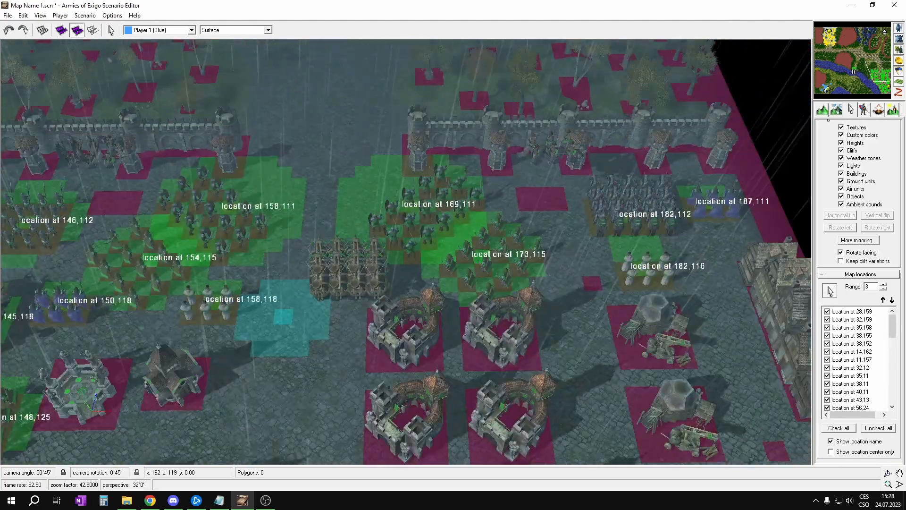
left_click(282, 270)
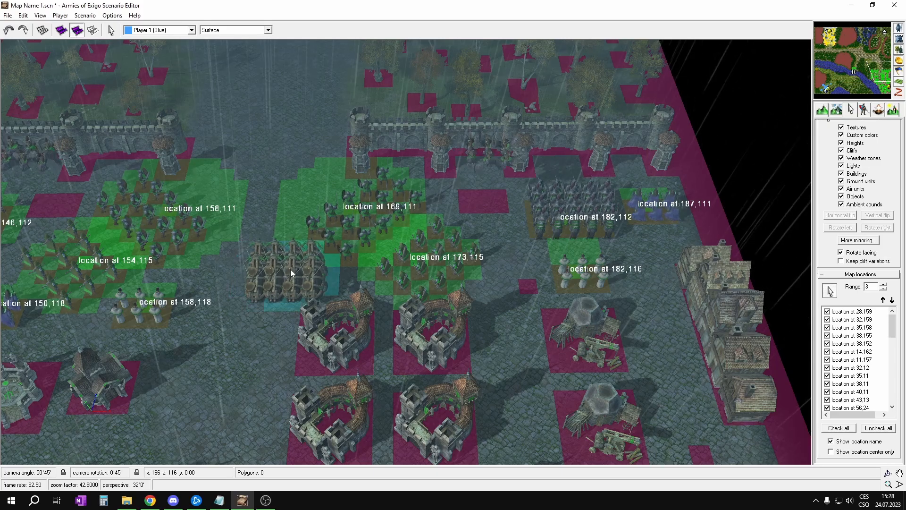
Place range 2 map locations at 177,110, 151,110 and 155,139 beside the three remaining unit groups.
key("Right")
key("Up")
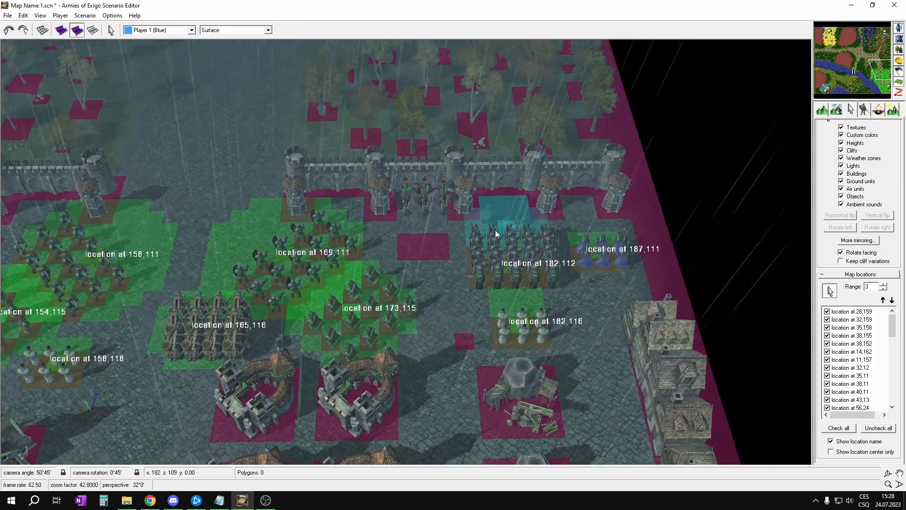
scroll(423, 240, "down", 1)
key("Left")
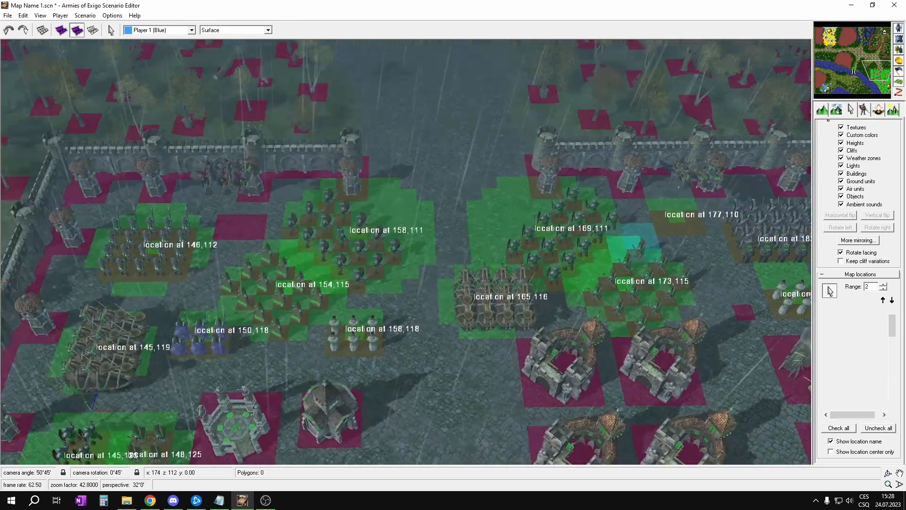
key("Down")
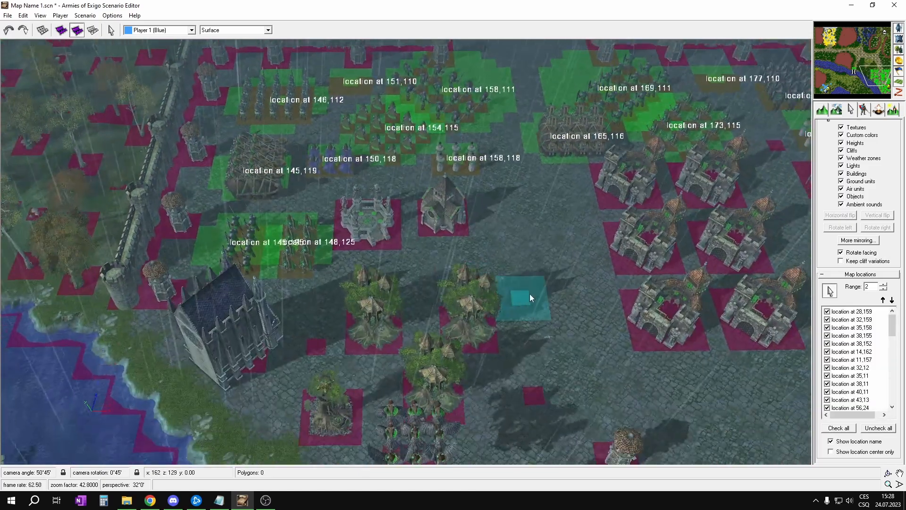
Look over the Empire base's unit groups to check that each has a map location.
key("Up")
key("Right")
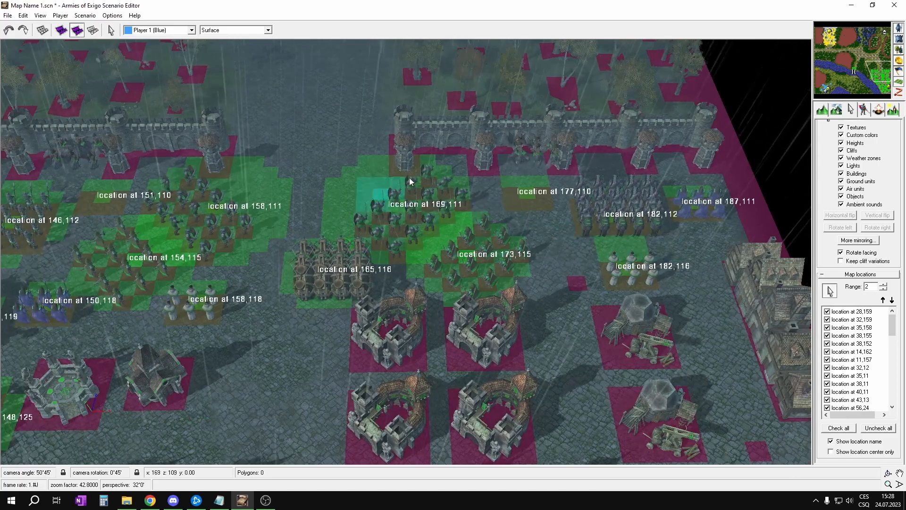
key("Left")
key("Up")
key("Right")
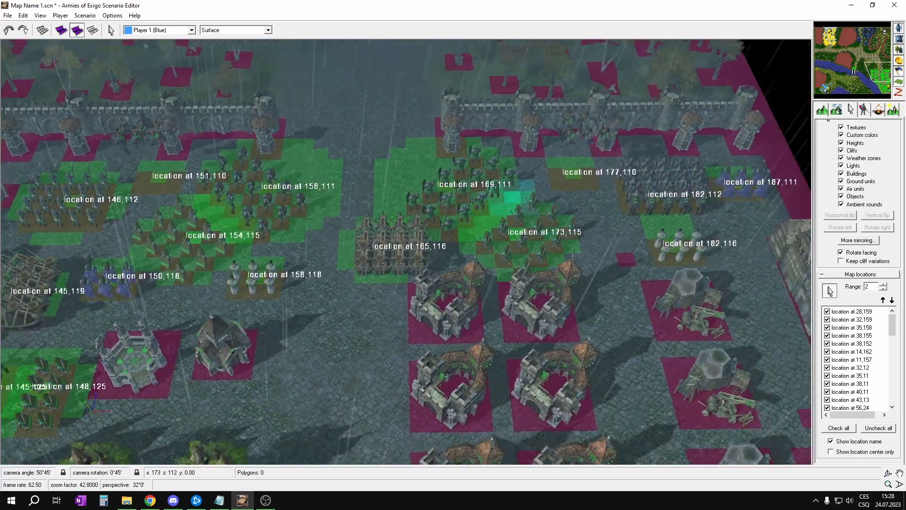
key("Left")
key("Up")
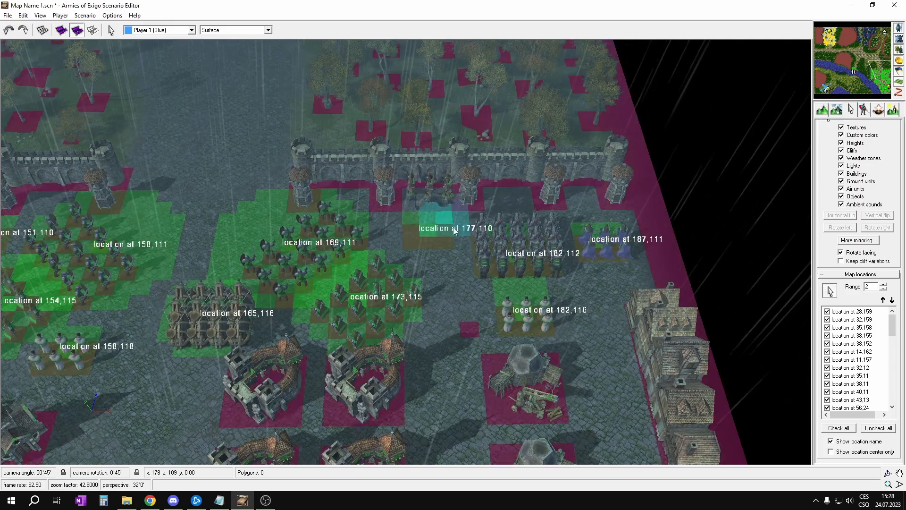
key("Left")
key("Down")
Rename the locations at 169,111 and 158,111 as "Empire Defense 1 - Swordsmans 1" and "Empire Defense 1 - Swordsmans 2".
scroll(867, 338, "down", 10)
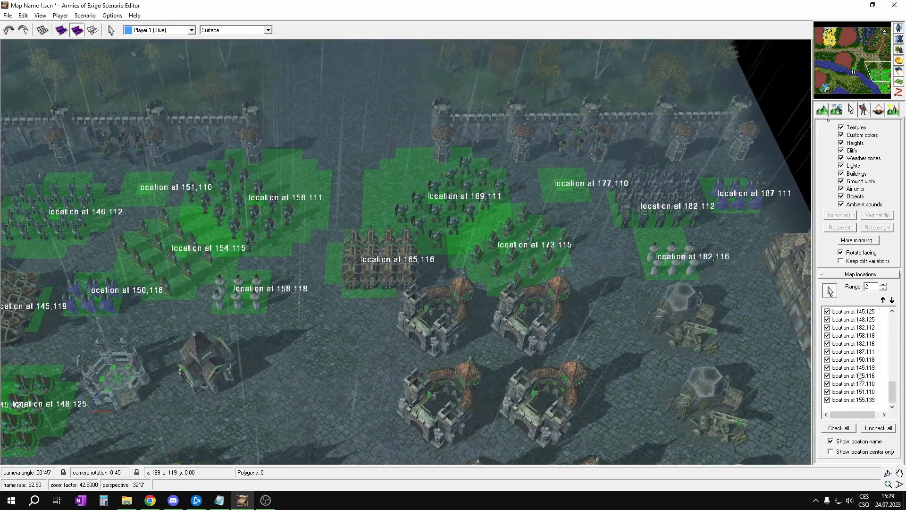
left_click(854, 367)
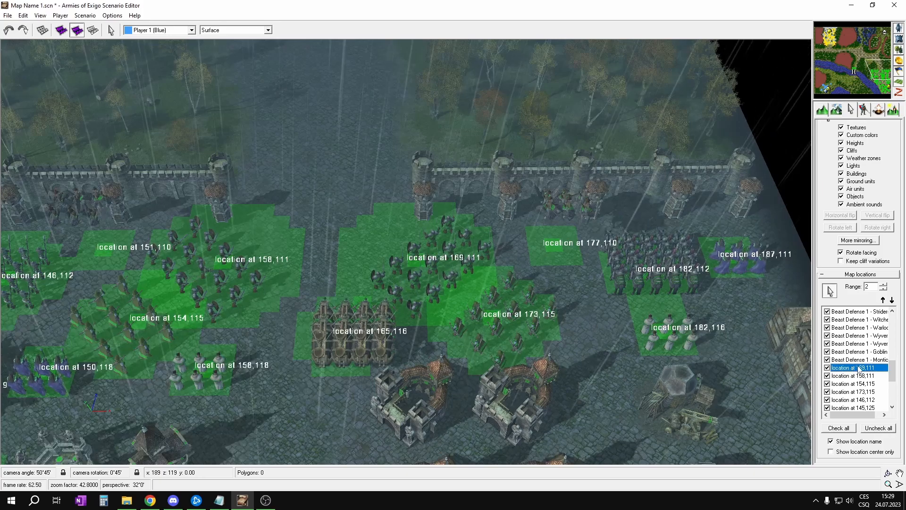
left_click(855, 367)
type("Beast Defense 1 -")
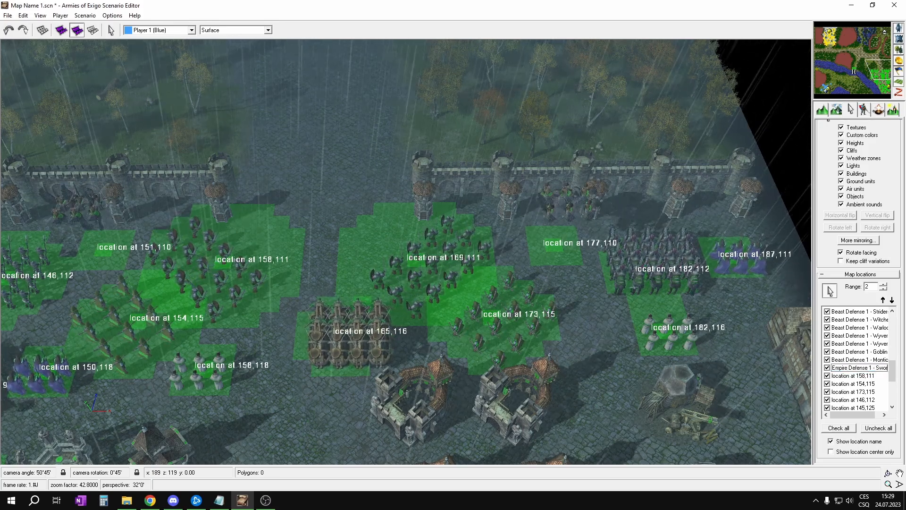
left_click(880, 367)
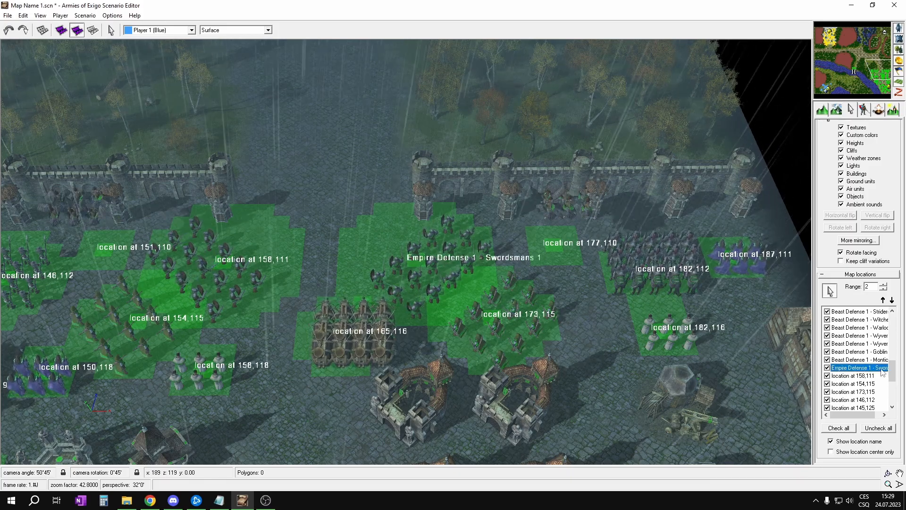
left_click(863, 376)
left_click(863, 376)
type("Empire Defense 1 -")
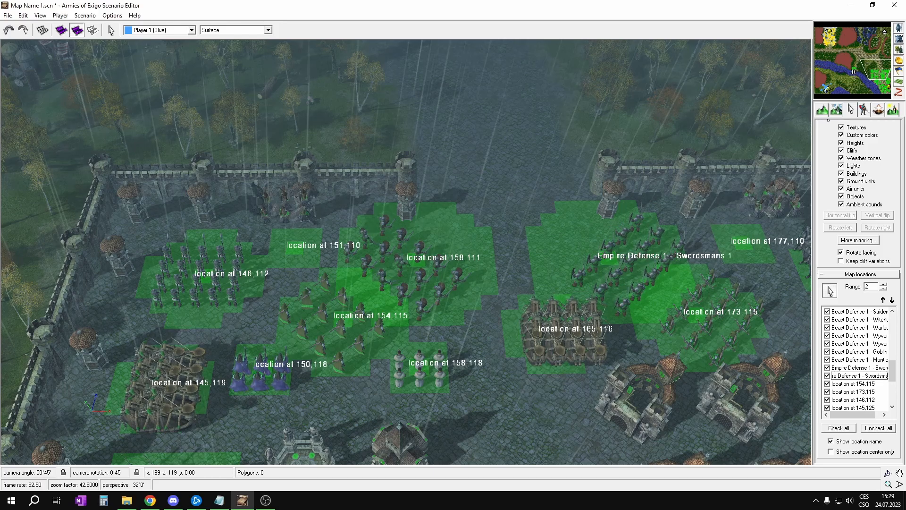
Rename the locations at 154,115 and 173,115 as "Empire Defense 1 - Elf Rangers 1" and "Empire Defense 1 - Elf Rangers 2".
left_click(858, 384)
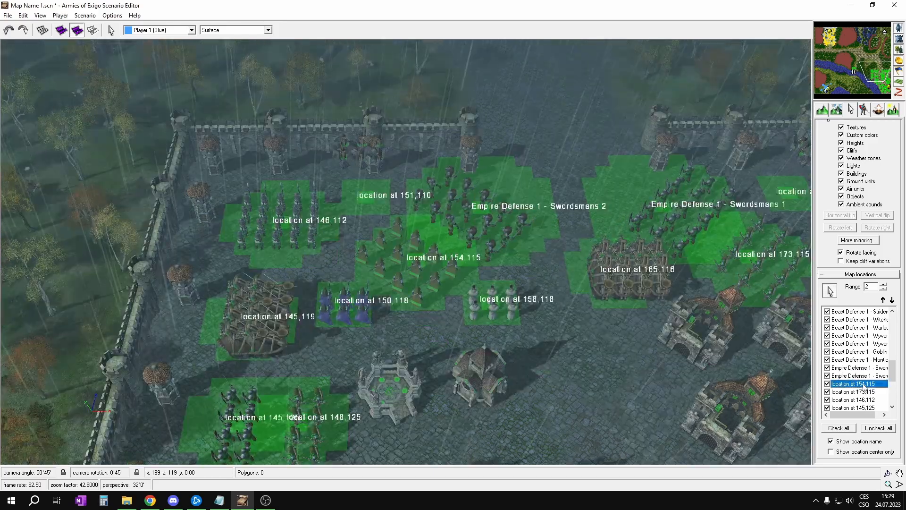
left_click(863, 384)
type("Empire Defense 1 -")
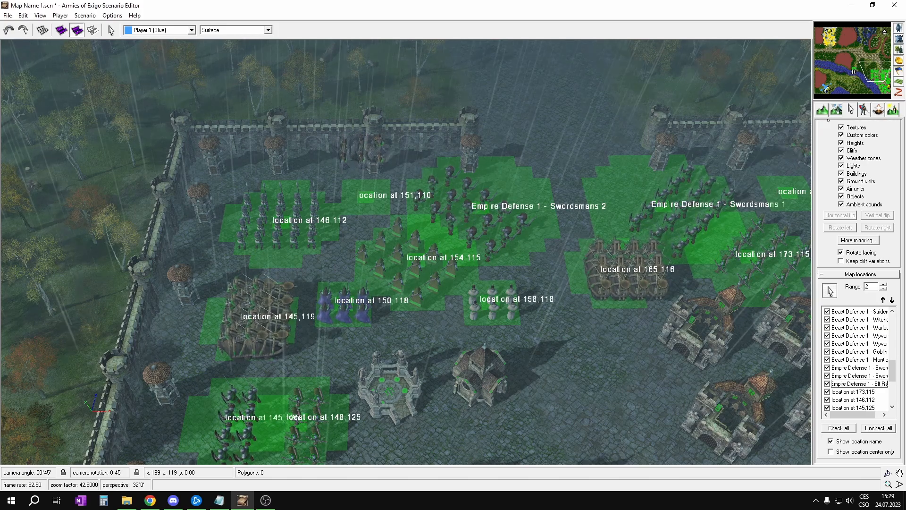
left_click(872, 392)
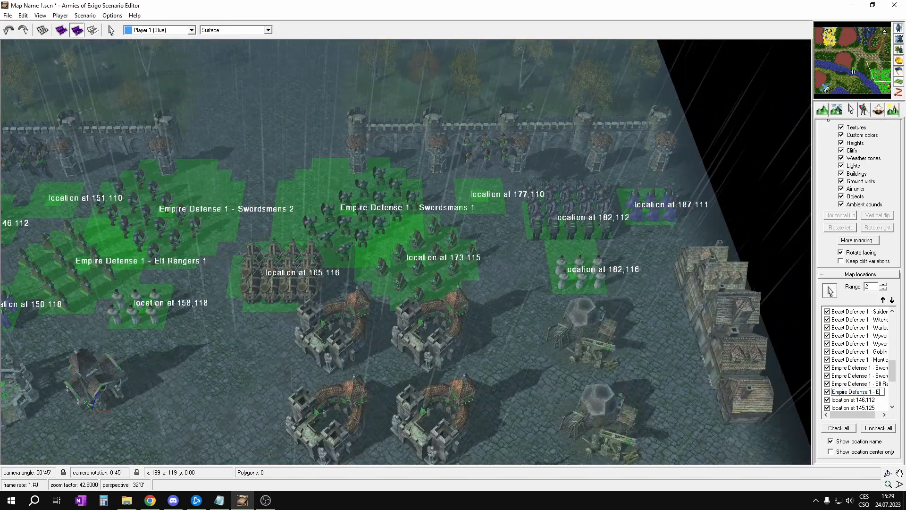
Rename the location at 146,112 as "Empire Defense 1 - Pikemans".
left_click(873, 400)
type("Empire Defense 1 -")
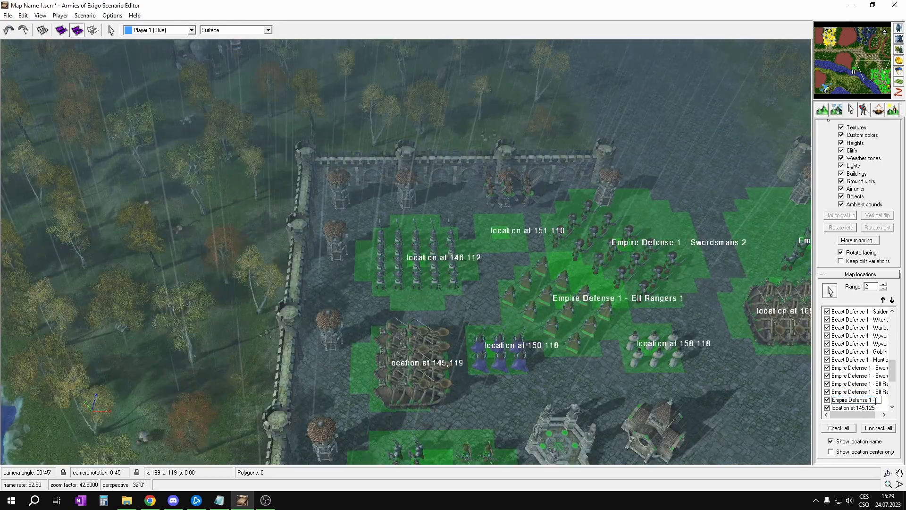
type("Pikemans")
key("Return")
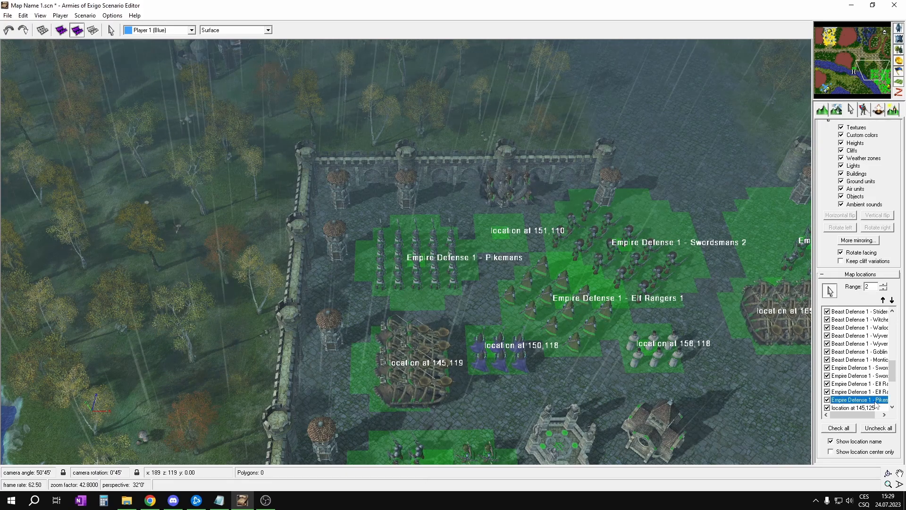
Rename the location at 145,125 as "Empire Defense 1 - Swordmans 3".
left_click(862, 408)
left_click(863, 409)
type("Empire Defense 1 -")
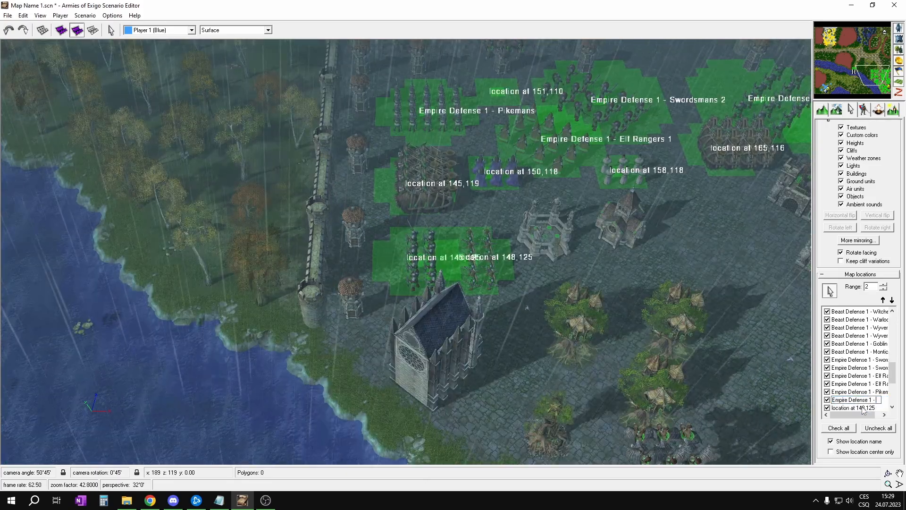
type("Swordmans 3")
key("Return")
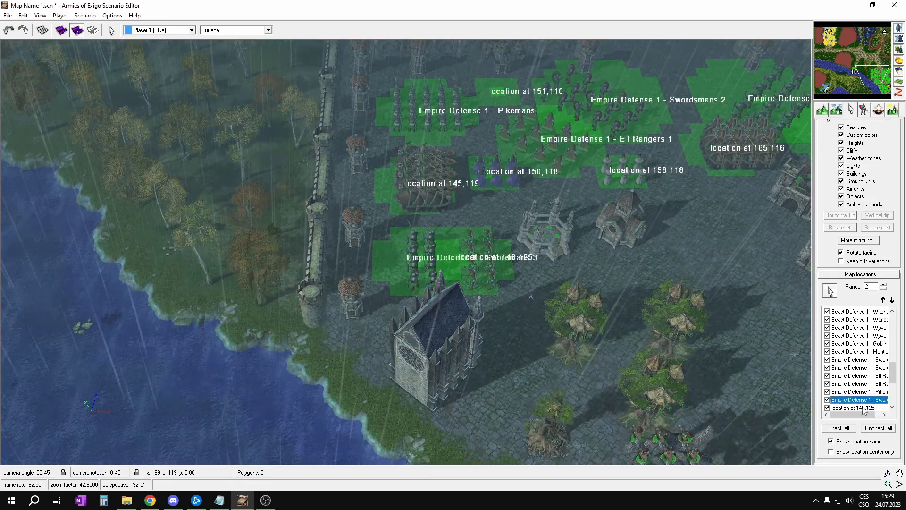
Rename the location at 148,125 as "Empire Defense 1 - Rangers 3".
left_click(856, 408)
left_click(857, 407)
type("Empire Defense 1 -")
type("Rangers")
key("Return")
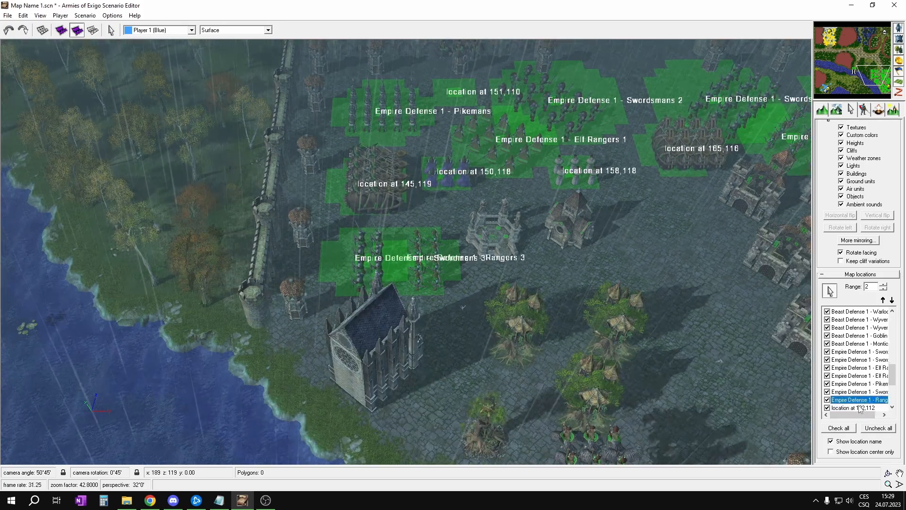
Rename the location at 182,112 as "Empire Defense 1 - Knights".
left_click(865, 408)
left_click(866, 408)
type("Empire Defense 1 -")
type("Knights")
key("Return")
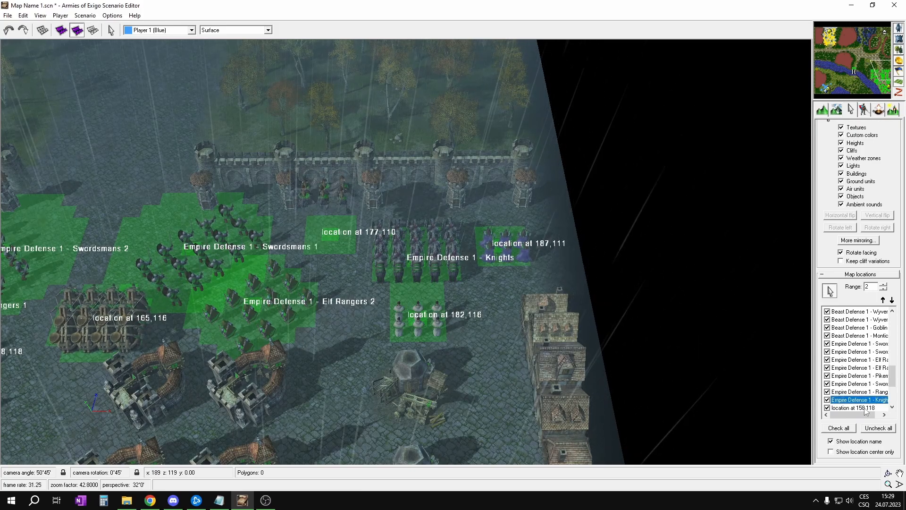
Rename the location at 158,118 as "Empire Defense 1 - Priests 1".
scroll(863, 401, "down", 2)
left_click(866, 359)
left_click(866, 359)
type("Empire Defense 1 -")
type("Priests 1")
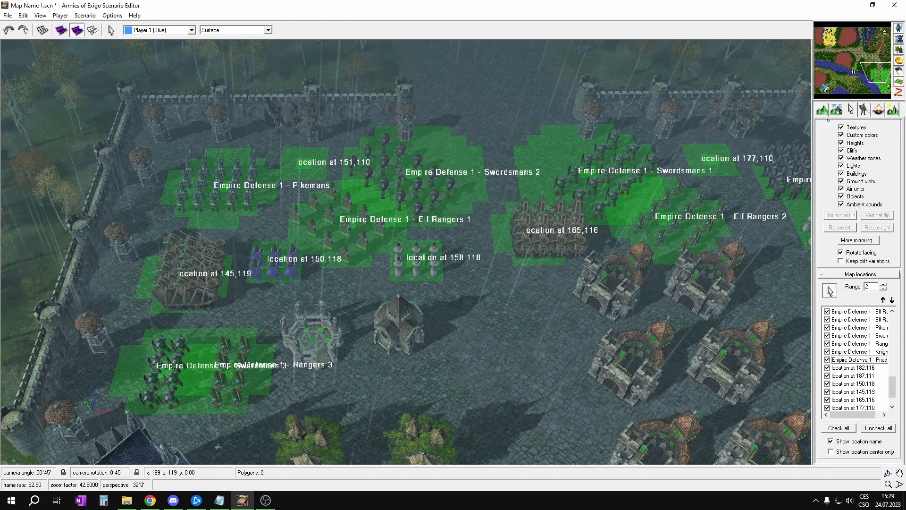
key("Return")
Rename the location at 182,116 as "Empire Defense 1 - Priests 2".
left_click(864, 367)
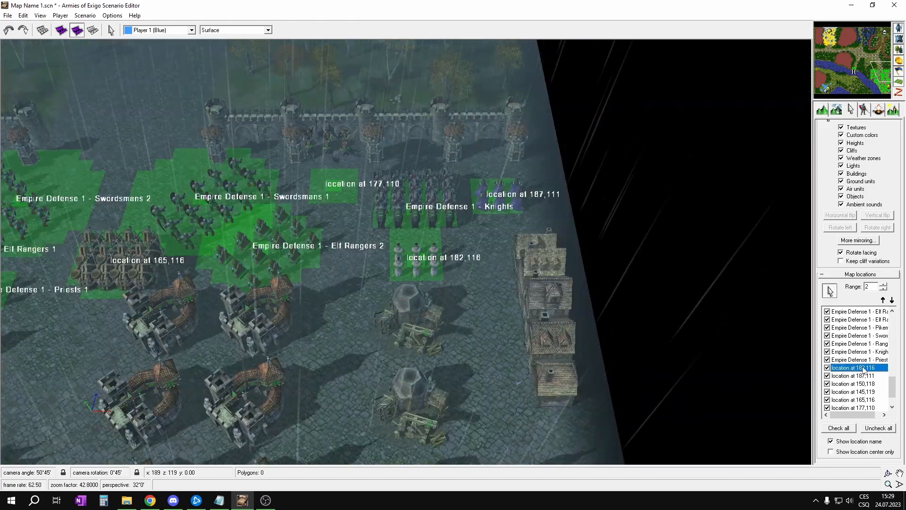
left_click(864, 367)
type("Empire Defense 1 -")
type("Priests 2")
key("Return")
Rename the locations at 187,111 and 150,118 as "Empire Defense 1 - Mages 1" and "Empire Defense 1 - Mages 2".
left_click(859, 376)
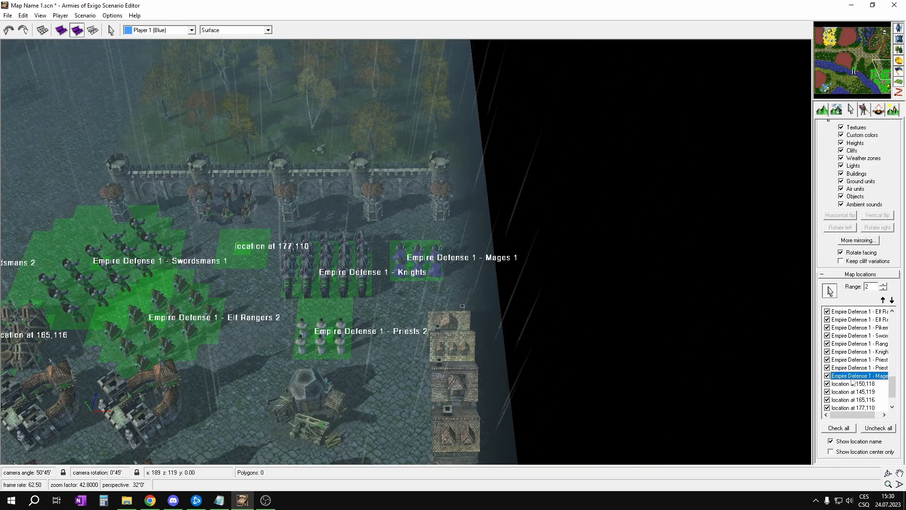
left_click(851, 384)
left_click(851, 384)
type("Empire Defense 1 -")
type("Mages 2")
key("Return")
Rename the location at 145,119 as "Empire Defense 1 - Catapults 1".
left_click(855, 391)
left_click(855, 391)
type("Empire Defense 1 -")
type("Catap")
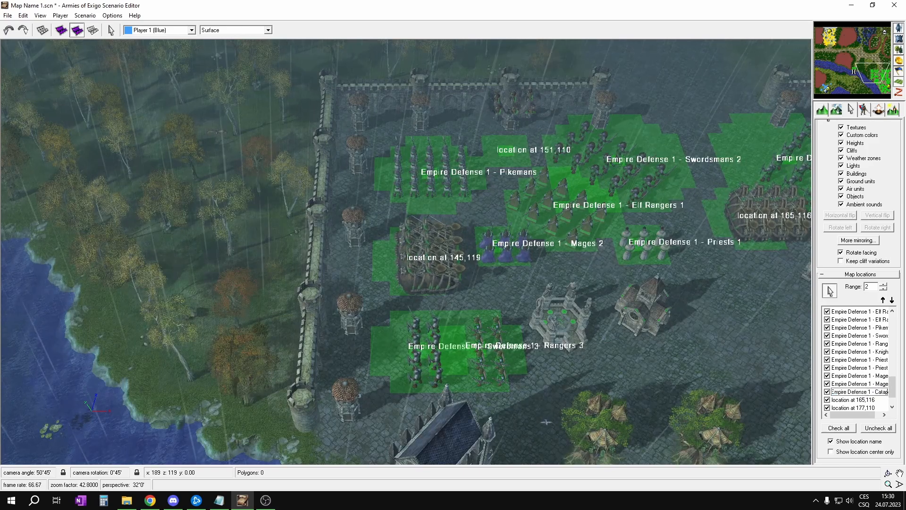
type("ults 1")
key("Return")
Rename the location at 165,116 as "Empire Defense 1 - Catapults 2".
left_click(855, 399)
left_click(855, 400)
type("Empire Defense 1 -")
type("Catap")
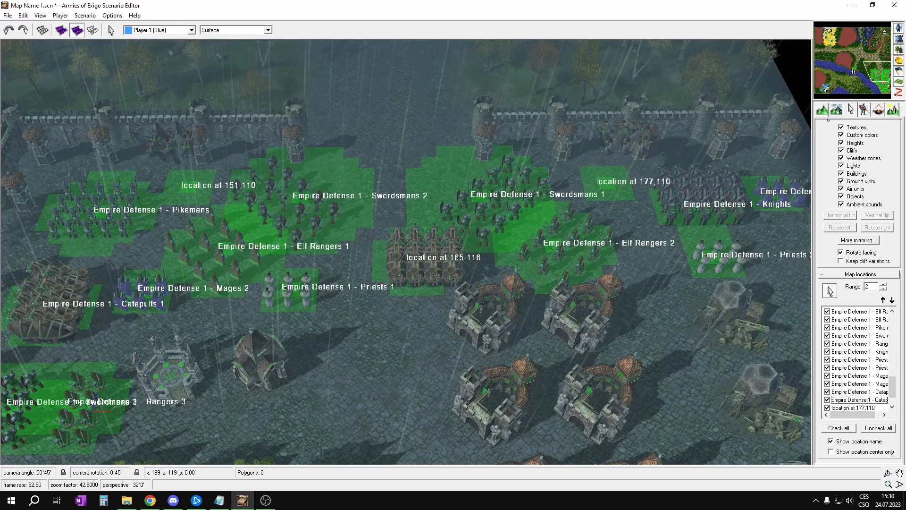
type("ults 2")
Check the type of the unit by the wall near location 177,110 and rename that location as "Empire Defense 1 - Valkyrie 1".
left_click(859, 407)
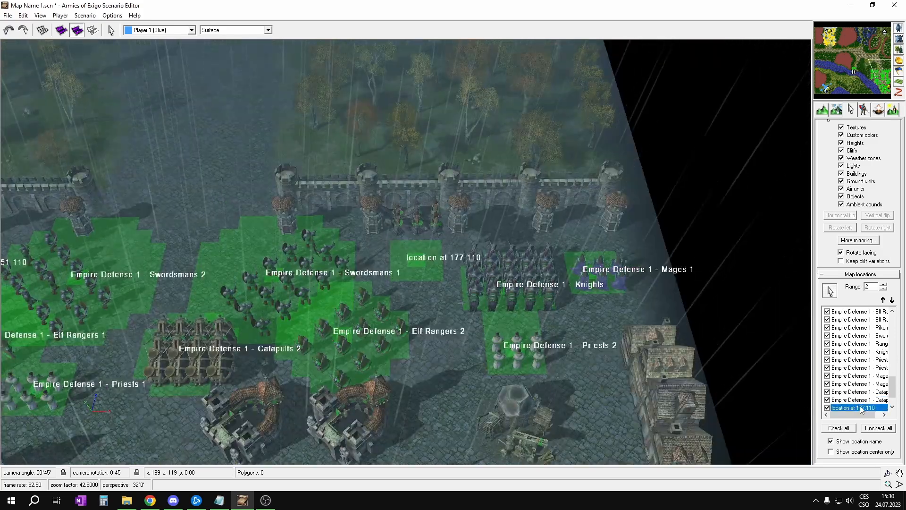
right_click(506, 269)
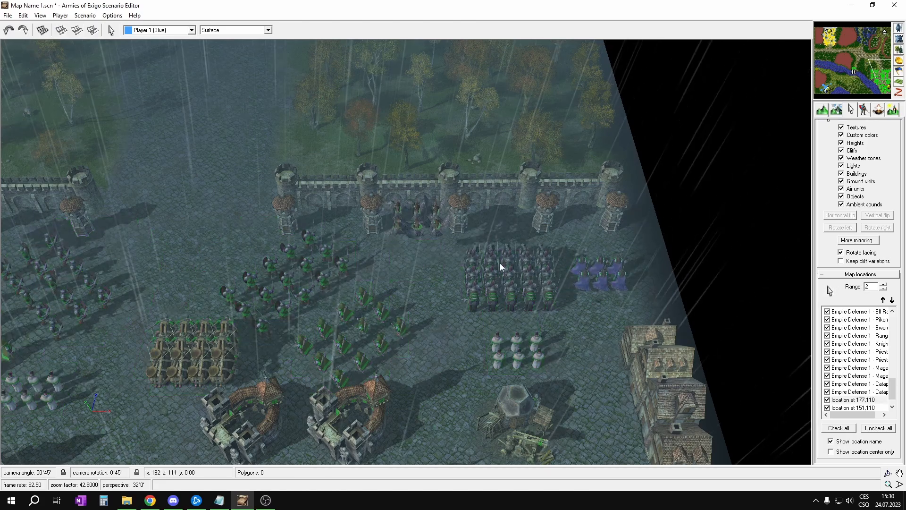
double_click(436, 228)
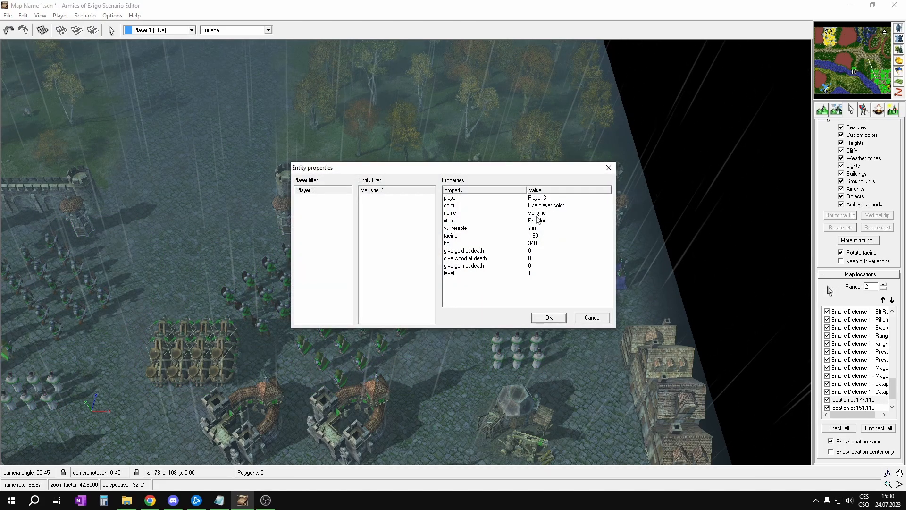
left_click(608, 168)
left_click(868, 400)
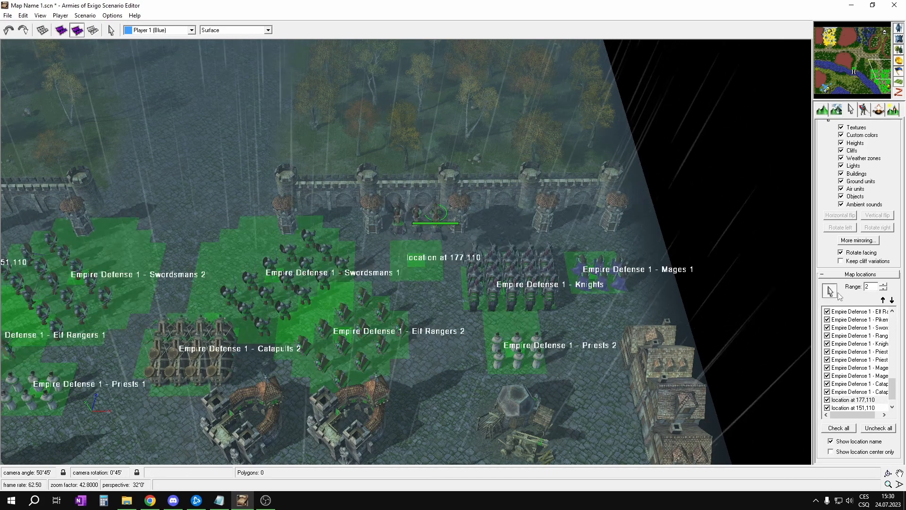
left_click(868, 400)
type("Empire Defense 1 -")
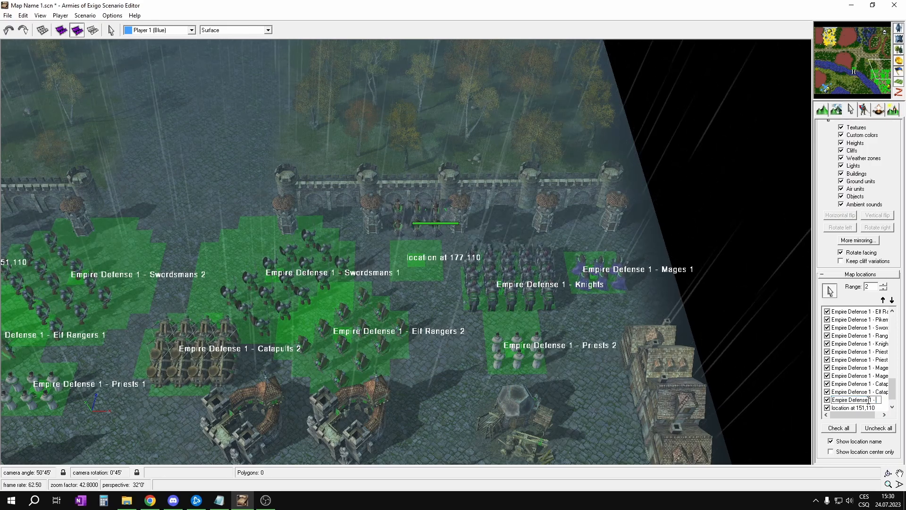
type(" Valkyrie 1")
key("Return")
Rename the location at 151,110 as "Empire Defense 1 - Valkyrie 2".
left_click(861, 408)
left_click(863, 409)
type("Empire Defense 1 - Valkyrie 2")
key("Return")
Rename the location at 155,139 as "Empire Defense 1 - Valkyrie 3".
left_click(870, 400)
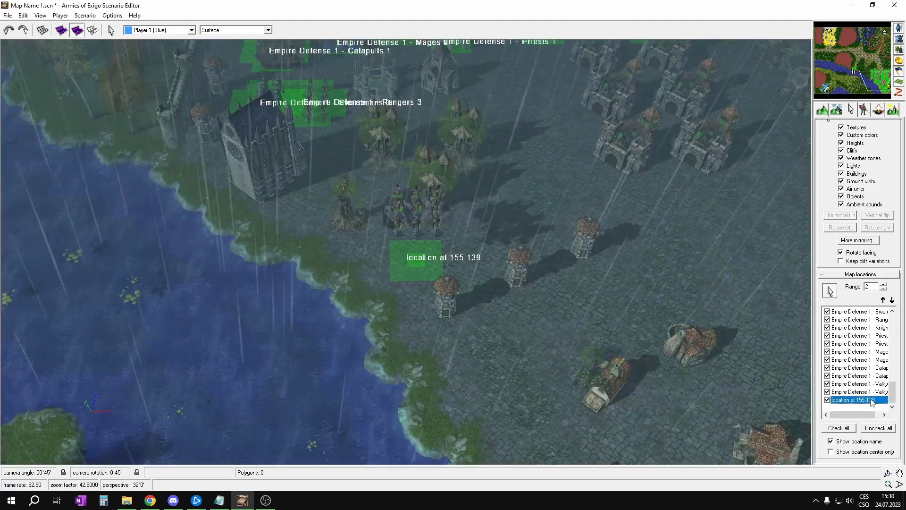
left_click(870, 400)
type("Empire Defense 1 - Valkyrie 3")
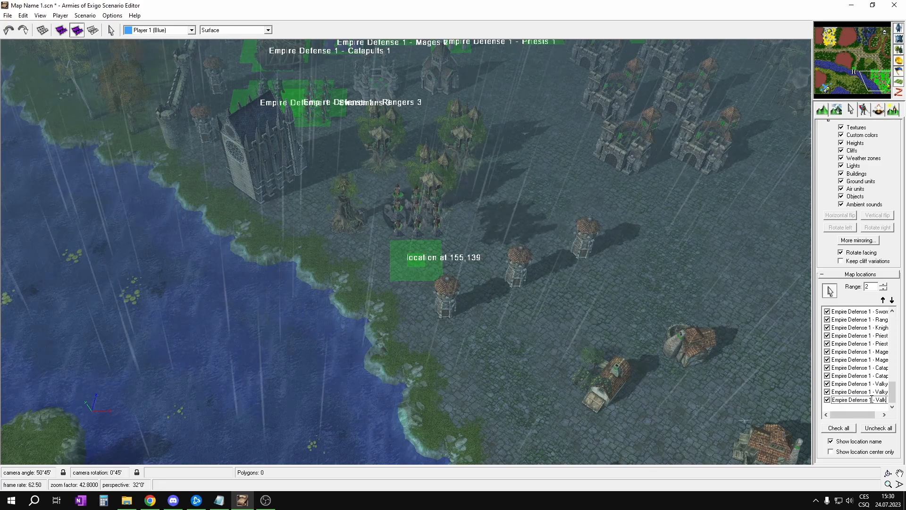
key("Return")
Look over the named Empire defense locations, leave location editing and save the scenario.
middle_click_drag(681, 156, 639, 296)
middle_click_drag(477, 226, 653, 233)
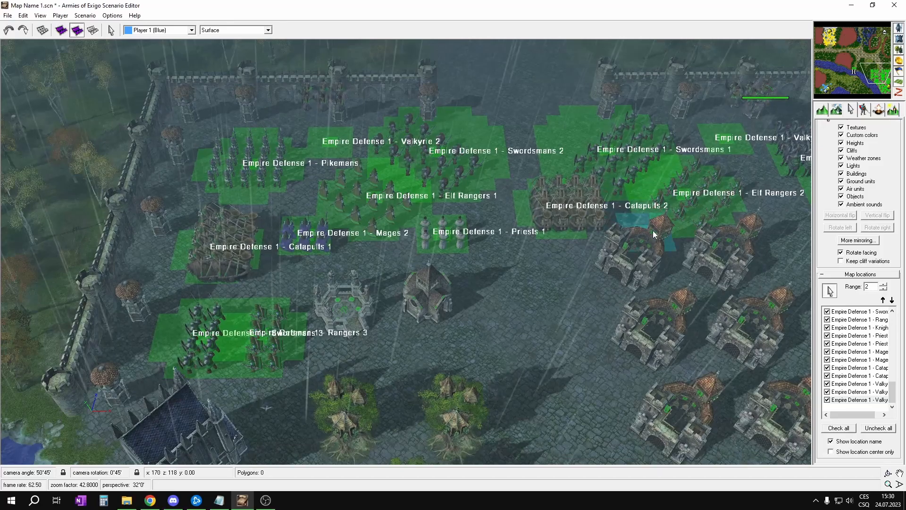
middle_click_drag(755, 124, 664, 208)
middle_click_drag(778, 259, 679, 255)
middle_click_drag(572, 215, 621, 212)
middle_click_drag(383, 217, 476, 219)
key("Escape")
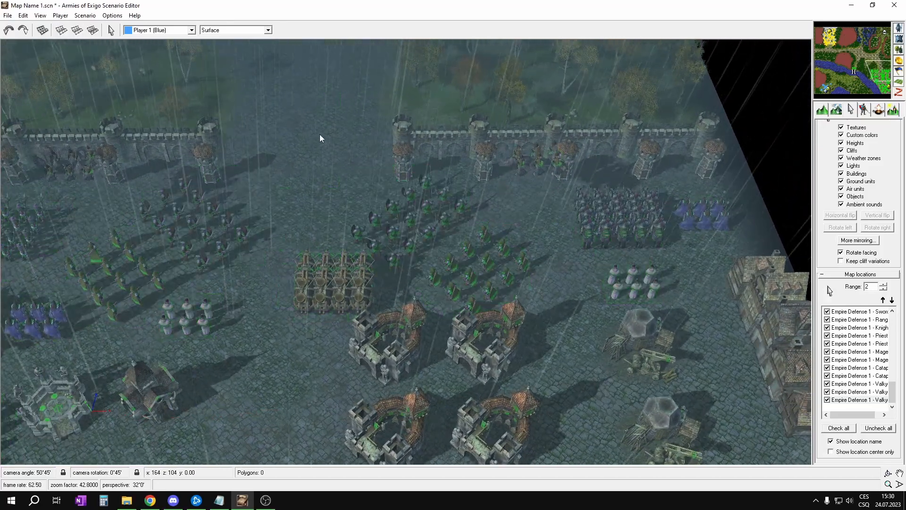
middle_click_drag(254, 158, 400, 158)
key("ctrl+s")
middle_click_drag(545, 231, 546, 188)
middle_click_drag(475, 205, 562, 255)
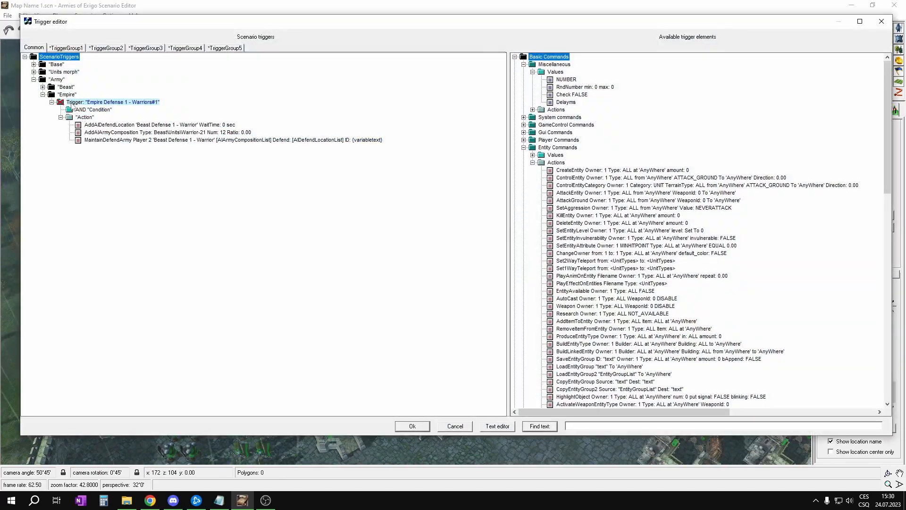
Rename the trigger in the Empire army group as "Empire Defense 1 - Swordsmans 1".
left_click(180, 132)
left_click(181, 140)
left_click(140, 102)
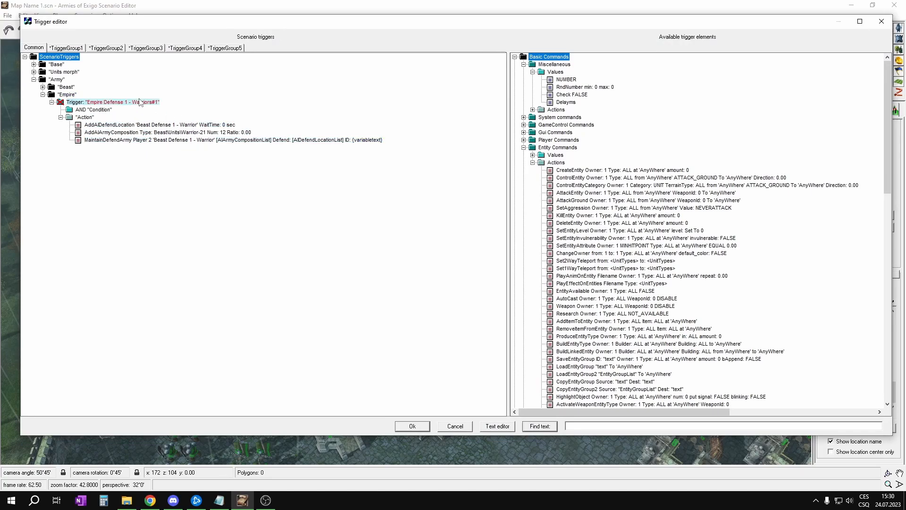
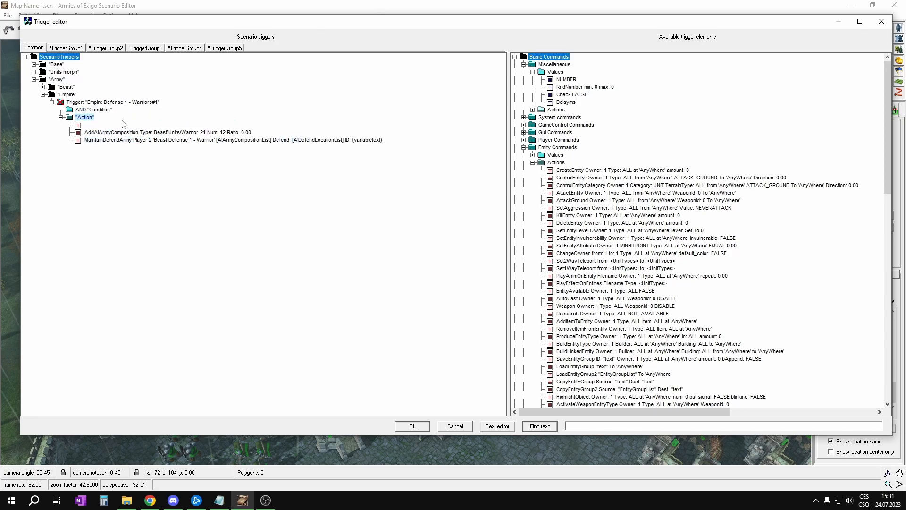
left_click(88, 117)
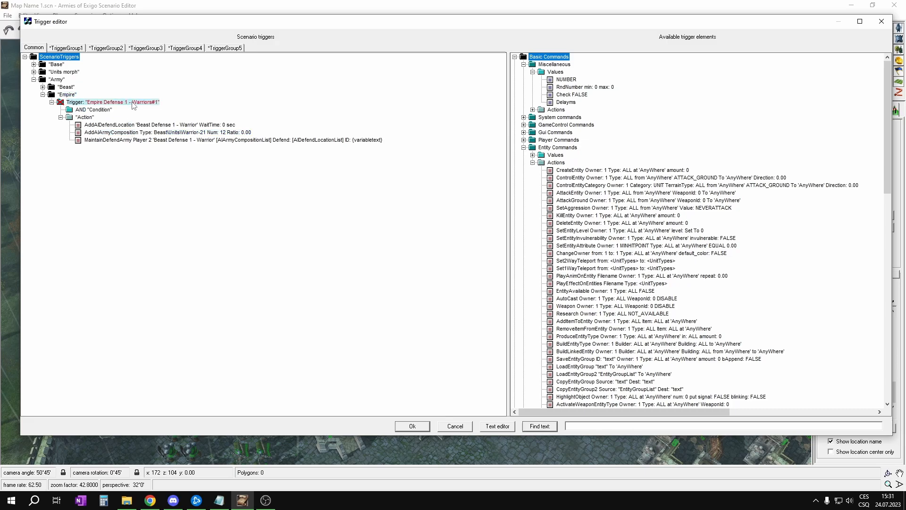
double_click(128, 103)
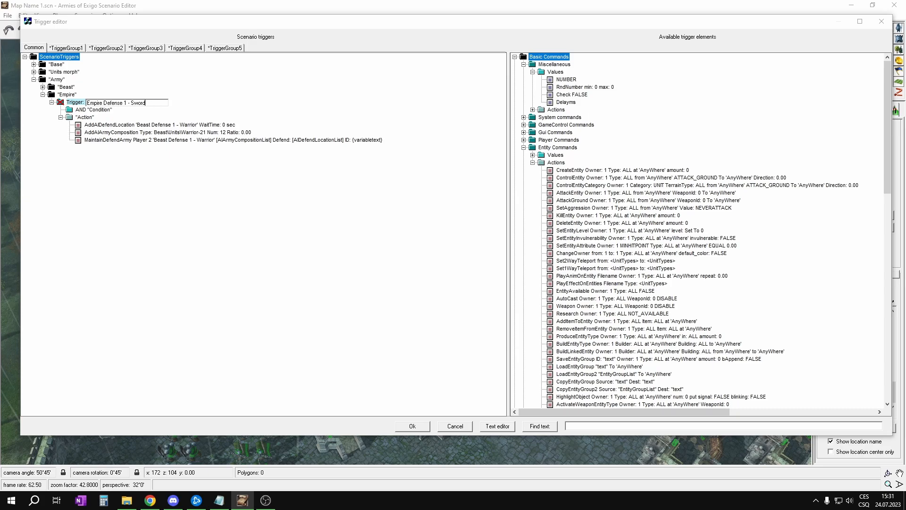
key("Return")
Set the Swordsmans 1 trigger's army composition type to Empire Swordsman and its AddAIDefendLocation to 'Empire Defense 1 - Swordsmans 1'.
left_click(183, 132)
left_click(373, 124)
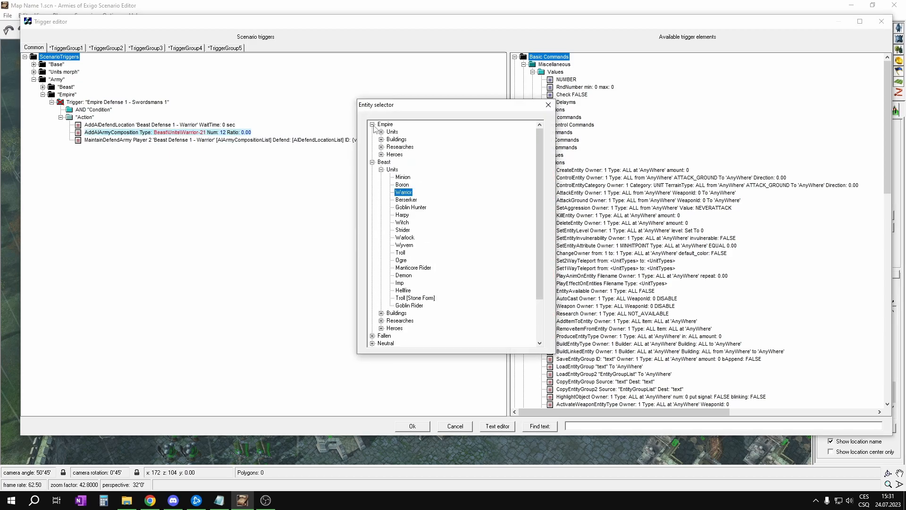
left_click(381, 132)
double_click(408, 147)
left_click(173, 125)
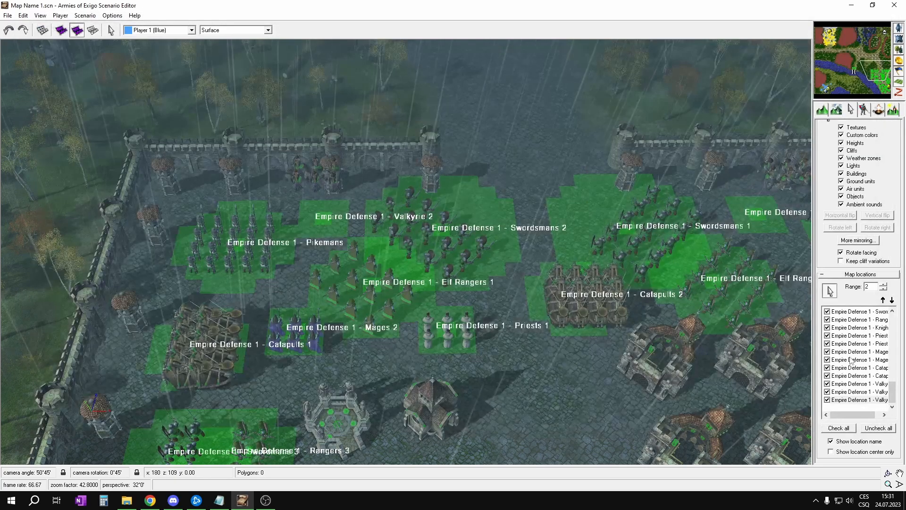
double_click(869, 322)
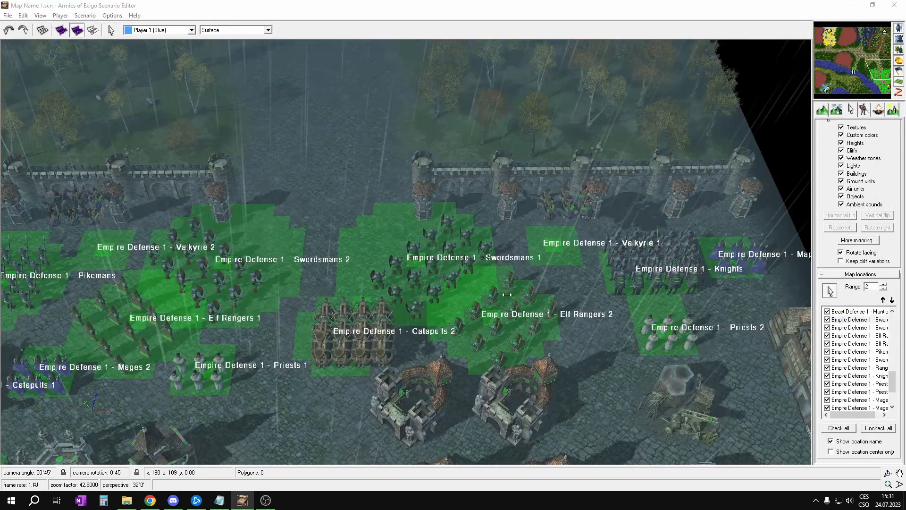
key("ctrl+t")
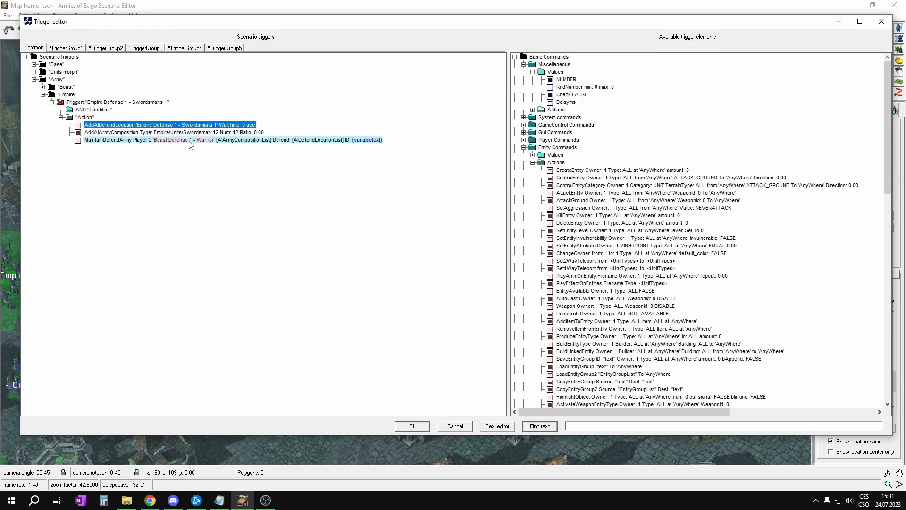
Set the trigger's MaintainDefendArmy action to Player 3 with the location 'Empire Defense 1 - Swordsmans 1'.
left_click(150, 141)
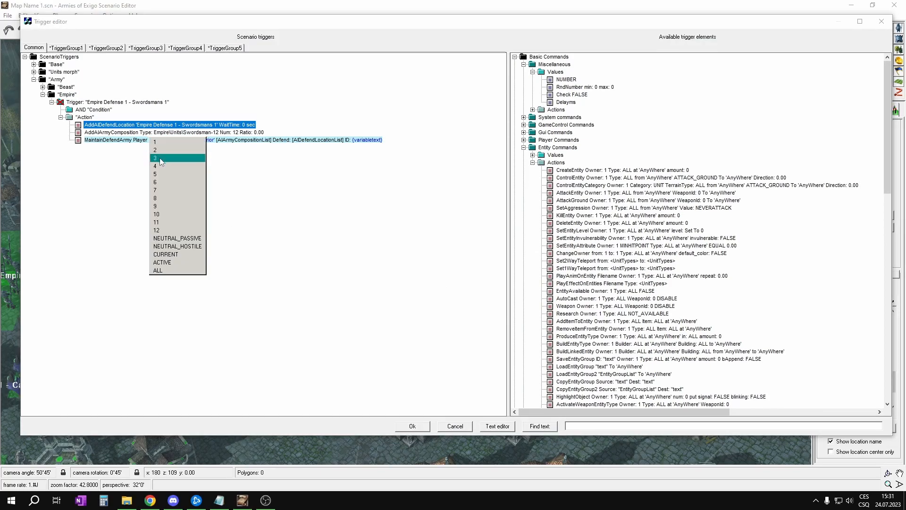
left_click(160, 158)
left_click(199, 141)
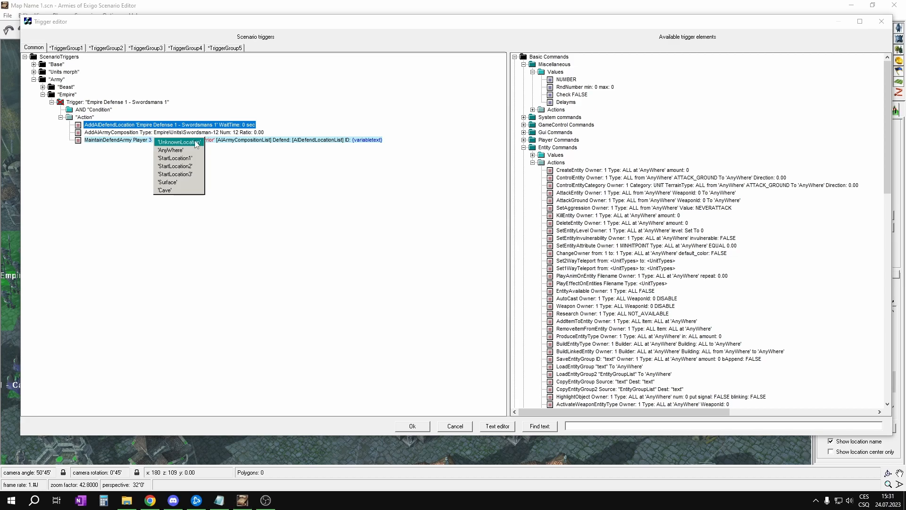
key("Escape")
key("Escape")
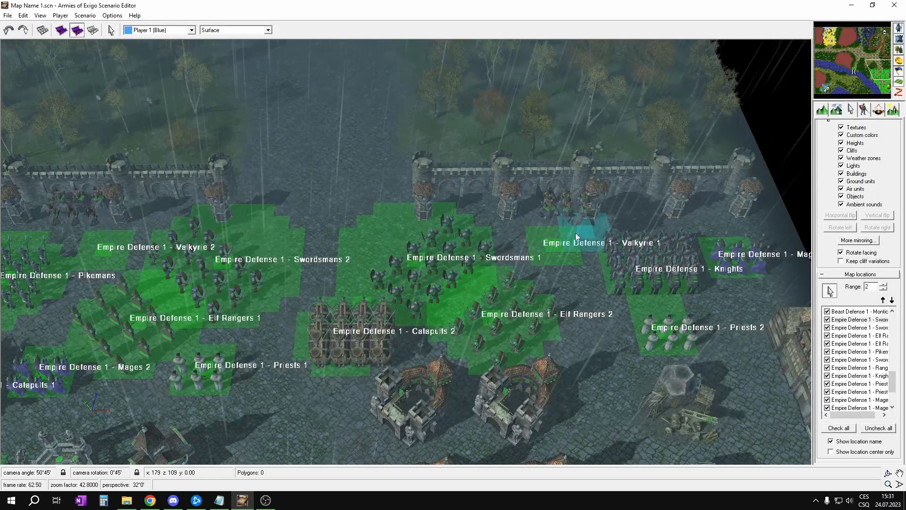
scroll(567, 251, "up", 3)
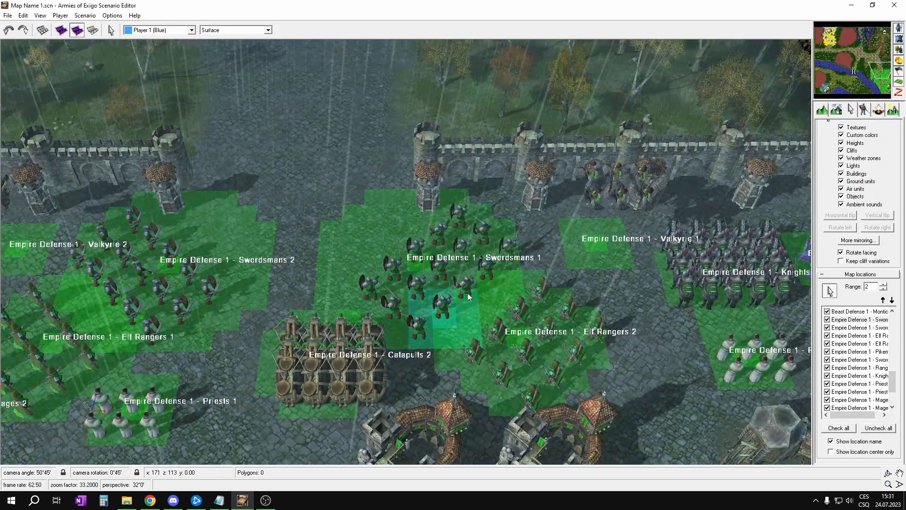
double_click(464, 258)
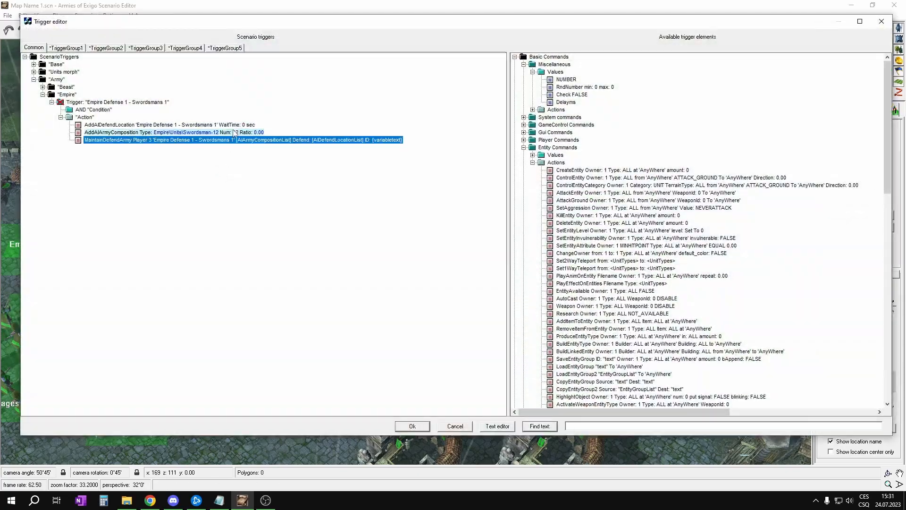
Set the number of Swordsman units in the Swordsmans 1 army composition to 15.
left_click(234, 133)
type("15")
key("Return")
Duplicate the Swordsmans 1 trigger within the Empire group and name the copy "Empire Defense 1 - Swordsmans 2".
left_click(60, 102)
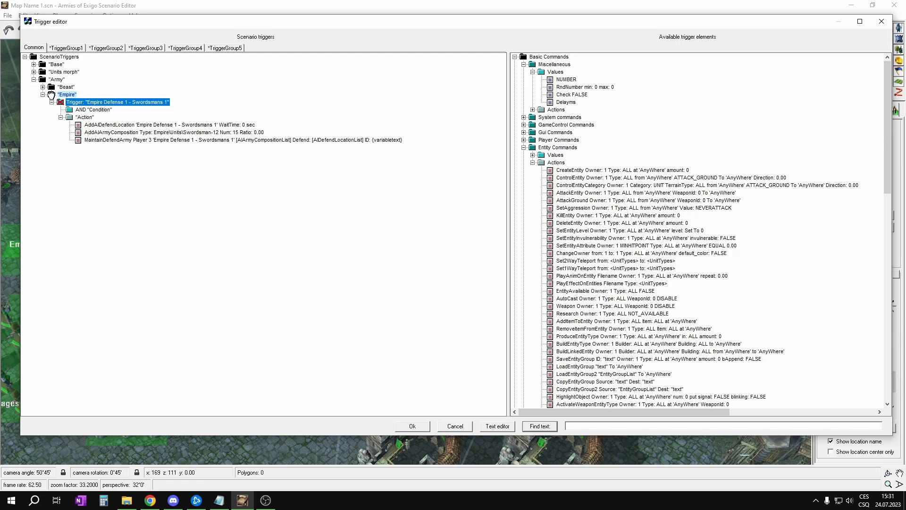
left_click_drag(60, 102, 147, 155)
left_click(164, 148)
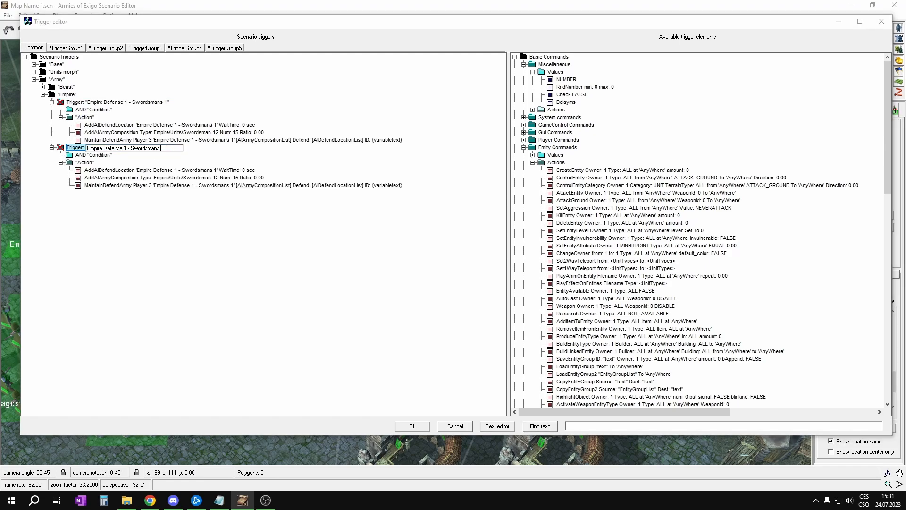
type("2")
key("Return")
Set both the AddAIDefendLocation and MaintainDefendArmy locations of the Swordsmans 2 trigger to 'Empire Defense 1 - Swordsmans 2'.
right_click(137, 170)
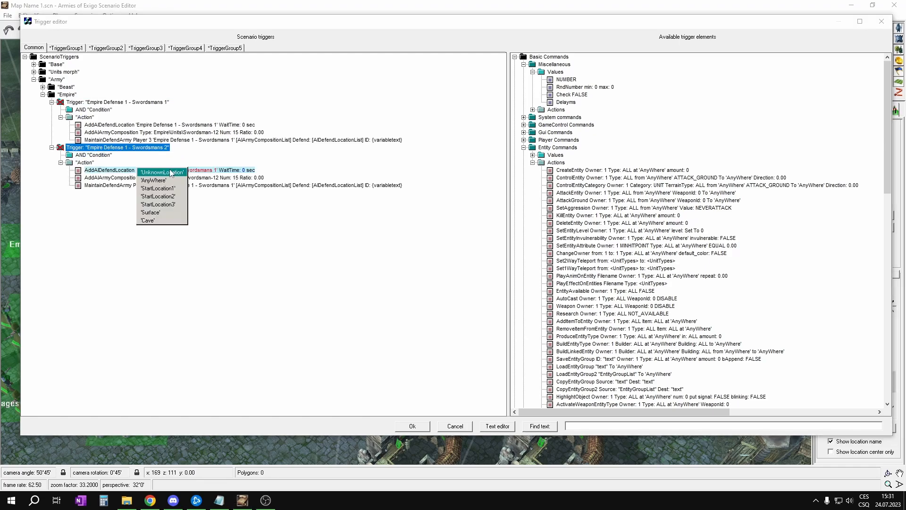
left_click(175, 173)
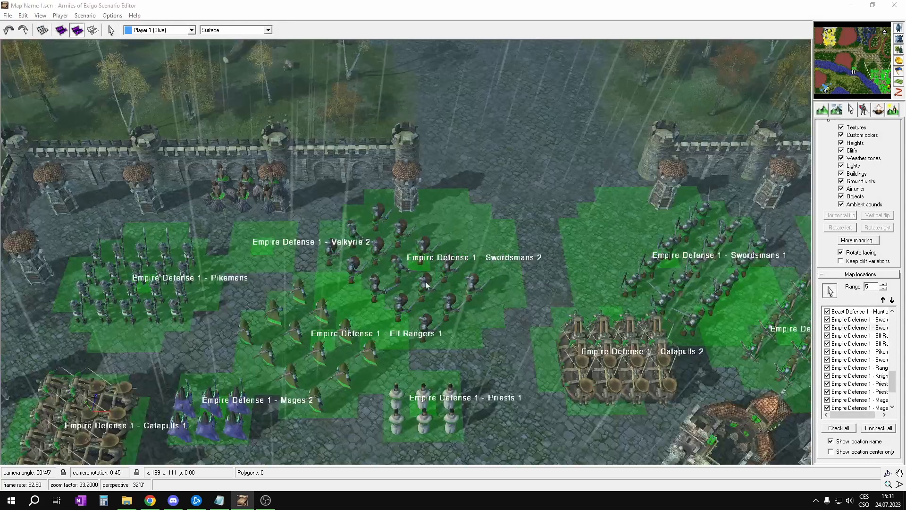
left_click(205, 200)
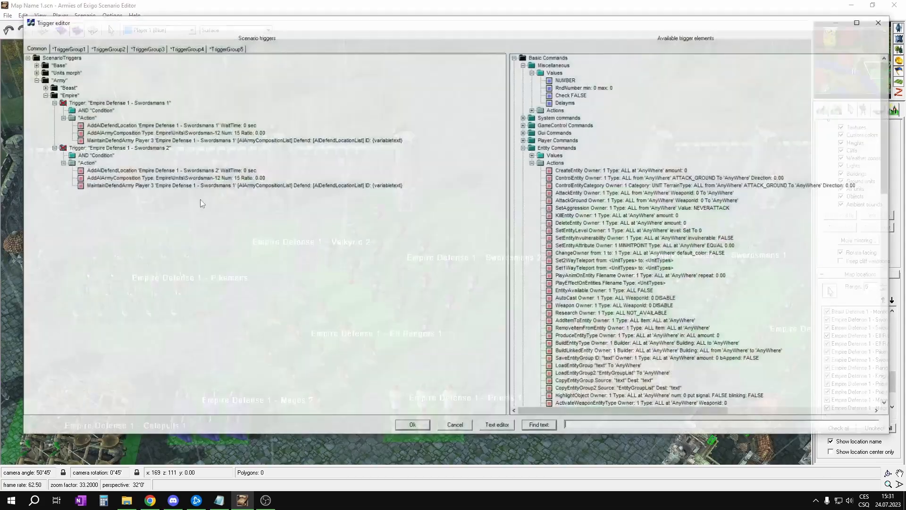
right_click(160, 186)
left_click(182, 191)
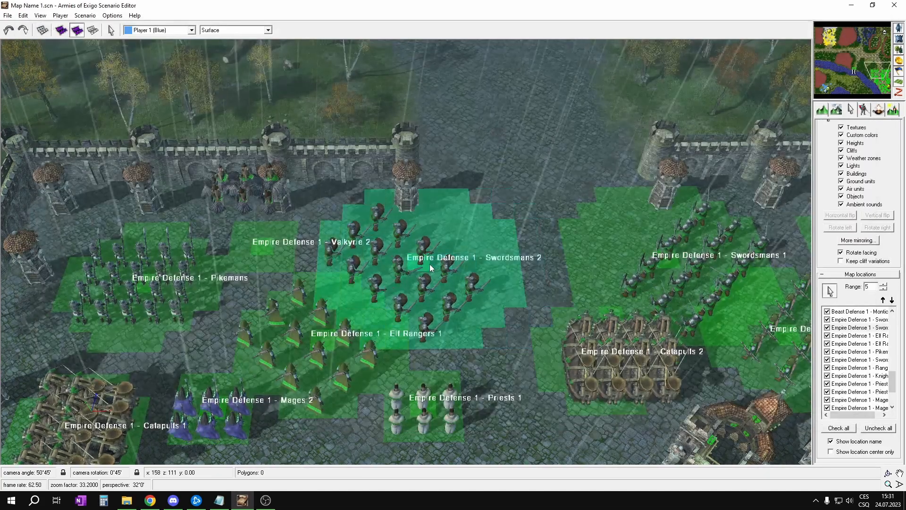
left_click(426, 263)
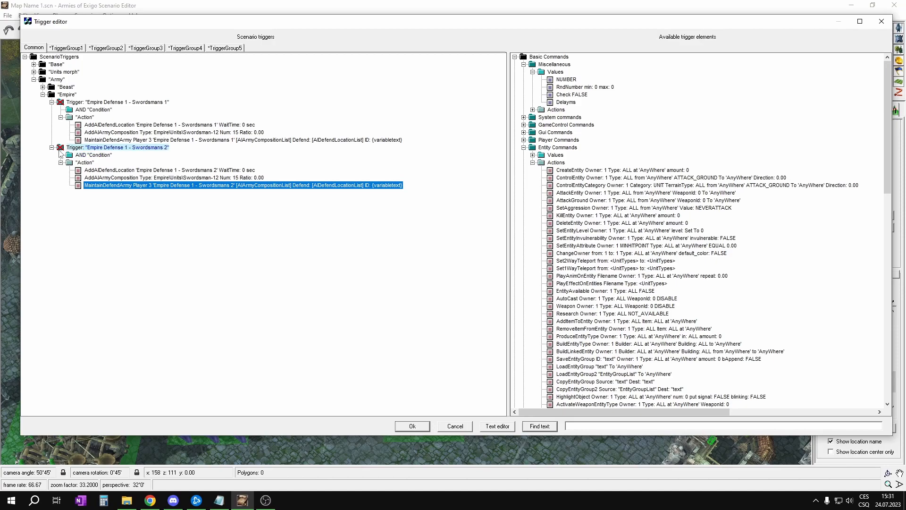
Duplicate the Swordsmans 2 trigger within the Empire group and name the copy "Empire Defense 1 - Elf Rangers 1".
left_click(59, 150)
key("ctrl+c")
left_click(55, 96)
key("ctrl+v")
left_click(169, 193)
left_click(172, 193)
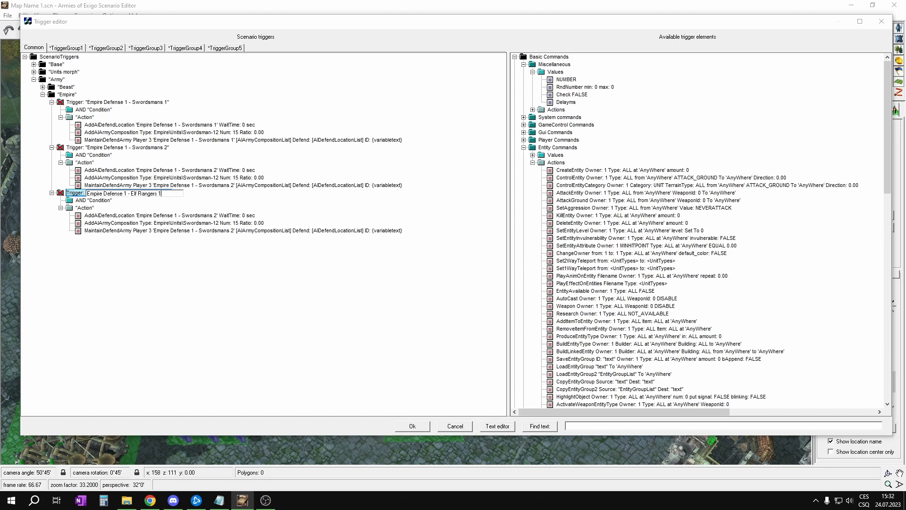
key("Return")
Set the Elf Rangers 1 trigger's unit type to Elf Sentinel and its AddAIDefendLocation to 'Empire Defense 1 - Elf Rangers 1'.
double_click(198, 223)
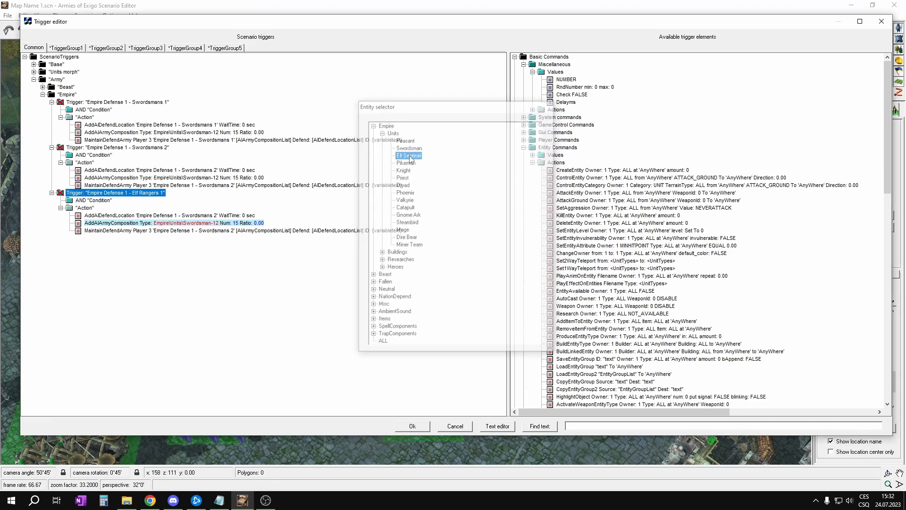
double_click(409, 155)
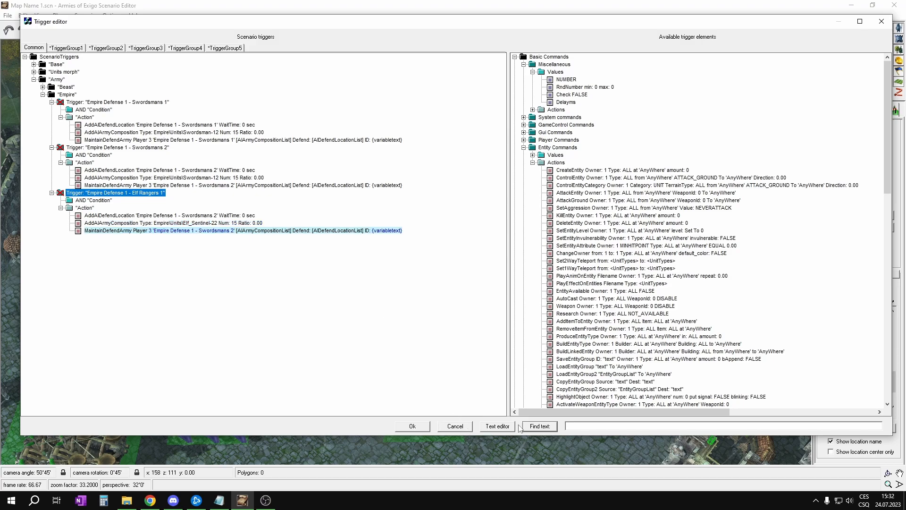
left_click(856, 400)
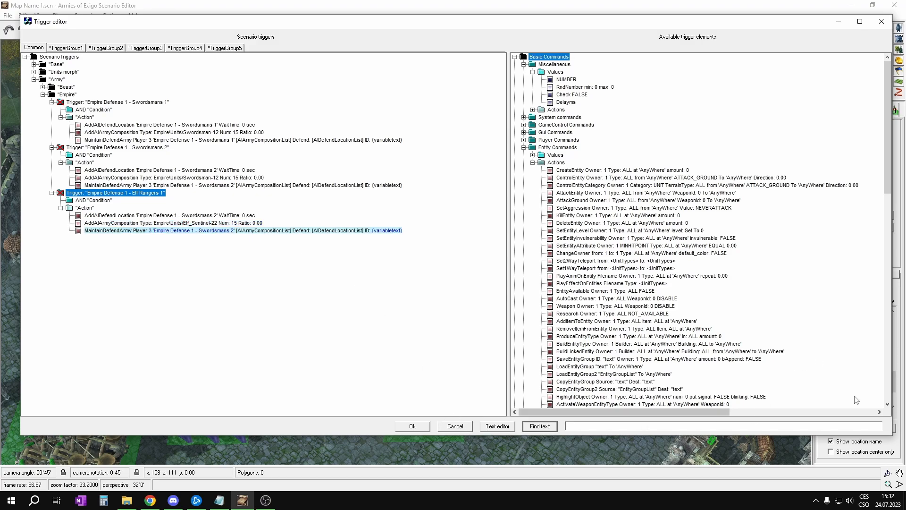
left_click(195, 225)
key("Return")
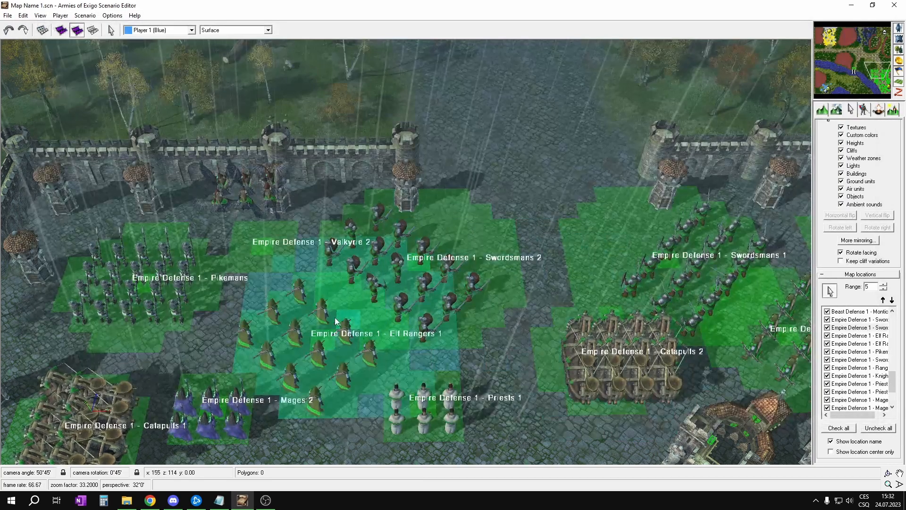
key("ctrl+t")
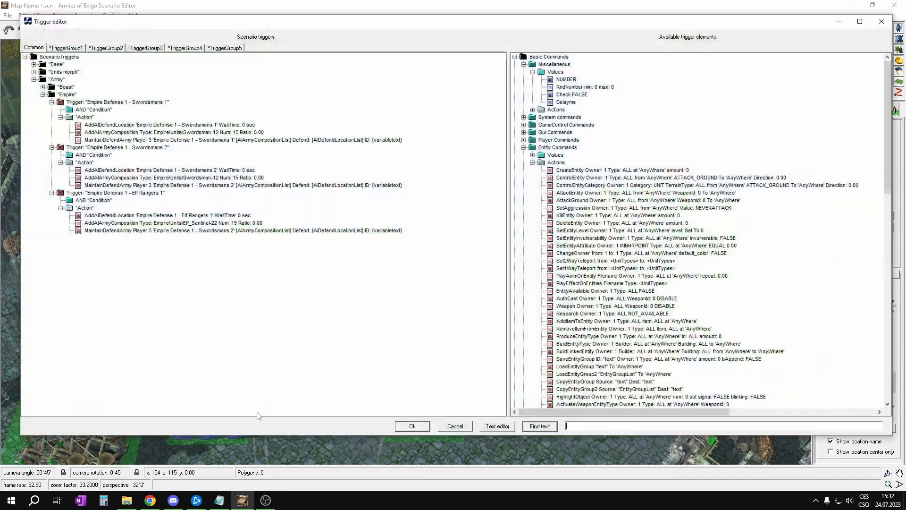
Set the Elf Rangers 1 trigger's MaintainDefendArmy location to 'Empire Defense 1 - Elf Rangers 1' and its unit count to 12.
left_click(413, 427)
double_click(371, 359)
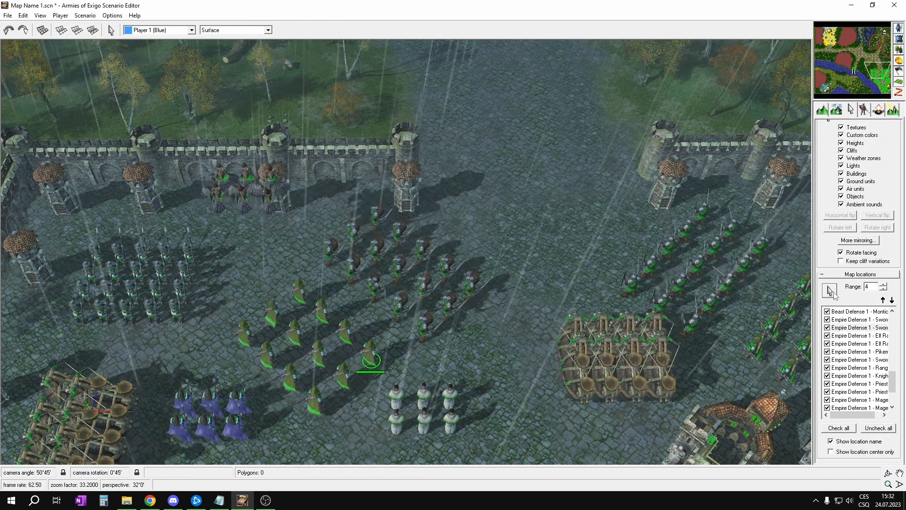
left_click(829, 291)
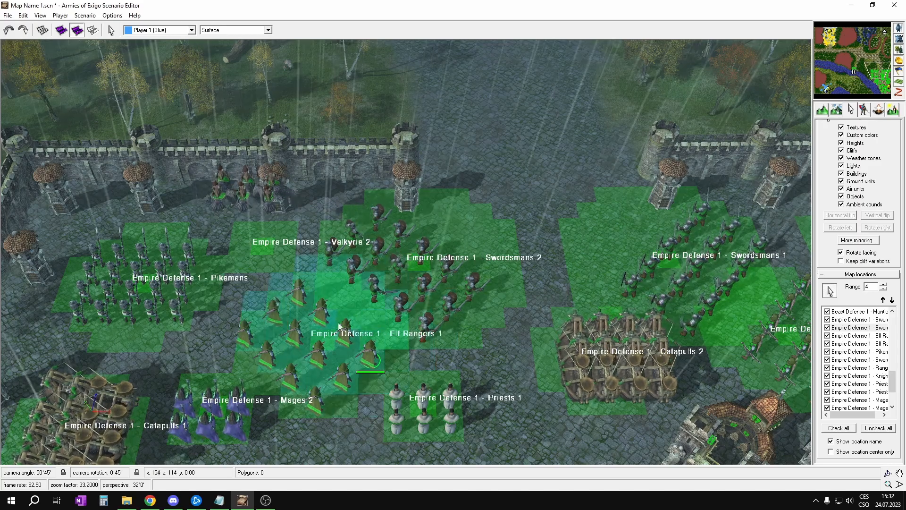
key("ctrl+t")
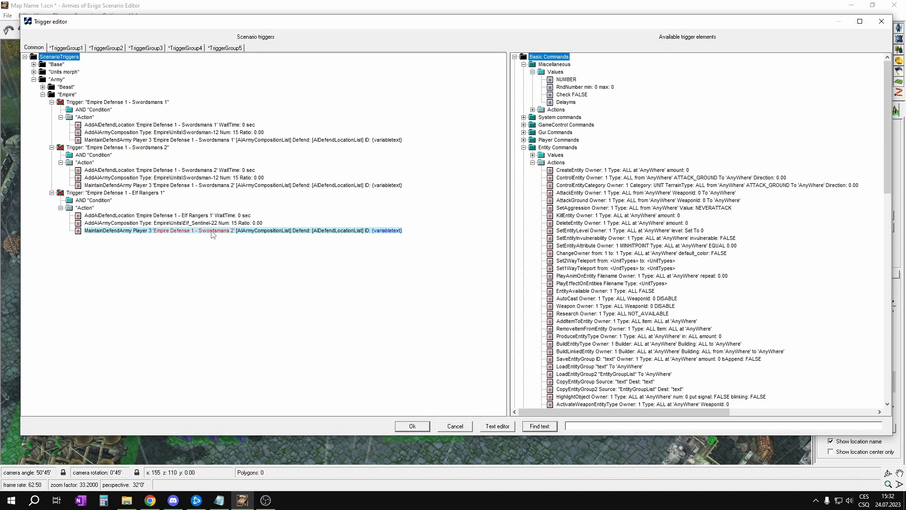
left_click(208, 232)
left_click(197, 235)
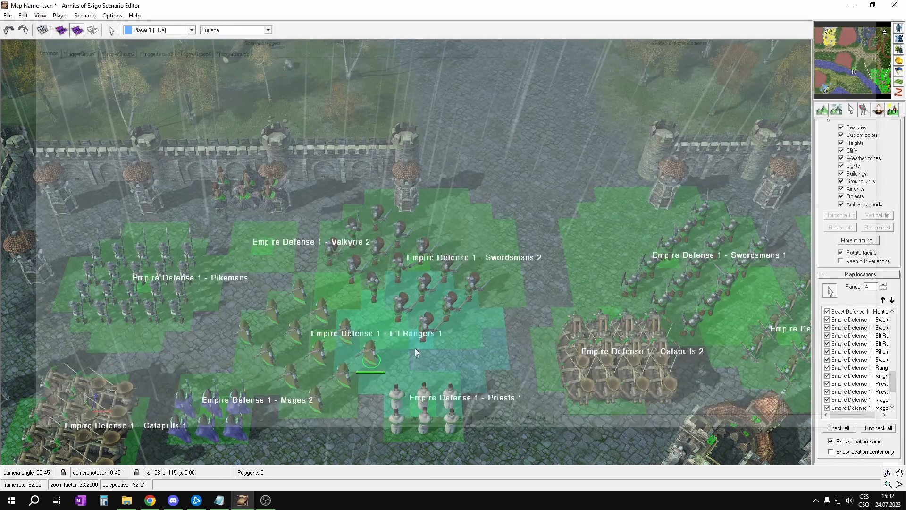
middle_click_drag(477, 314, 429, 285)
left_click(278, 305)
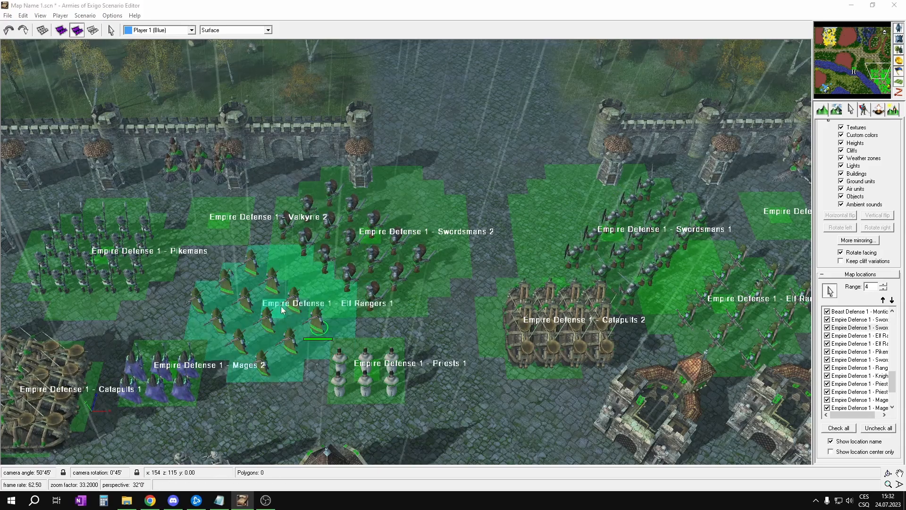
left_click(240, 222)
type("12")
key("Return")
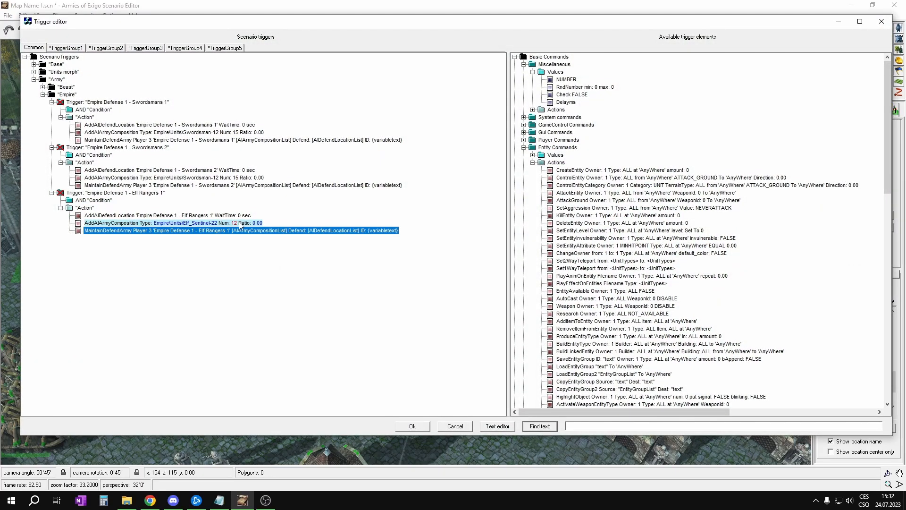
Duplicate the Elf Rangers 1 trigger within the Empire group and name the copy "Empire Defense 1 - Elf Rangers 2".
left_click(61, 194)
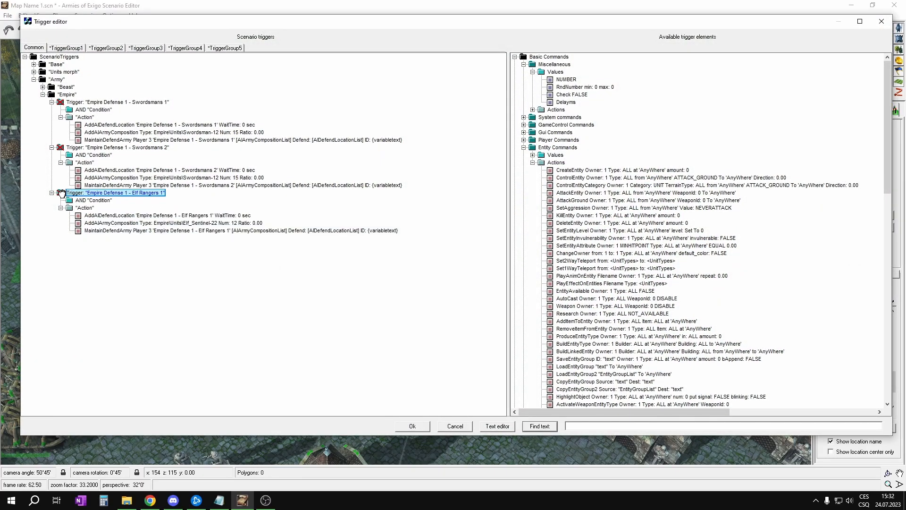
left_click(165, 238)
type("2")
key("Return")
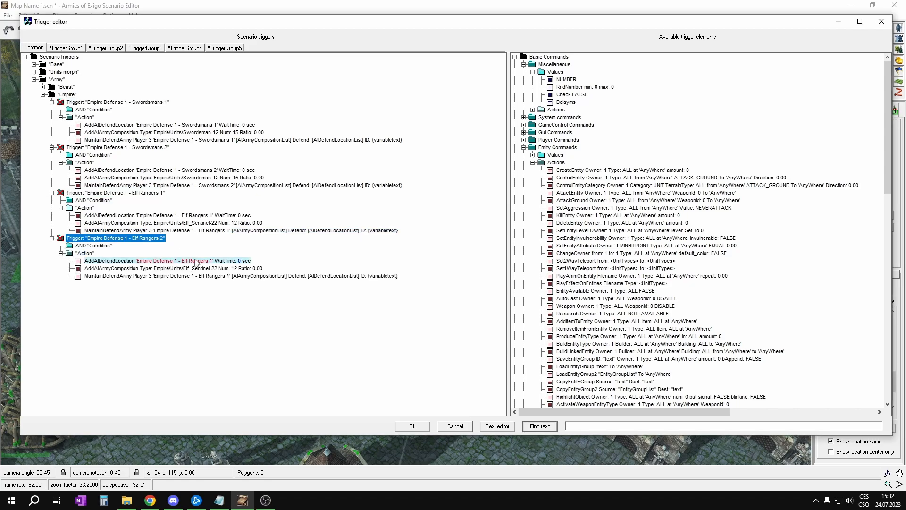
Set both the AddAIDefendLocation and MaintainDefendArmy locations of the Elf Rangers 2 trigger to 'Empire Defense 1 - Elf Rangers 2'.
left_click(412, 426)
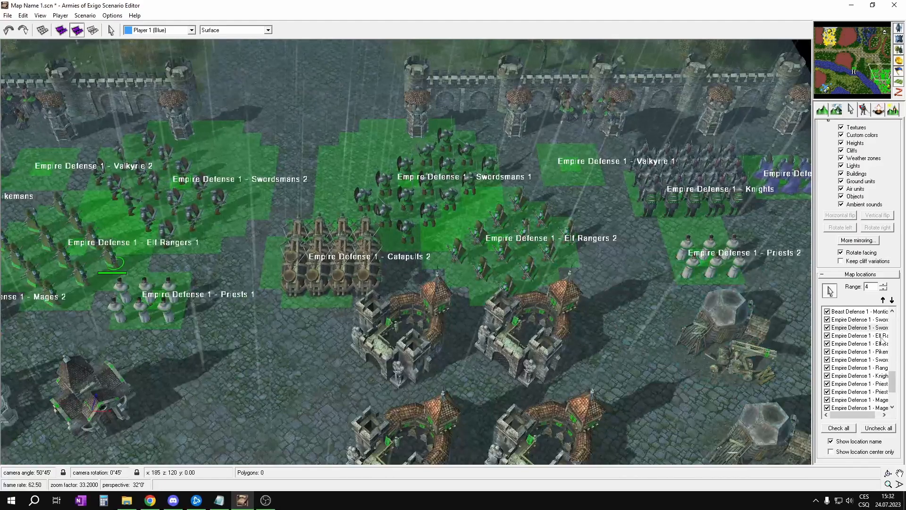
left_click(873, 344)
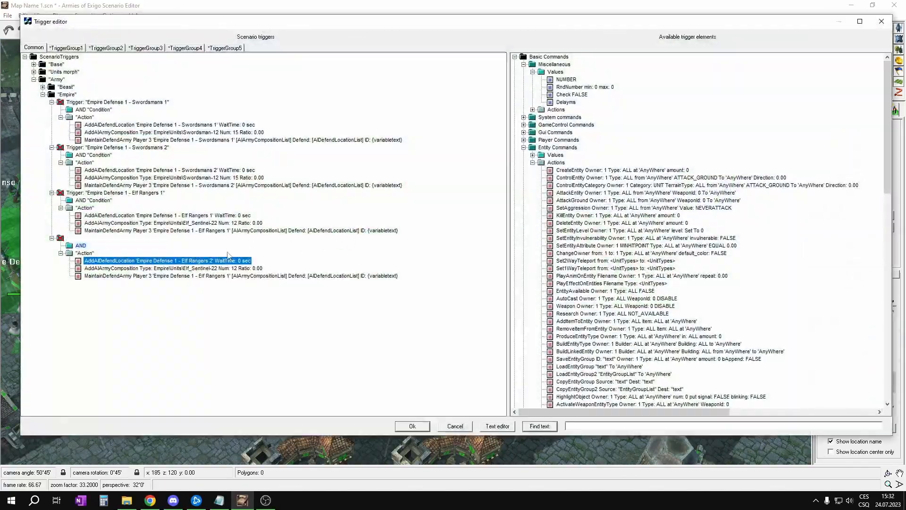
left_click(202, 279)
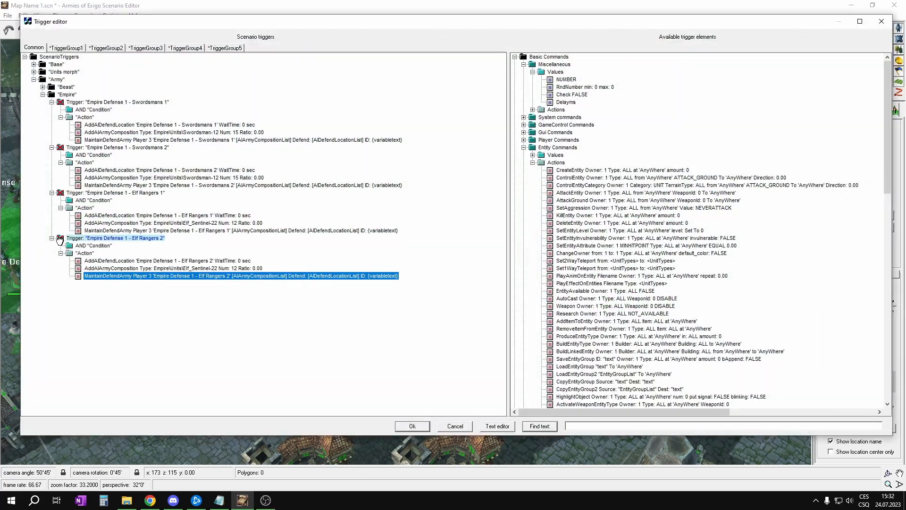
Duplicate the Elf Rangers 2 trigger within the Empire group and set the copy's AddAIDefendLocation to 'Empire Defense 1 - Pikemans'.
left_click(60, 239)
left_click_drag(51, 95, 51, 96)
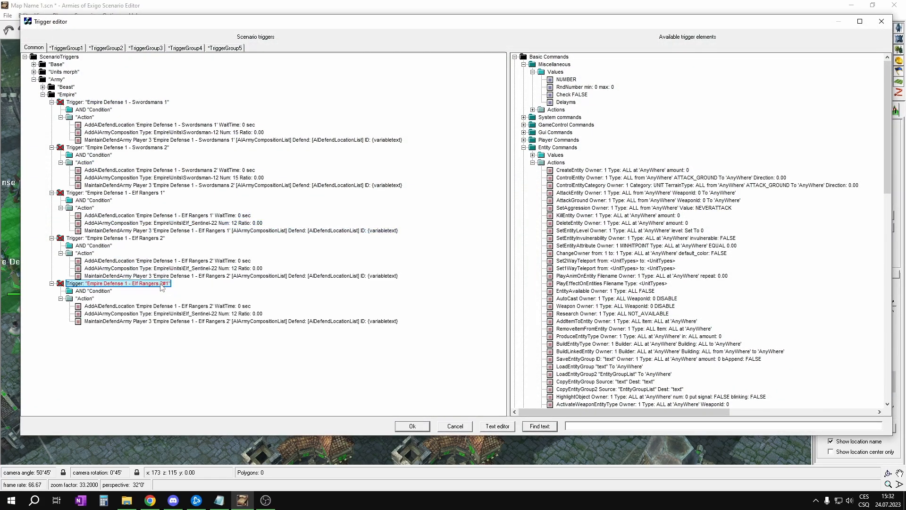
left_click(173, 309)
left_click(174, 310)
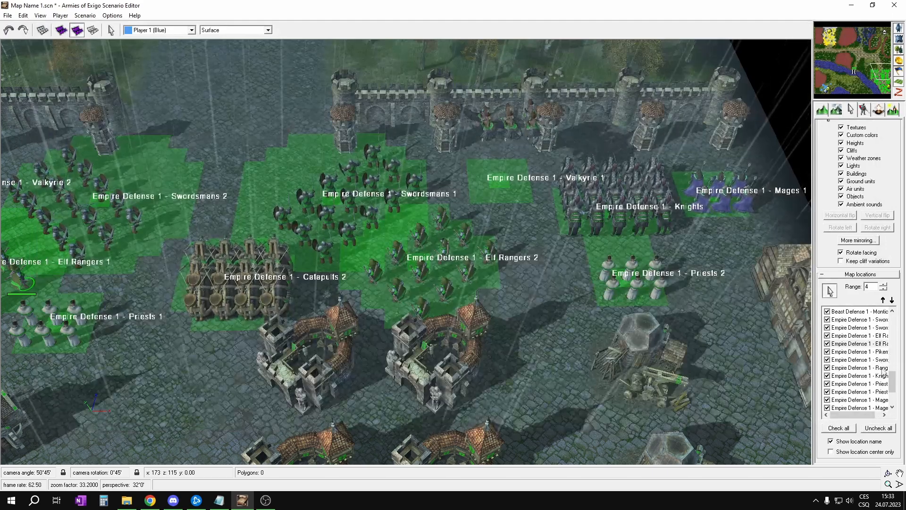
left_click(881, 353)
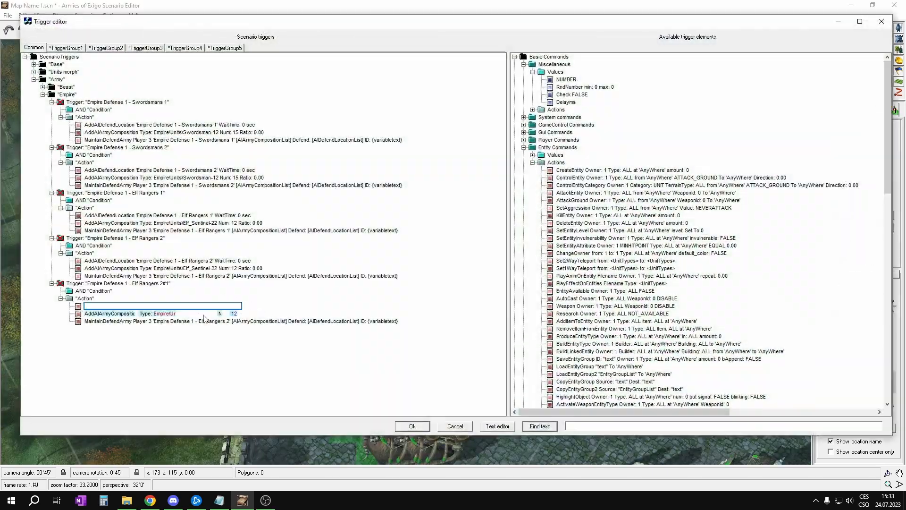
Set the Elf Rangers 2 copy's unit type to Pikeman and its MaintainDefendArmy location to 'Empire Defense 1 - Pikemans'.
left_click(208, 314)
double_click(405, 162)
left_click(215, 323)
left_click(203, 323)
left_click(202, 323)
middle_click_drag(542, 198, 467, 207)
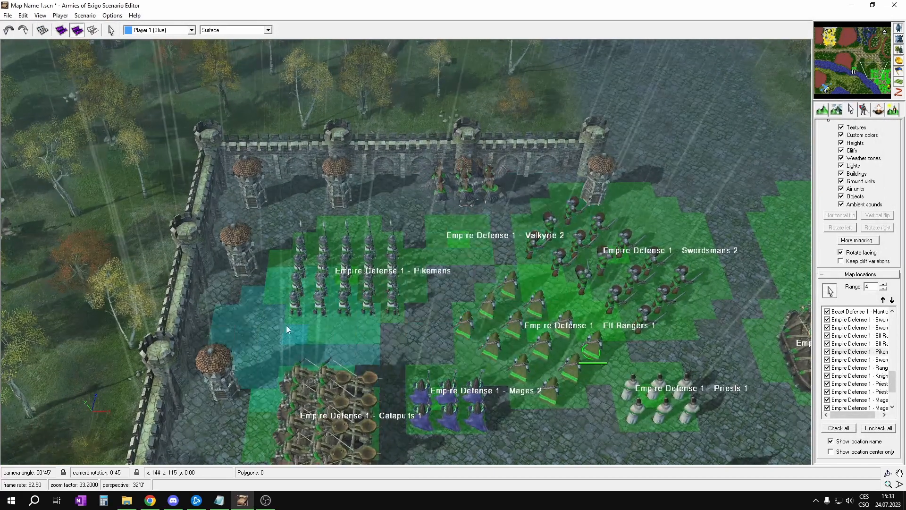
left_click(346, 273)
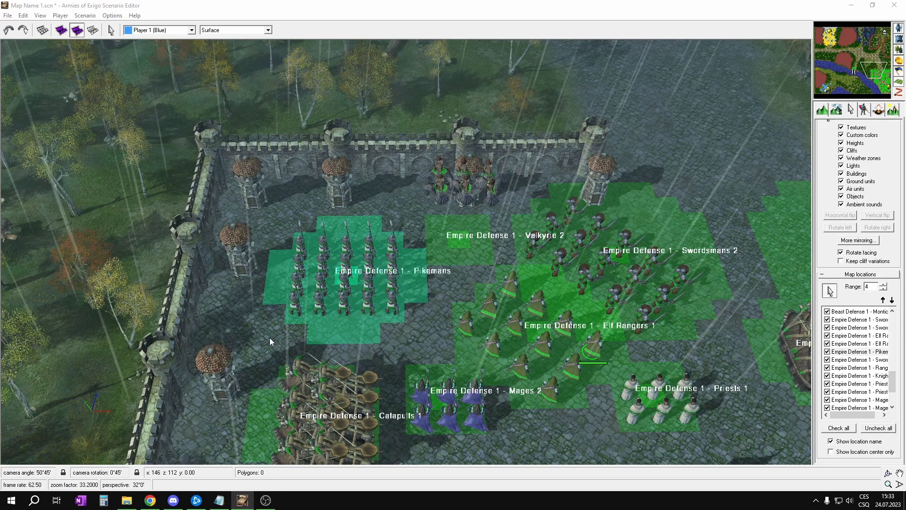
Set the Pikeman trigger's unit count to 20 and rename the trigger "Empire Defense 1 - Pikemans".
left_click(233, 314)
left_click(229, 314)
type("20")
key("Return")
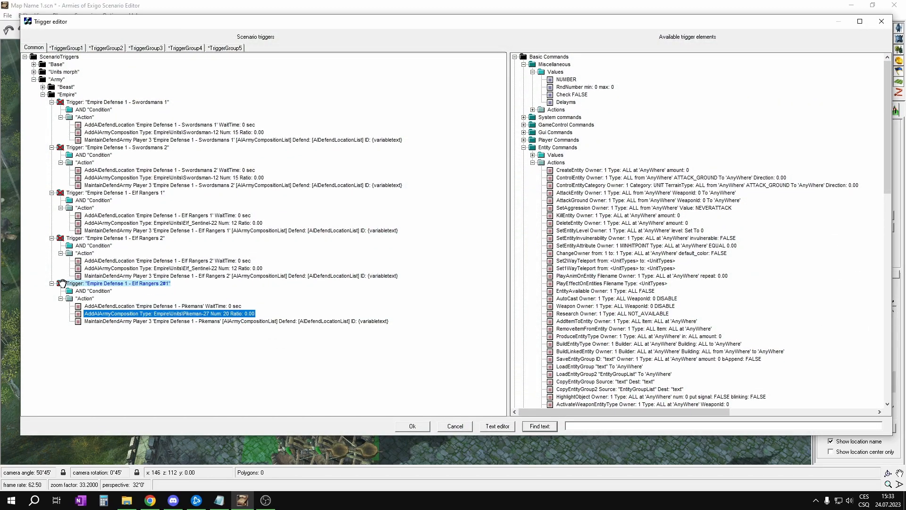
left_click(166, 284)
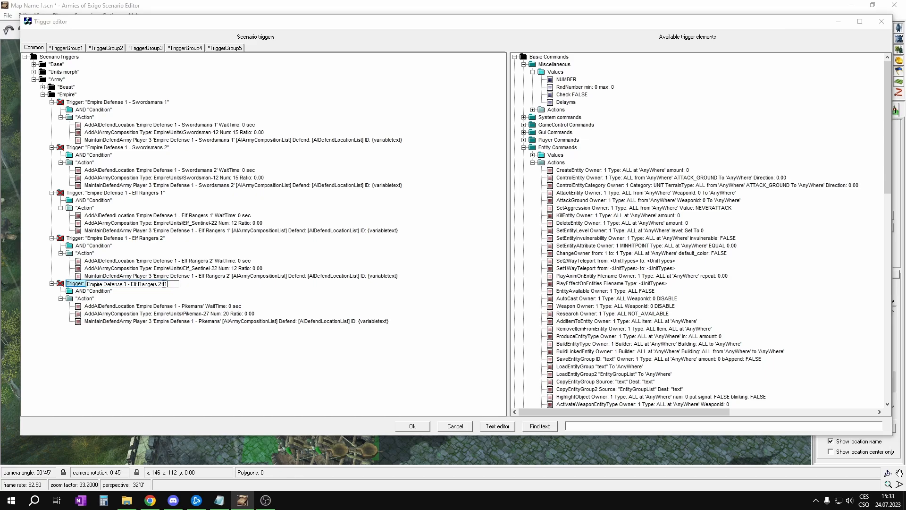
type("Empire Defense 1 - Pikemans")
key("Return")
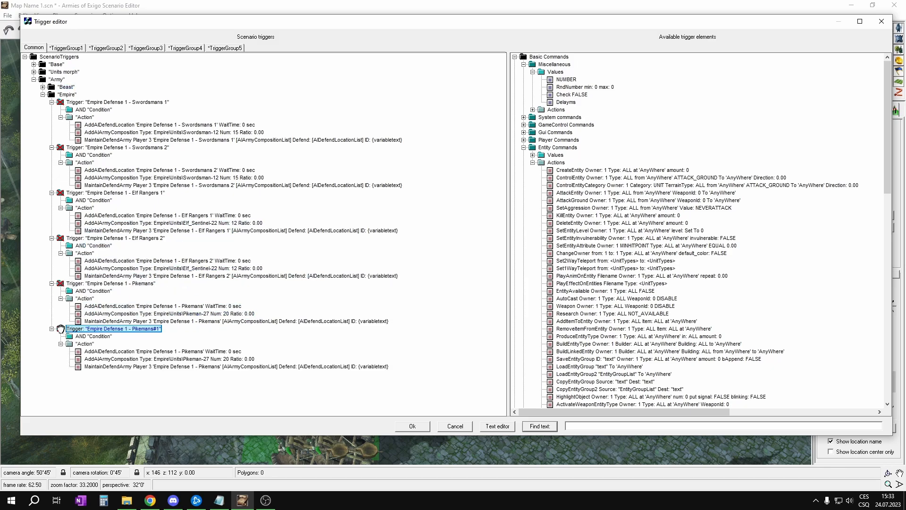
Replace the surplus Pikemans copy with a duplicate of the Swordsmans 1 trigger and set its AddAIDefendLocation to 'Empire Defense 1 - Swordmans 3'.
key("Delete")
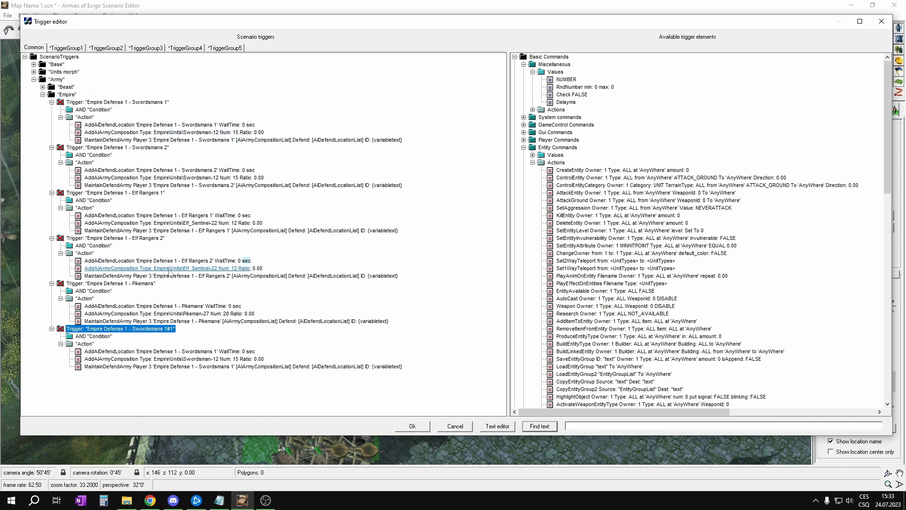
left_click(182, 351)
left_click(156, 402)
key("Return")
double_click(876, 359)
Set the Swordsmans 1 copy's MaintainDefendArmy location to 'Empire Defense 1 - Swordmans 3' and its unit count to 8.
key("ctrl+t")
left_click(206, 365)
left_click(182, 415)
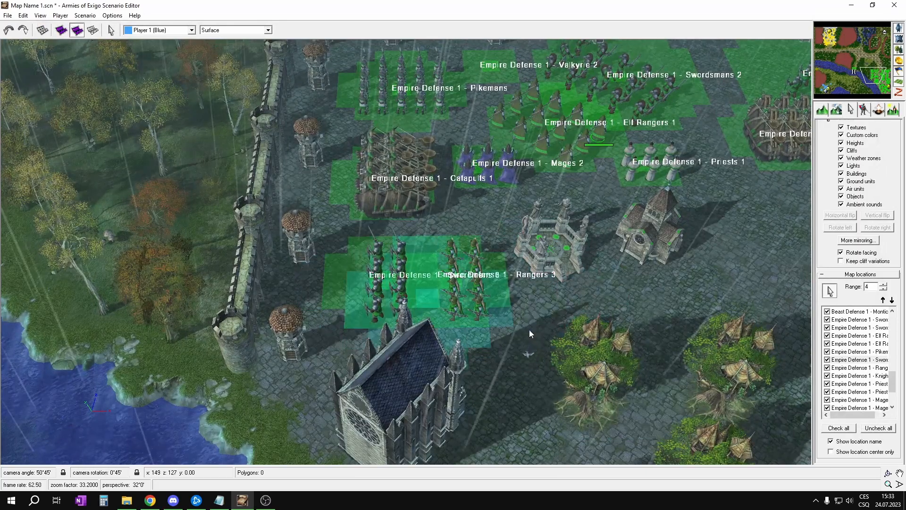
key("ctrl+t")
left_click(239, 358)
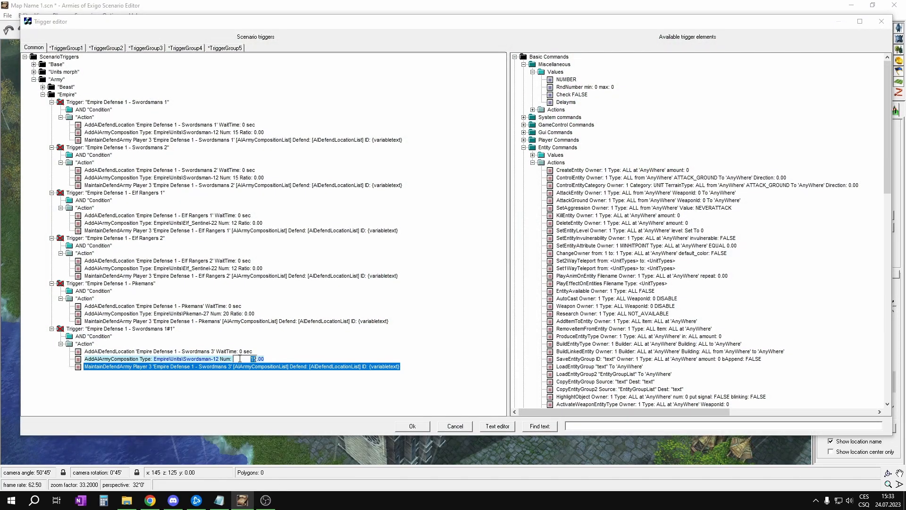
left_click(247, 343)
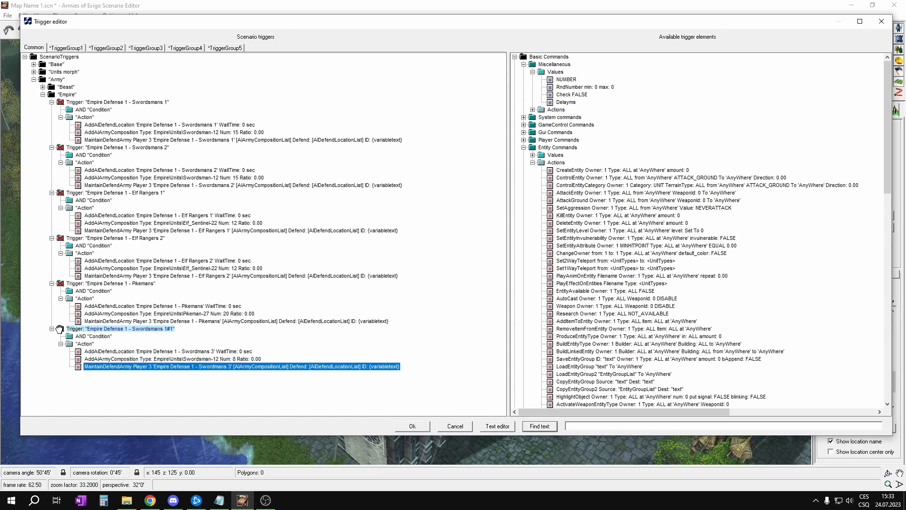
Rename the copied Swordsmans 1 trigger "Empire Defense 1 - Swordsmans 3".
left_click(113, 329)
left_click(172, 330)
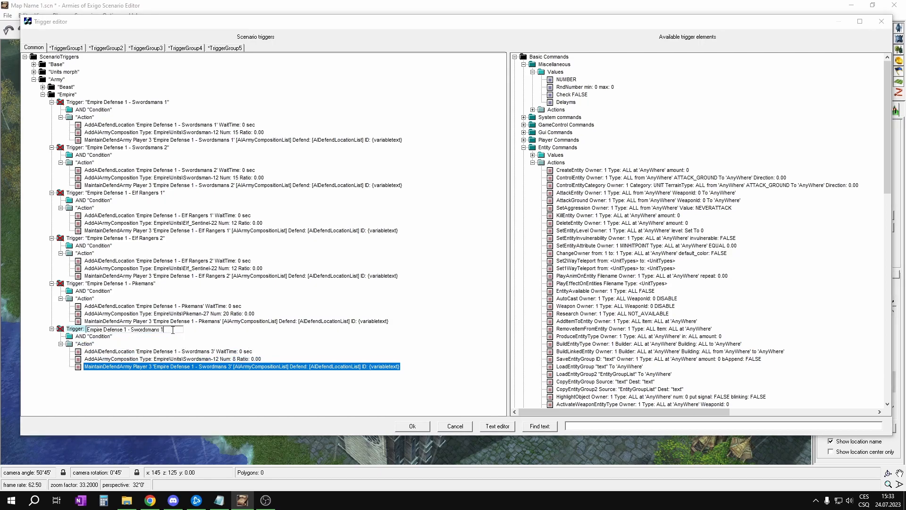
type("3")
Duplicate the Elf Rangers 1 trigger within the Empire group and name the copy "Empire Defense 1 - Elf Rangers 3".
left_click(158, 158)
left_click(159, 193)
left_click(161, 194)
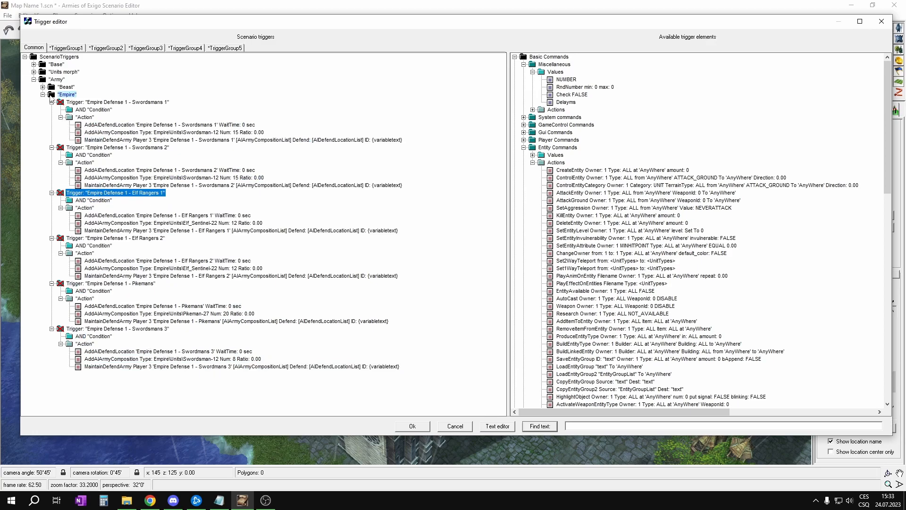
key("ctrl+v")
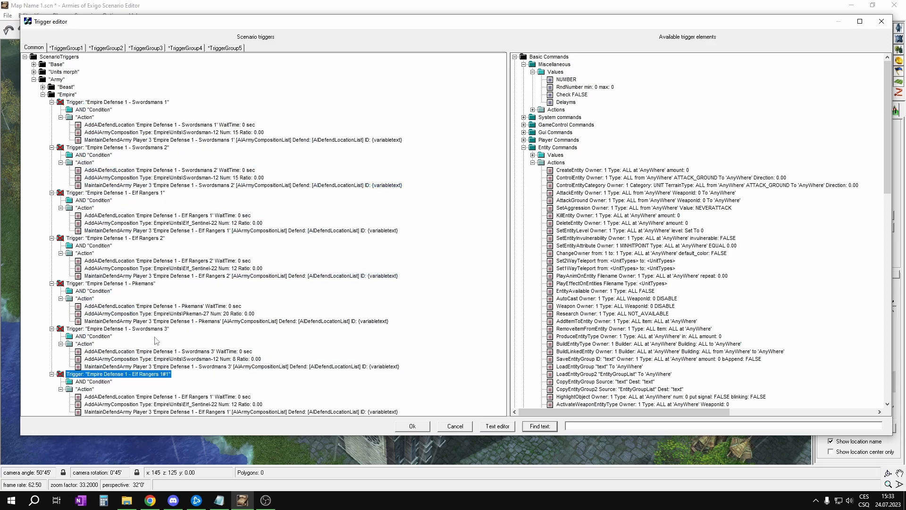
left_click(164, 374)
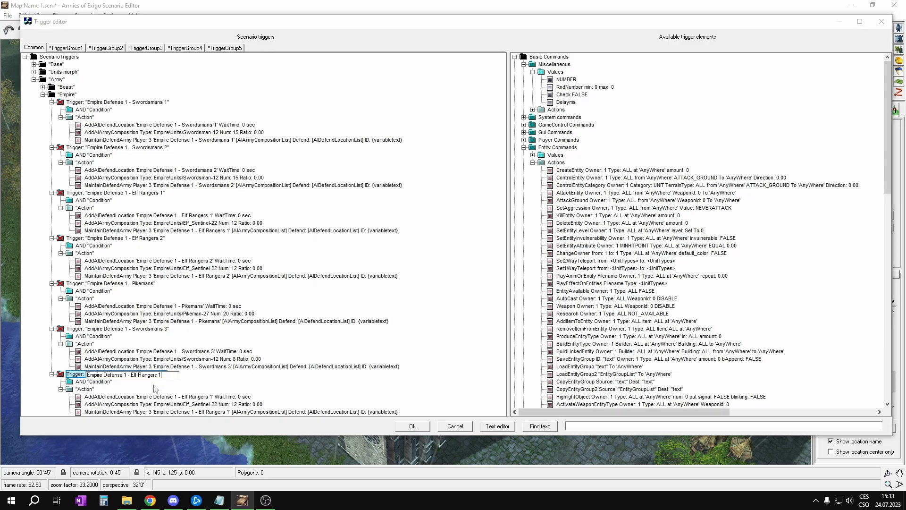
type("3")
key("Return")
Set the Elf Rangers 3 trigger's unit count to 8 and both its location references to 'Empire Defense 1 - Rangers 3'.
left_click(236, 405)
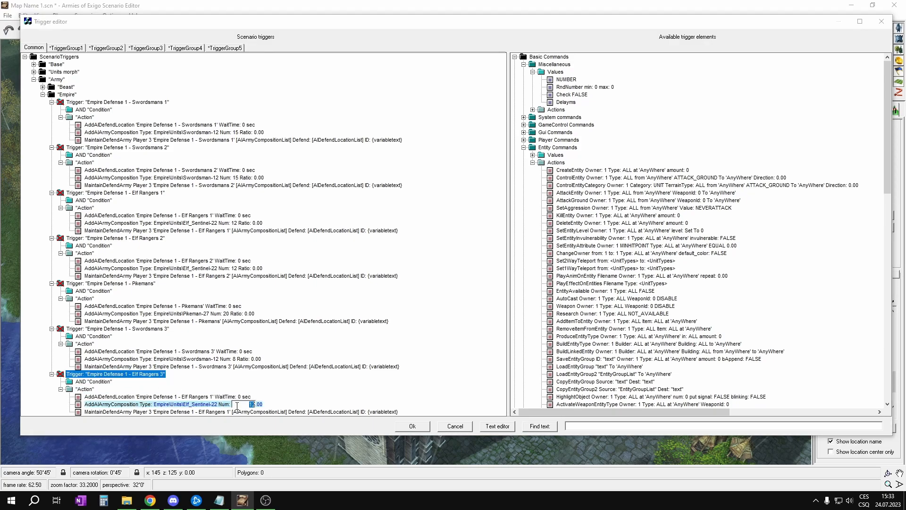
key("Return")
left_click(179, 396)
left_click(174, 404)
left_click(451, 290)
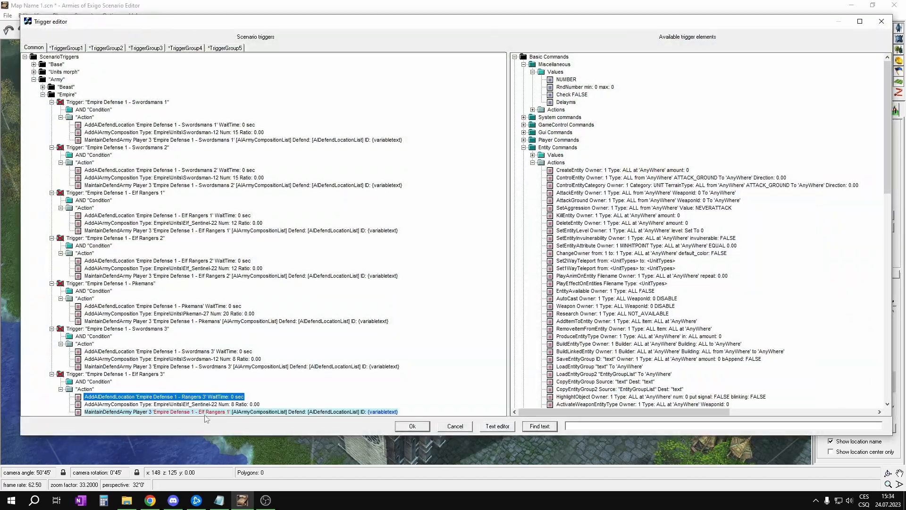
left_click(205, 412)
left_click(199, 421)
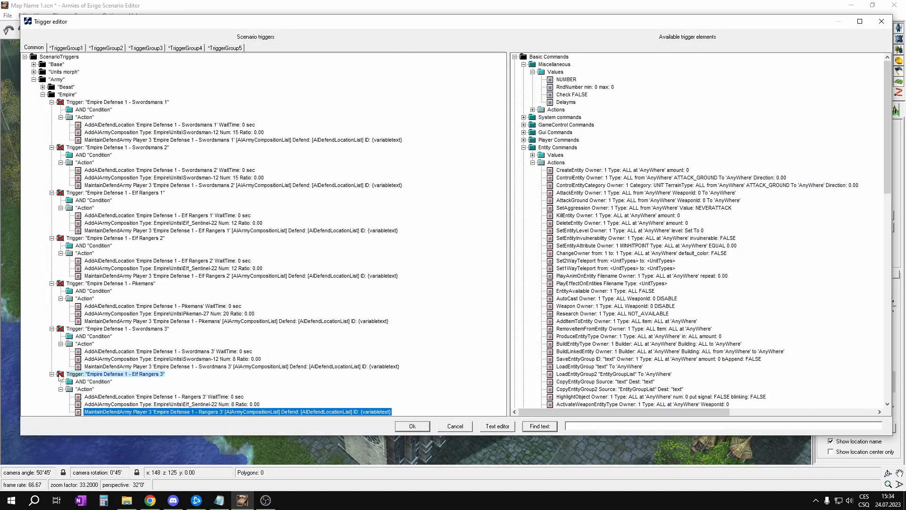
Duplicate the Elf Rangers 3 trigger within the Empire group and set the copy's AddAIDefendLocation to 'Empire Defense 1 - Knights'.
left_click(61, 374)
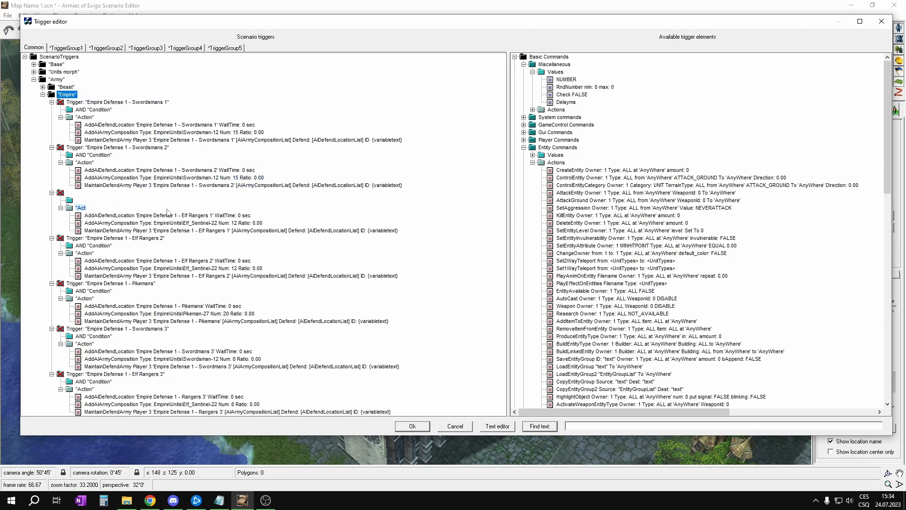
key("ctrl+v")
left_click(138, 396)
left_click(156, 400)
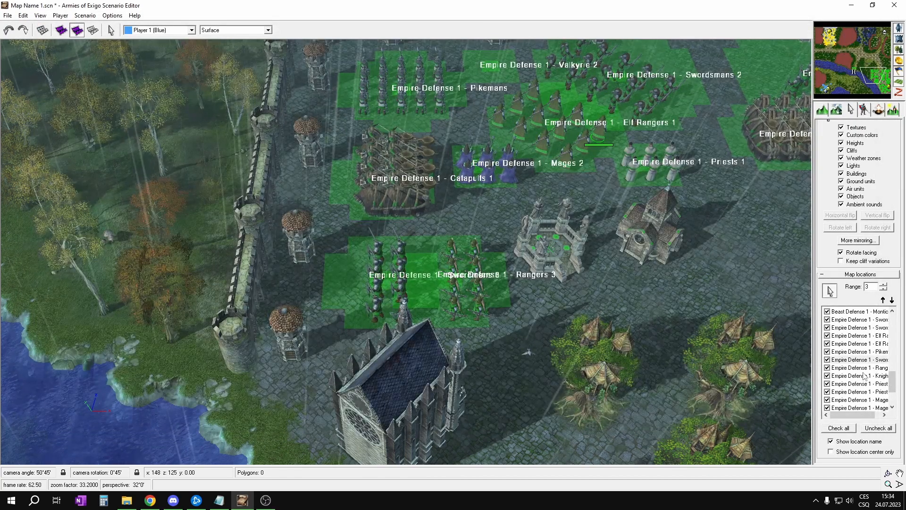
double_click(868, 376)
scroll(160, 368, "down", 2)
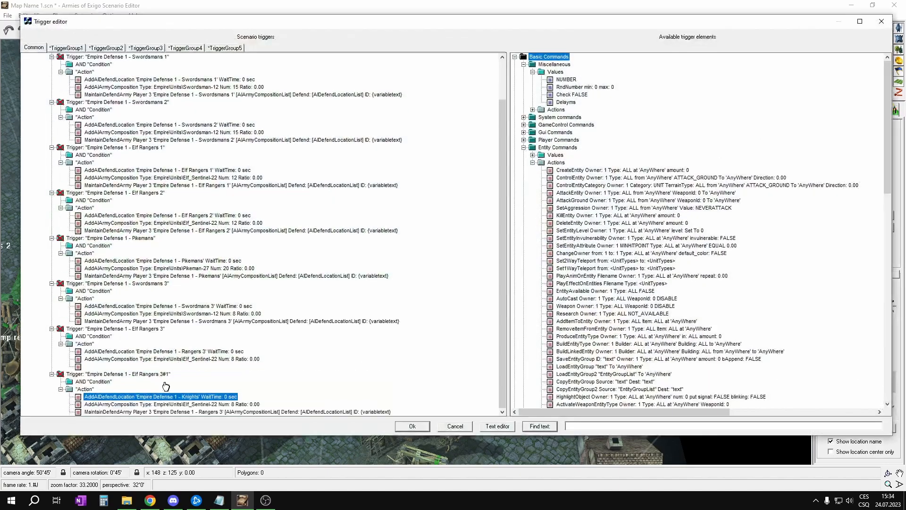
Set the Elf Rangers 3 copy's MaintainDefendArmy location to 'Empire Defense 1 - Knights'.
left_click(152, 411)
left_click(168, 414)
right_click_drag(661, 256, 638, 280)
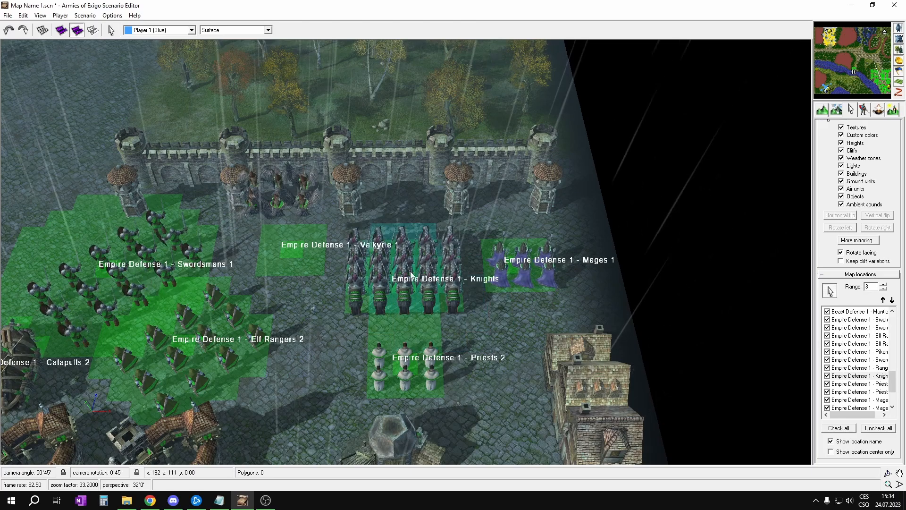
double_click(867, 376)
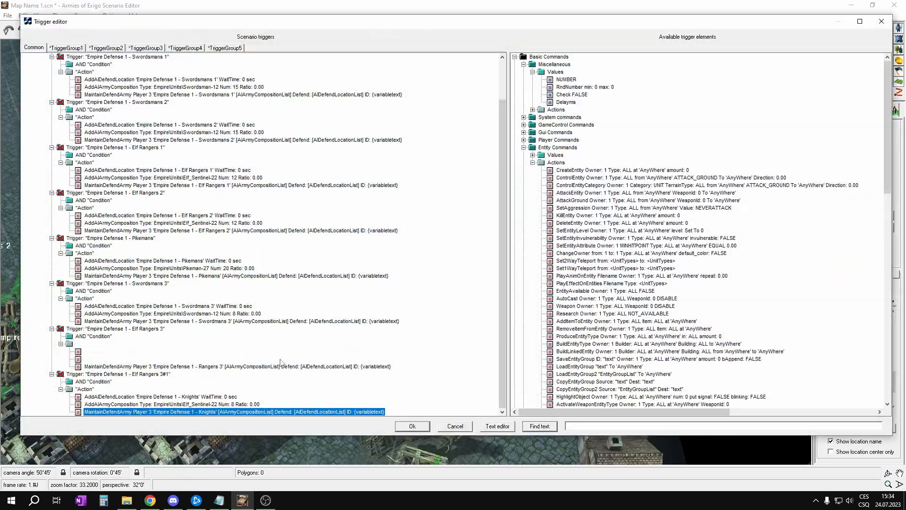
Set the Elf Rangers 3 copy's army composition to 15 units of type Knight and rename the trigger "Empire Defense 1 - Knights".
double_click(238, 403)
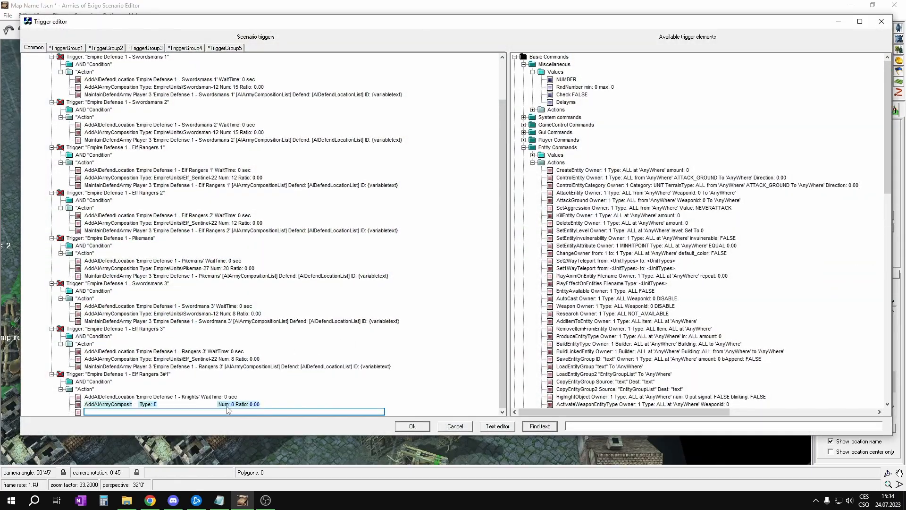
type("15")
key("Return")
left_click(158, 373)
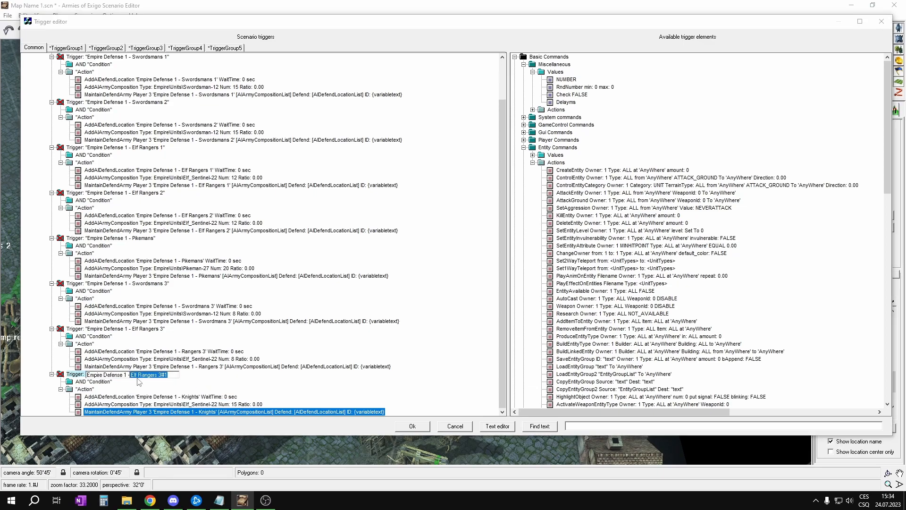
type("s")
key("Return")
left_click(189, 404)
double_click(200, 405)
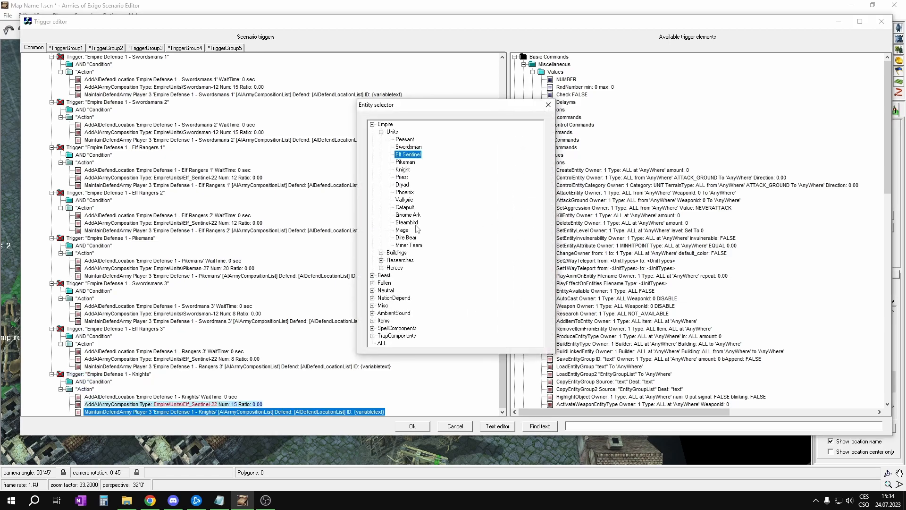
double_click(402, 170)
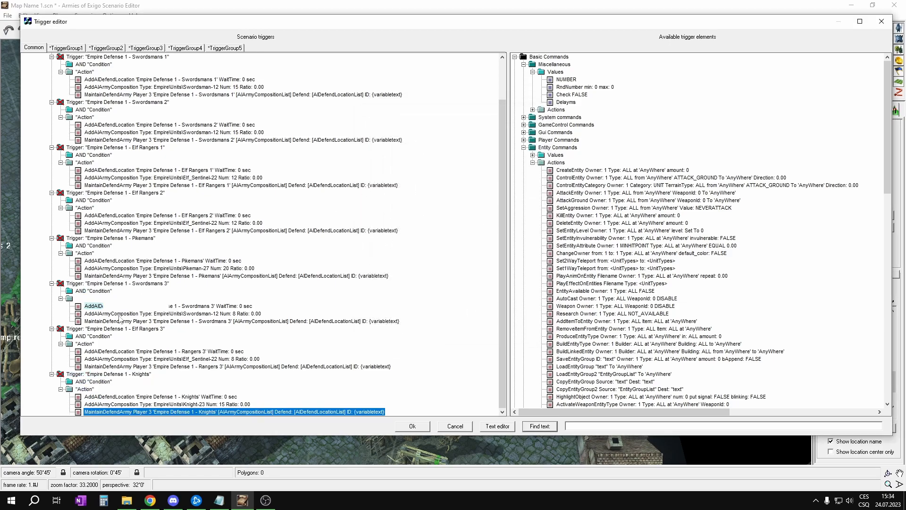
Duplicate the Knights trigger within the Empire group and set the copy's AddAIDefendLocation to 'Empire Defense 1 - Priests 1'.
left_click(68, 375)
scroll(71, 118, "up", 2)
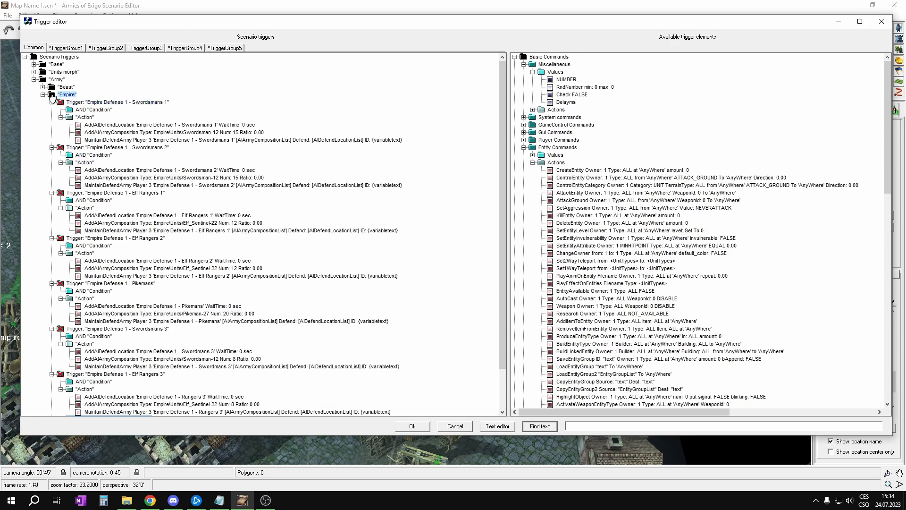
left_click_drag(52, 95, 53, 96)
left_click(137, 395)
left_click(151, 401)
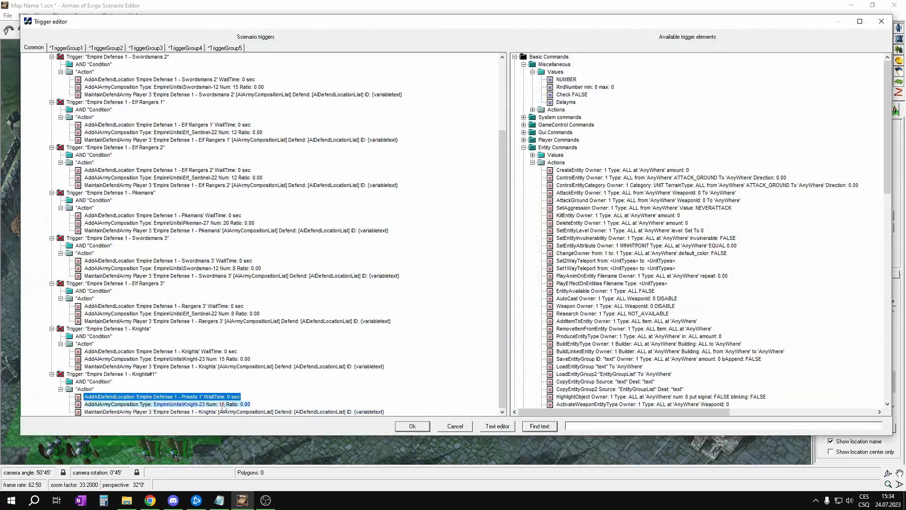
Set the Knights copy's unit count to 6 and its MaintainDefendArmy location to 'Empire Defense 1 - Priests 1'.
left_click(223, 406)
type("8")
key("Return")
left_click(223, 405)
type("6 Ratio: 0.00")
key("Return")
left_click(194, 411)
left_click(197, 414)
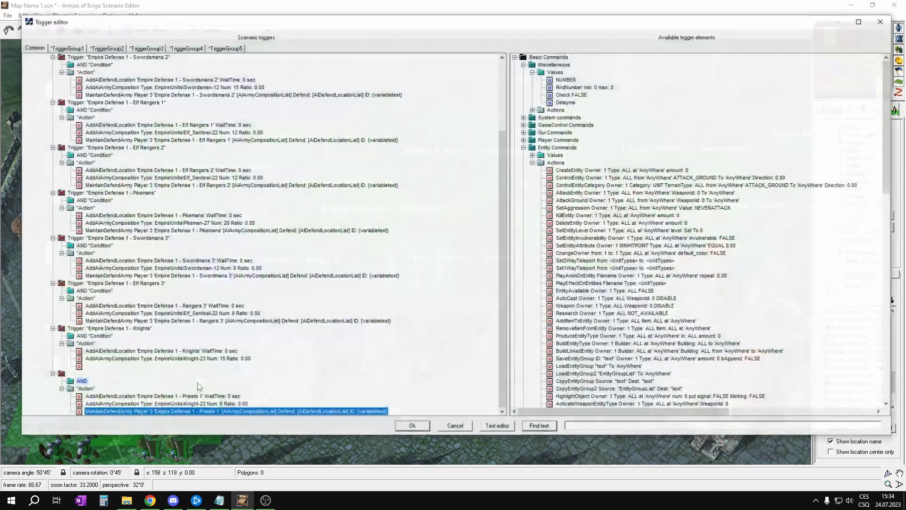
Set the Knights copy's unit type to Priest and rename the trigger "Empire Defense 1 - Priests 1".
left_click(175, 404)
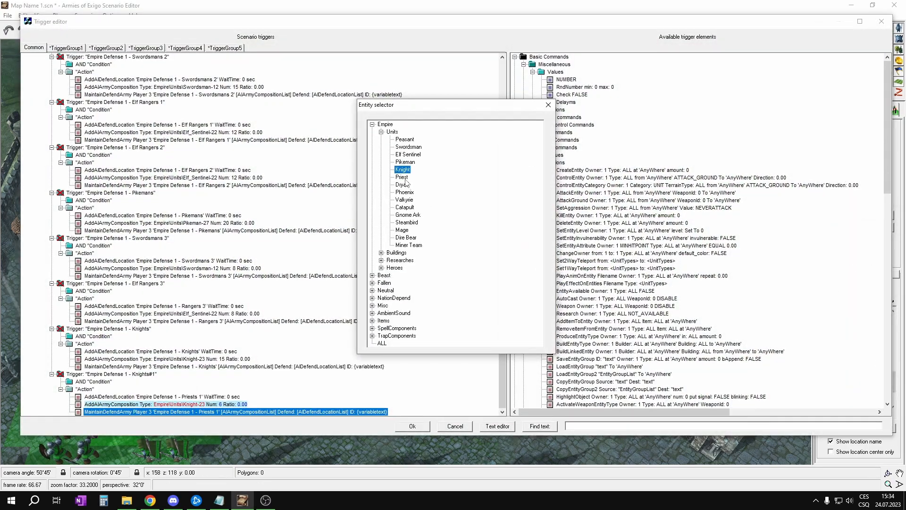
double_click(405, 178)
left_click(152, 375)
left_click_drag(152, 375, 159, 375)
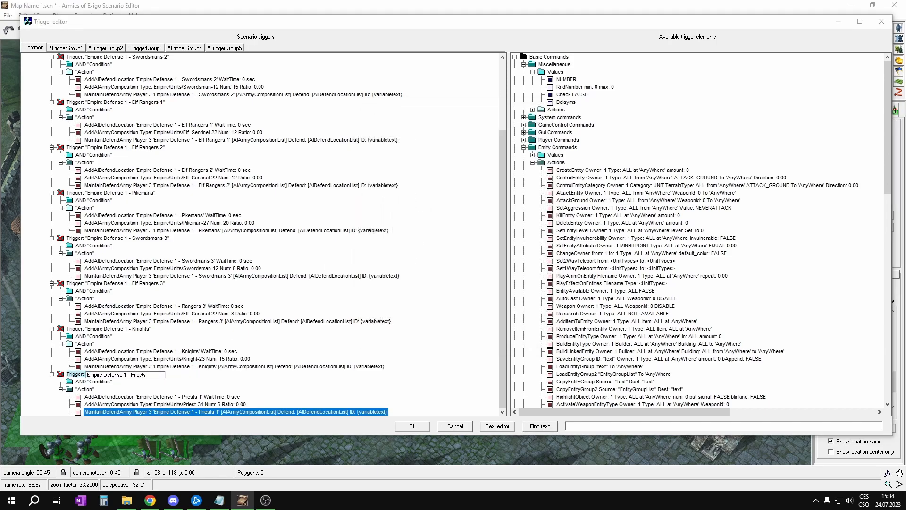
key("Return")
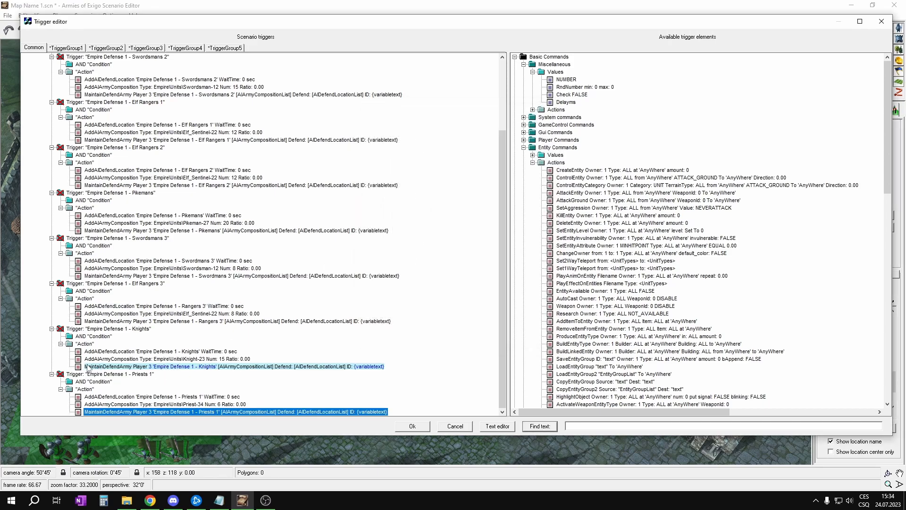
Duplicate the Priests 1 trigger within the Empire group and set the copy's AddAIDefendLocation to 'Empire Defense 1 - Priests 2'.
left_click(63, 374)
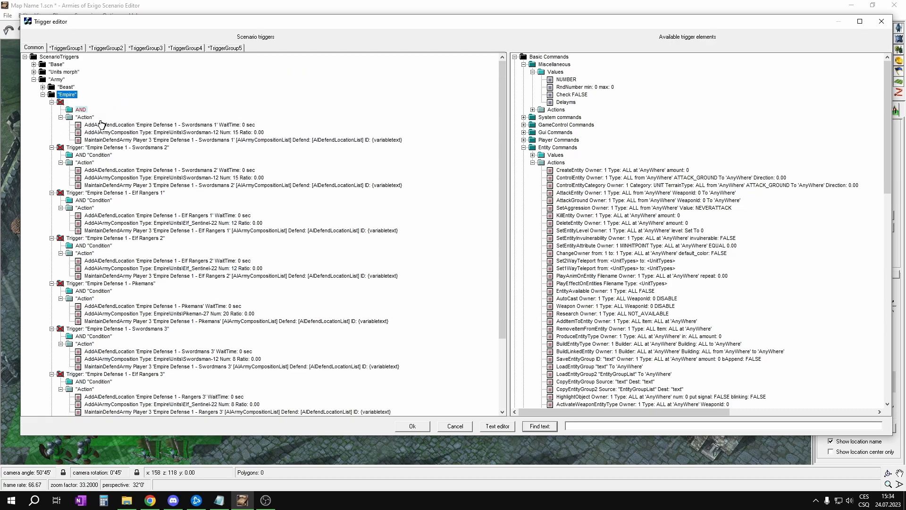
right_click(136, 398)
left_click(171, 404)
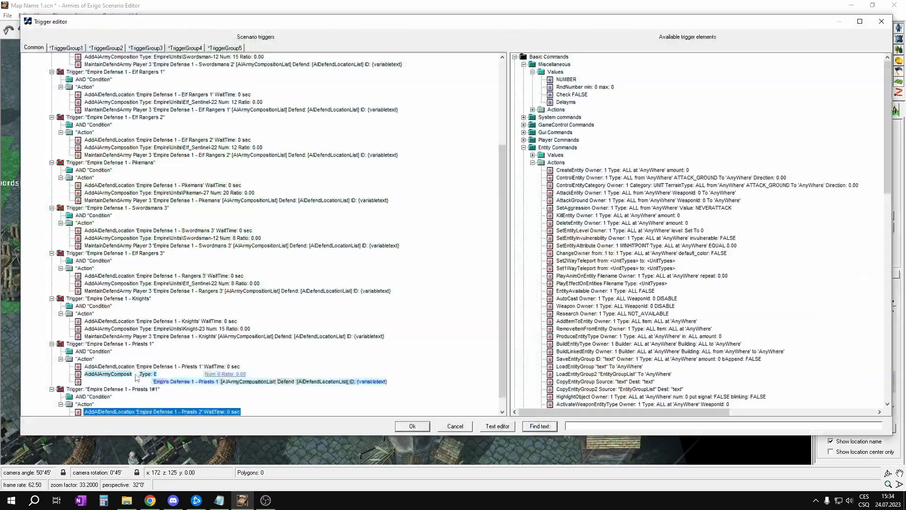
Set the Priests 1 copy's MaintainDefendArmy location to 'Empire Defense 1 - Priests 2' and rename the trigger "Empire Defense 1 - Priests 2".
scroll(135, 375, "down", 1)
left_click(194, 415)
left_click(194, 412)
left_click(413, 426)
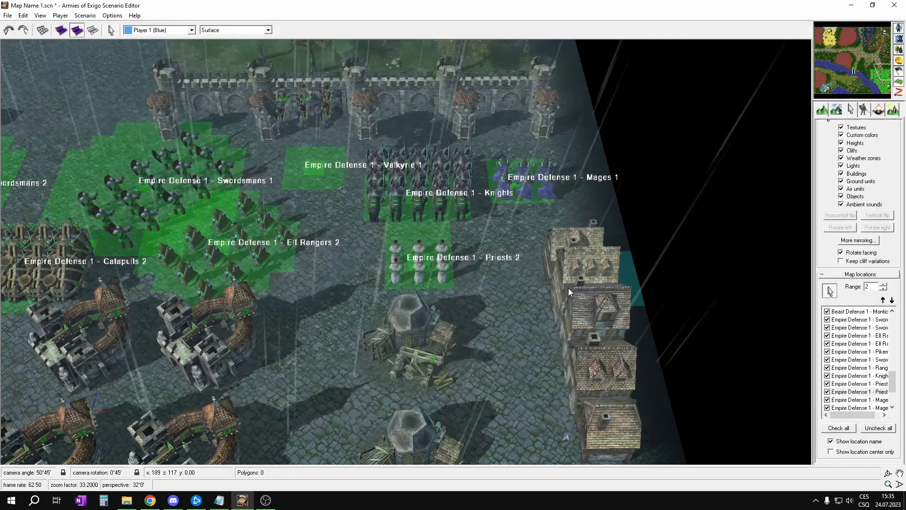
double_click(420, 265)
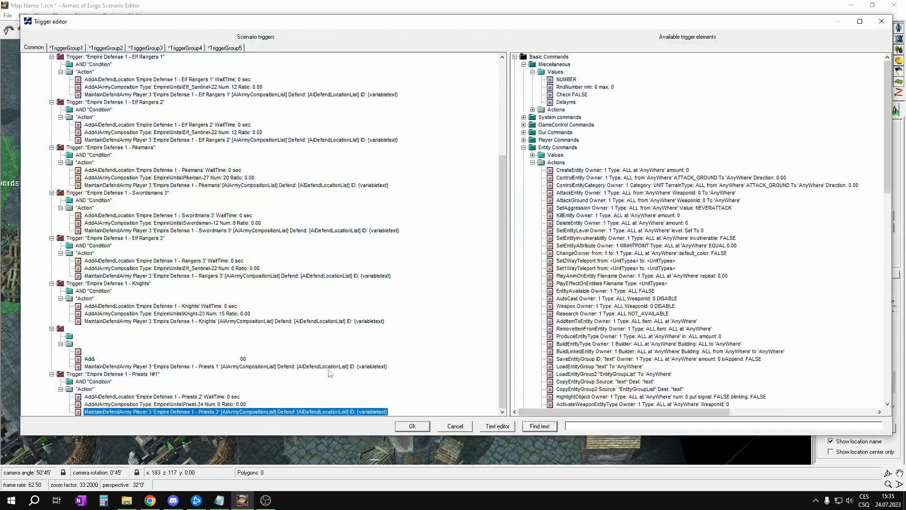
left_click(207, 413)
left_click(207, 415)
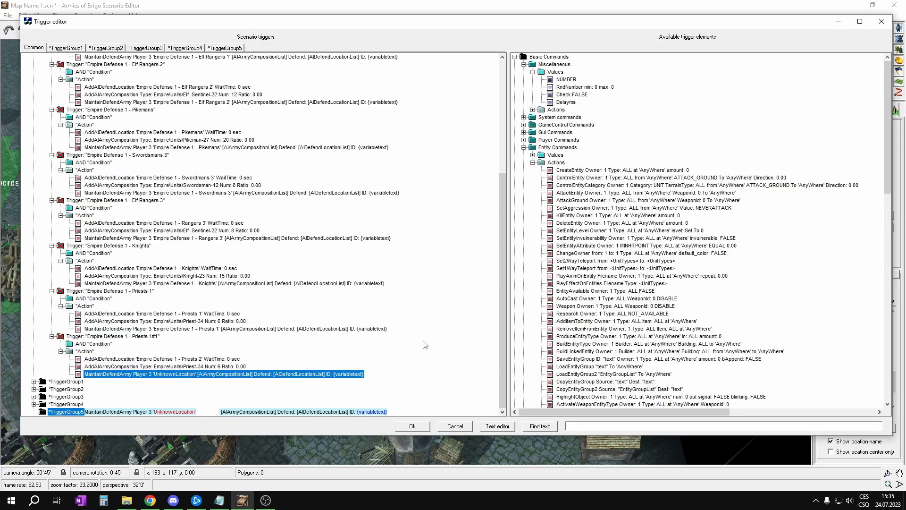
left_click(412, 426)
left_click_drag(444, 280, 413, 259)
key("ctrl+t")
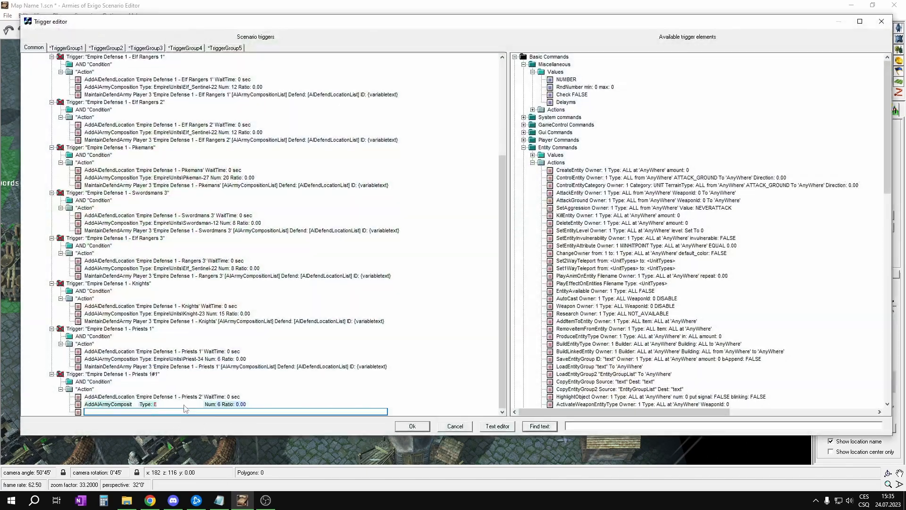
double_click(153, 374)
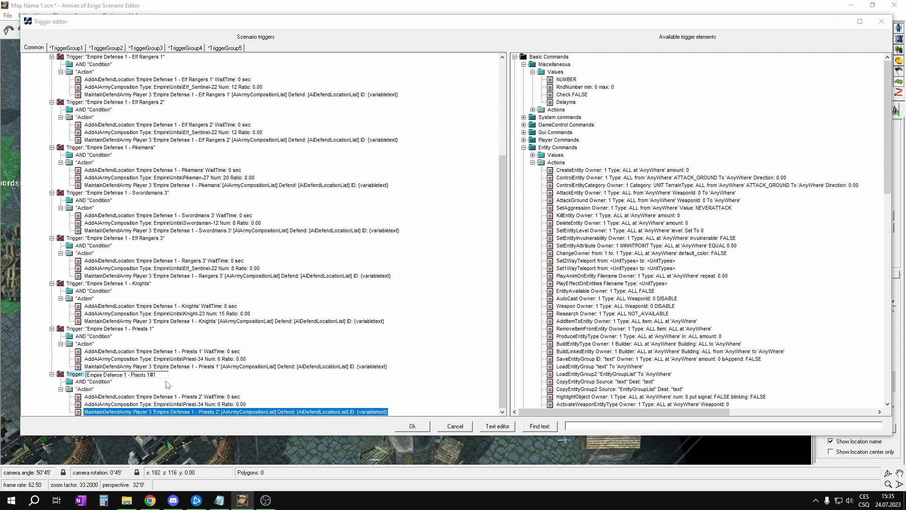
Duplicate the Priests 2 trigger within the Empire group and set the copy's AddAIDefendLocation to 'Empire Defense 1 - Mages 1'.
left_click_drag(60, 373, 55, 100)
left_click_drag(102, 139, 102, 139)
right_click(137, 393)
left_click(155, 401)
left_click(412, 425)
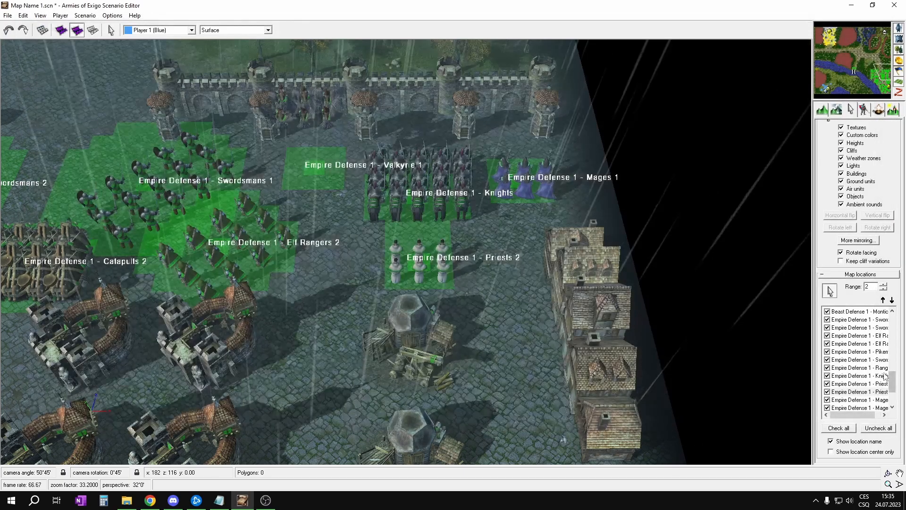
double_click(877, 400)
scroll(246, 364, "down", 1)
Set the Priests 2 copy's unit type to Mage and its MaintainDefendArmy location to 'Empire Defense 1 - Mages 1'.
left_click(179, 404)
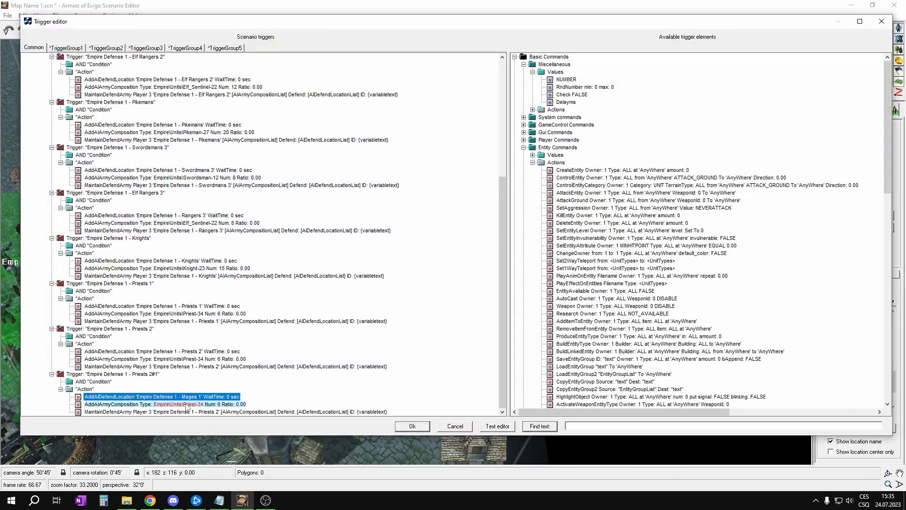
double_click(401, 230)
right_click(152, 407)
left_click(187, 415)
left_click(412, 426)
key("ctrl+t")
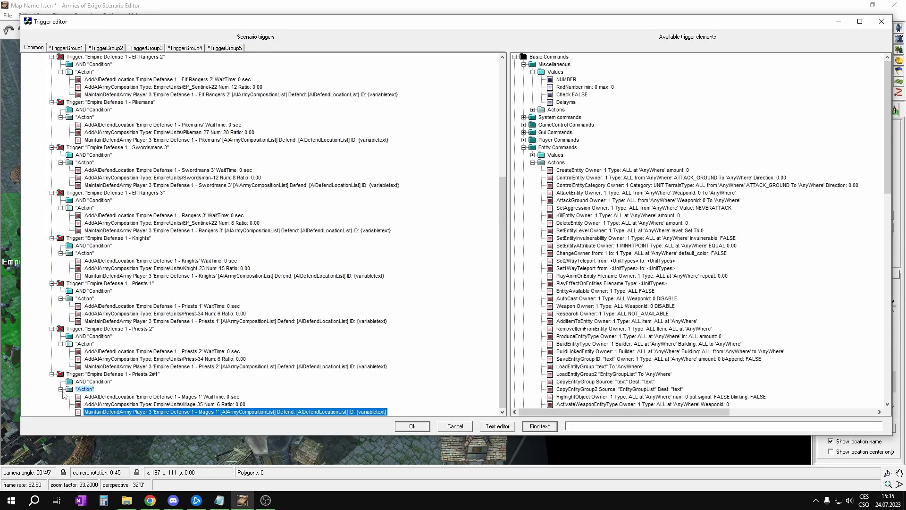
Rename the Priests 2 copy as "Empire Defense 1 - Mages 1".
left_click(60, 374)
left_click(160, 375)
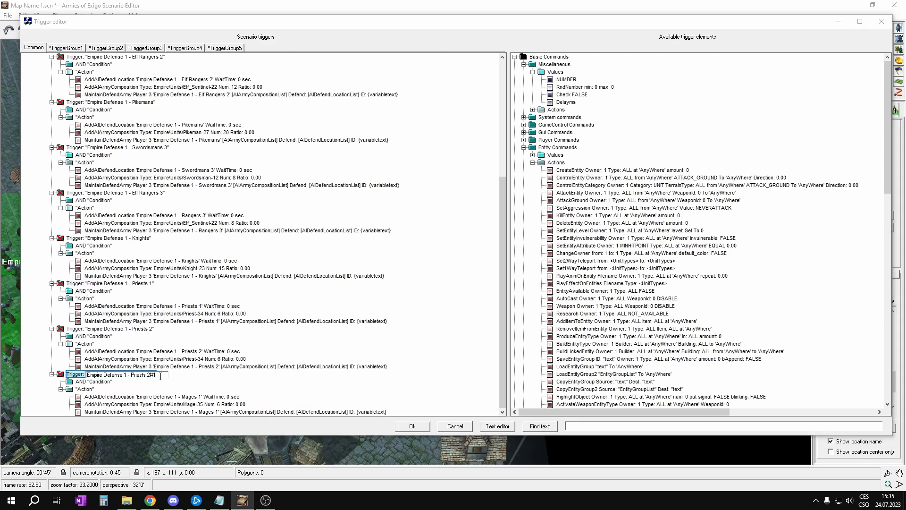
type("Mage 1")
key("Return")
left_click(147, 374)
key("Return")
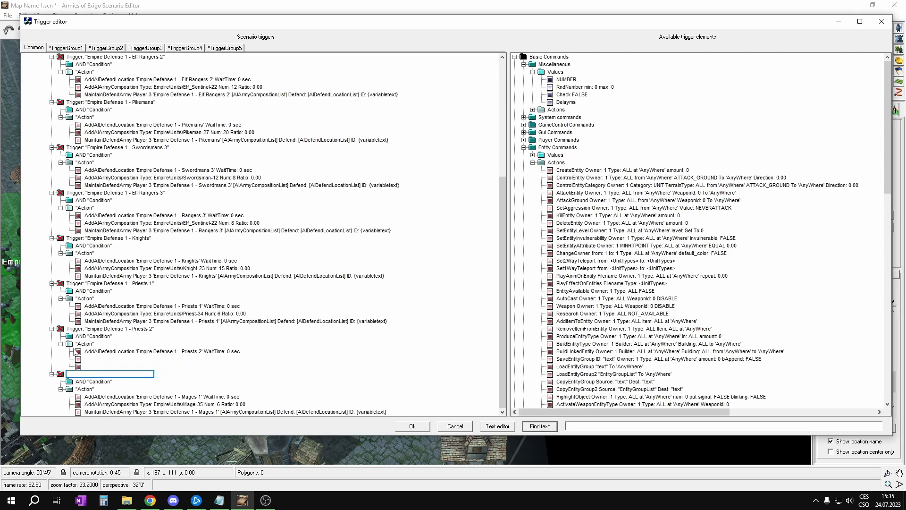
Duplicate the Mages 1 trigger within the Empire group and name the copy "Empire Defense 1 - Mages 2".
scroll(52, 113, "up", 8)
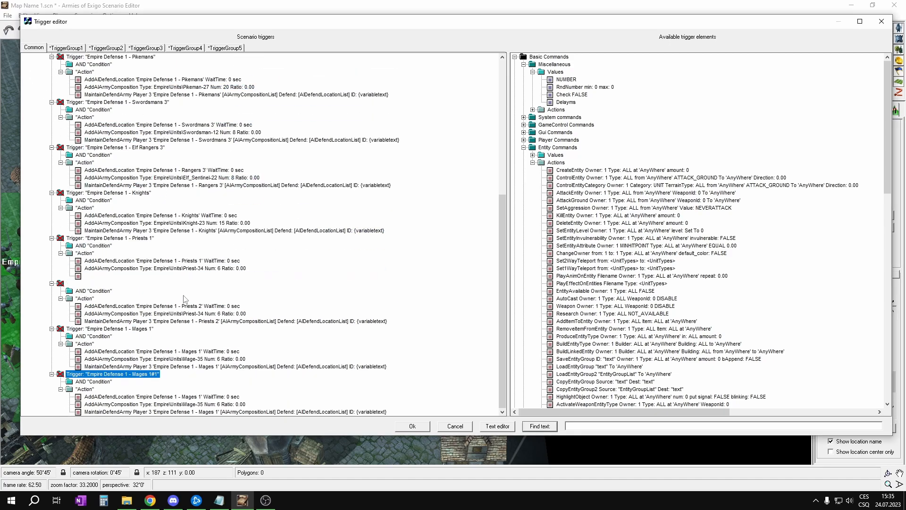
left_click(144, 372)
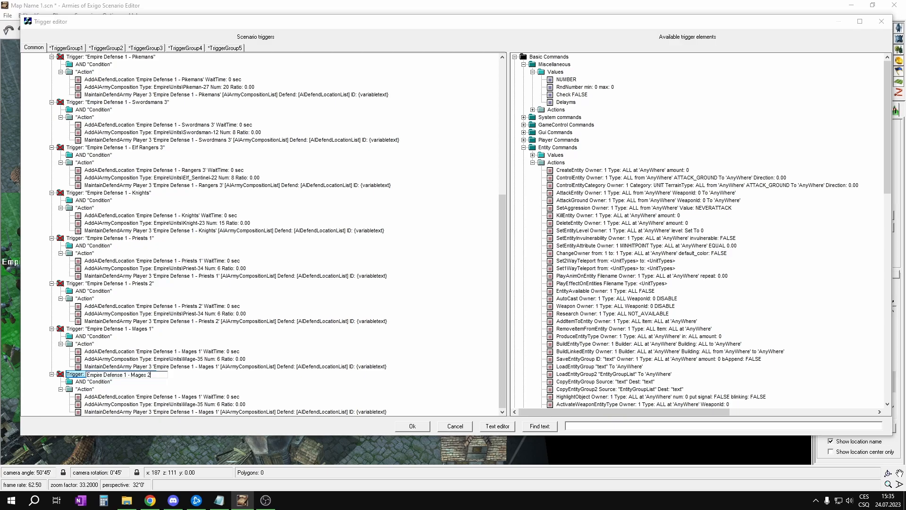
key("Return")
Set both location references of the Mages 2 trigger to 'Empire Defense 1 - Mages 2'.
key("Return")
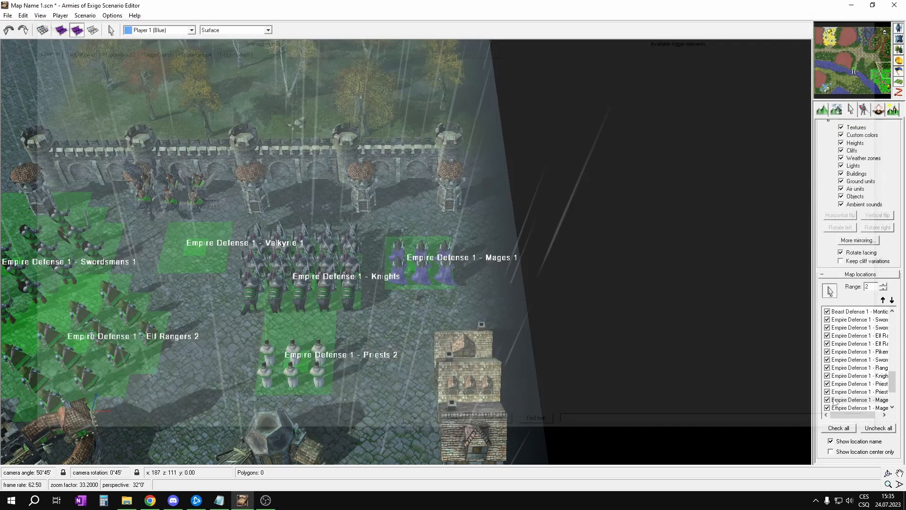
scroll(836, 404, "down", 2)
double_click(871, 360)
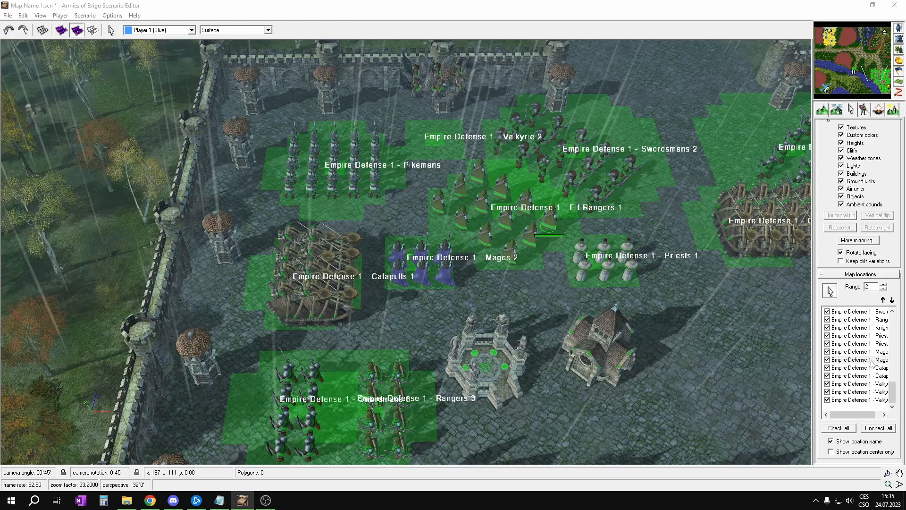
key("ctrl+t")
scroll(226, 406, "down", 1)
left_click(319, 384)
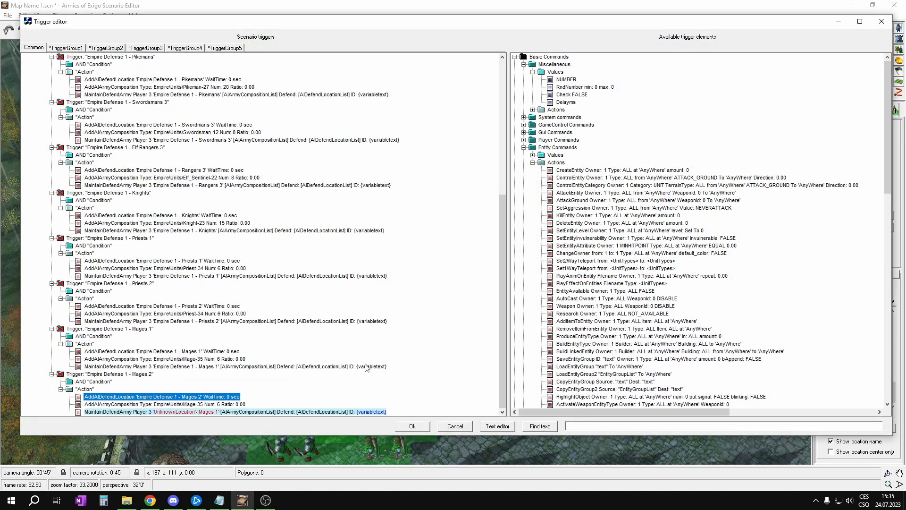
left_click(412, 426)
key("ctrl+t")
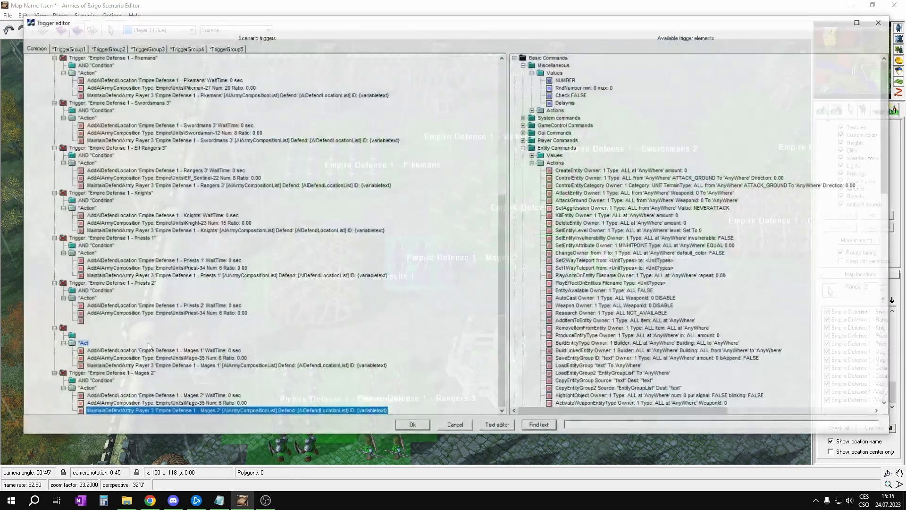
Duplicate the Mages 2 trigger within the Empire group and set the copy's AddAIDefendLocation to 'Empire Defense 1 - Catapults 1'.
scroll(65, 302, "up", 10)
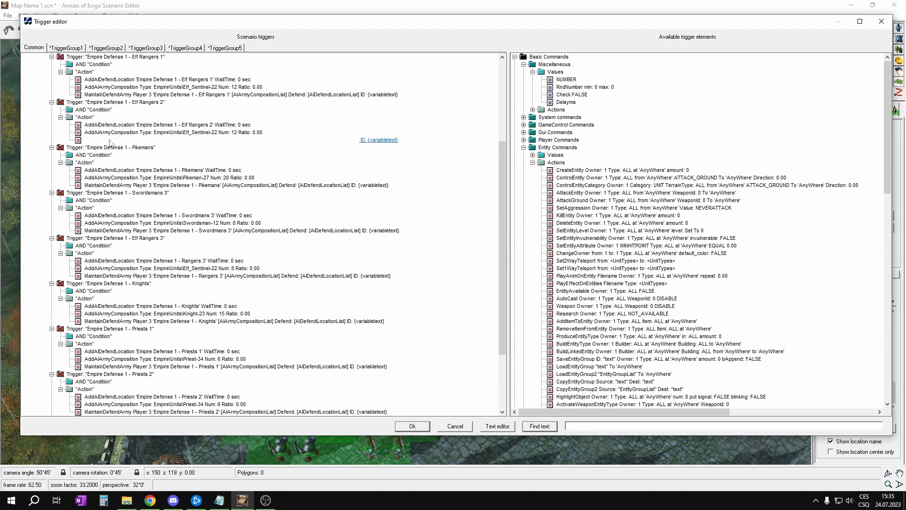
key("ctrl+v")
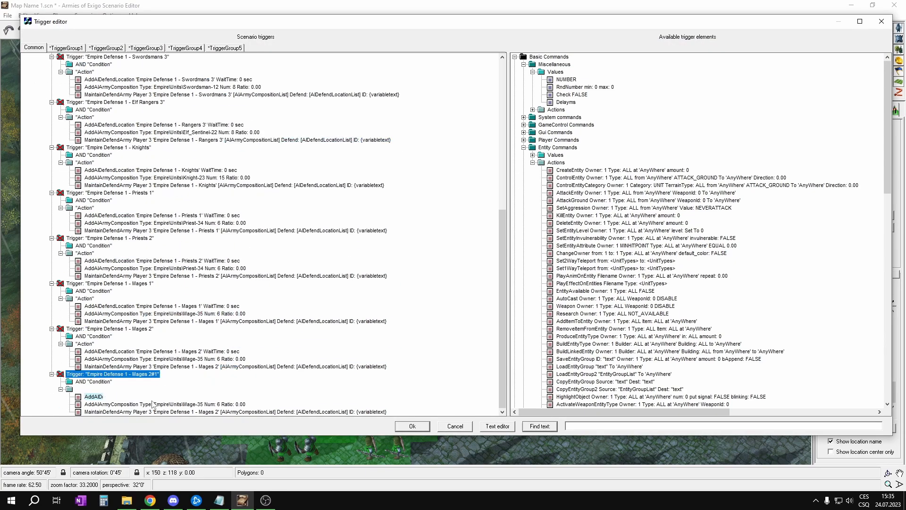
left_click(158, 398)
left_click(413, 427)
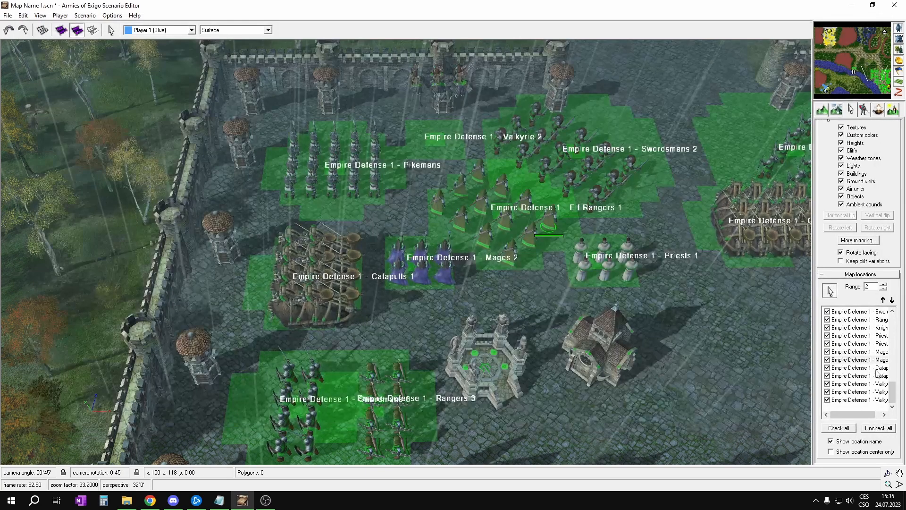
middle_click_drag(489, 351, 612, 328)
key("ctrl+t")
Set the Mages 2 copy's army unit type to Catapult and its MaintainDefendArmy location to 'Empire Defense 1 - Catapults 1'.
scroll(181, 381, "down", 1)
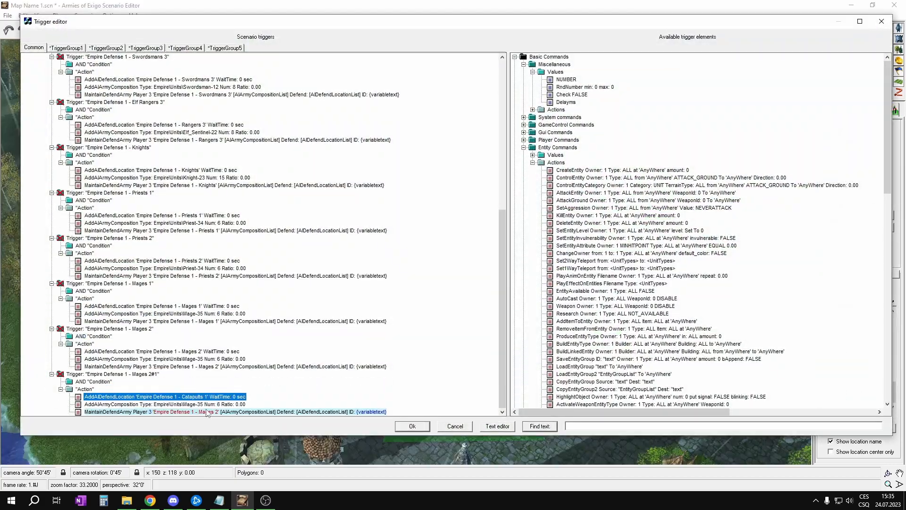
left_click(194, 404)
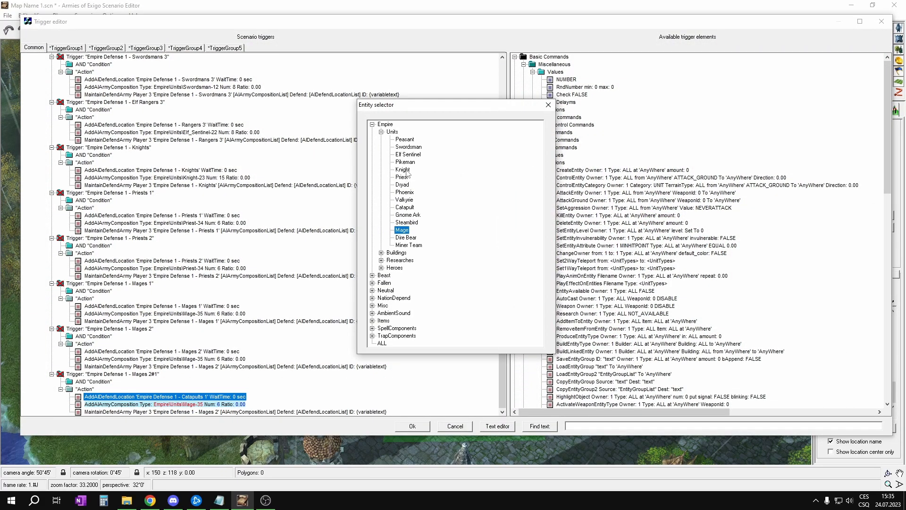
double_click(405, 208)
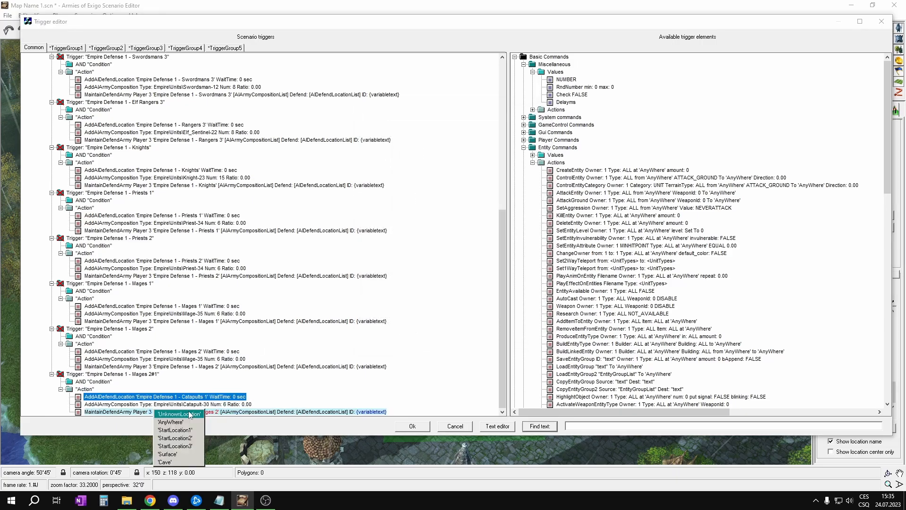
left_click(412, 426)
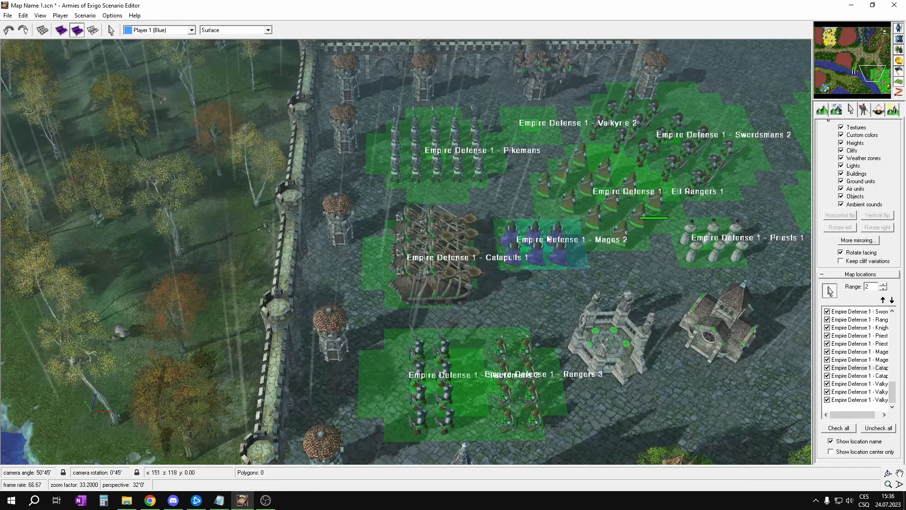
Check the catapult group on the map and set the copied trigger's AddAIArmyComposition count to 8.
middle_click_drag(547, 245, 456, 253)
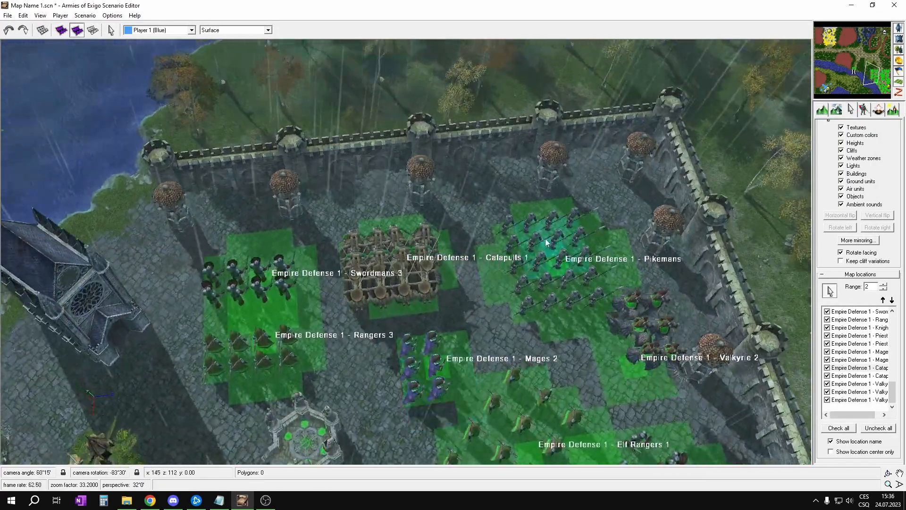
middle_click_drag(487, 299, 563, 294)
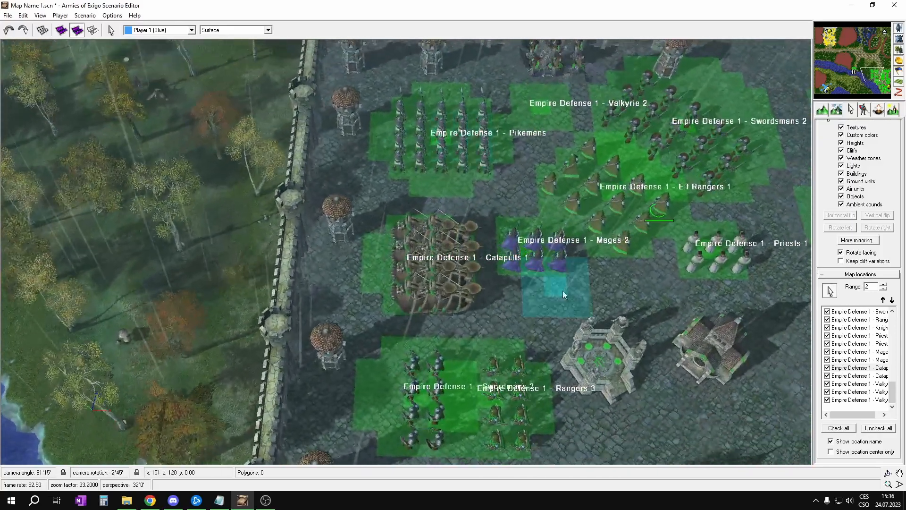
key("ctrl+t")
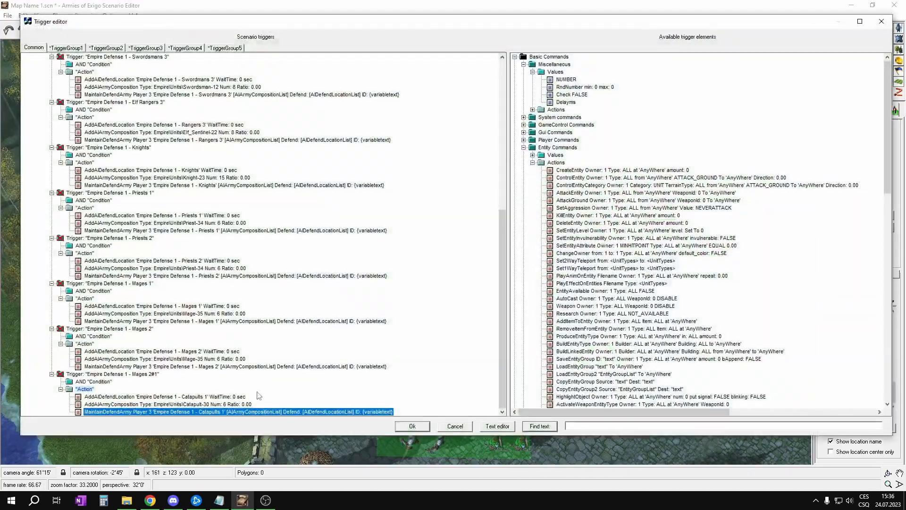
left_click(226, 406)
key("Return")
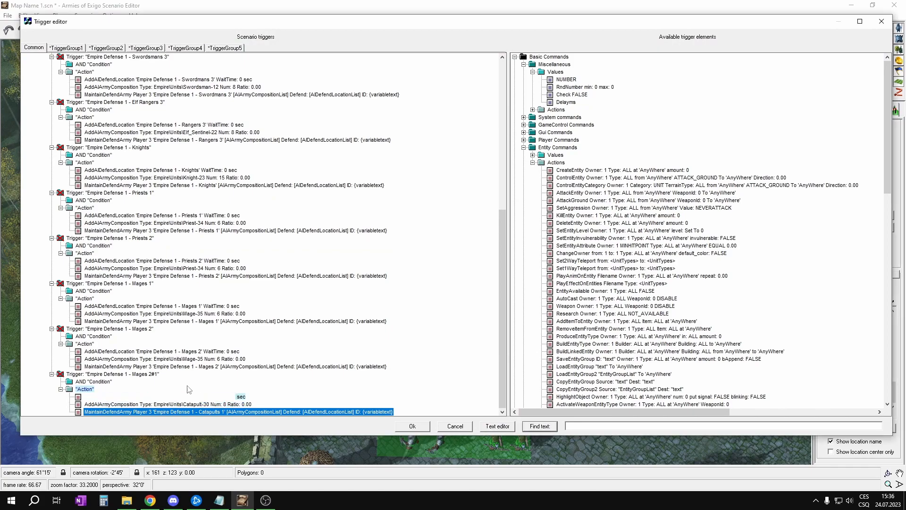
Rename the Mages 2 copy as "Empire Defense 1 - Catapults 1".
left_click(129, 377)
left_click(154, 375)
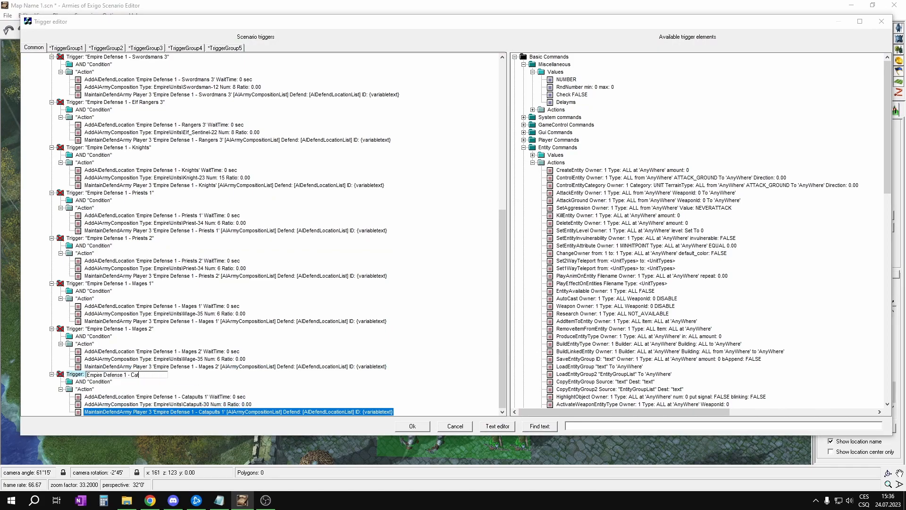
key("Return")
Duplicate the Catapults 1 trigger within the Empire group and name the copy "Empire Defense 1 - Catapults 2".
scroll(98, 141, "up", 12)
left_click_drag(61, 373, 64, 72)
left_click(163, 374)
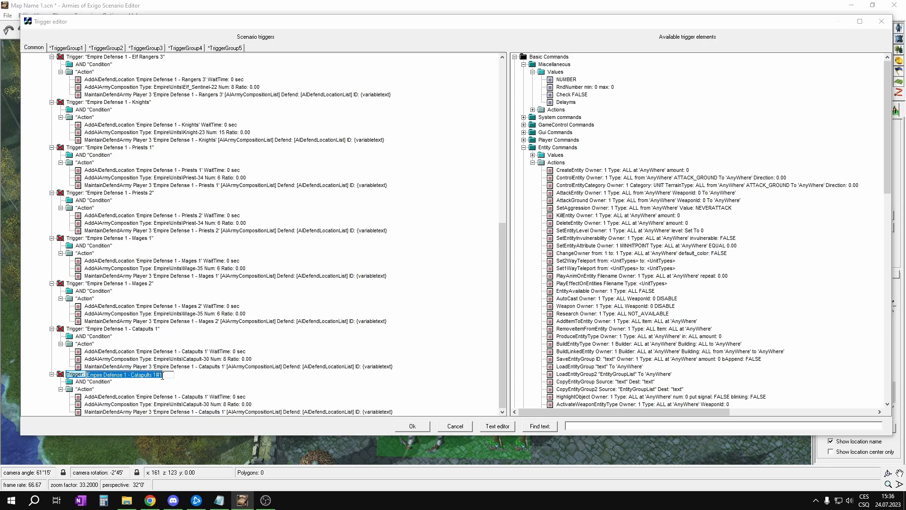
key("Return")
Set both location references of the Catapults 2 trigger to 'Empire Defense 1 - Catapults 2'.
left_click(169, 396)
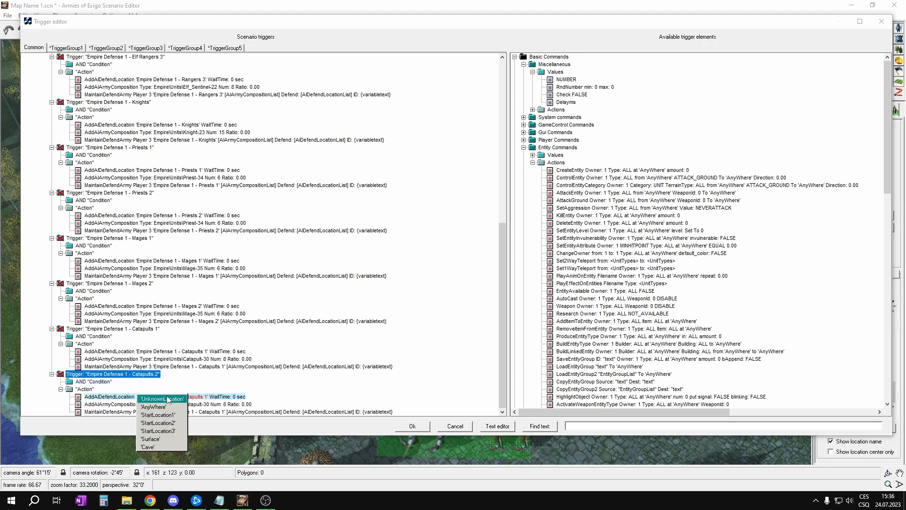
left_click(413, 426)
double_click(878, 375)
key("ctrl+t")
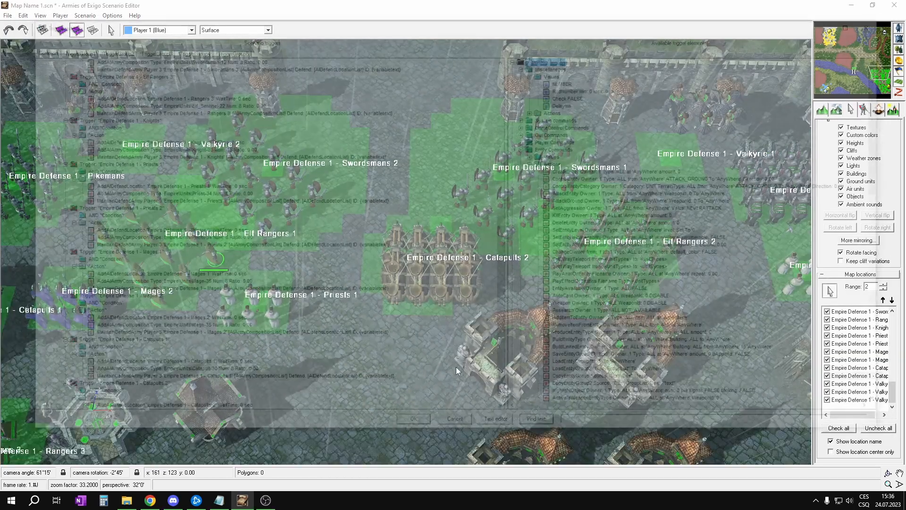
scroll(178, 379, "down", 1)
left_click(197, 413)
left_click(189, 414)
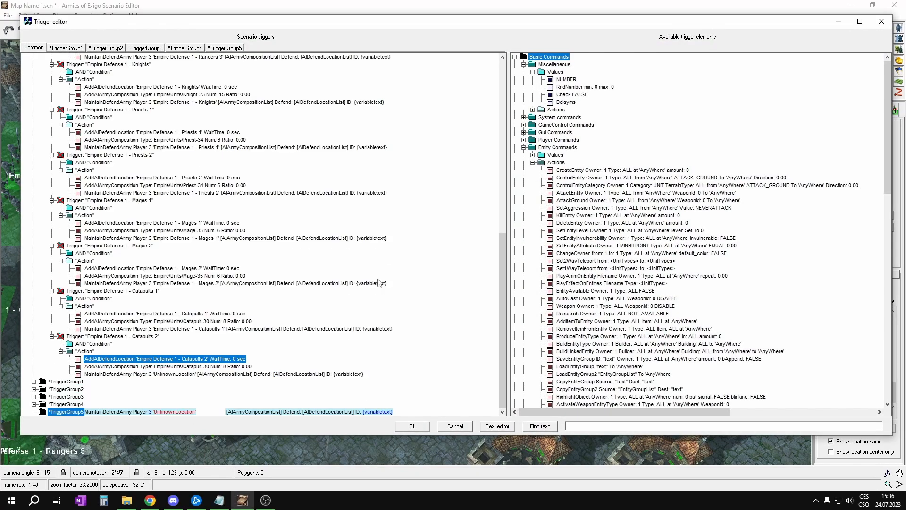
double_click(879, 376)
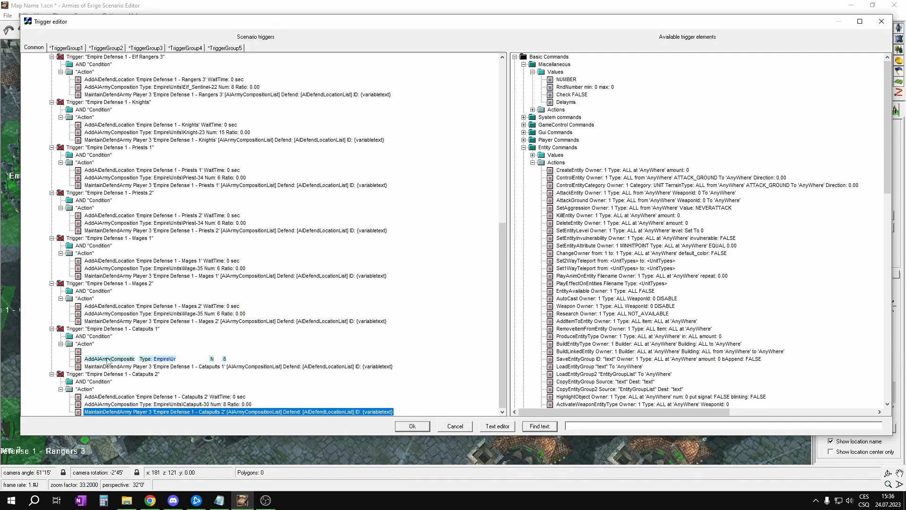
Duplicate the Catapults 2 trigger within the Empire group and set the copy's AddAIDefendLocation to 'Empire Defense 1 - Valkyrie 1'.
scroll(117, 255, "up", 14)
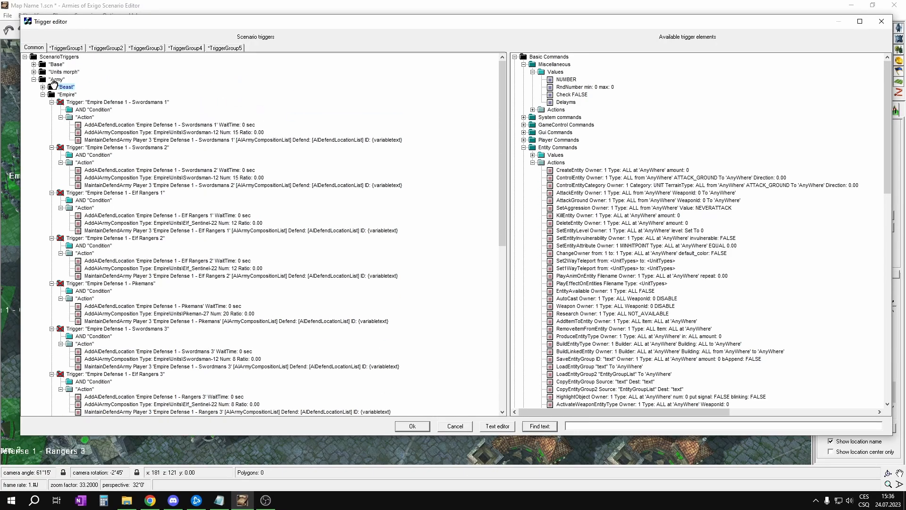
left_click_drag(51, 94, 53, 95)
scroll(213, 217, "down", 2)
left_click(162, 398)
key("Escape")
key("Escape")
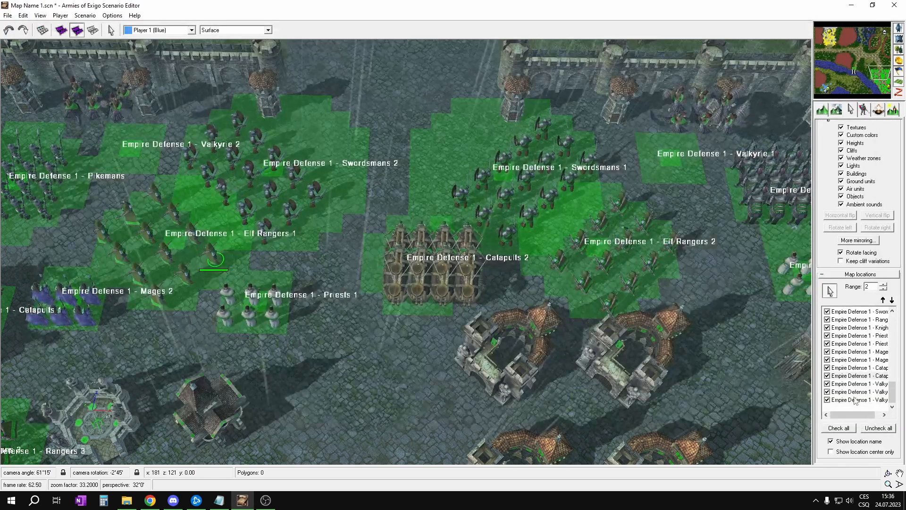
left_click(872, 384)
key("ctrl+t")
Set the Catapults 2 copy's army composition to 6 Valkyrie units and its MaintainDefendArmy location to 'Empire Defense 1 - Valkyrie 1'.
scroll(353, 273, "down", 2)
left_click(191, 405)
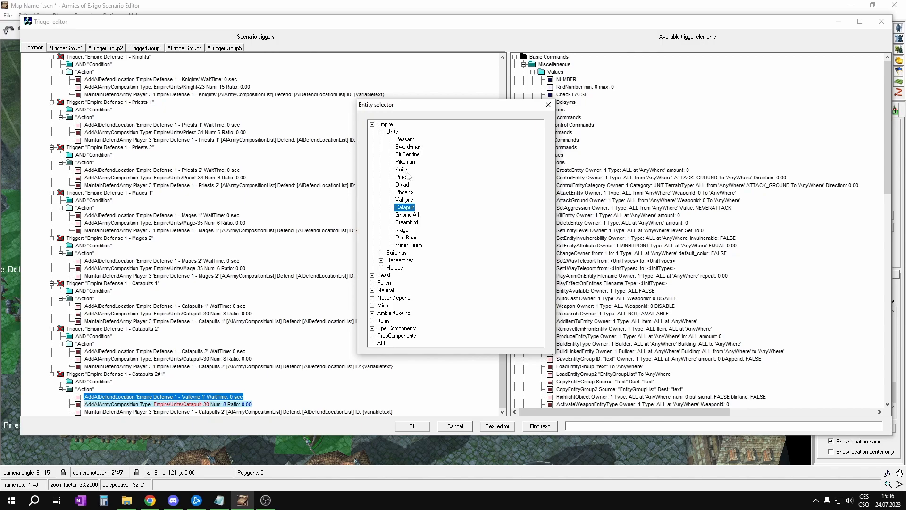
double_click(404, 199)
left_click(227, 404)
key("Return")
left_click(195, 412)
left_click(193, 415)
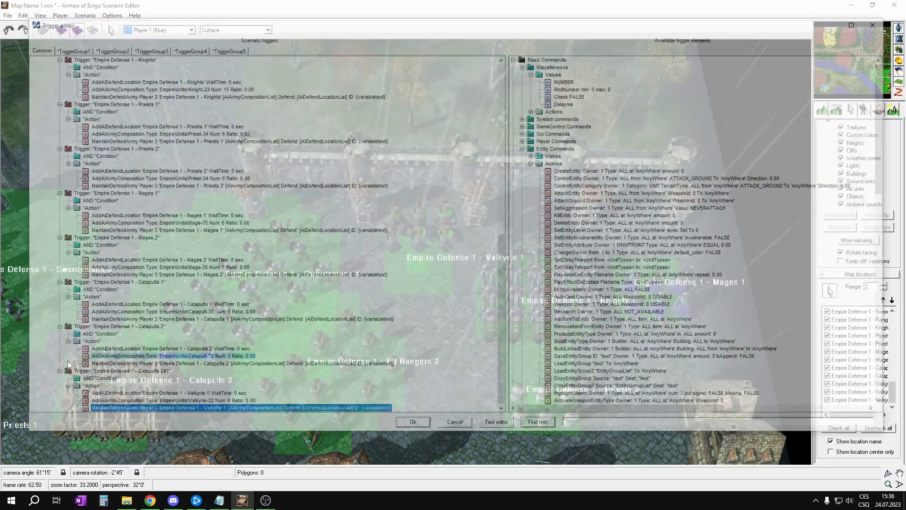
Rename the Catapults 2 copy as "Empire Defense 1 - Valkyrie 1".
double_click(159, 374)
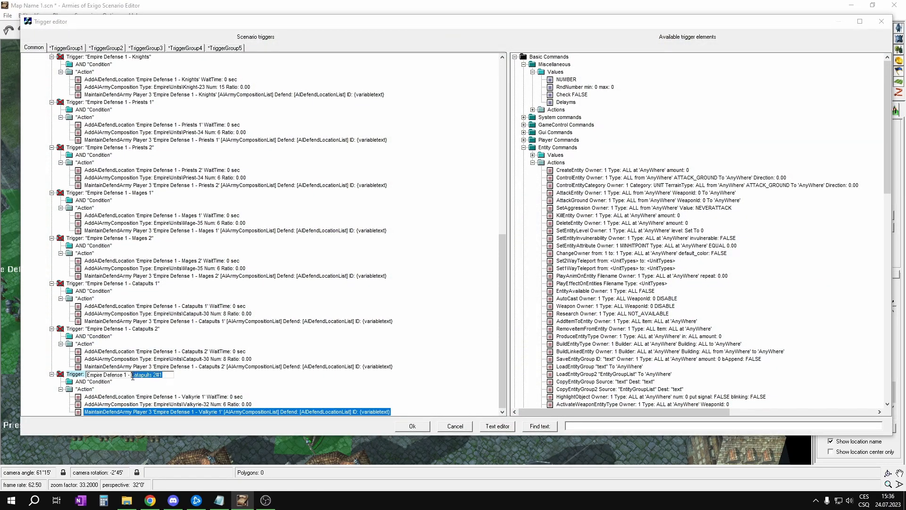
type("1")
key("Return")
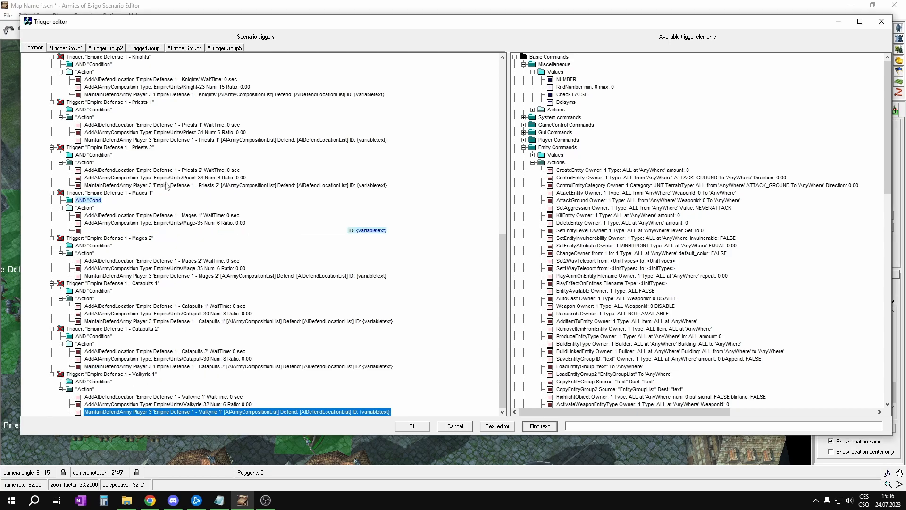
Collapse the triggers in the Empire group, leaving only the actions of the Valkyrie 1 trigger expanded.
scroll(159, 214, "up", 15)
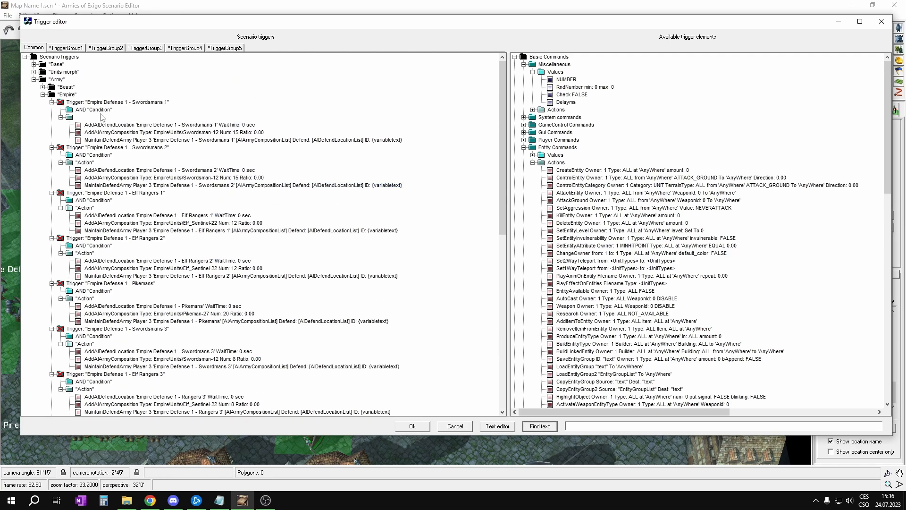
right_click(54, 93)
left_click(67, 133)
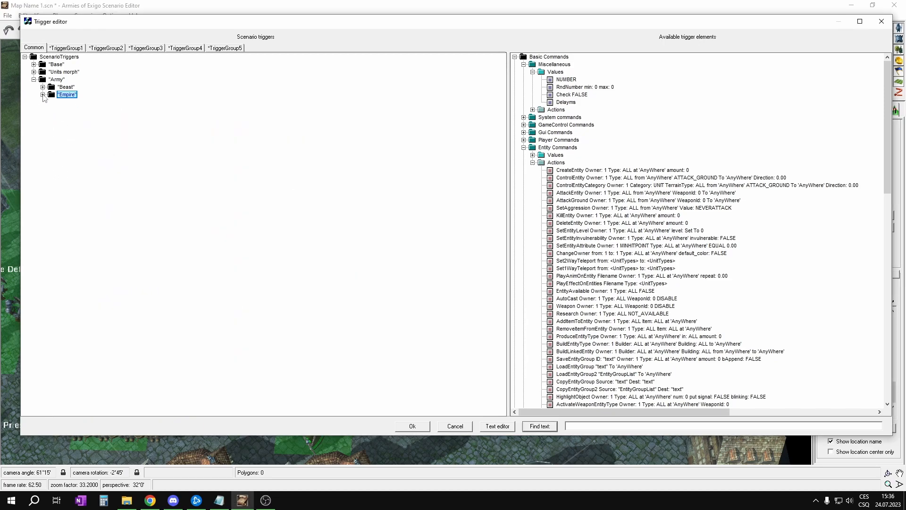
left_click(43, 94)
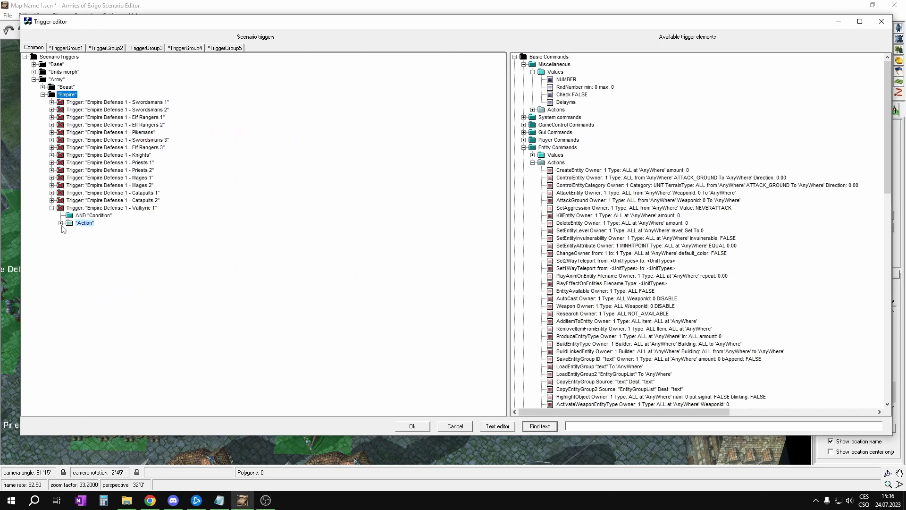
left_click(60, 224)
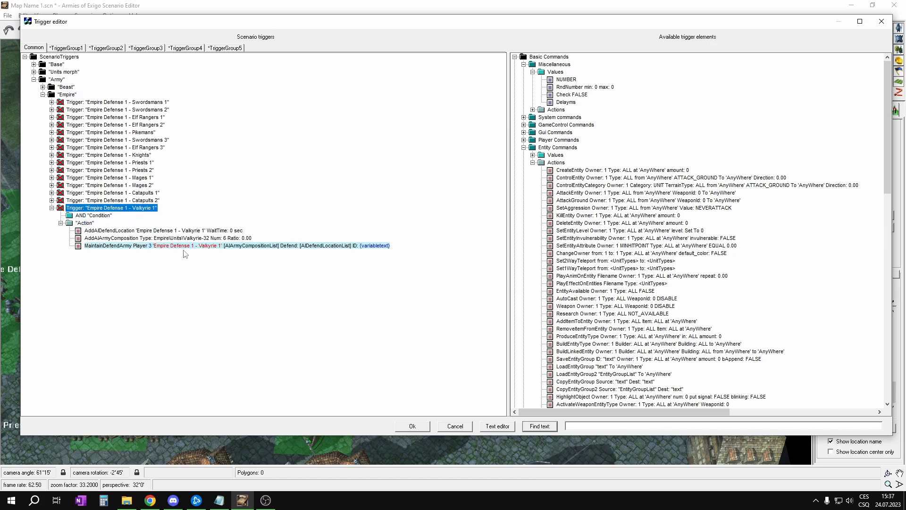
Duplicate the Valkyrie 1 trigger within the Empire group and name the copy "Empire Defense 1 - Valkyrie 2".
key("ctrl+v")
left_click(159, 254)
key("Return")
Set both location references of the Valkyrie 2 trigger to 'Empire Defense 1 - Valkyrie 2'.
left_click(138, 275)
left_click(150, 279)
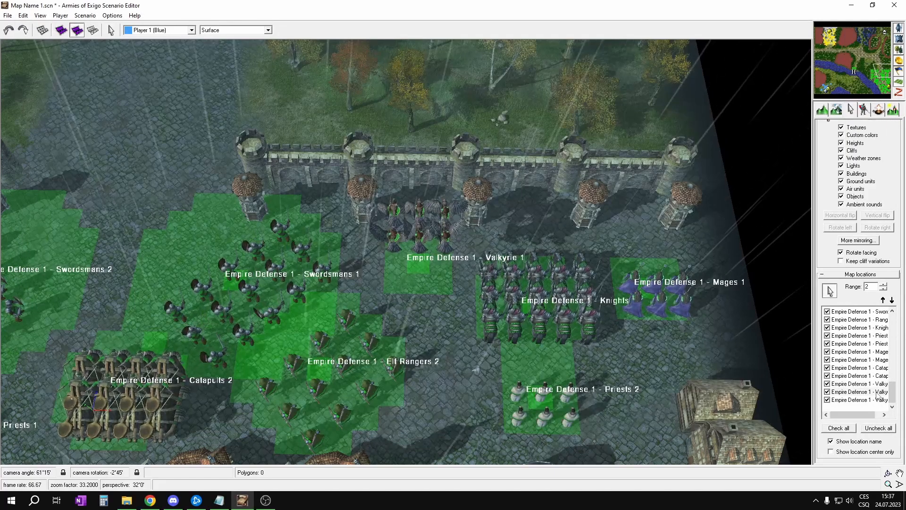
double_click(839, 387)
left_click(401, 288)
left_click(205, 291)
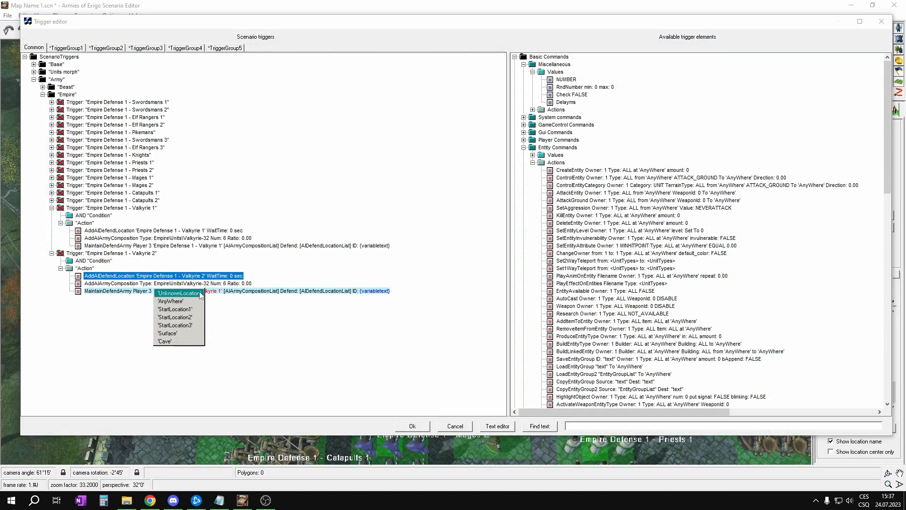
left_click(200, 294)
left_click(414, 263)
left_click(414, 263)
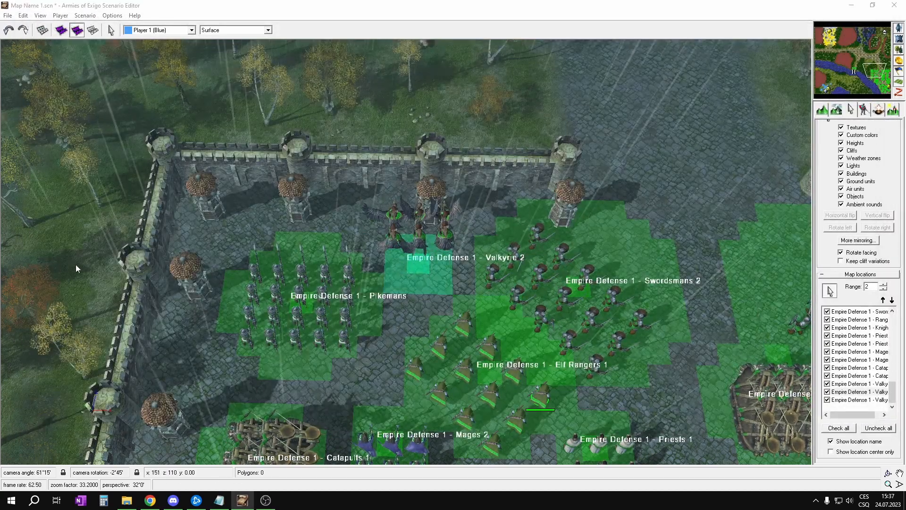
Duplicate the Valkyrie 2 trigger within the Empire group and name the copy "Empire Defense 1 - Valkyrie 3".
left_click_drag(63, 254, 65, 96, "ctrl")
left_click(161, 299)
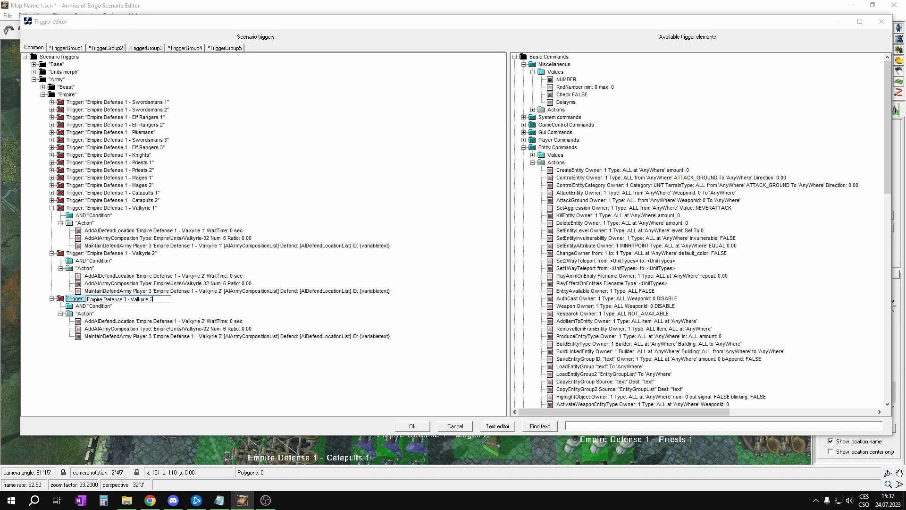
key("Return")
Set both location references of the Valkyrie 3 trigger to 'Empire Defense 1 - Valkyrie 3'.
left_click(187, 322)
left_click(176, 324)
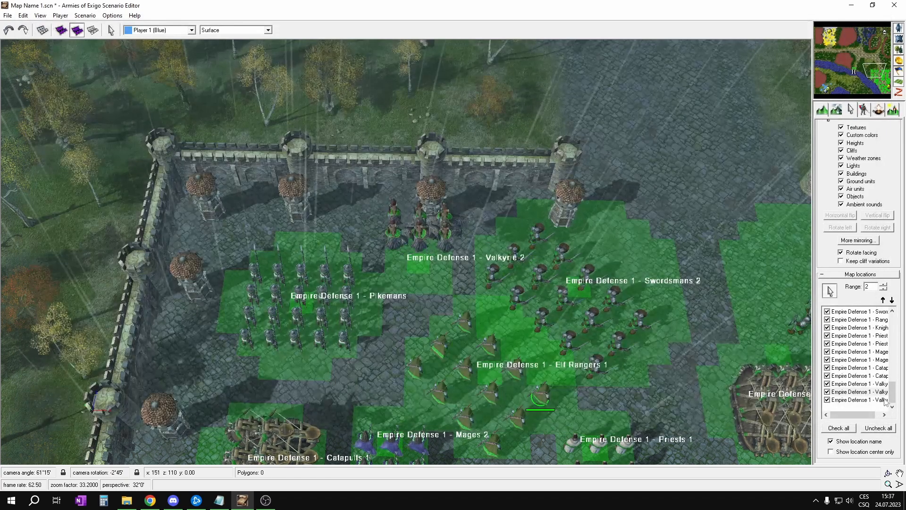
double_click(885, 399)
left_click(491, 272)
left_click(204, 338)
left_click(203, 339)
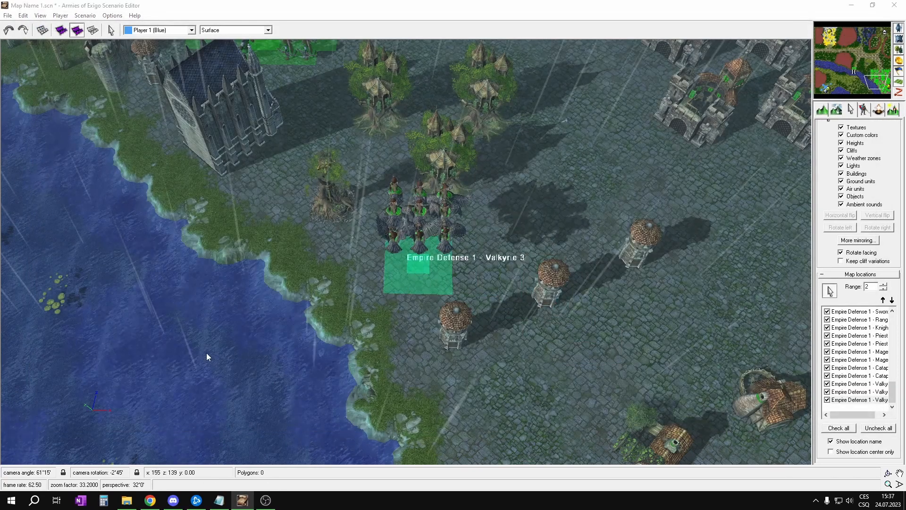
Set the Valkyrie 3 trigger's AddAIArmyComposition count to 9.
left_click(207, 357)
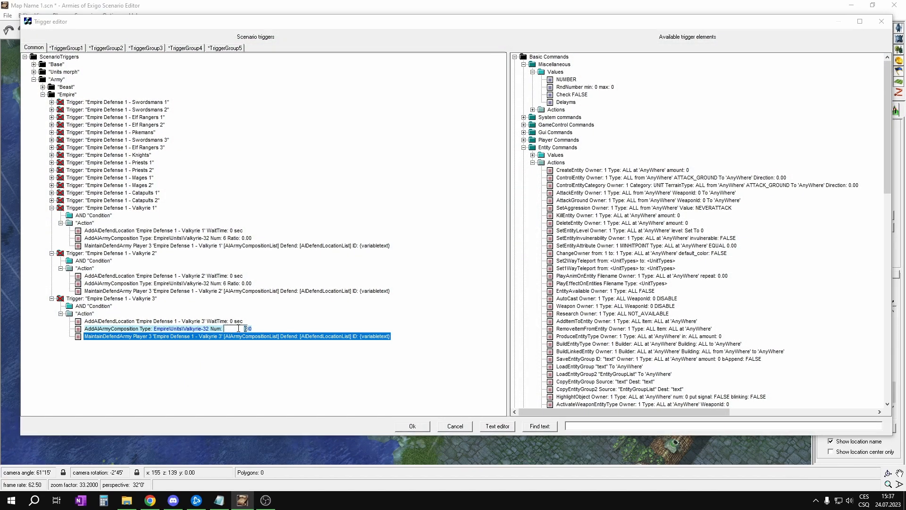
type("9")
key("Return")
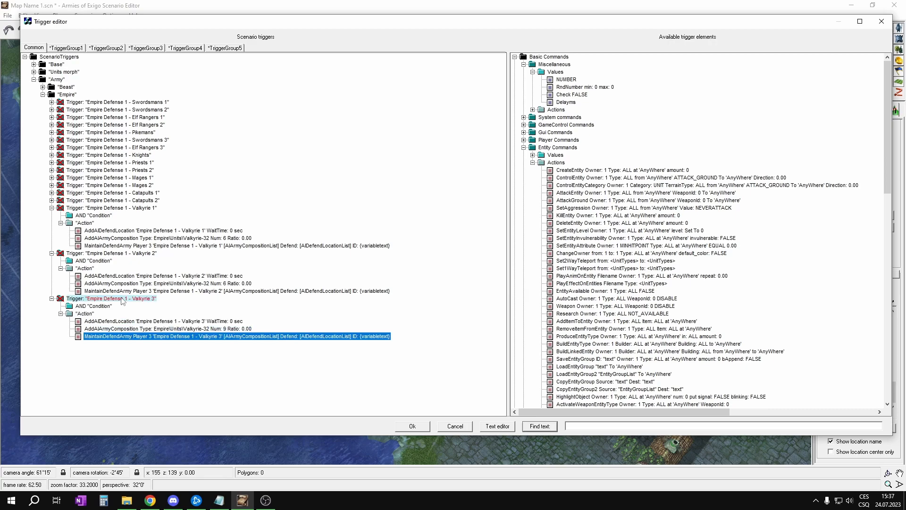
Collapse the Empire group to its list of trigger names and accept the trigger changes.
right_click(55, 95)
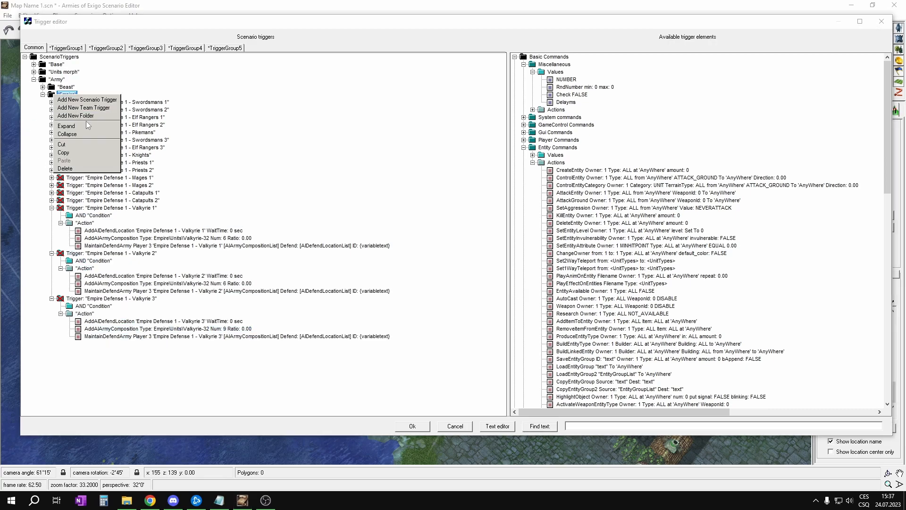
left_click(87, 135)
left_click(43, 95)
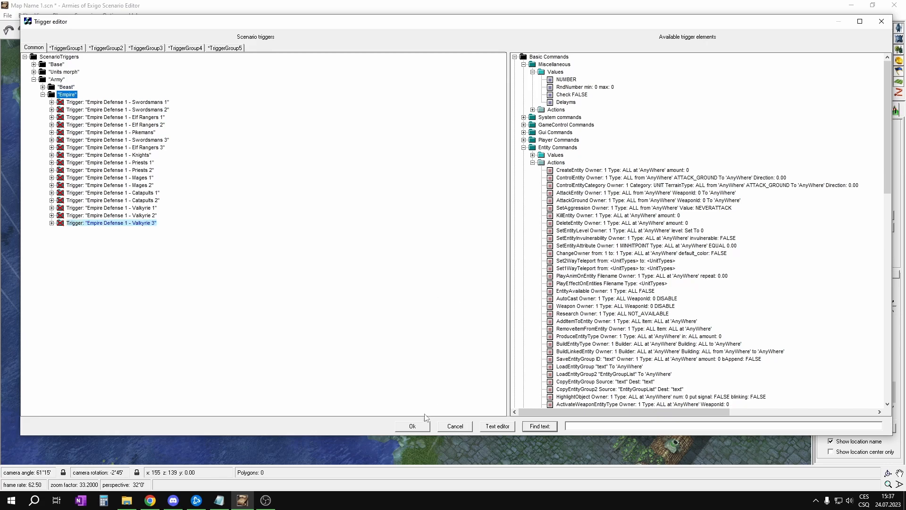
left_click(410, 426)
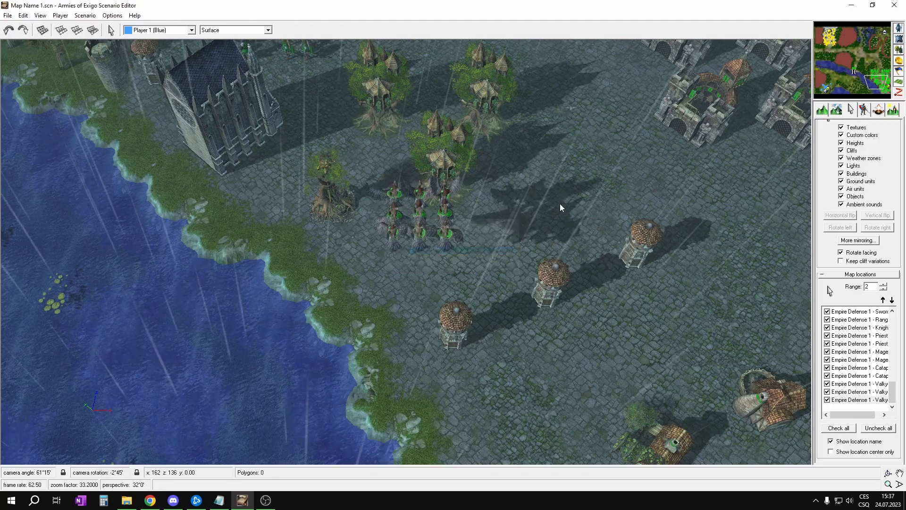
Examine the Empire army formations placed between the fortress wall and the rows of buildings on the map.
scroll(594, 201, "down", 5)
middle_click_drag(554, 203, 496, 349)
scroll(486, 163, "up", 2)
middle_click_drag(545, 214, 453, 288)
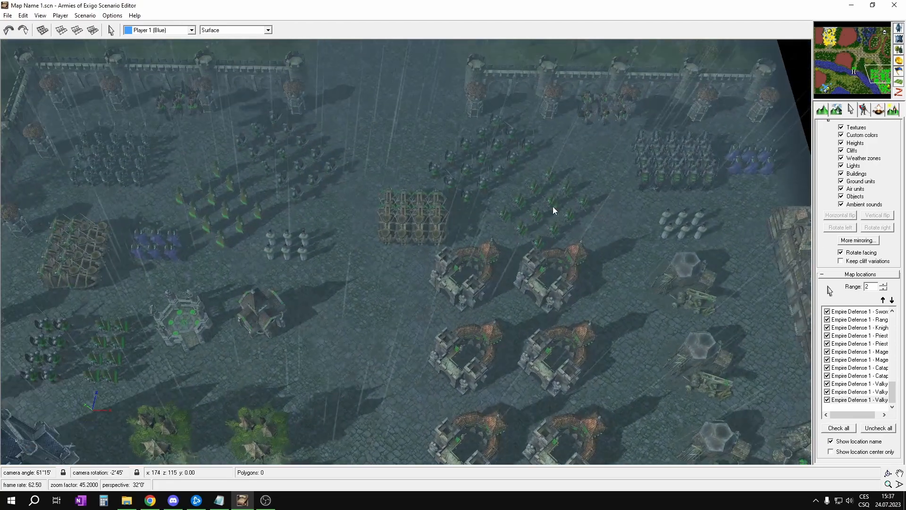
scroll(647, 190, "up", 1)
scroll(567, 170, "up", 1)
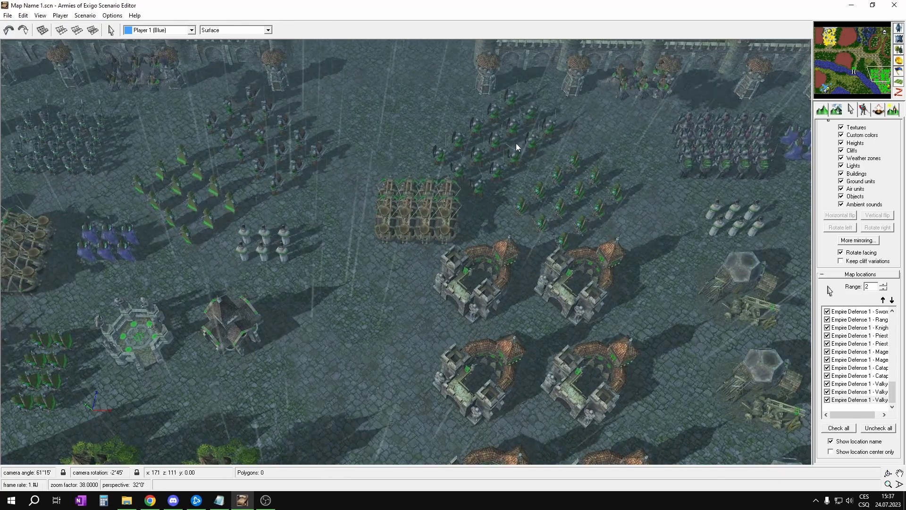
Review the trigger names in the Army folder's Beast group and close the trigger editor without making changes.
key("ctrl+t")
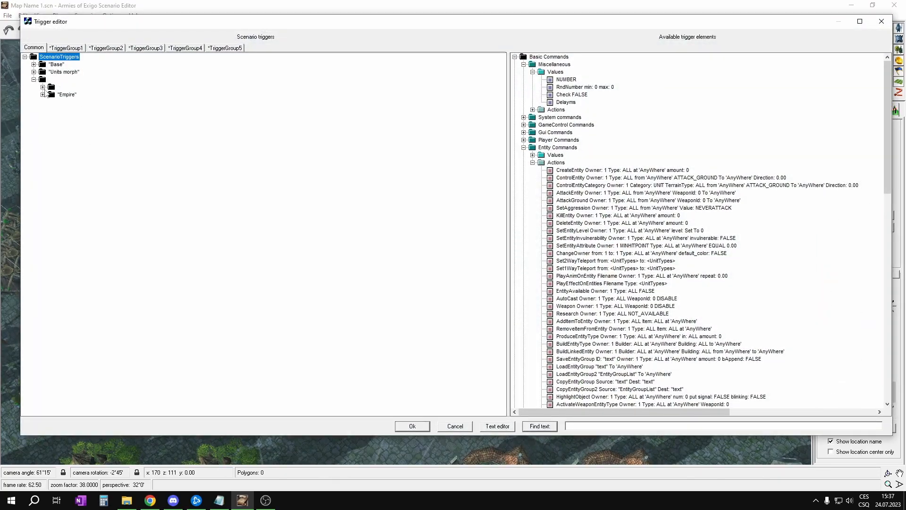
left_click(43, 87)
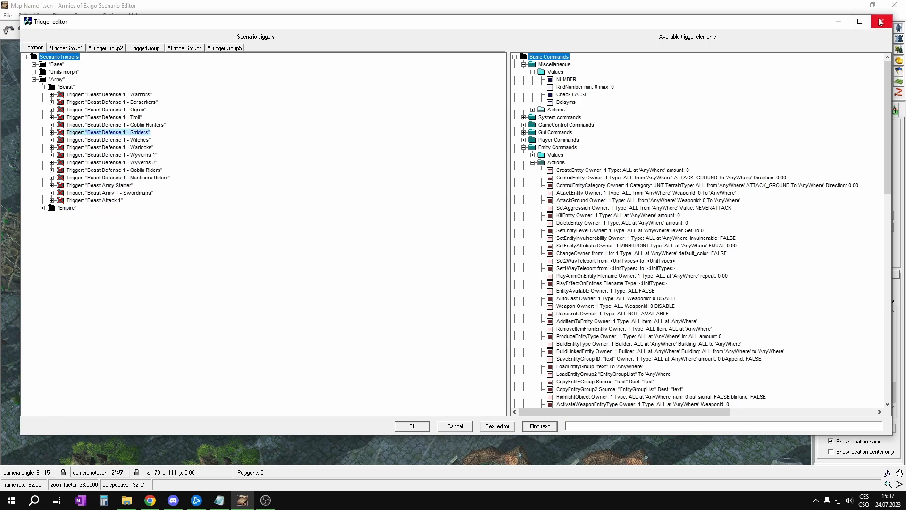
left_click(67, 208)
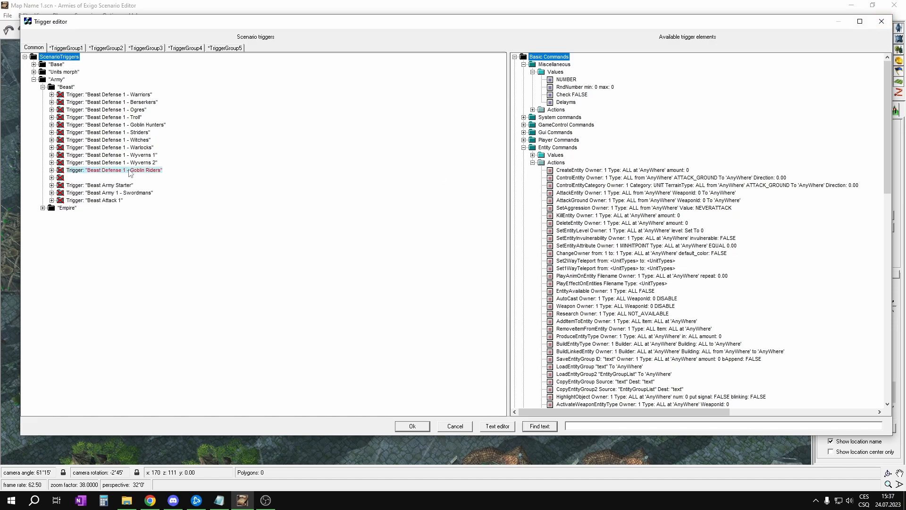
left_click(885, 26)
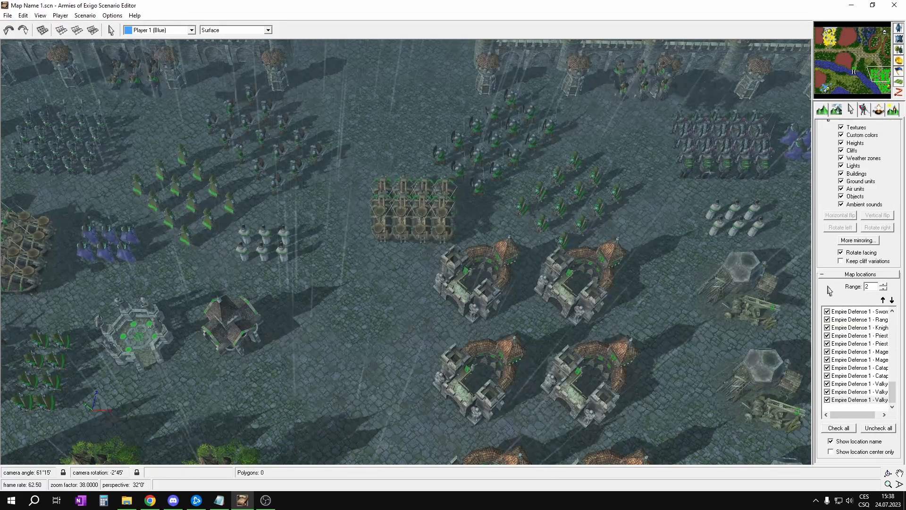